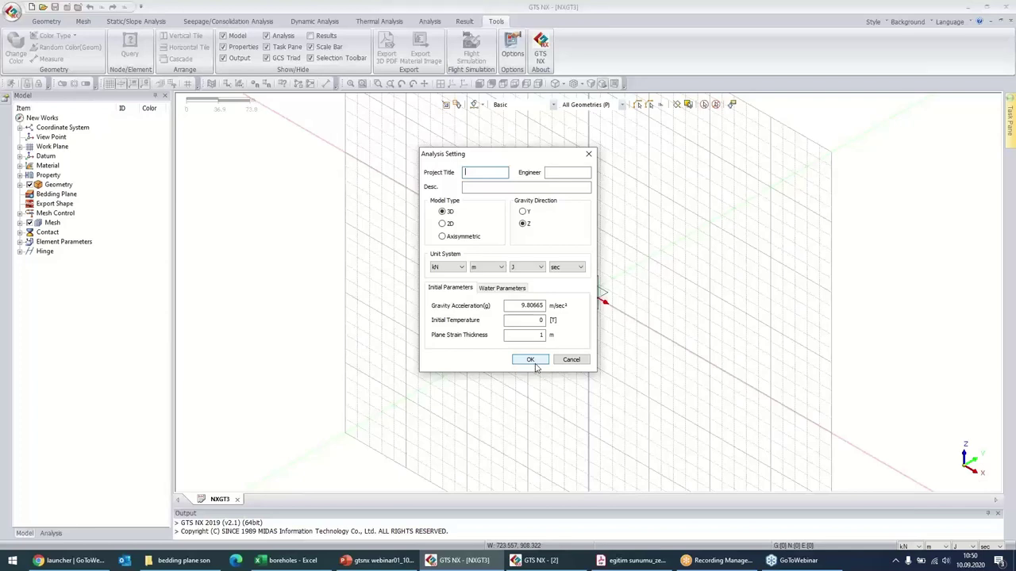
- Accept the 3D analysis settings with Z gravity and kN, m, J, sec units, and reopen them once for review
left_click(532, 359)
left_click(467, 21)
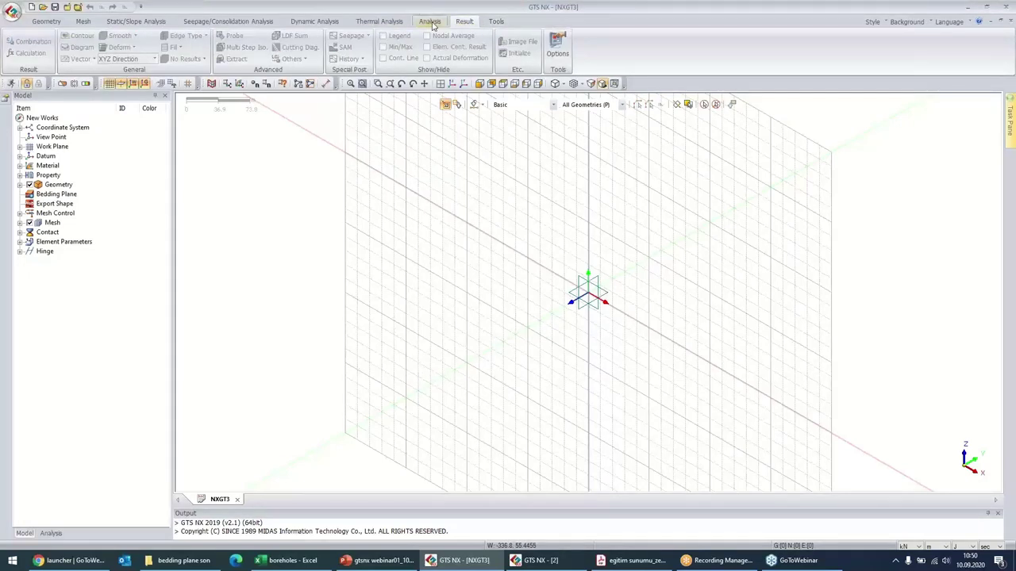
left_click(431, 22)
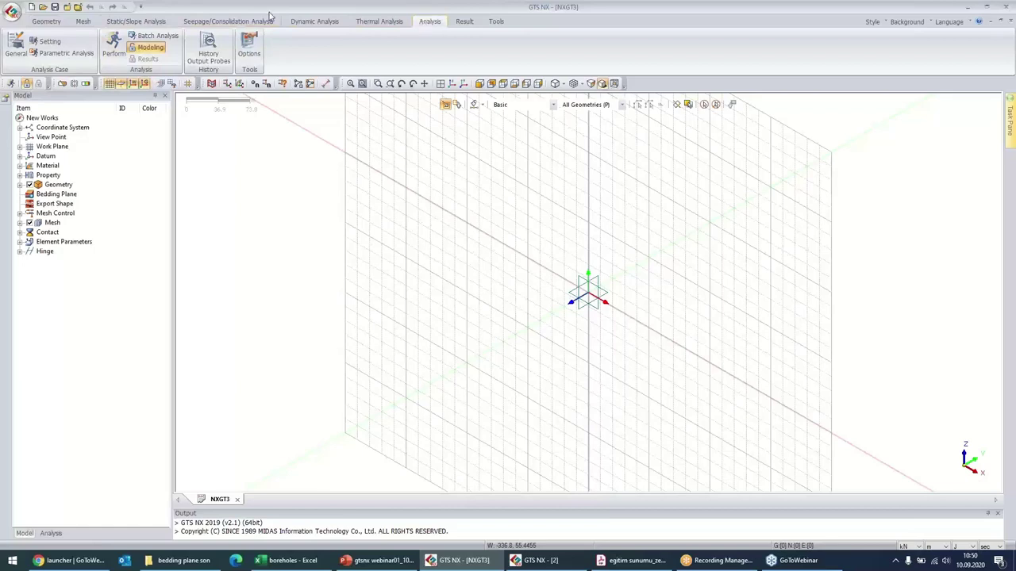
left_click(45, 45)
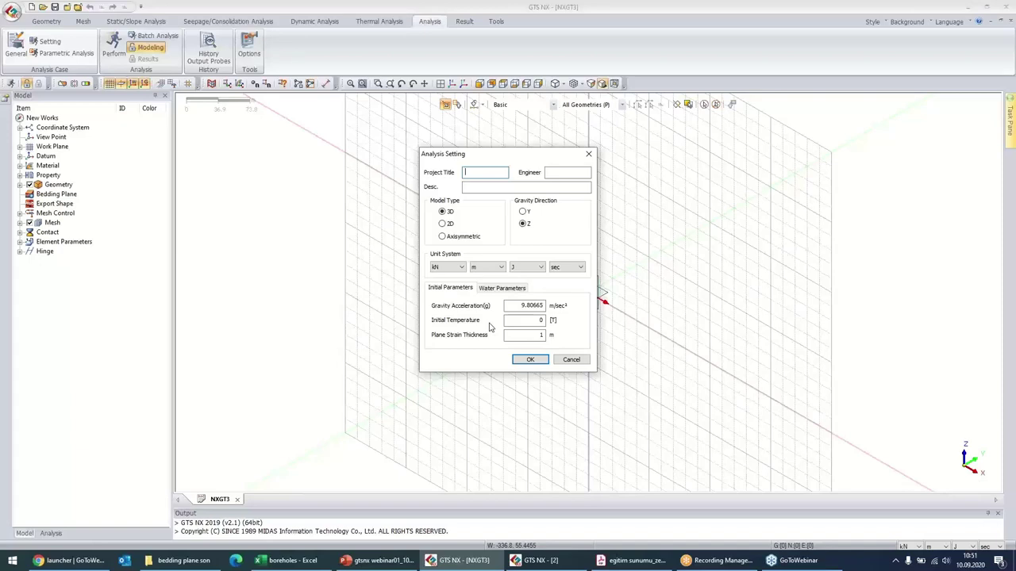
left_click(589, 155)
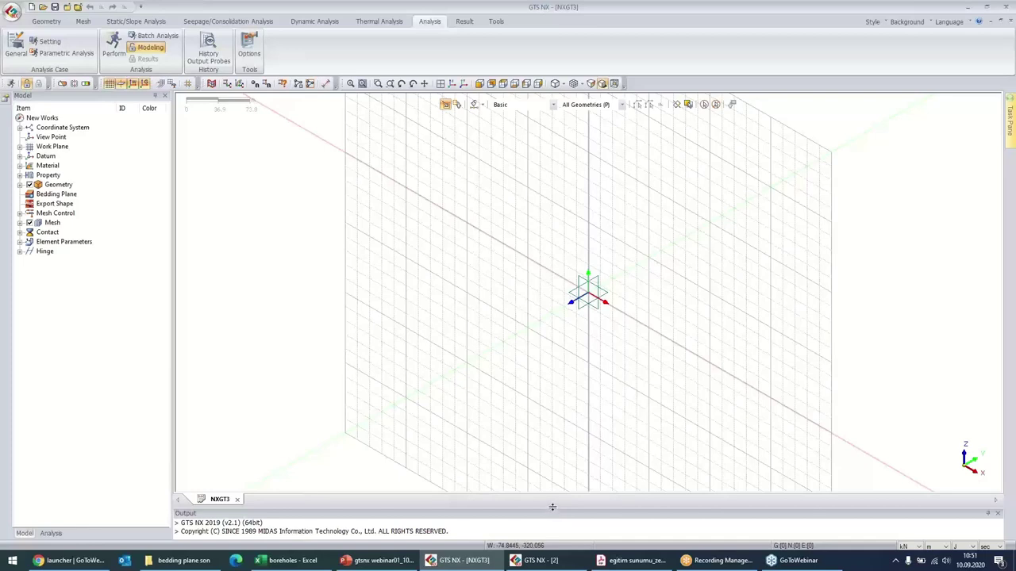
- Enlarge the Output pane and turn on the display of the Results tree
left_click_drag(560, 508, 562, 433)
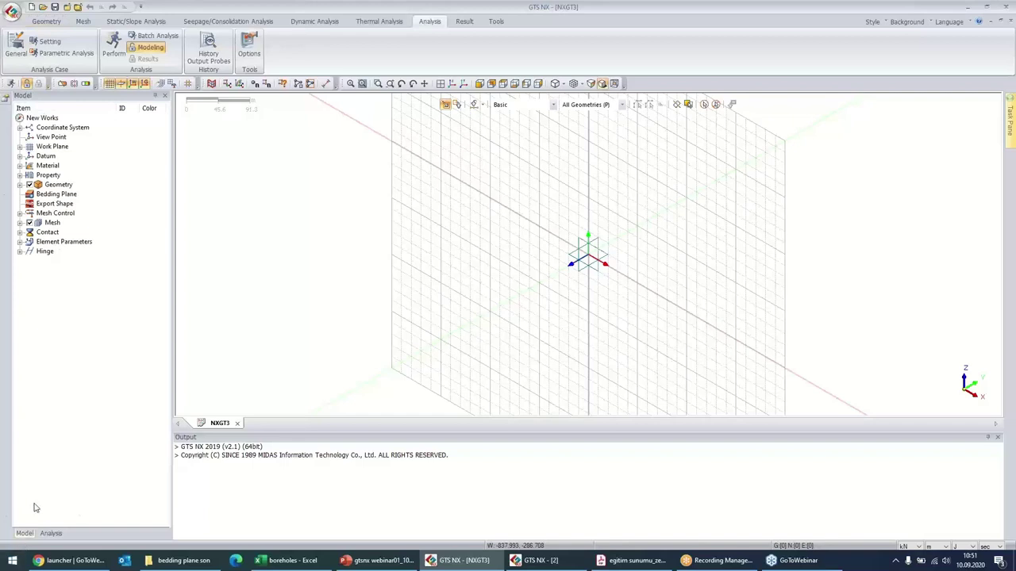
left_click(496, 22)
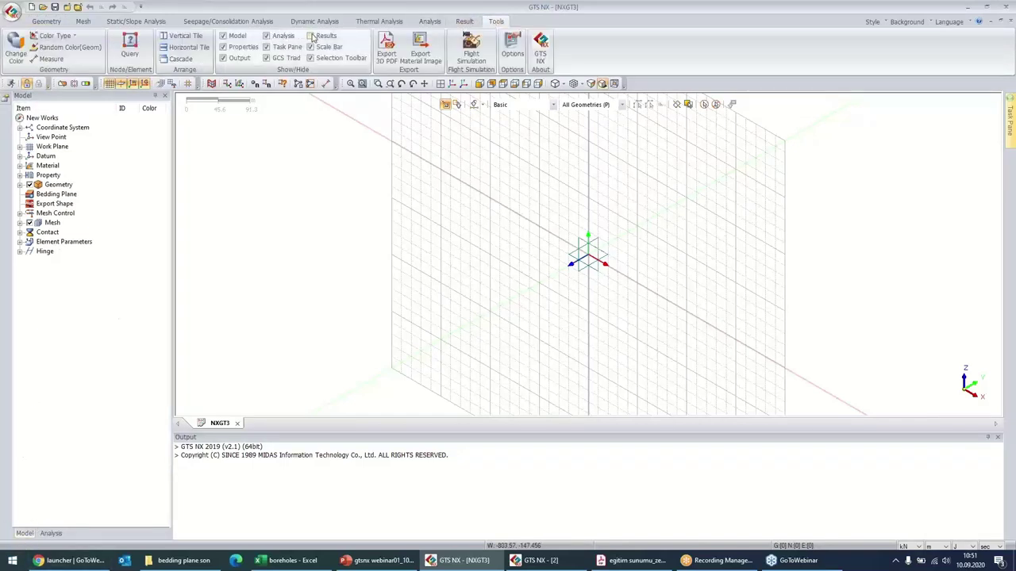
left_click(313, 37)
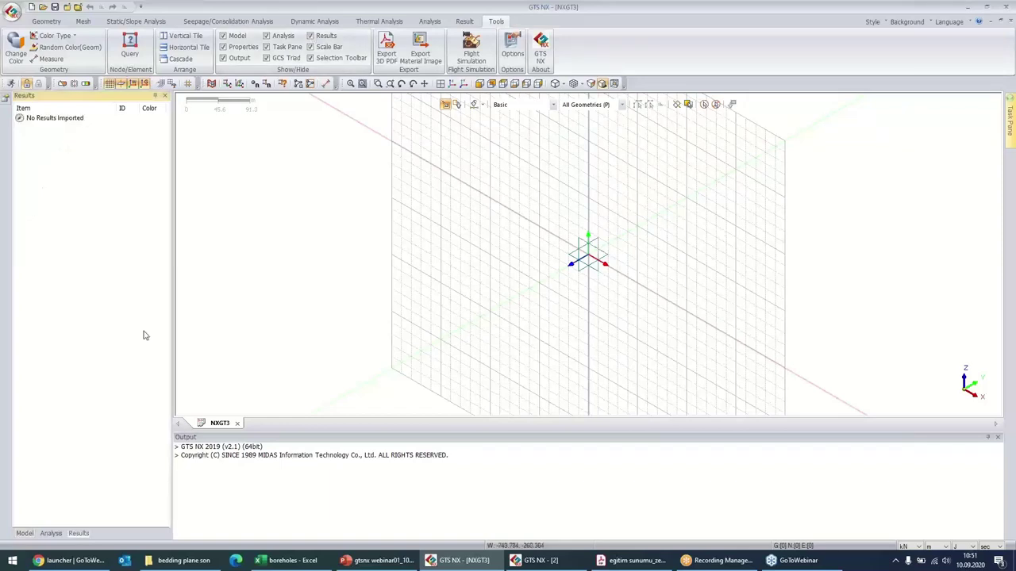
- Examine the Model, Analysis and Results trees, including the sets under Geometry and Mesh in the model tree
left_click(46, 22)
left_click(25, 533)
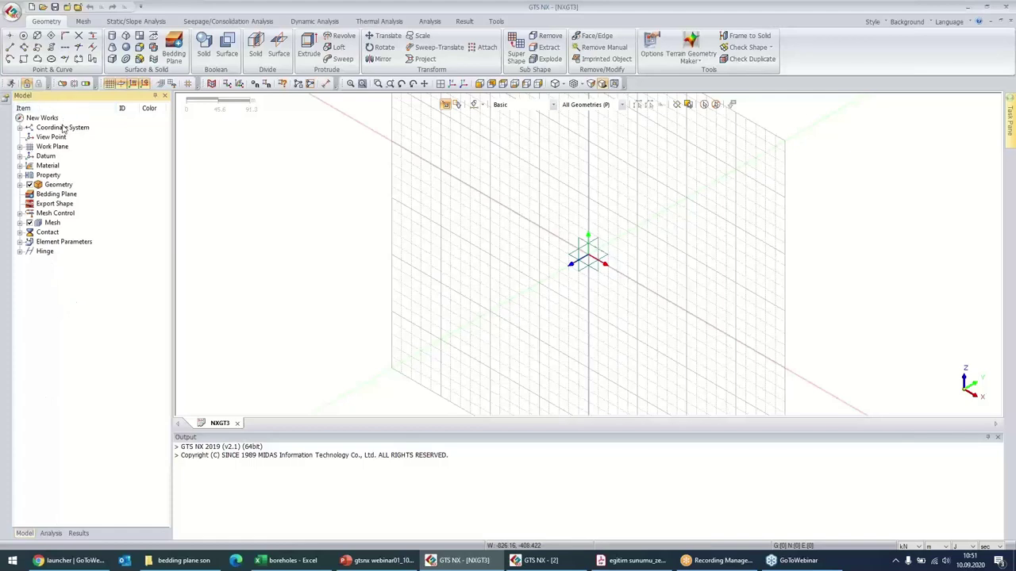
left_click(51, 533)
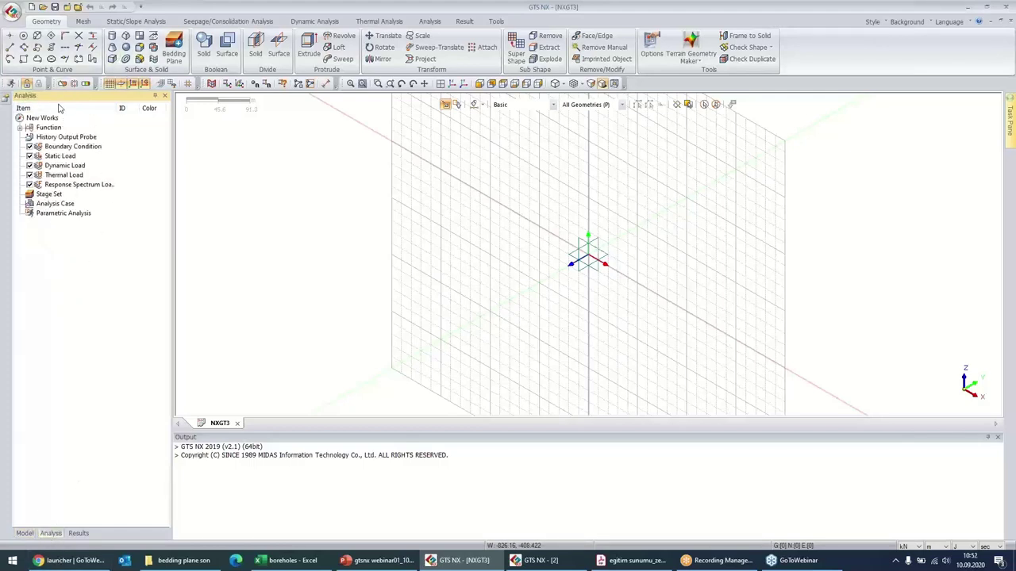
left_click(79, 536)
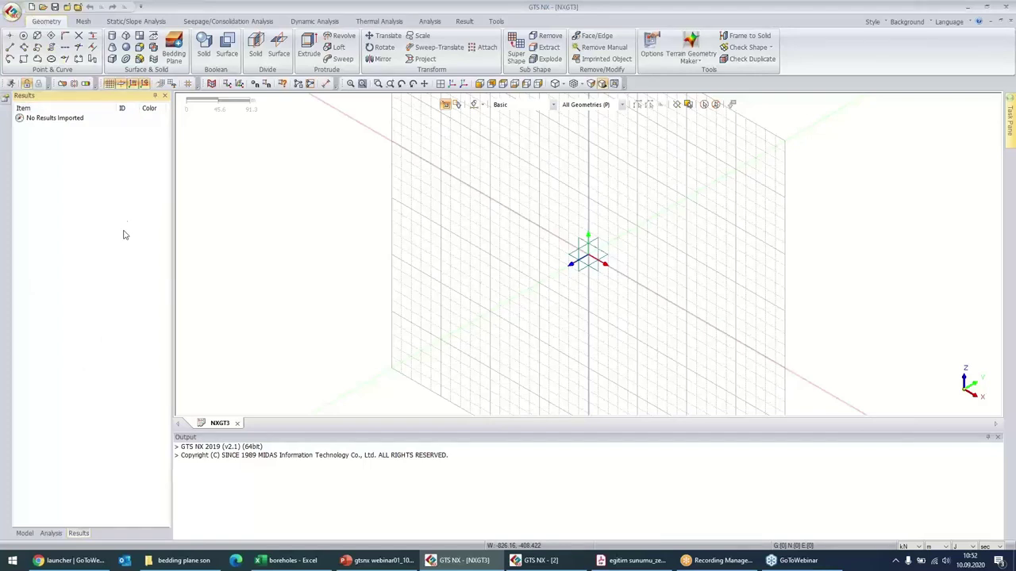
left_click(25, 534)
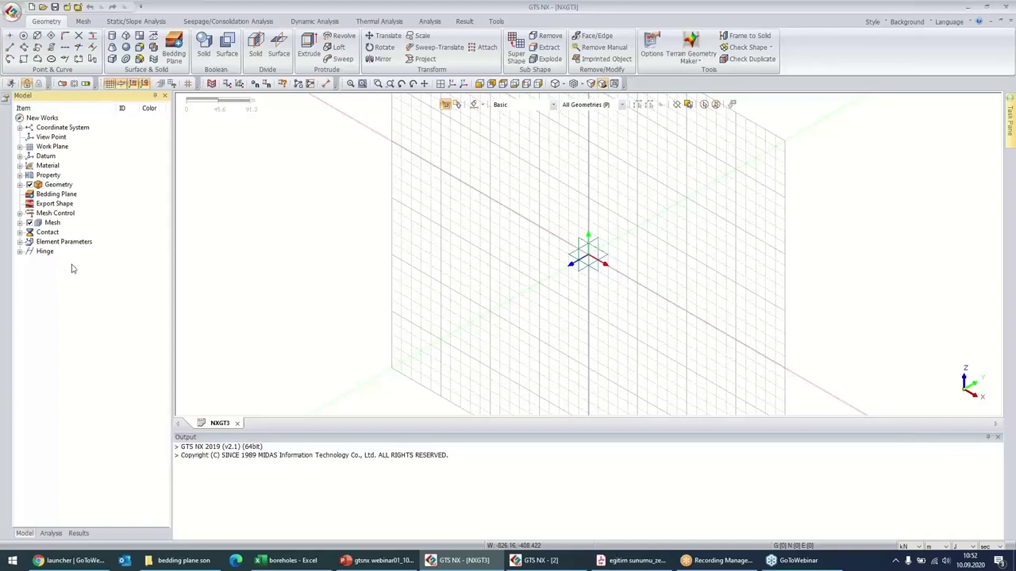
left_click(21, 185)
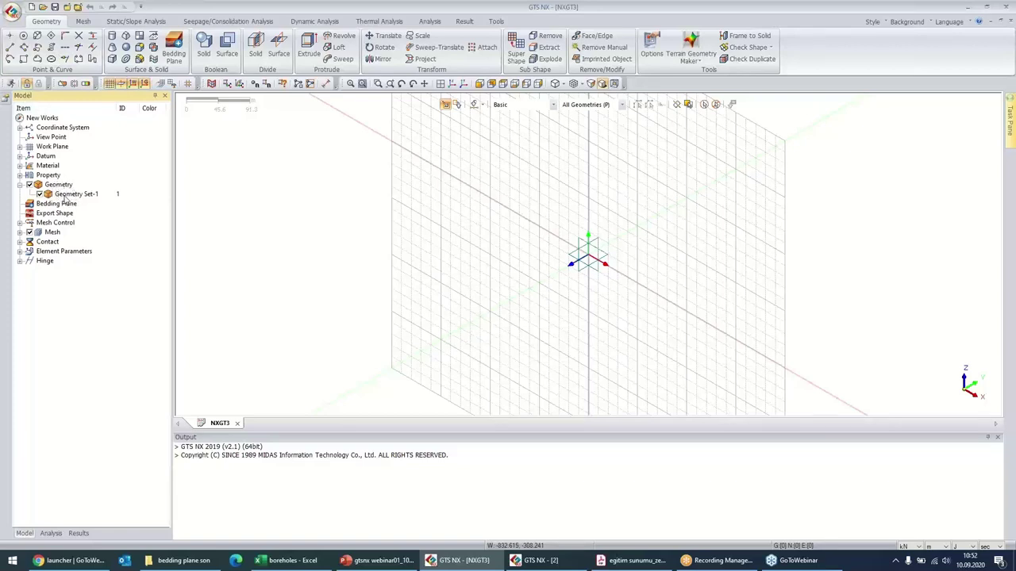
left_click(20, 232)
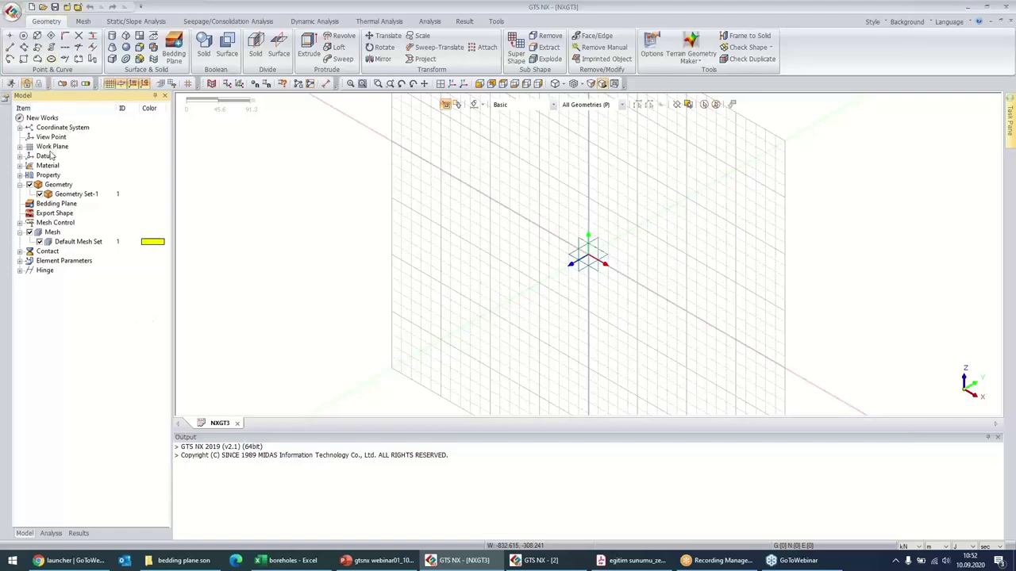
- List the predefined work planes in the model tree and activate the XY (0,0,1) plane
middle_click_drag(544, 261, 533, 208)
left_click(20, 146)
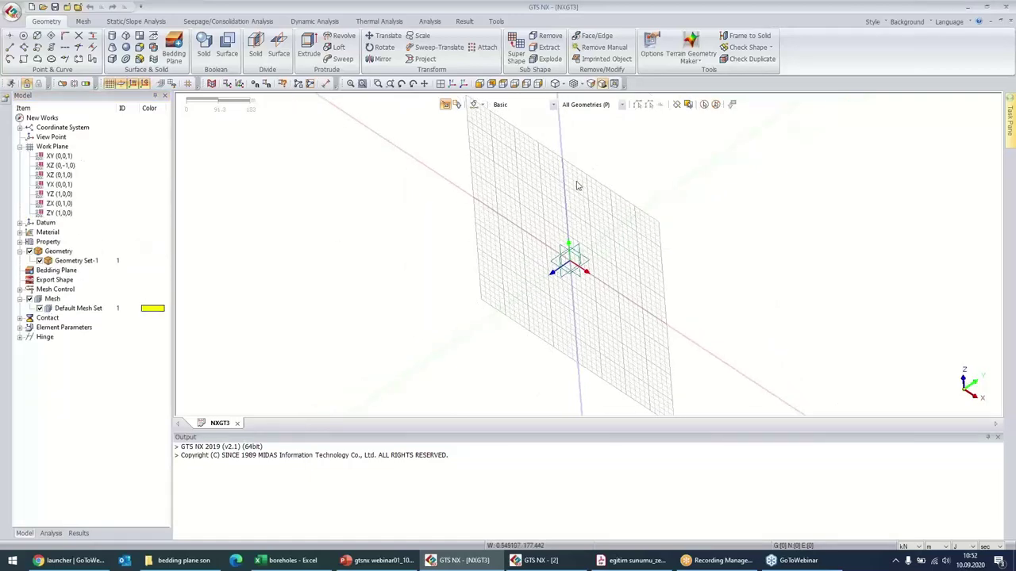
middle_click_drag(619, 335, 558, 180)
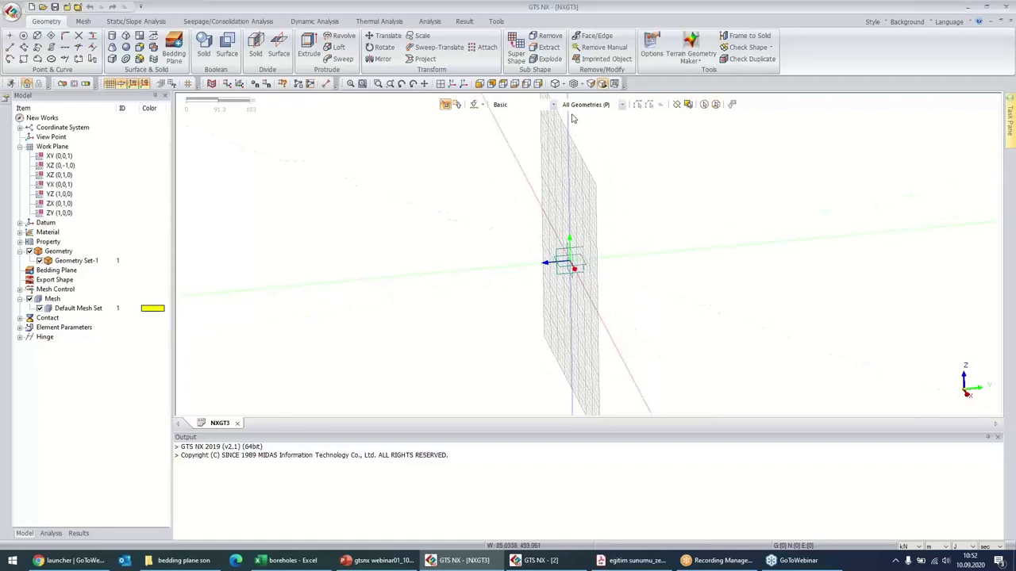
middle_click_drag(588, 311, 591, 194)
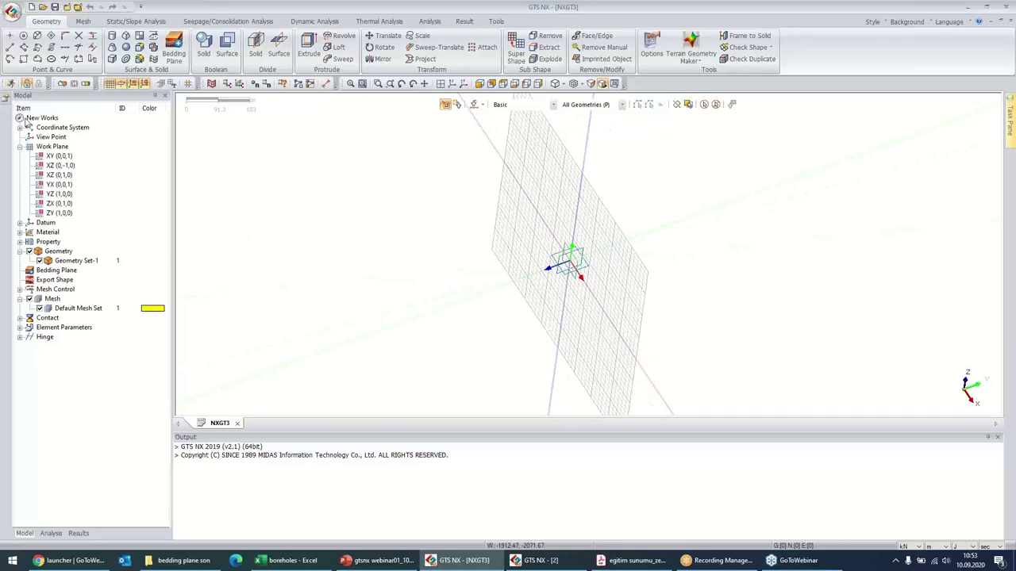
left_click(59, 161)
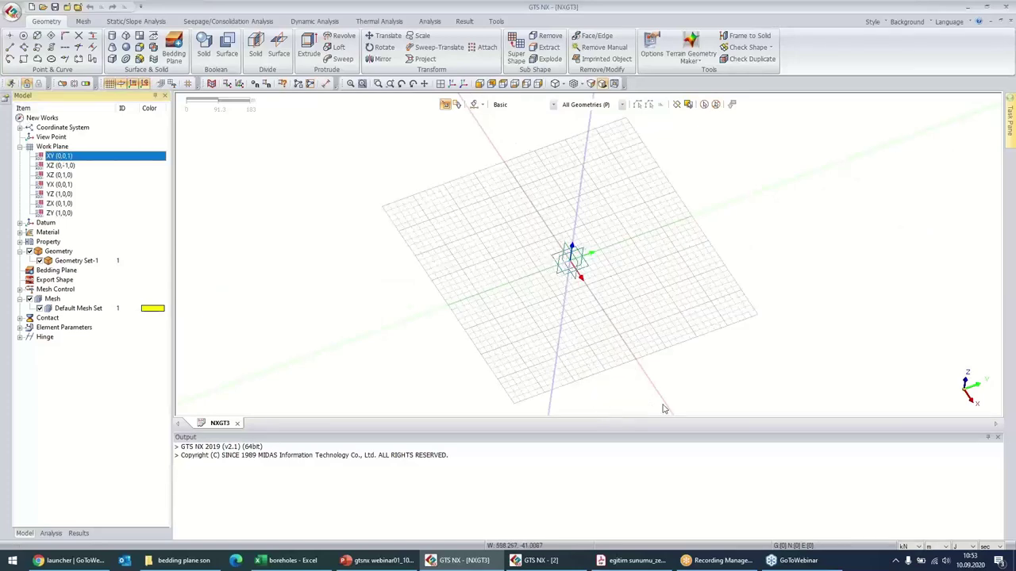
middle_click_drag(565, 312, 445, 268)
- Activate the XZ (0,-1,0) work plane and draw a near-vertical line on it, about 20 m across and 200 m downward
left_click(70, 166)
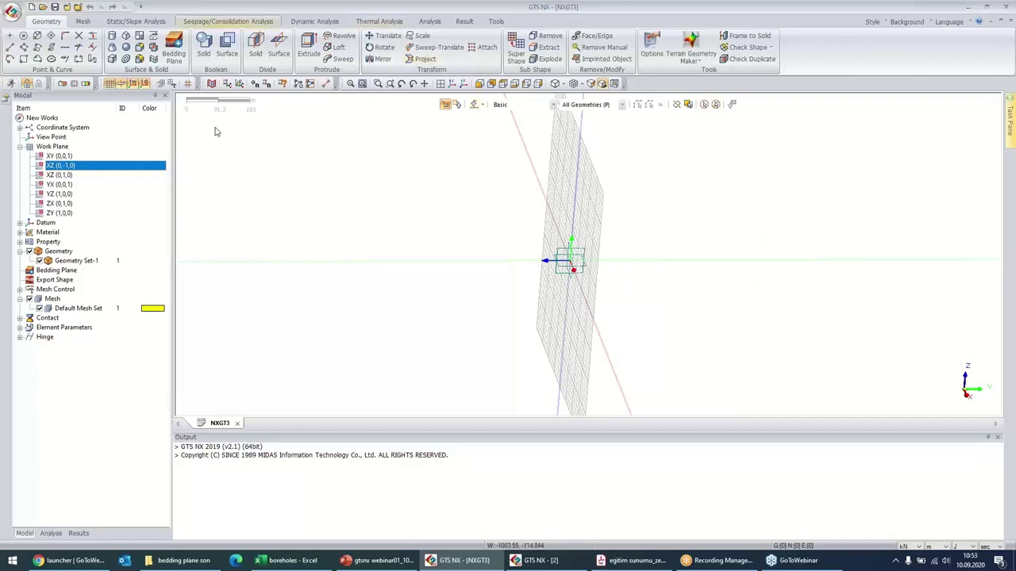
middle_click_drag(521, 218, 548, 162)
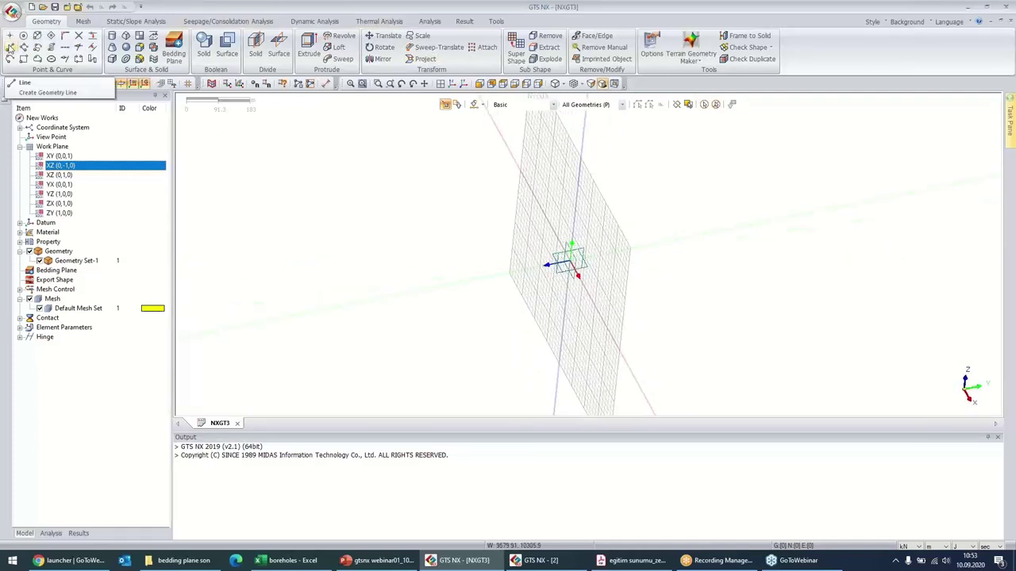
middle_click_drag(589, 204, 546, 171)
left_click(10, 47)
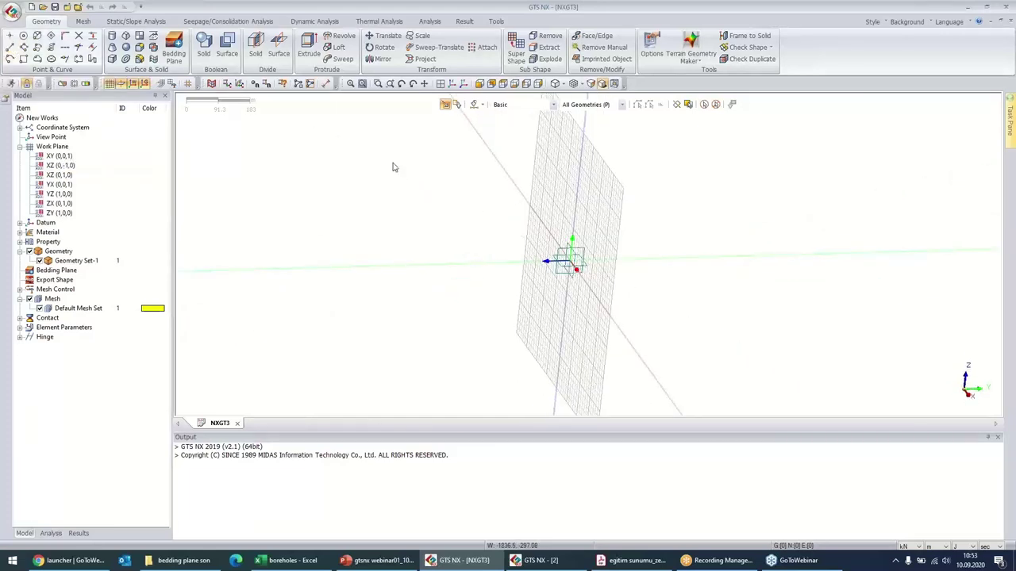
left_click(566, 162)
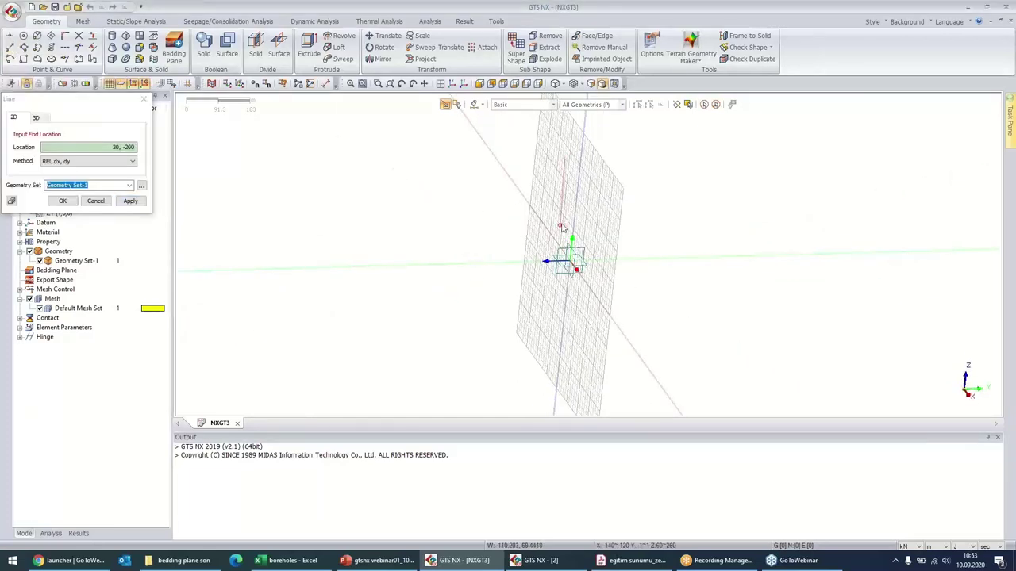
left_click(561, 230)
middle_click_drag(562, 230, 619, 270)
key("Escape")
- Activate the XY (0,0,1) work plane and draw a short line on it starting near 300, -260
left_click(57, 156)
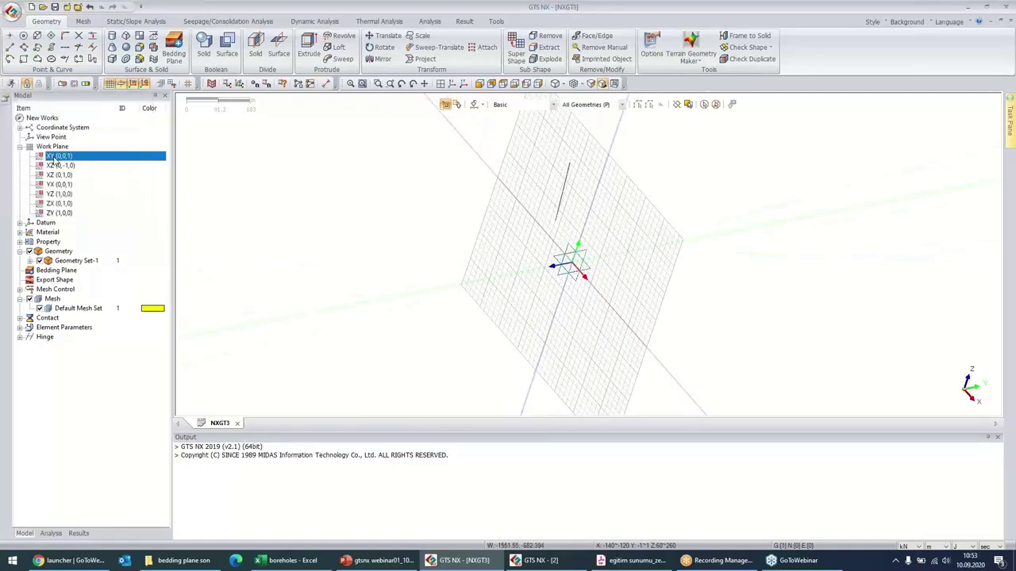
double_click(58, 156)
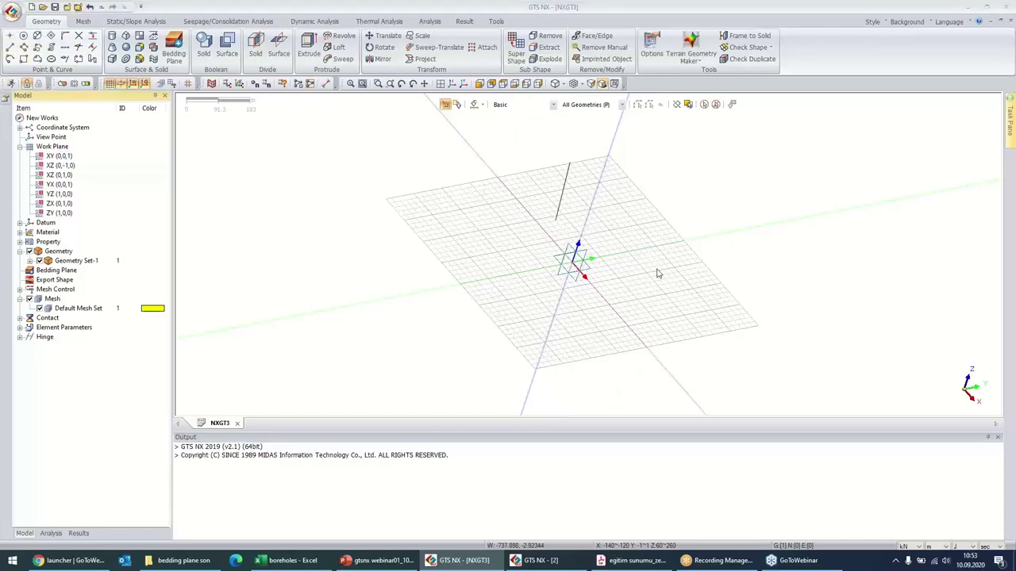
key("Return")
left_click(574, 252)
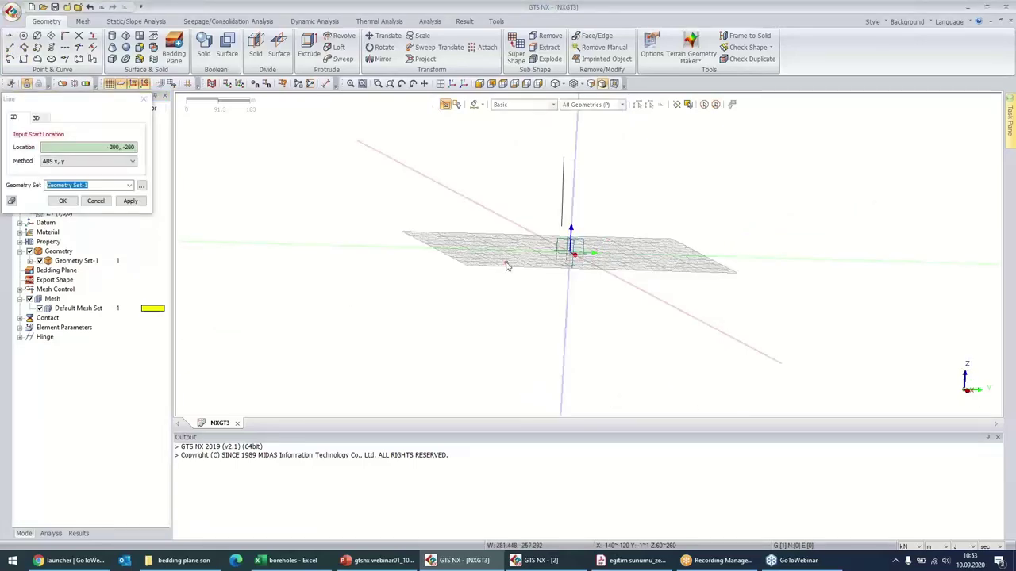
left_click(560, 271)
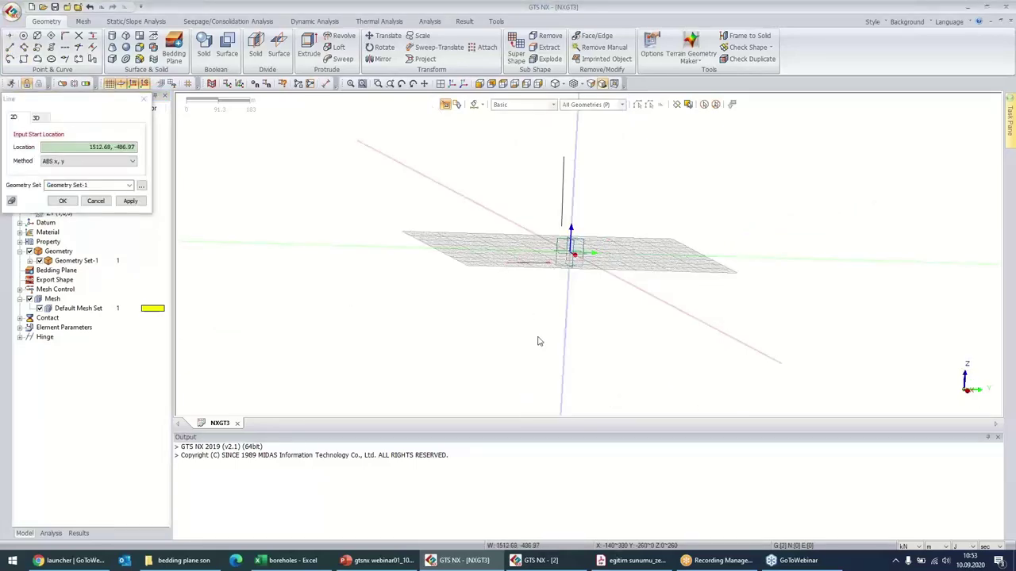
middle_click_drag(539, 348, 525, 286)
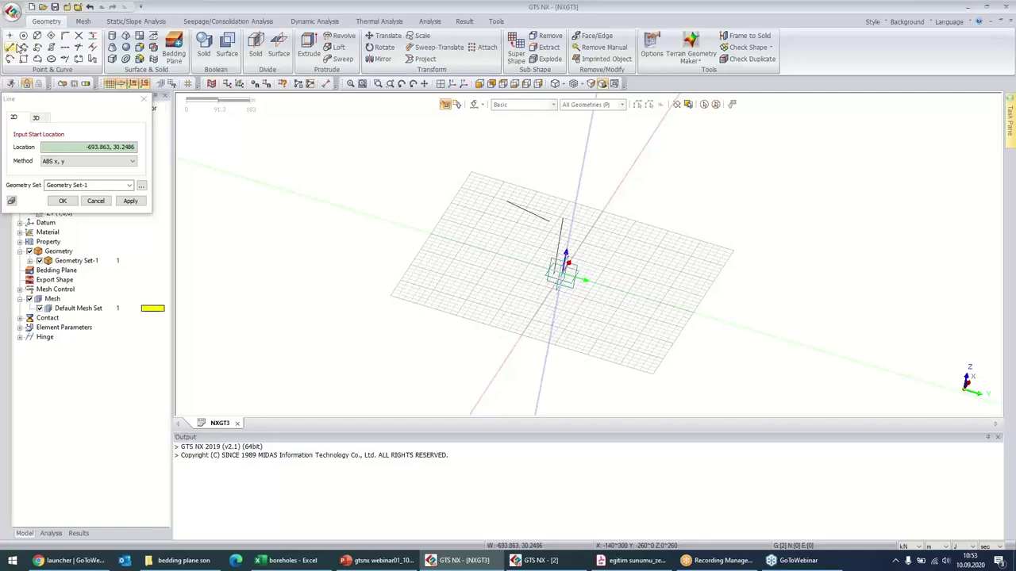
type("20, -20")
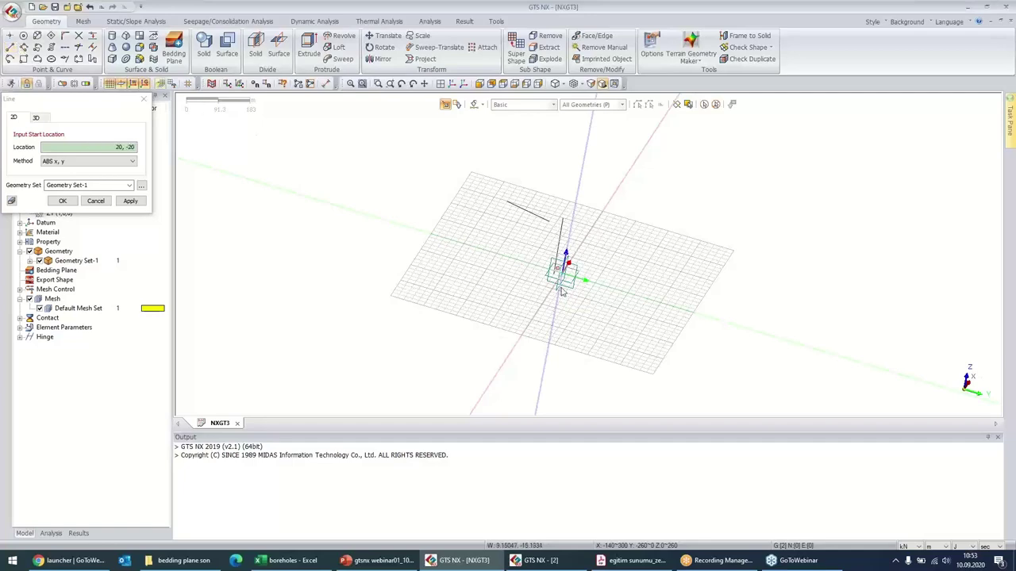
middle_click_drag(570, 290, 558, 300)
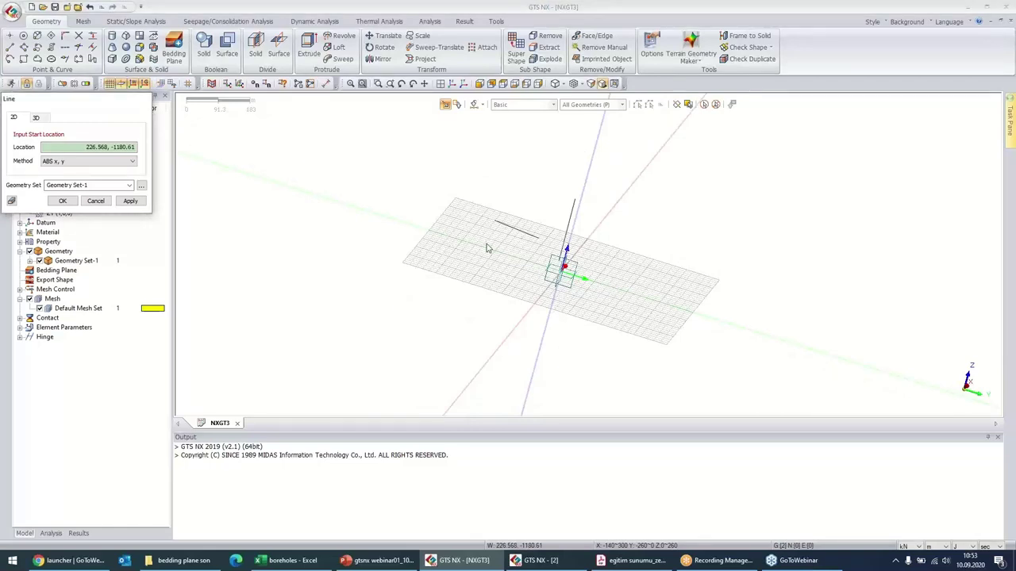
key("Escape")
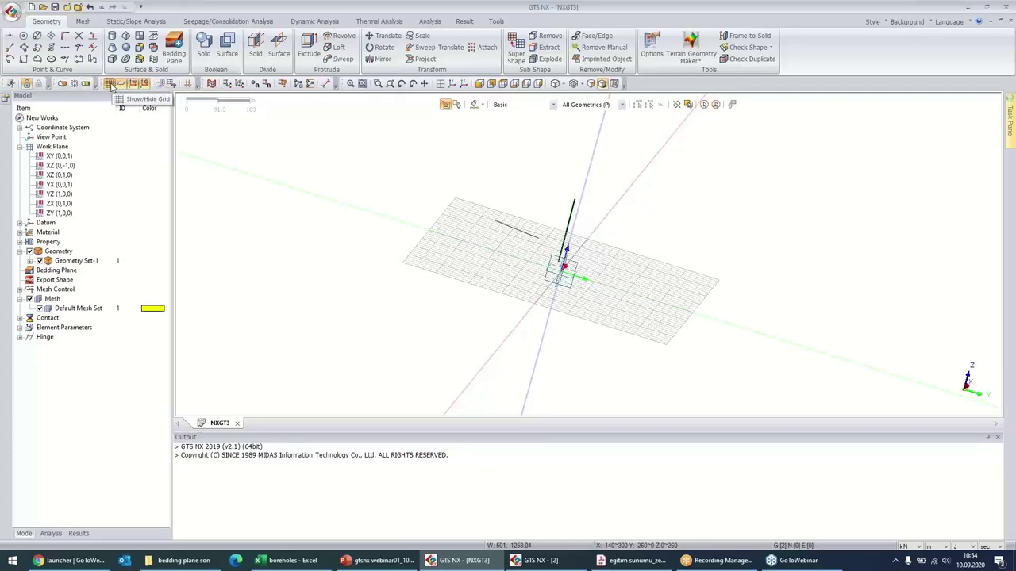
- Move the work plane using the XY datum plane at the origin as reference, with an offset of 50
left_click(160, 84)
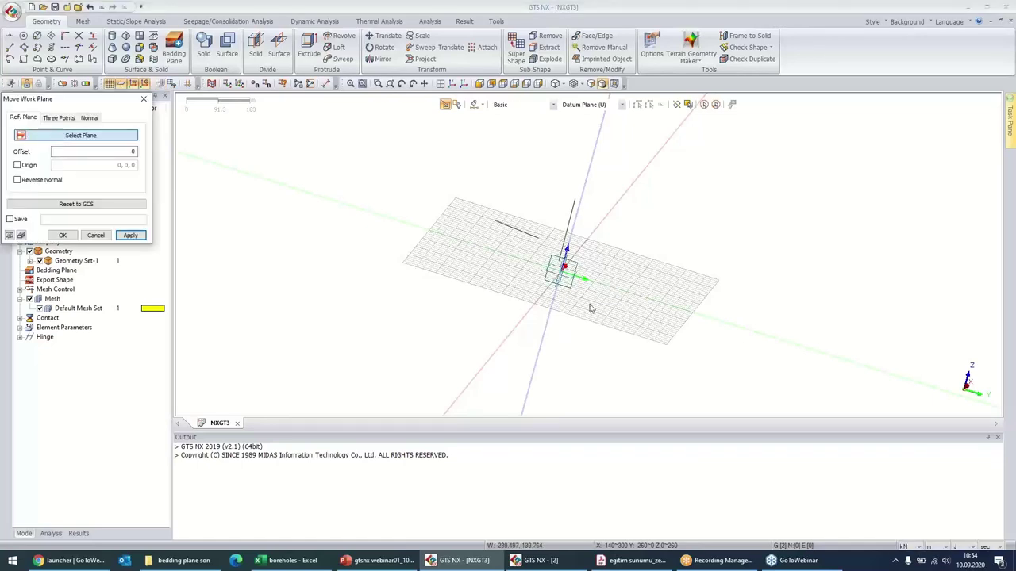
middle_click_drag(487, 324, 553, 267)
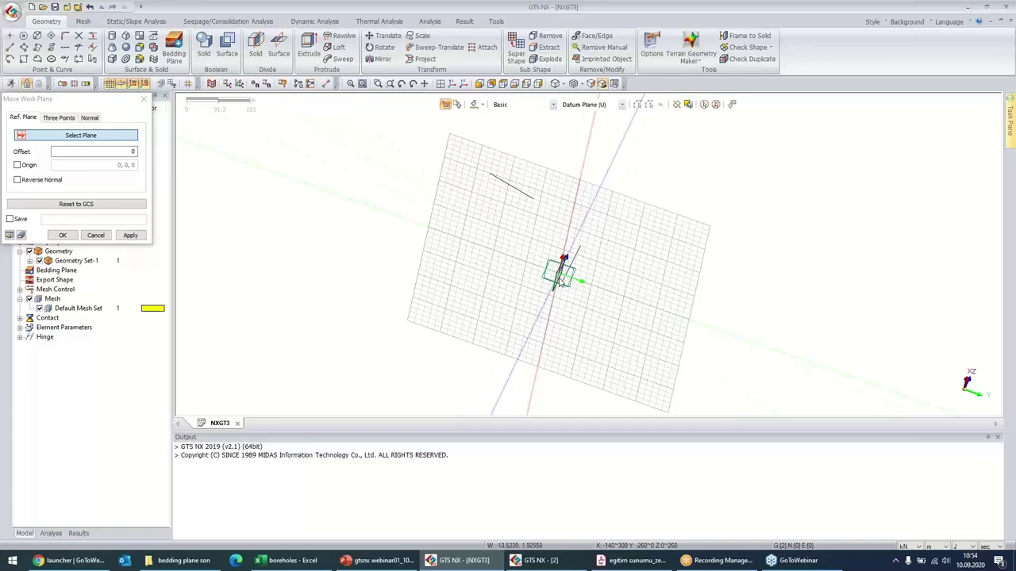
scroll(565, 284, "up", 5)
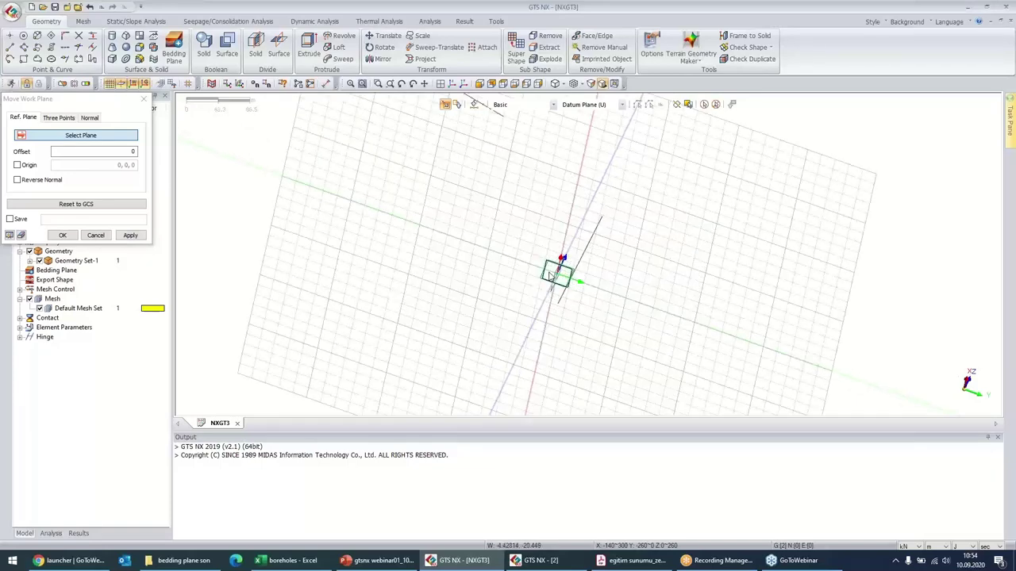
middle_click_drag(560, 279, 511, 209)
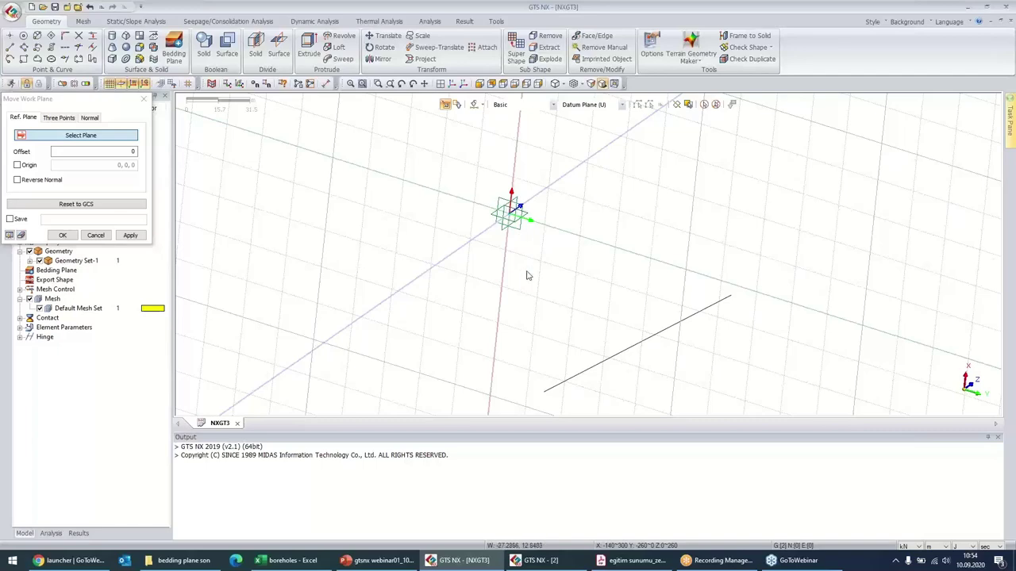
scroll(524, 281, "down", 2)
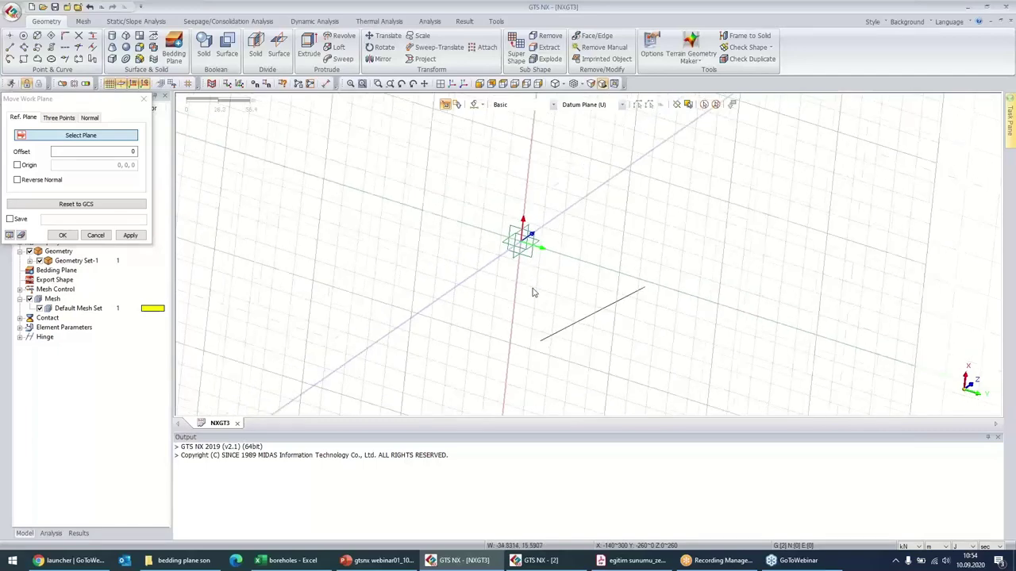
mouse_move(532, 293)
middle_mouse_down()
mouse_move(542, 301)
mouse_move(569, 224)
mouse_move(535, 227)
mouse_move(539, 278)
middle_mouse_up()
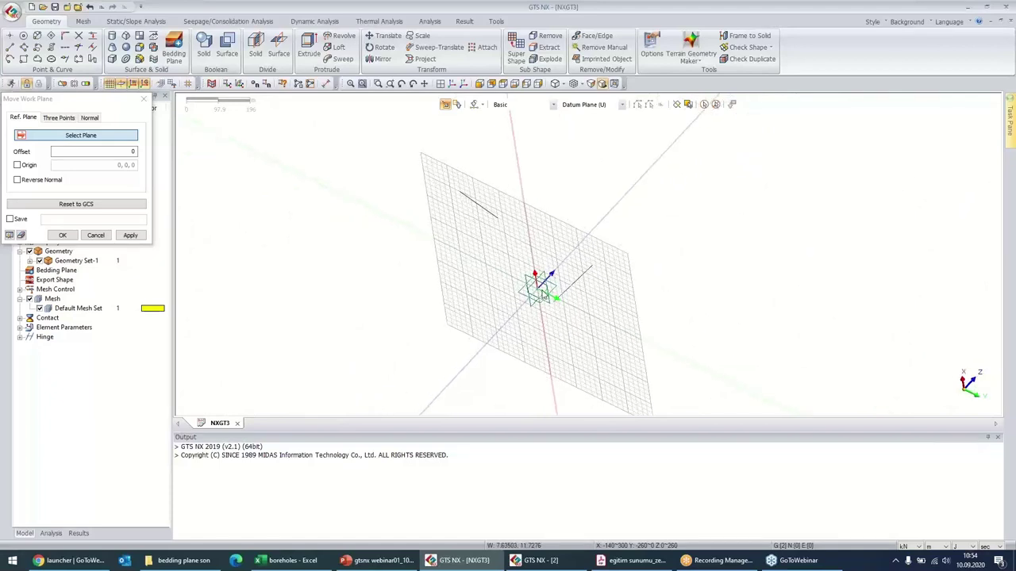
left_click(543, 290)
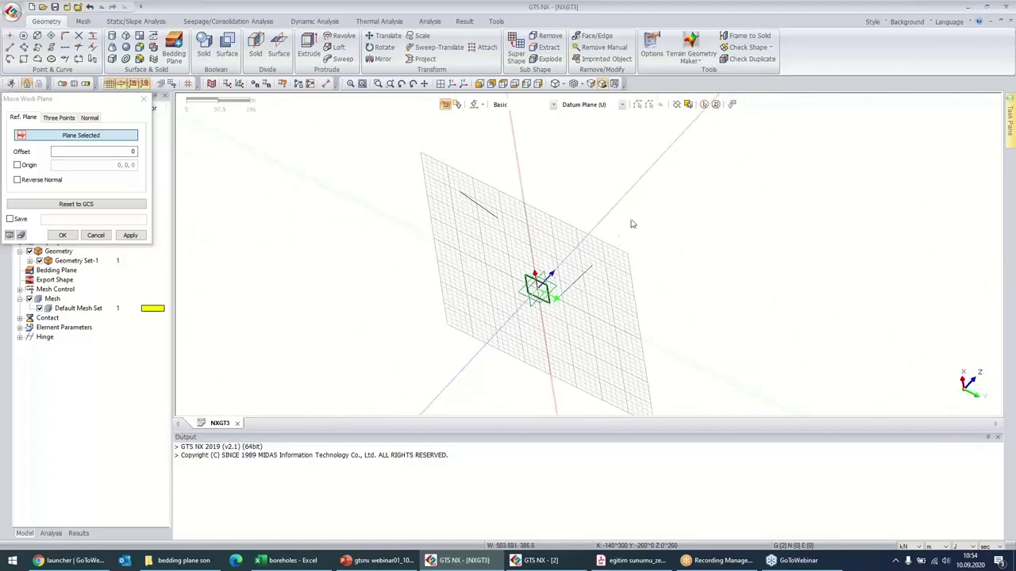
left_click(119, 152)
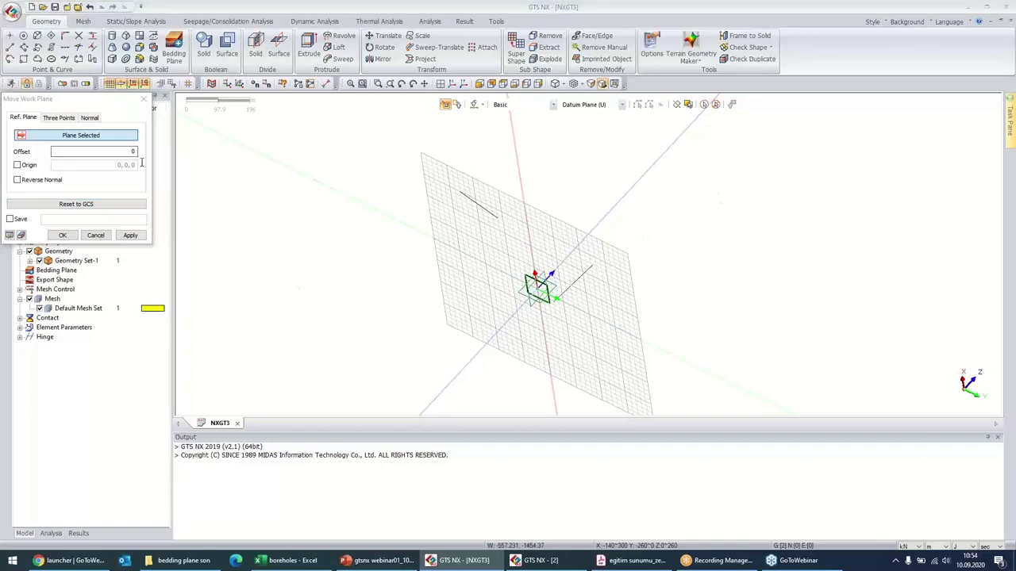
type("50")
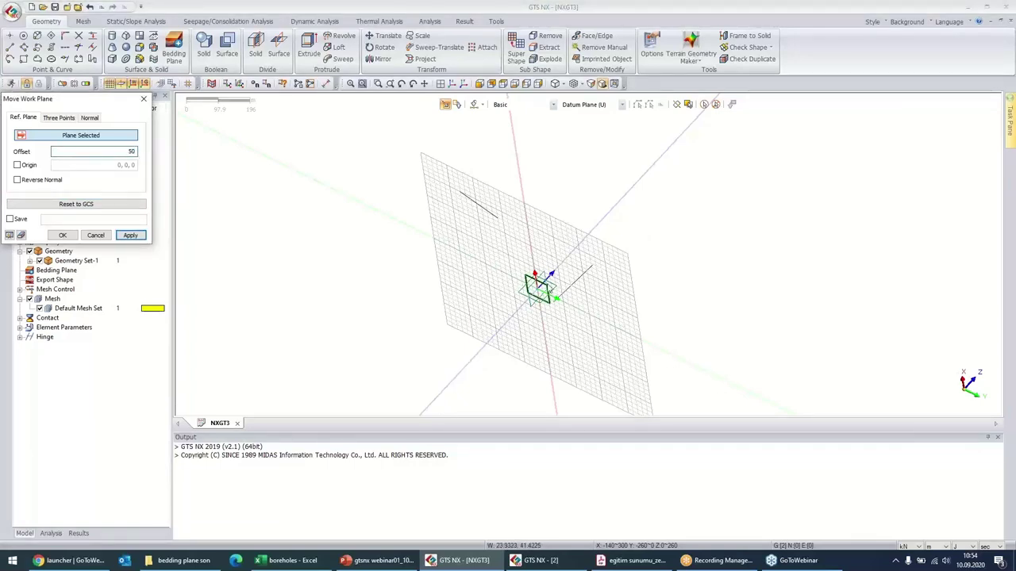
left_click(127, 150)
left_click(131, 235)
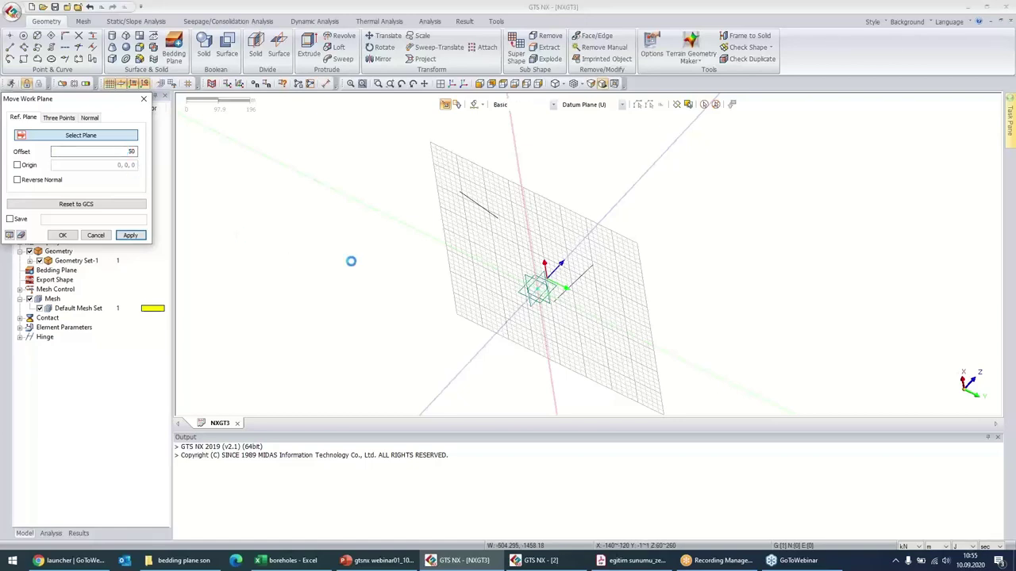
- Undo the last drawn line and move the work plane to an offset of 500 from the XY datum plane
key("ctrl+z")
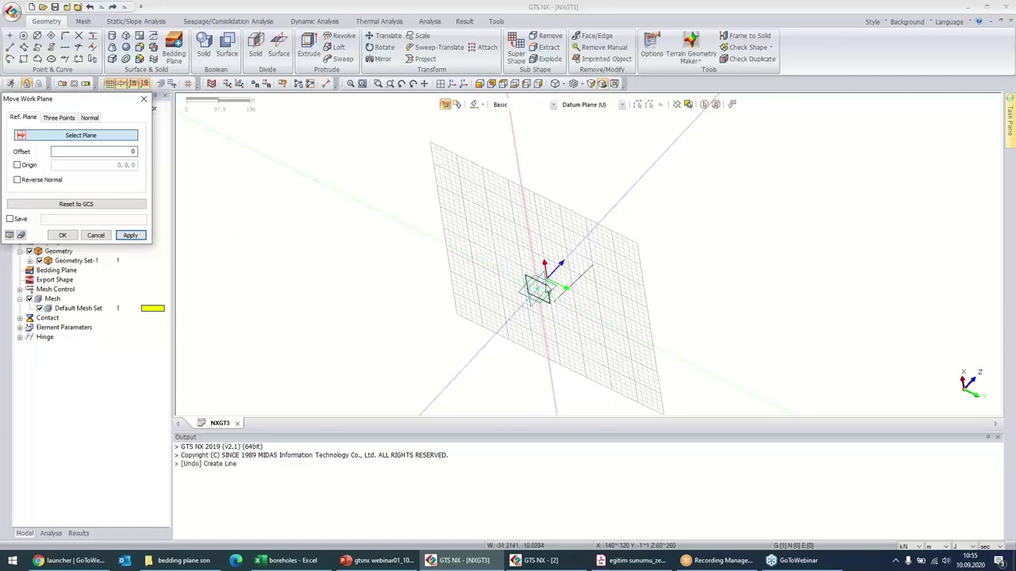
left_click(549, 297)
double_click(124, 151)
type("500")
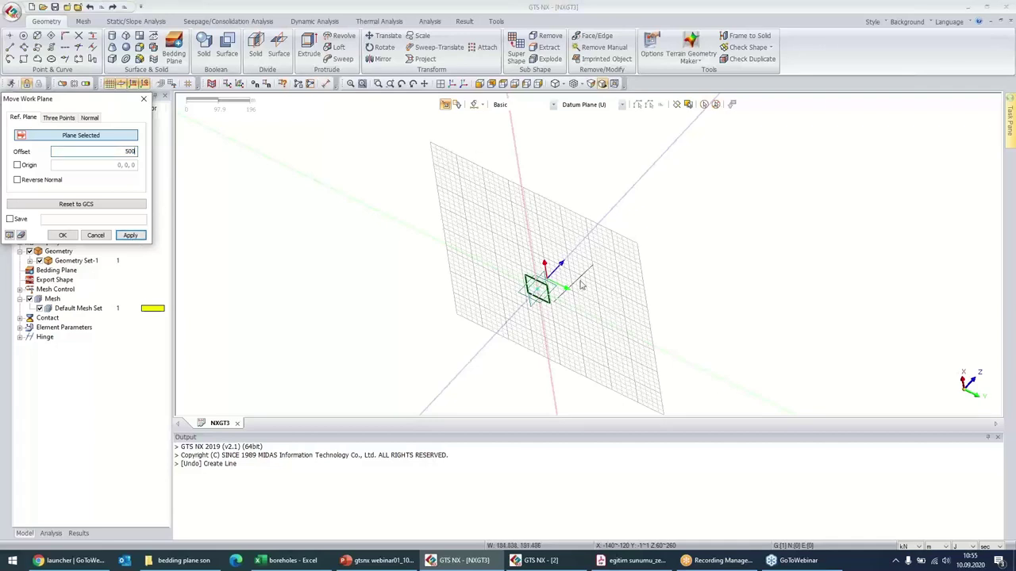
left_click(130, 236)
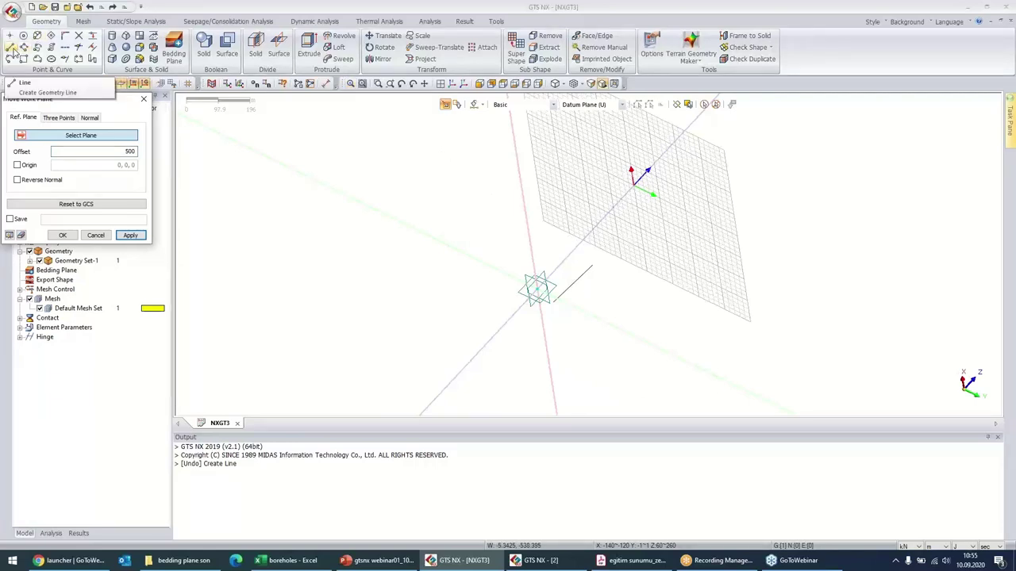
- Draw a line on the offset work plane starting at 200, 200 and running toward negative X
left_click(274, 137)
left_click(10, 47)
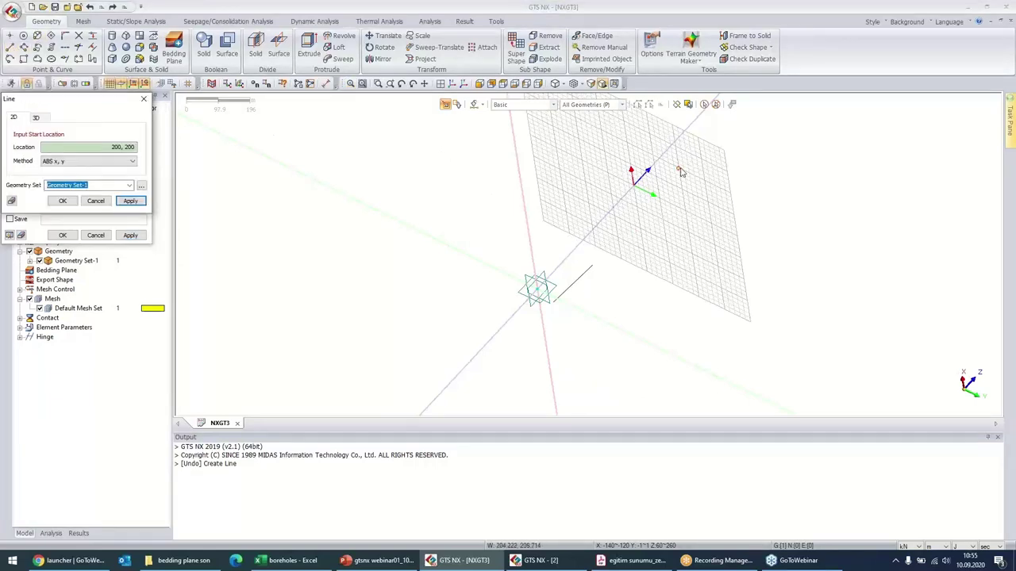
left_click(679, 167)
left_click(692, 238)
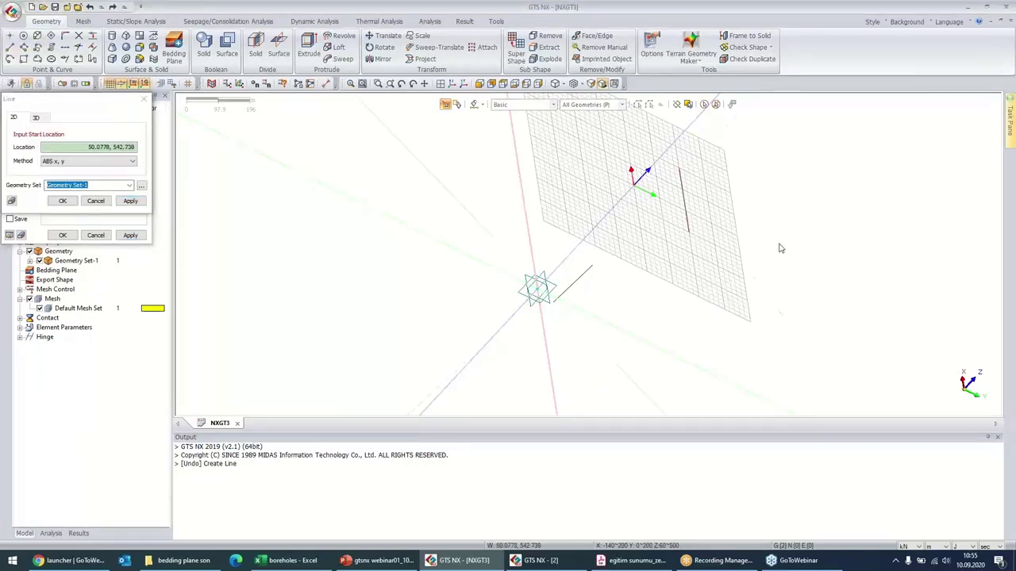
middle_click_drag(714, 249, 619, 166)
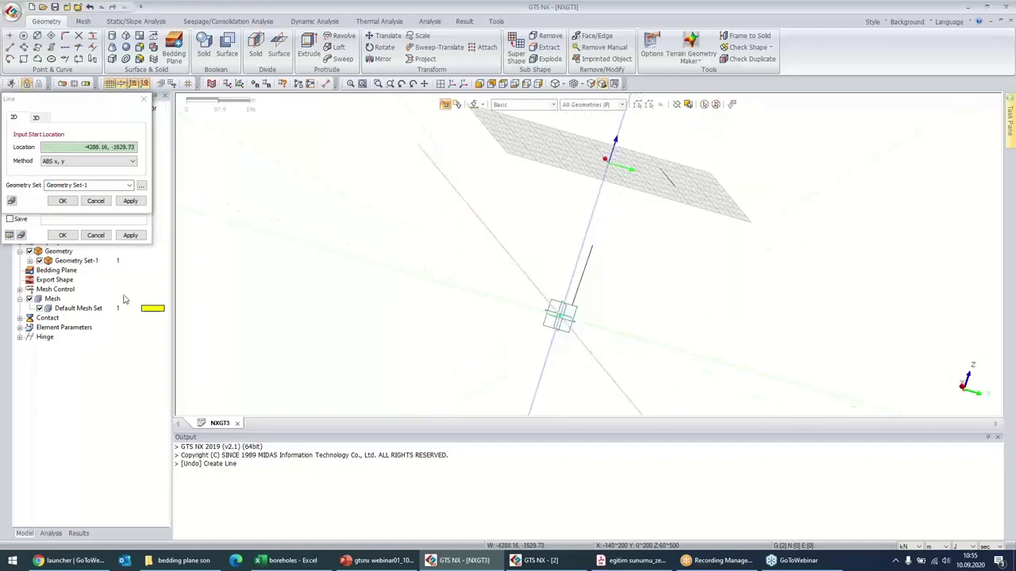
middle_click_drag(494, 223, 492, 199)
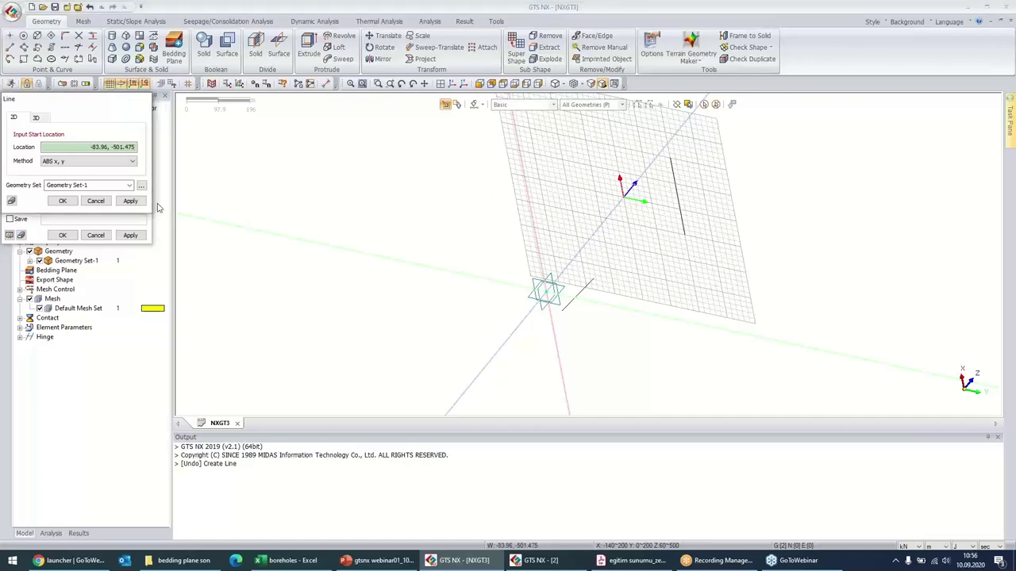
left_click(121, 84)
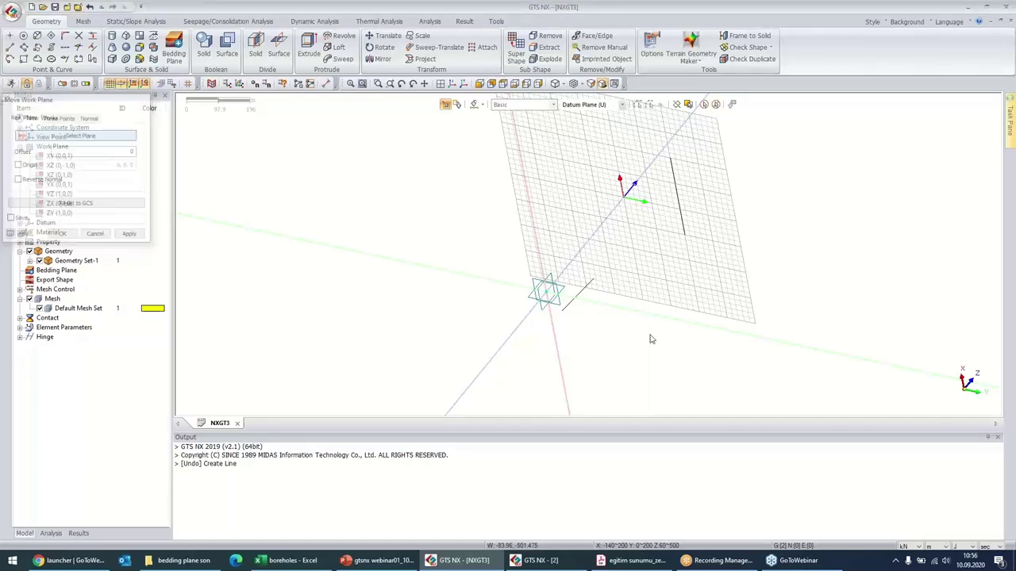
key("Escape")
middle_click_drag(651, 339, 529, 329)
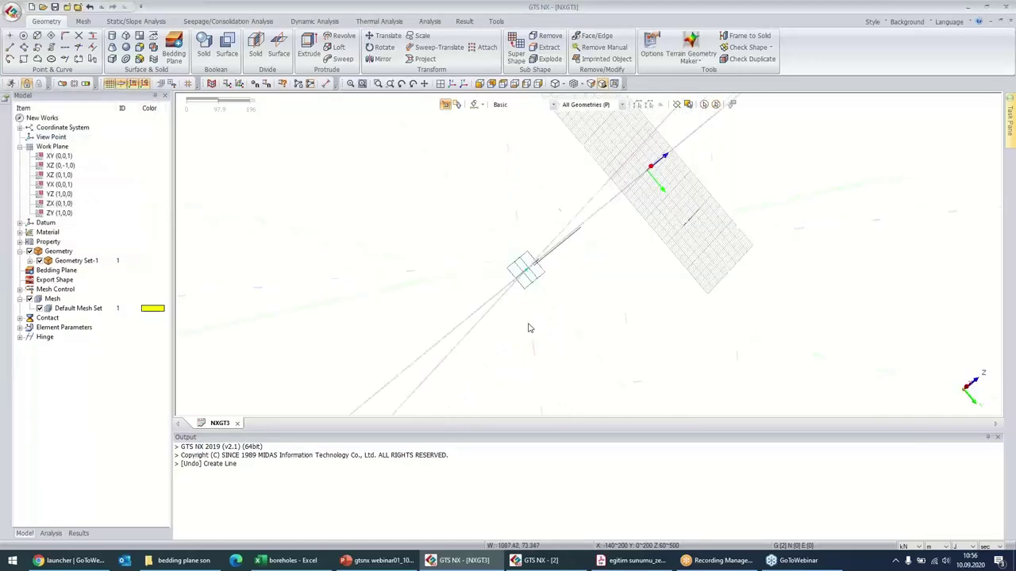
middle_click_drag(531, 245, 556, 270)
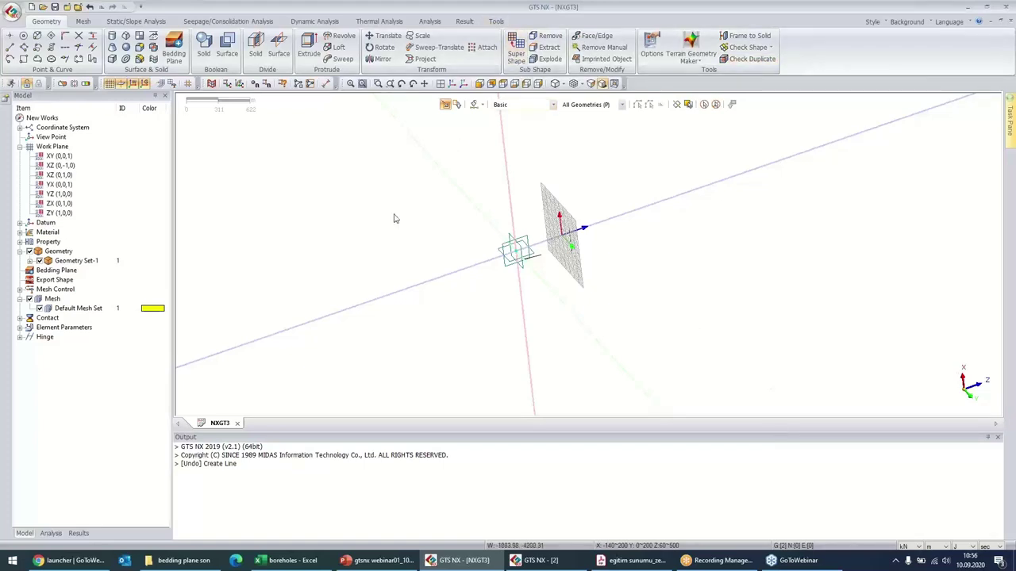
- Switch the view background to Image 1 and back to Image White
left_click(493, 22)
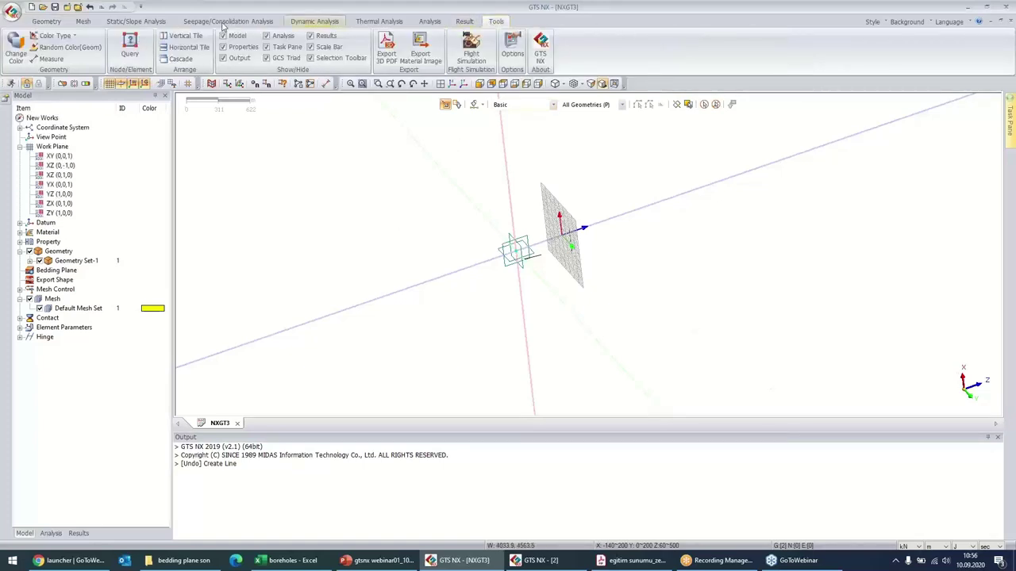
left_click(46, 22)
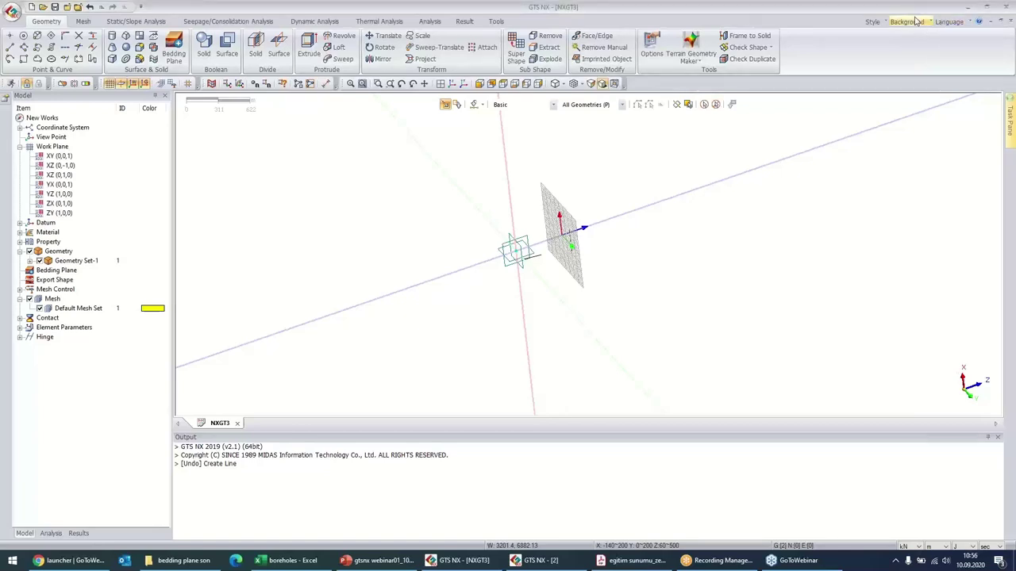
left_click(917, 22)
left_click(917, 33)
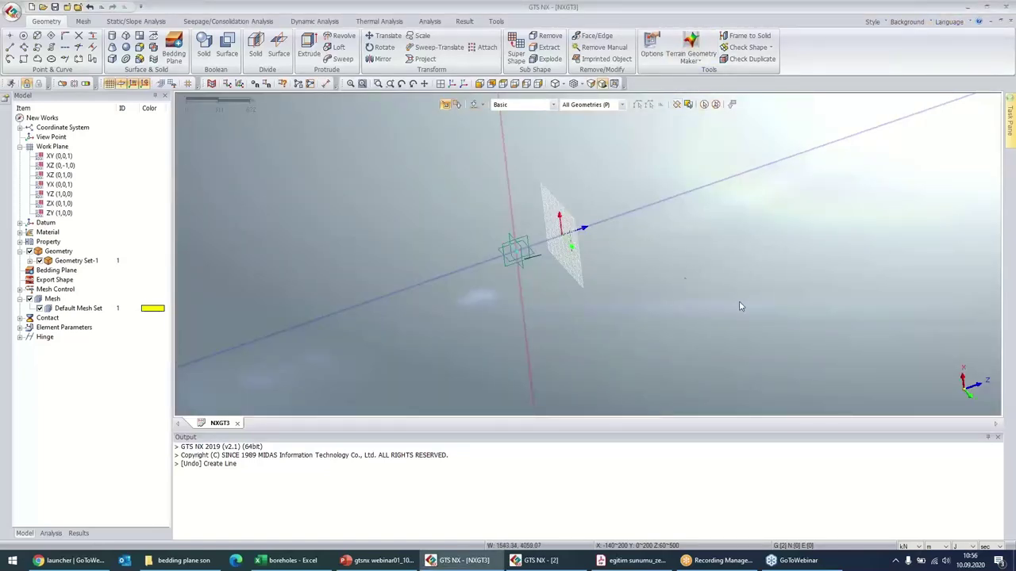
left_click(908, 21)
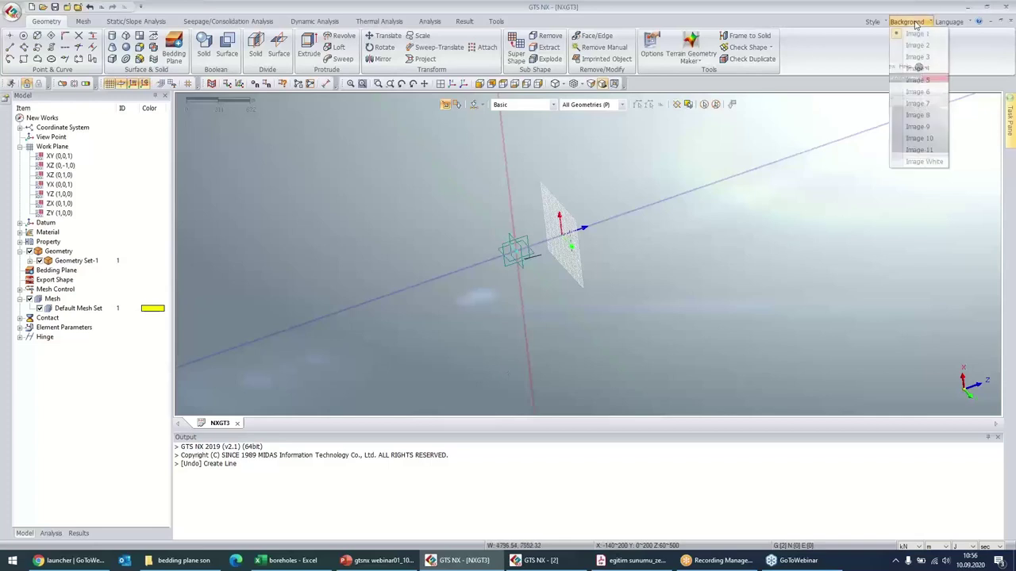
left_click(917, 33)
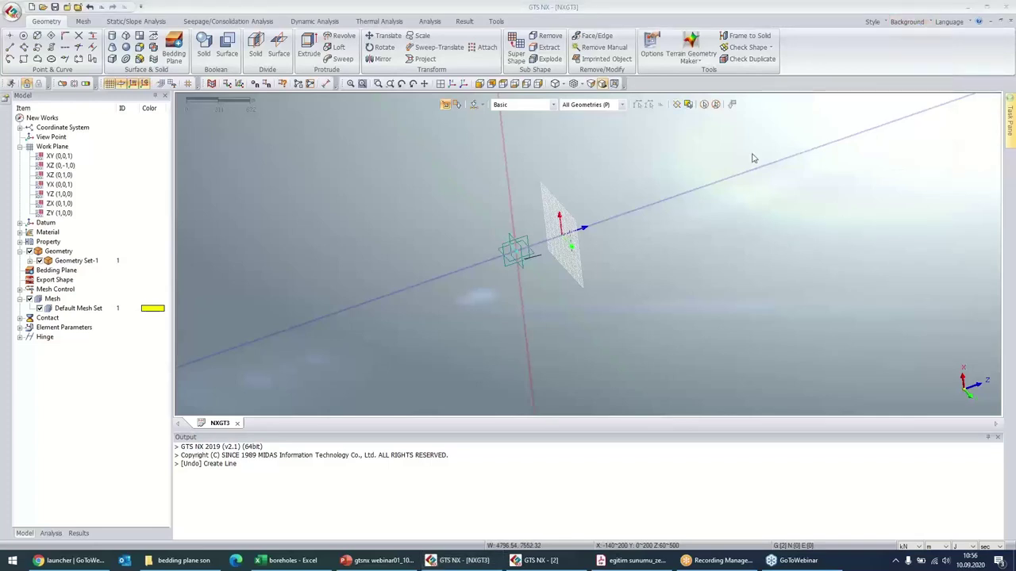
left_click(907, 22)
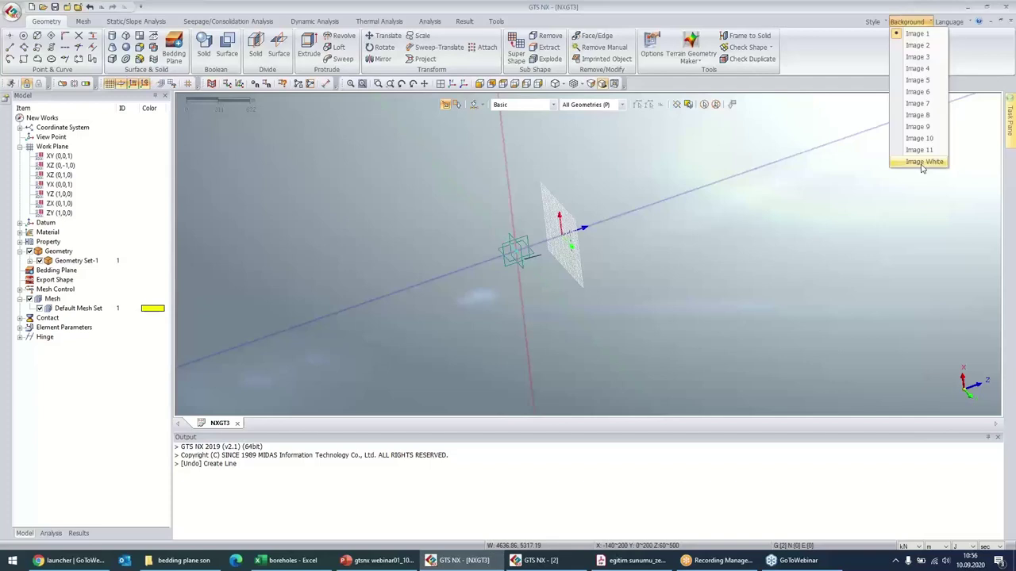
left_click(922, 164)
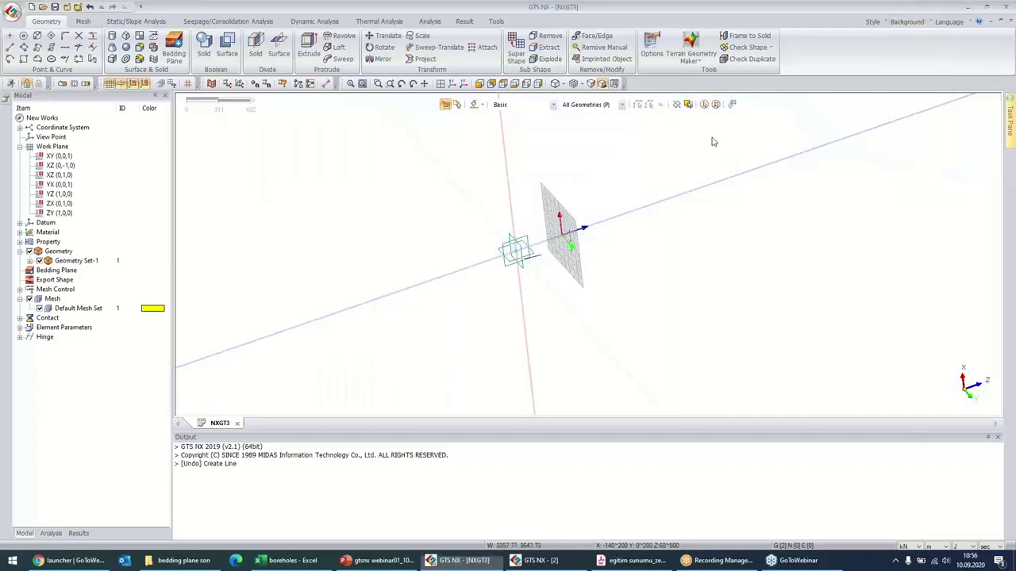
- Hide the work plane grid in the model view
scroll(588, 225, "up", 3)
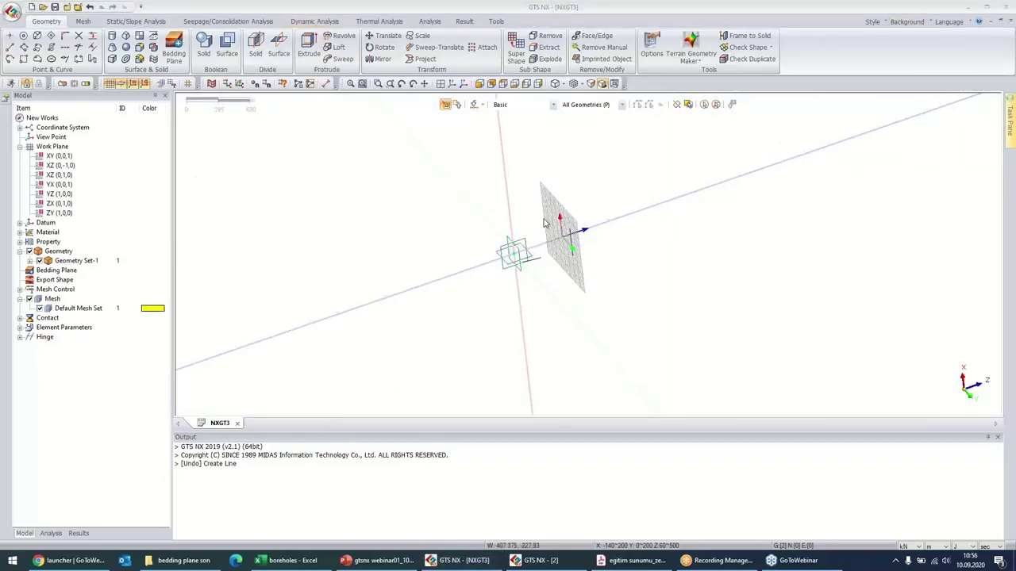
scroll(589, 224, "up", 3)
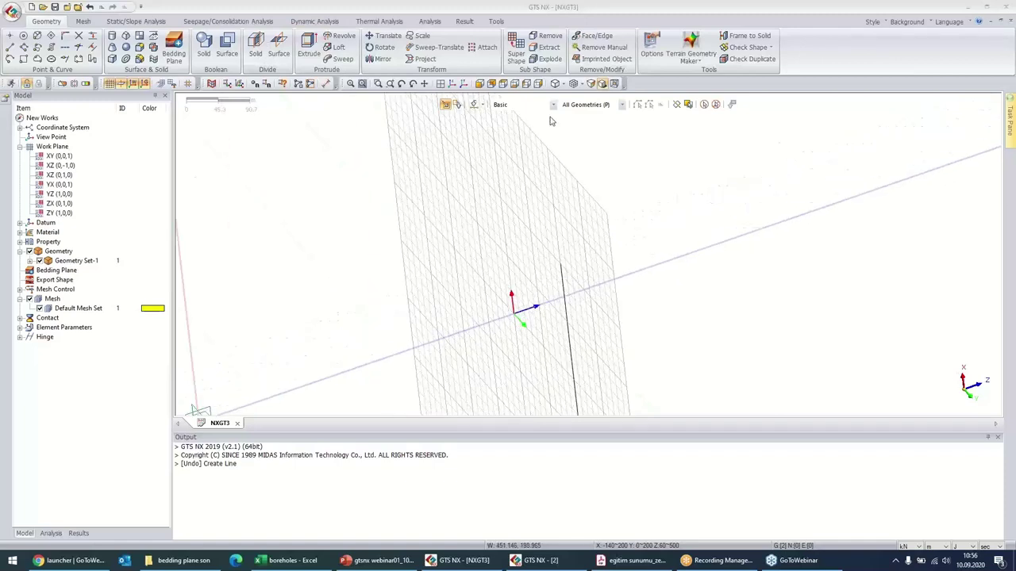
scroll(540, 173, "down", 3)
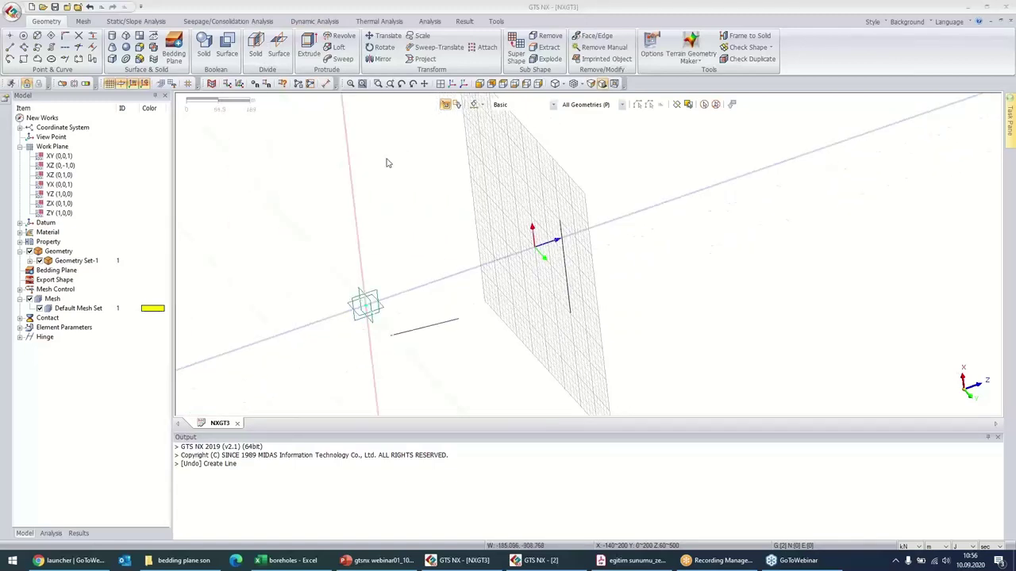
left_click(111, 85)
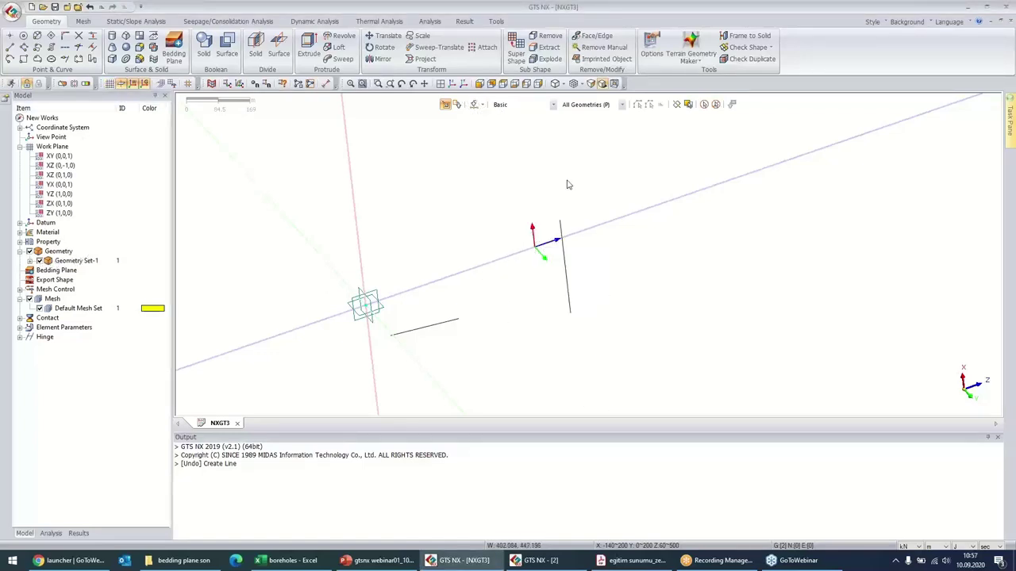
- List the individual lines under Curve in Geometry Set-1 of the model tree
left_click(52, 260)
left_click(30, 261)
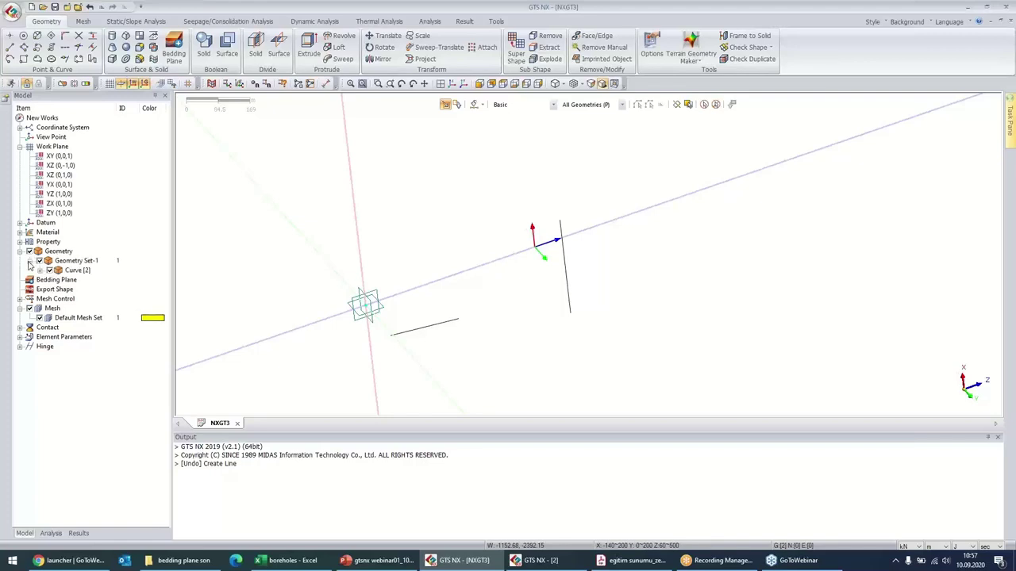
left_click(39, 271)
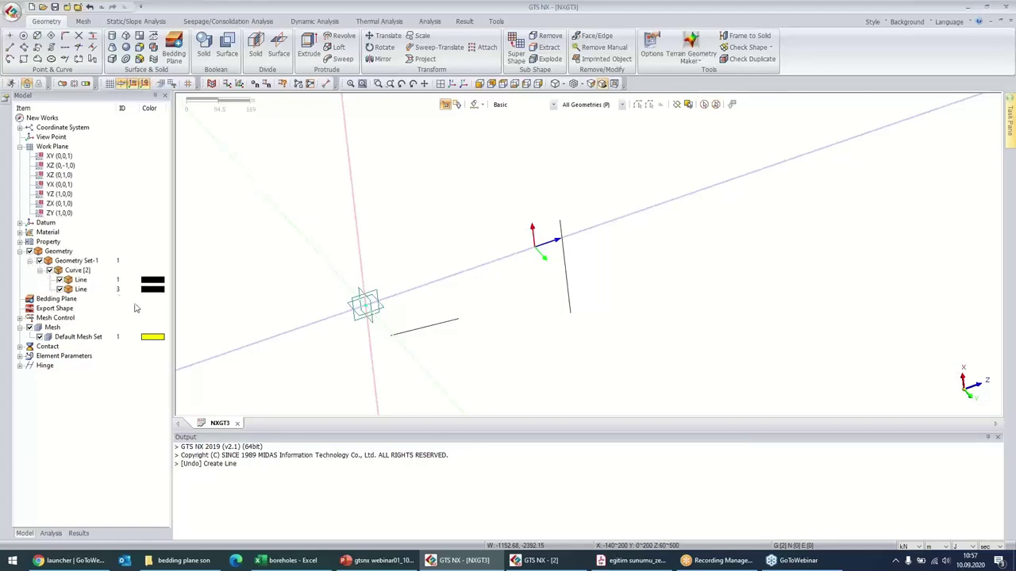
- Toggle the visibility of each of the two lines off and on, and hide the whole Geometry Set-1
left_click(59, 289)
left_click(59, 289)
left_click(59, 289)
left_click(59, 289)
left_click(60, 280)
left_click(59, 281)
left_click(39, 261)
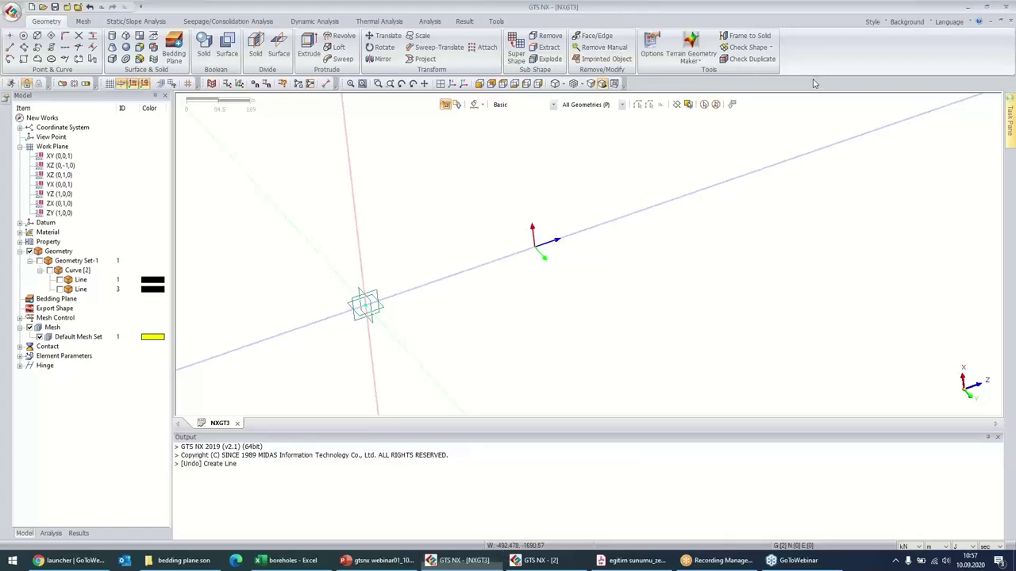
scroll(476, 287, "down", 5)
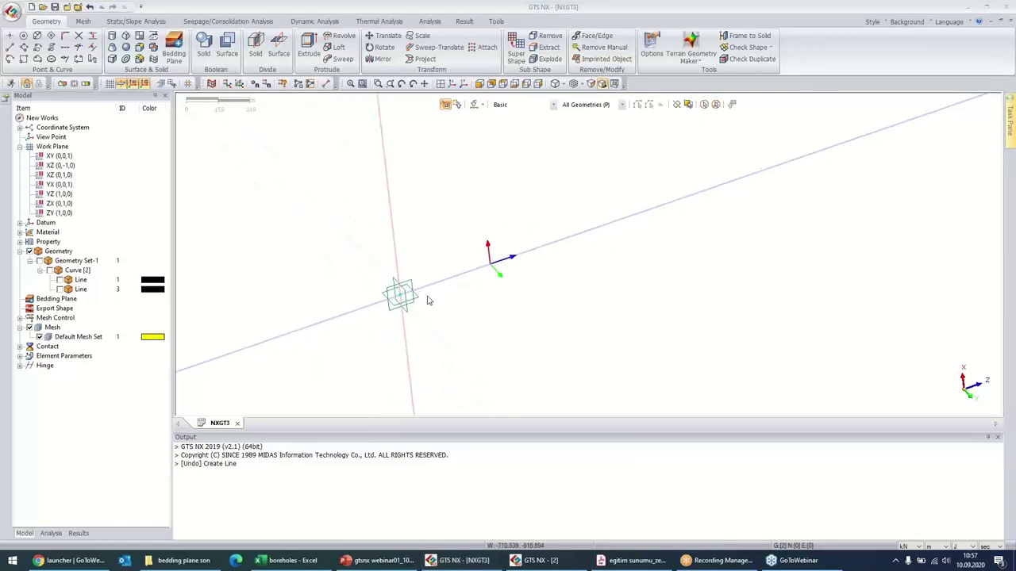
- Hide the datum axes and the coordinate systems in the model view
left_click(121, 84)
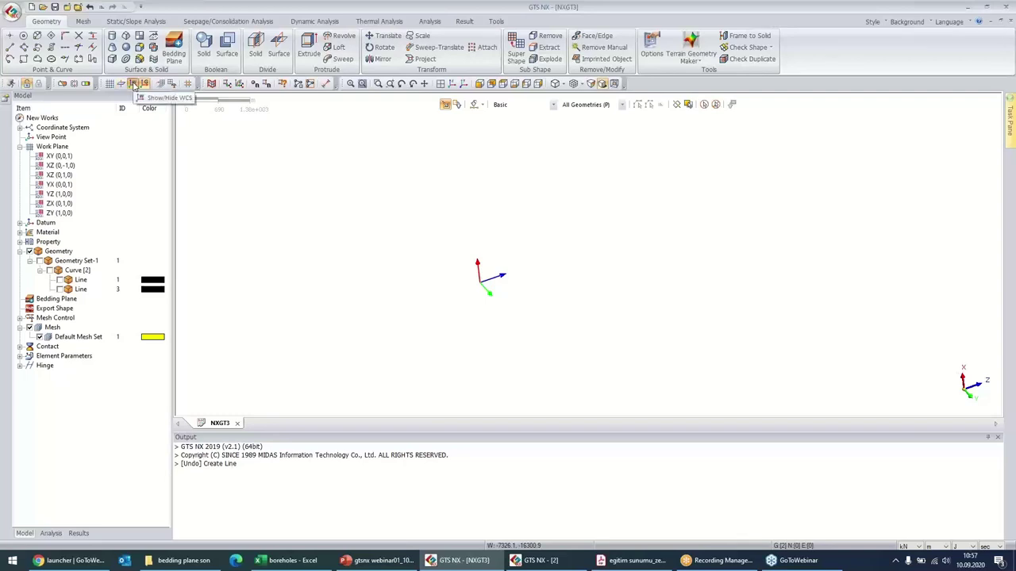
left_click(134, 85)
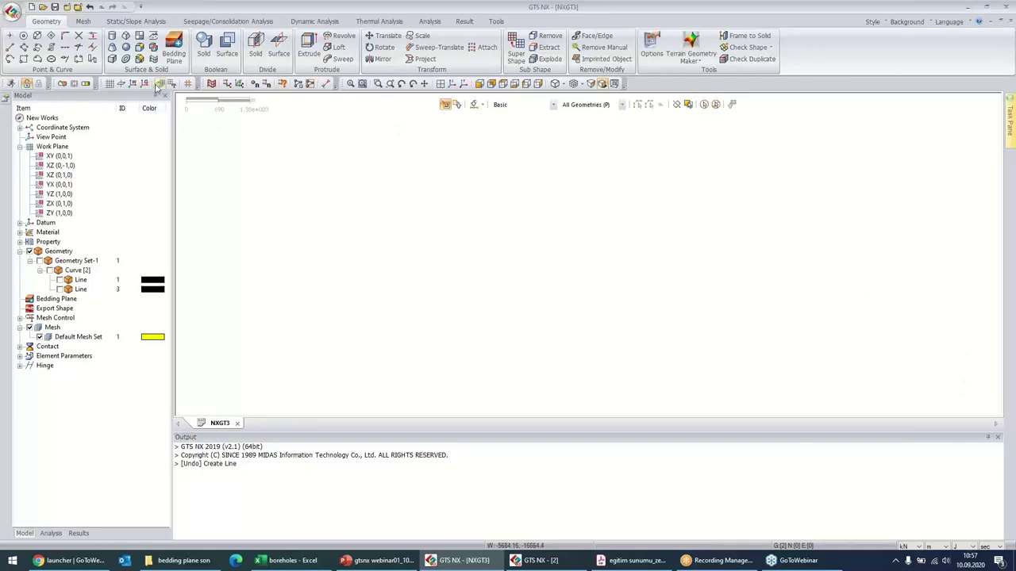
- Show the work plane grid and move it to the XZ (0,-1,0) and finally the YZ (1,0,0) work plane
left_click(110, 83)
left_click(58, 158)
left_click(62, 166)
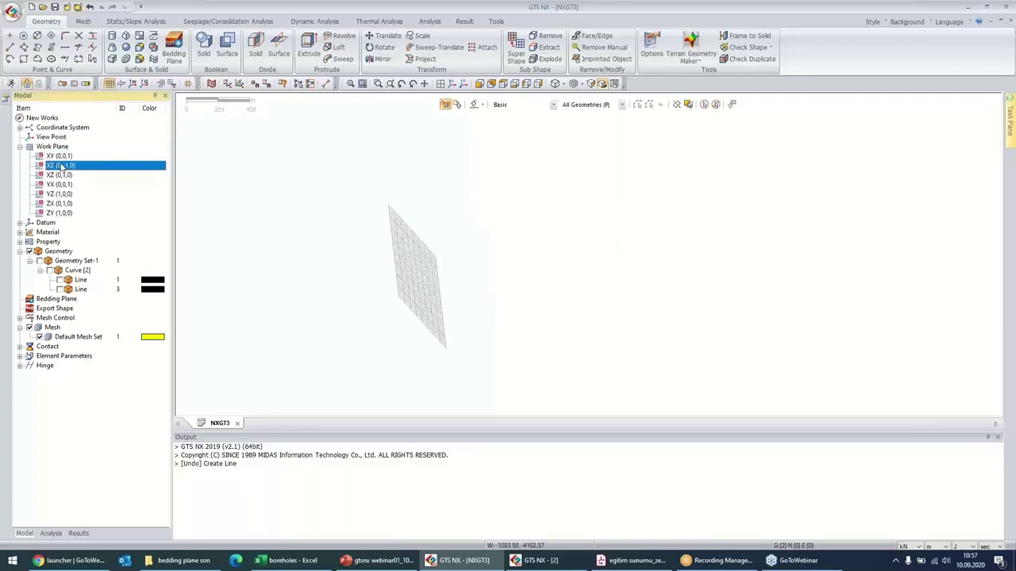
left_click(60, 158)
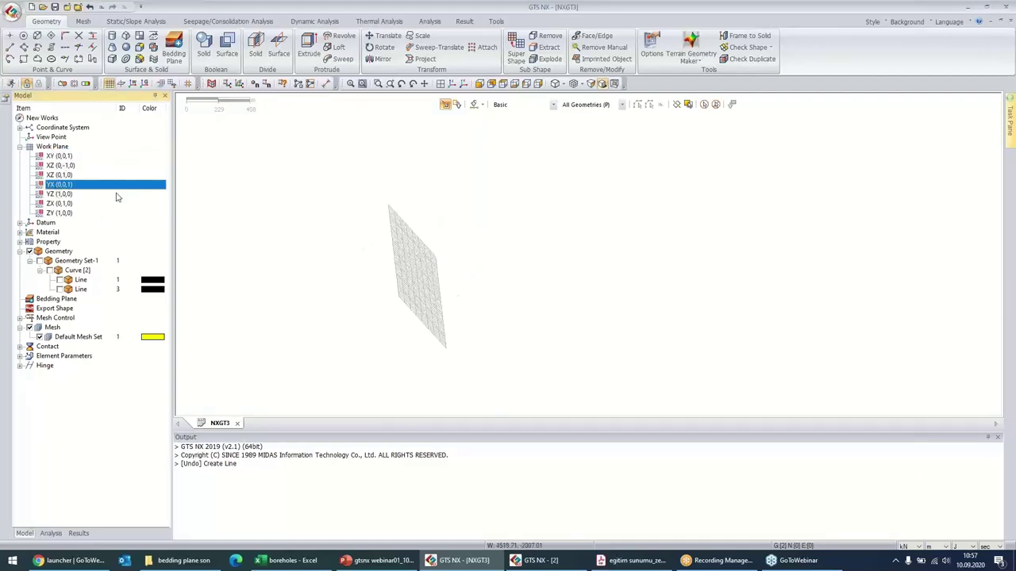
left_click(59, 195)
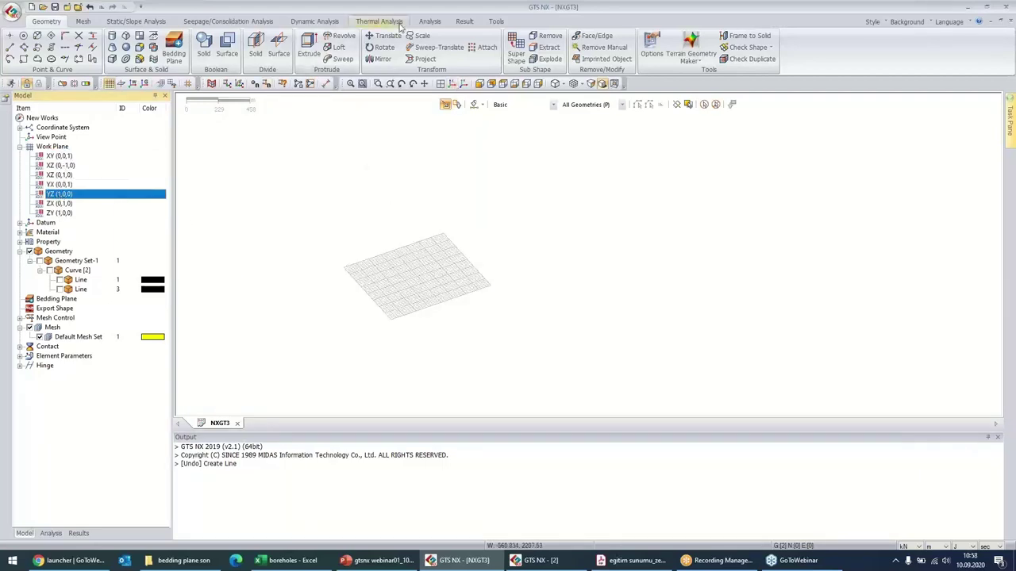
- Examine the list of available snap types against the enlarged grid, and close it without changes
left_click(188, 84)
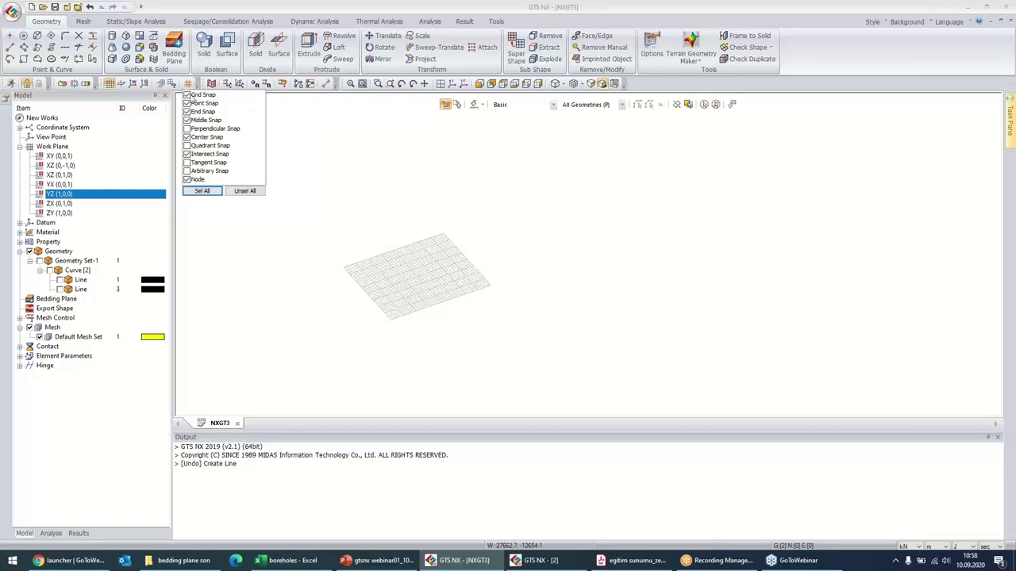
scroll(410, 275, "up", 4)
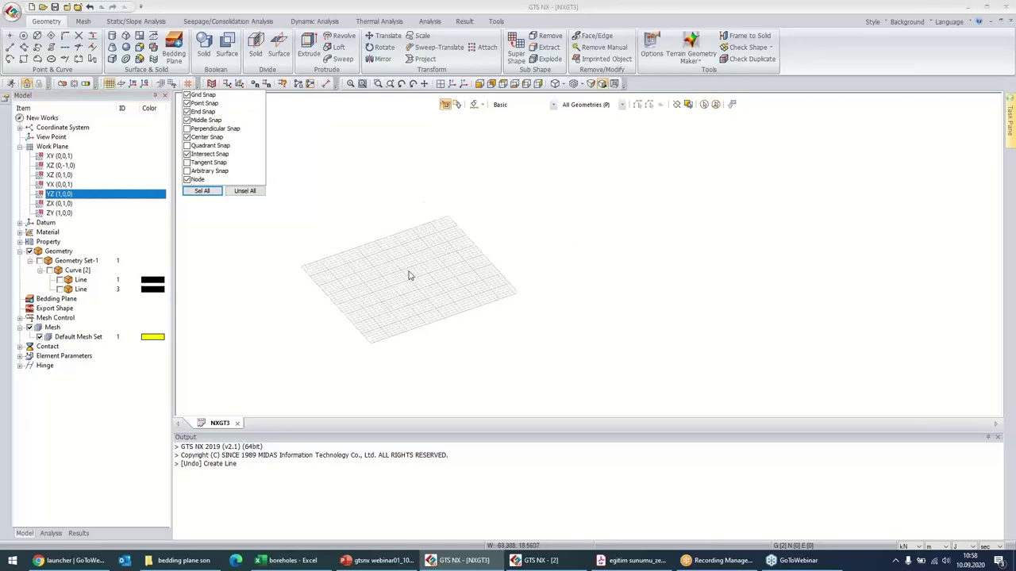
scroll(410, 274, "up", 1)
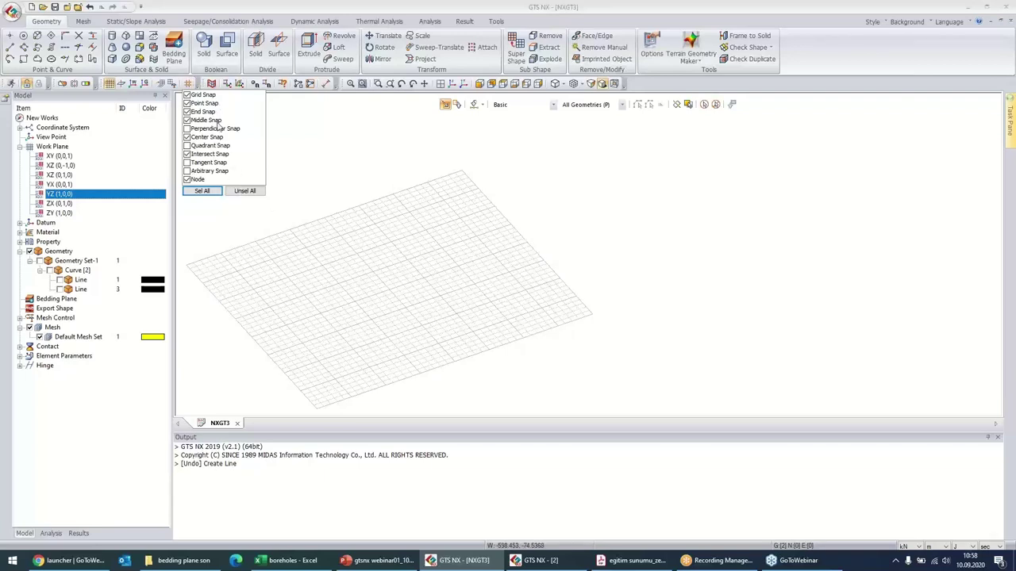
left_click(278, 170)
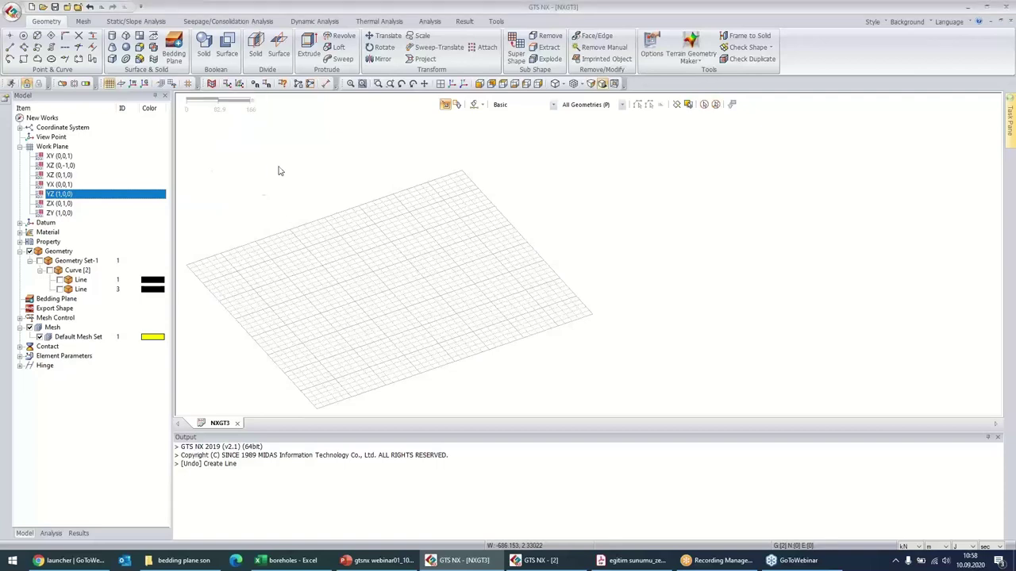
- Define the work plane grid with a width of 1 m and a user-defined number of 100
left_click(171, 85)
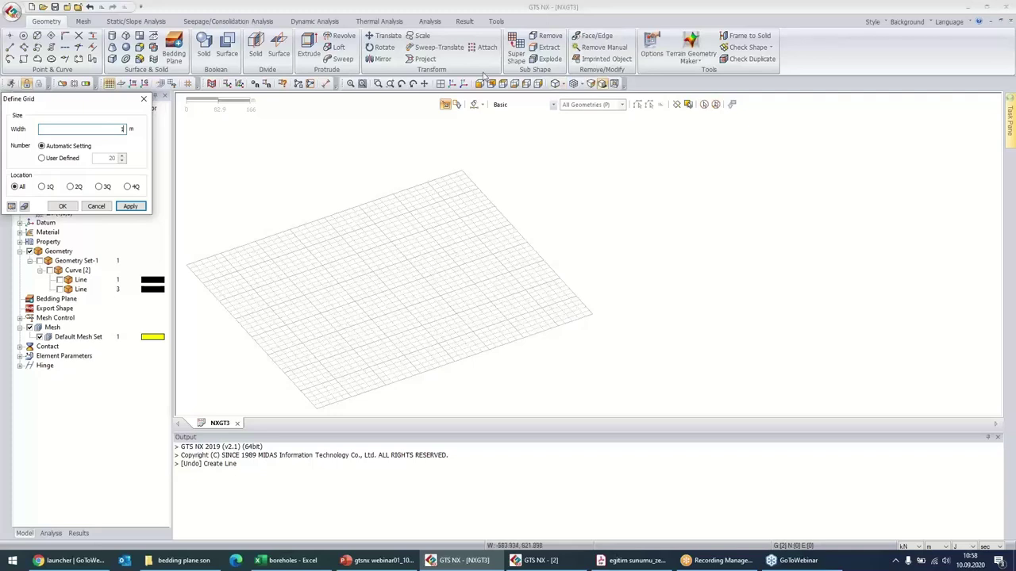
left_click(42, 158)
double_click(111, 158)
type("100")
left_click(130, 206)
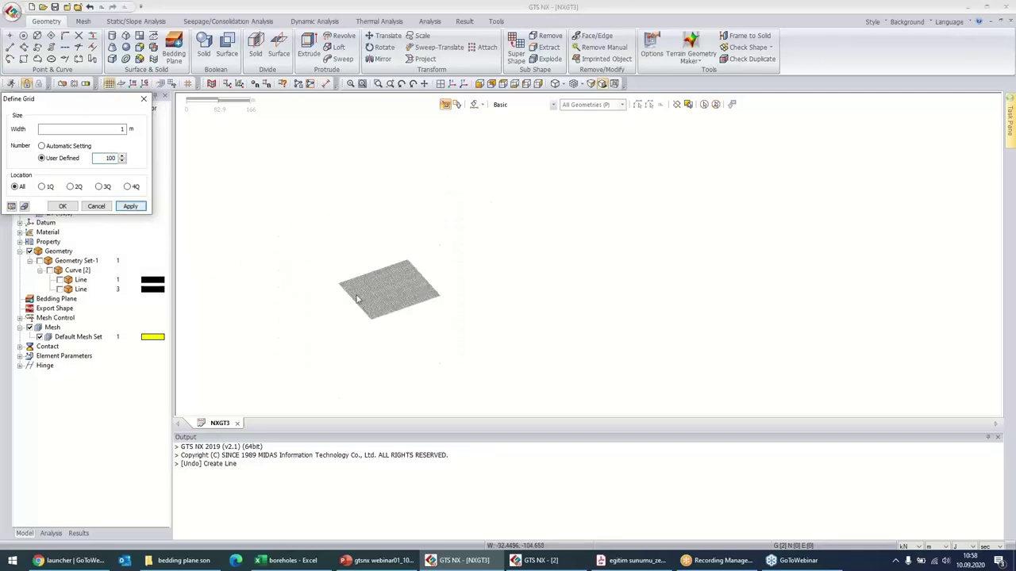
scroll(377, 311, "up", 8)
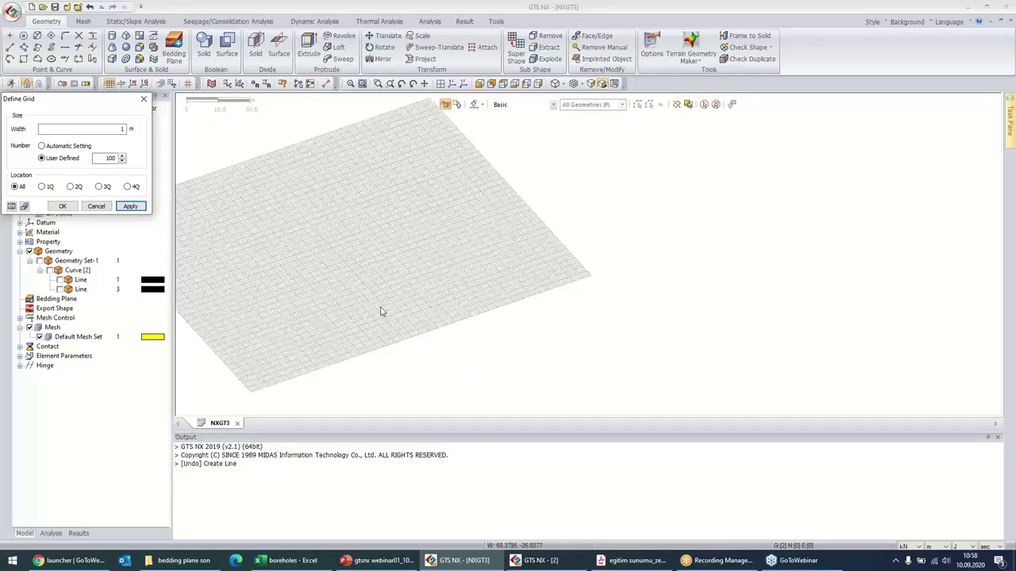
scroll(478, 307, "up", 3)
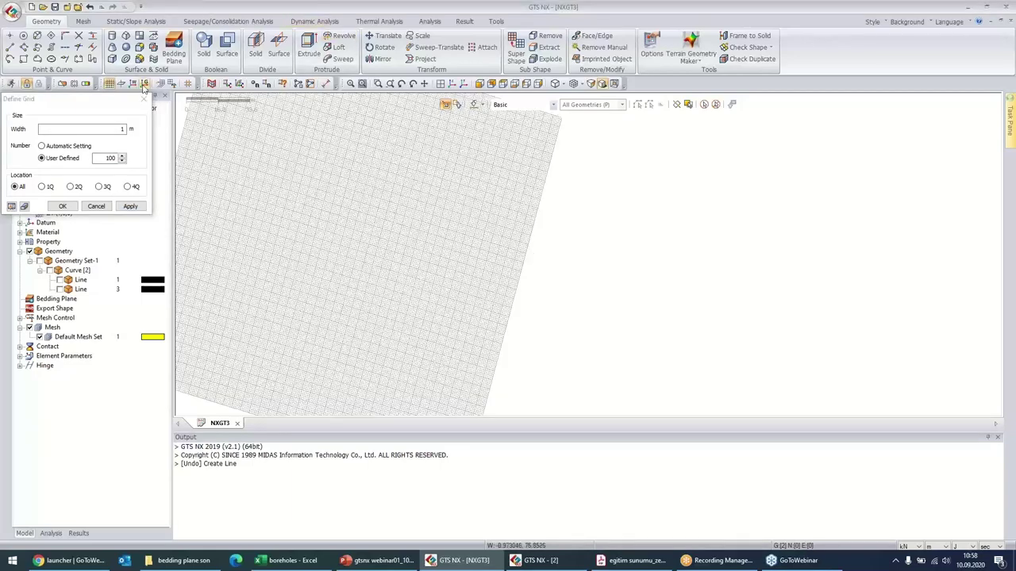
- Show the datum axes again, set an isometric view, and close the grid definition
left_click(121, 84)
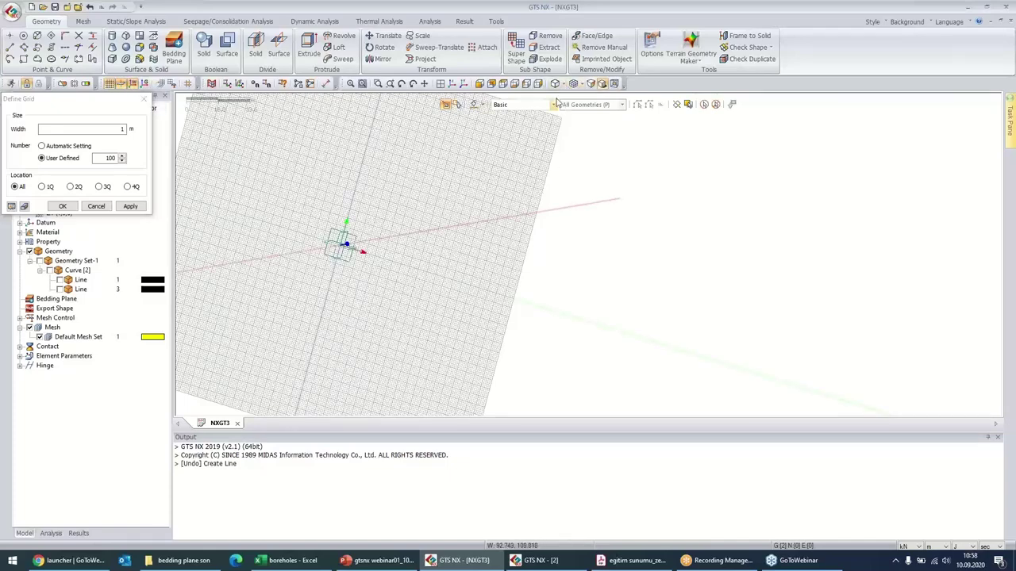
left_click(454, 85)
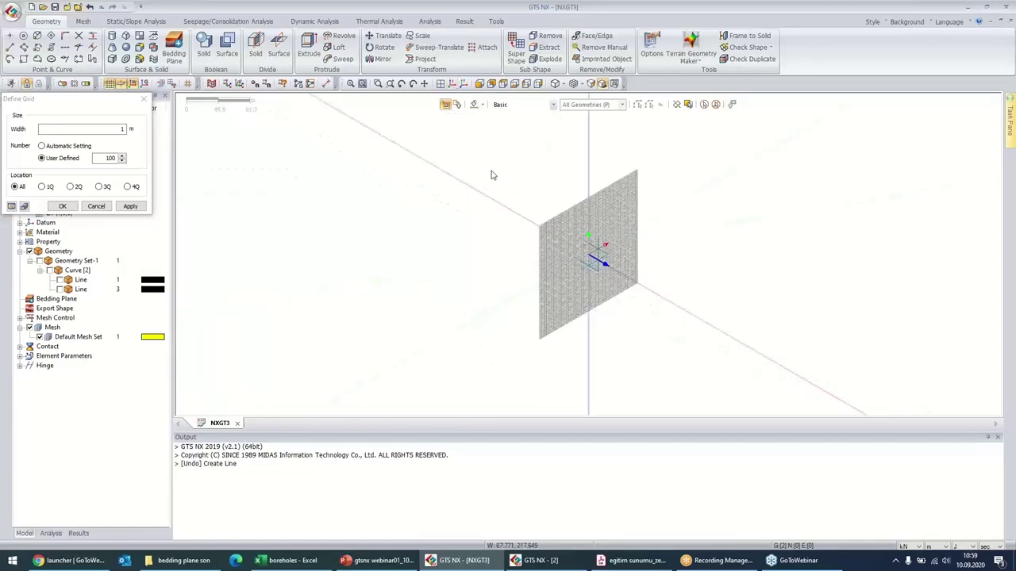
left_click(143, 98)
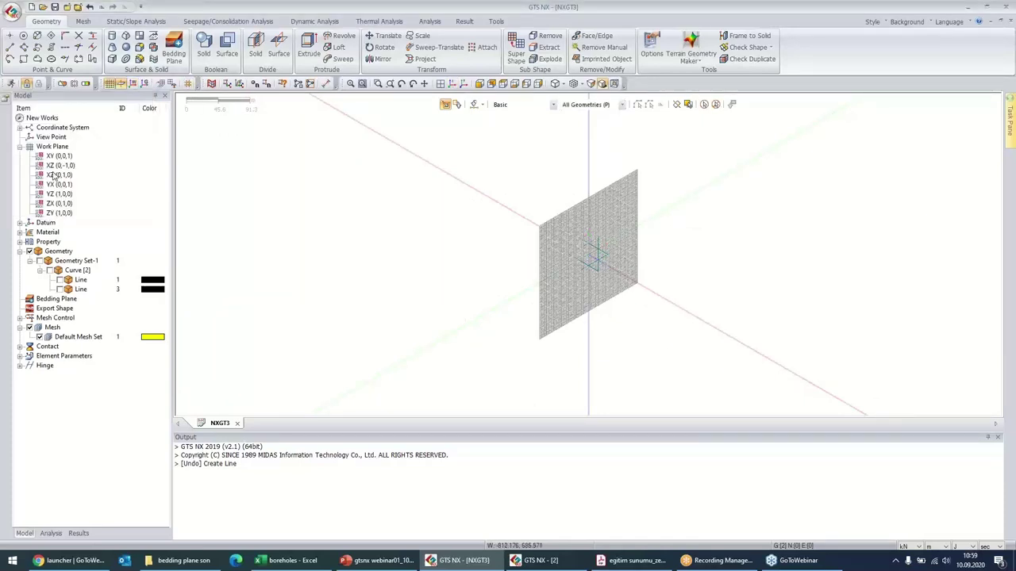
- Move the work plane to XZ (0,1,0) and view its grid from the front
double_click(54, 175)
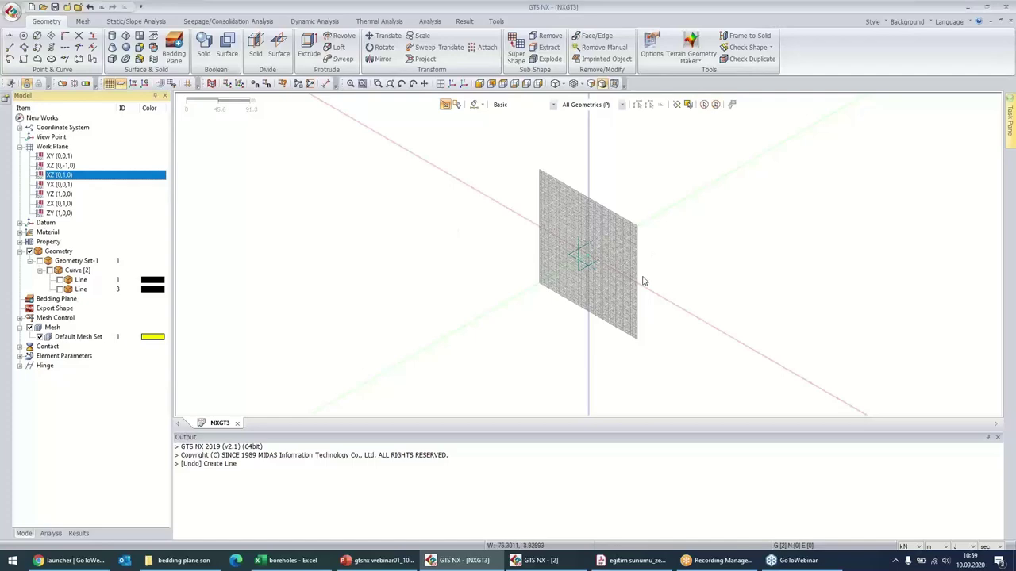
scroll(644, 281, "up", 5)
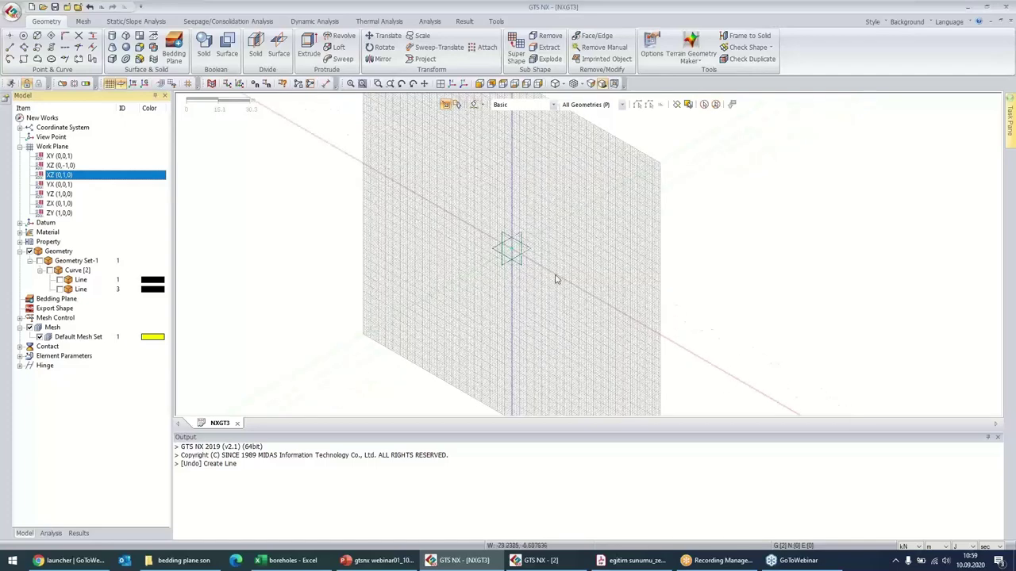
middle_click_drag(556, 279, 481, 100)
left_click(480, 84)
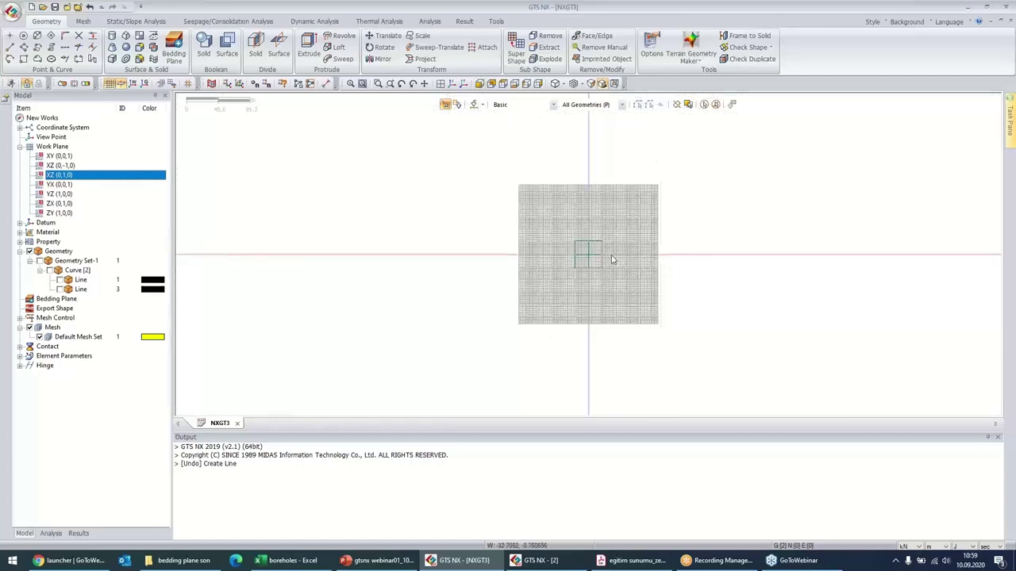
scroll(622, 248, "up", 4)
scroll(621, 249, "up", 3)
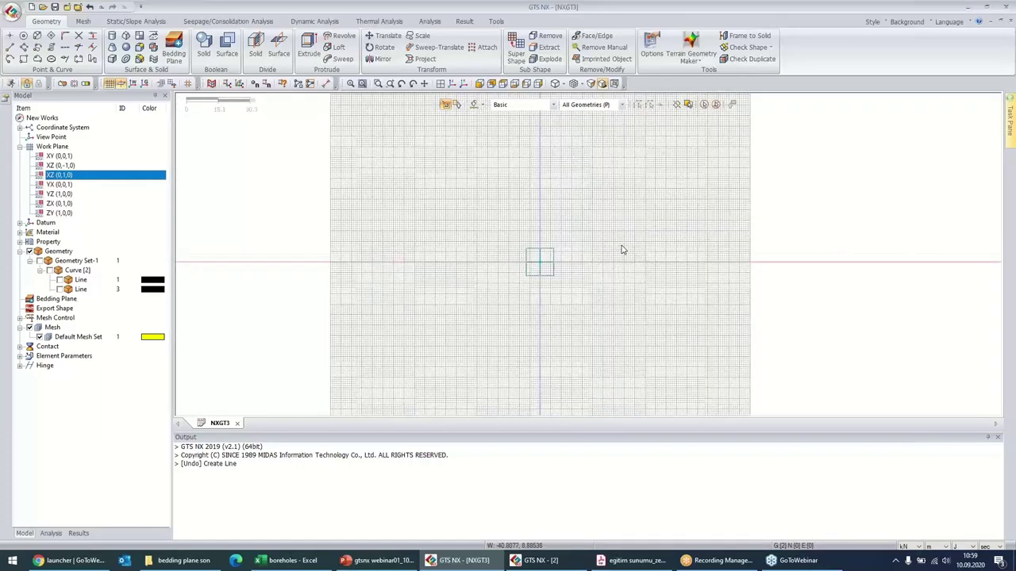
scroll(525, 276, "up", 4)
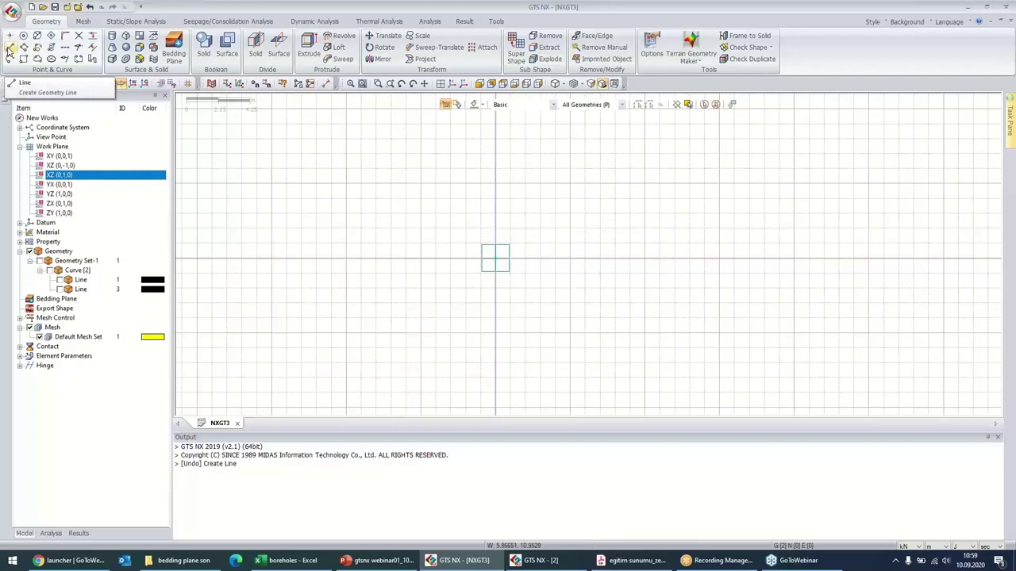
- Draw a line in Geometry Set-1 from (10, 0) to (5, 0), trying the ABS x, y method and ending with REL dx, dy
left_click(10, 48)
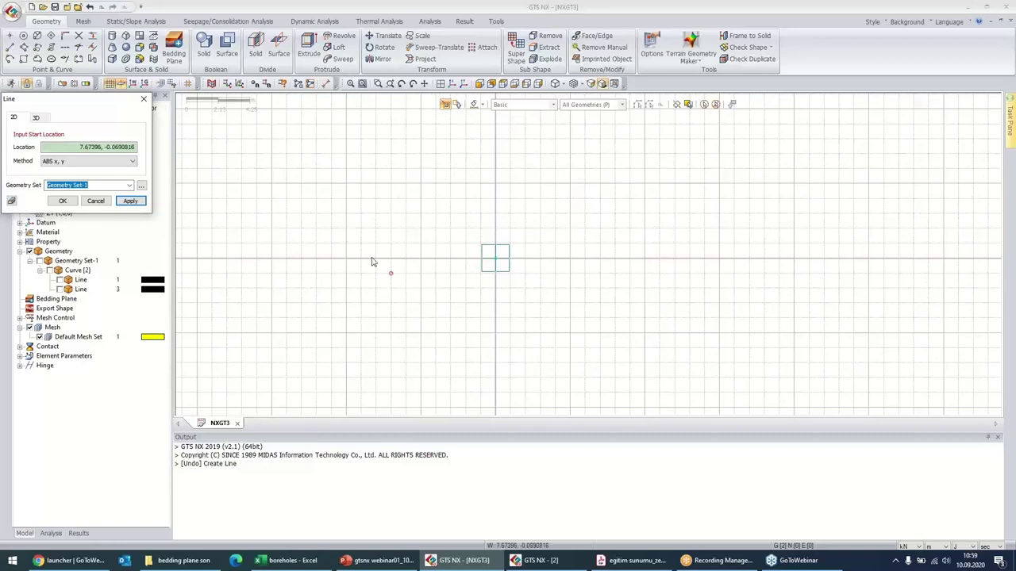
left_click(347, 261)
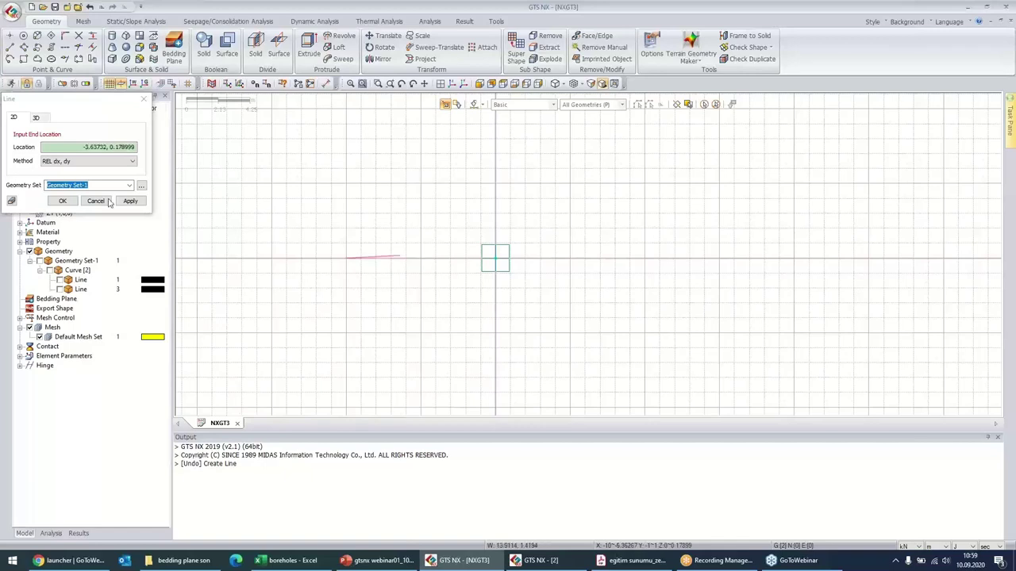
left_click(85, 162)
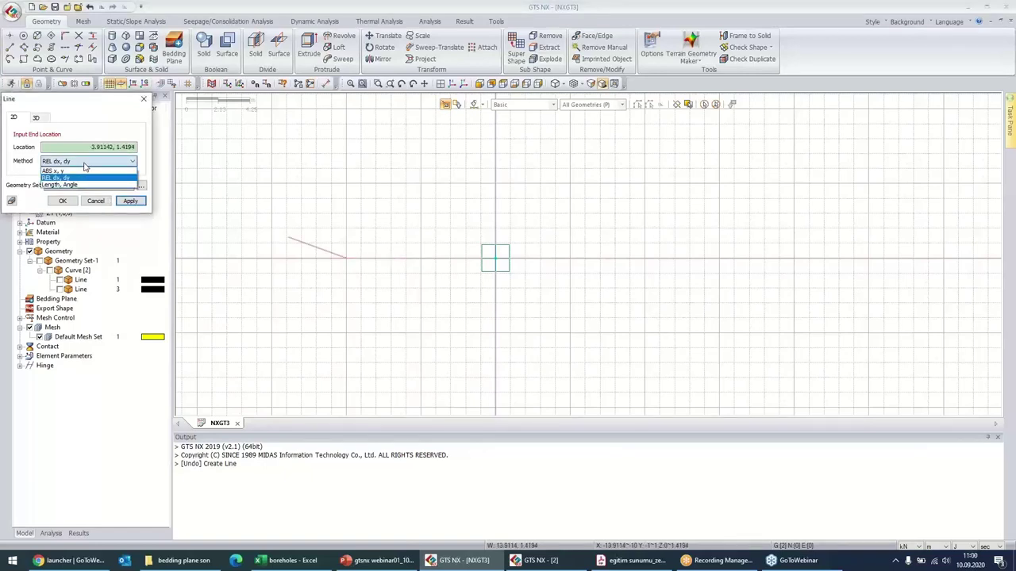
left_click(84, 162)
left_click(85, 163)
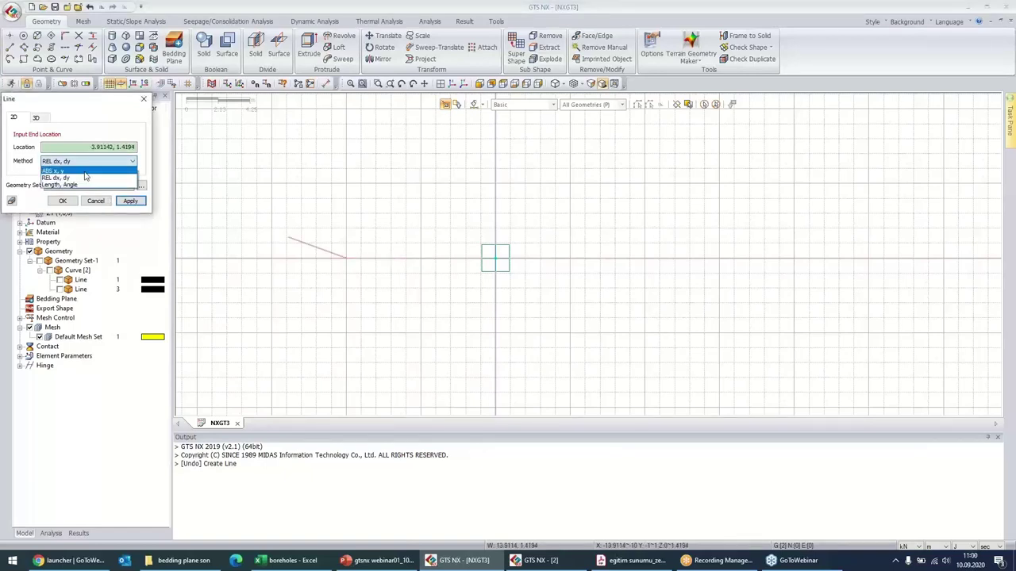
left_click(84, 171)
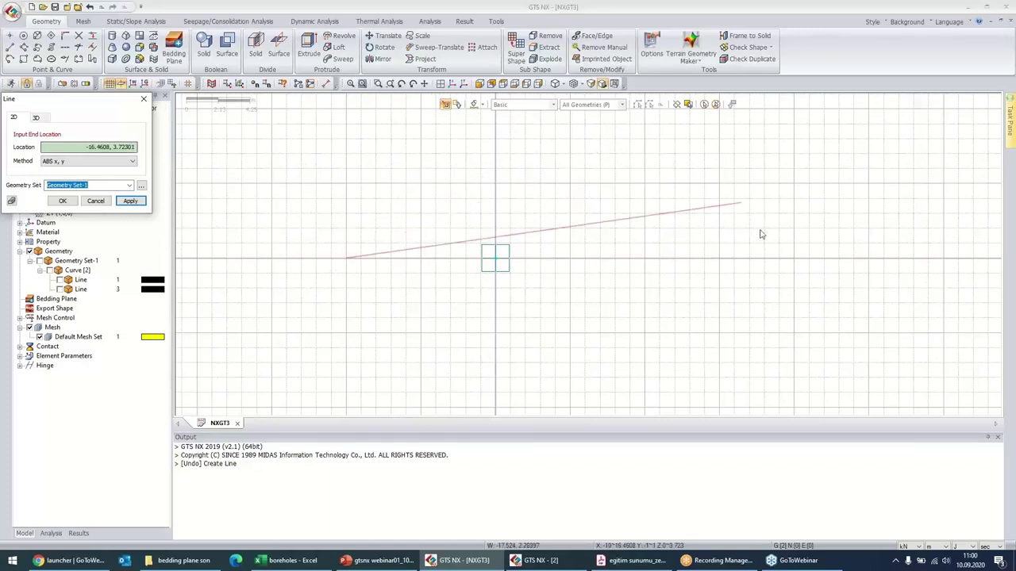
left_click(95, 161)
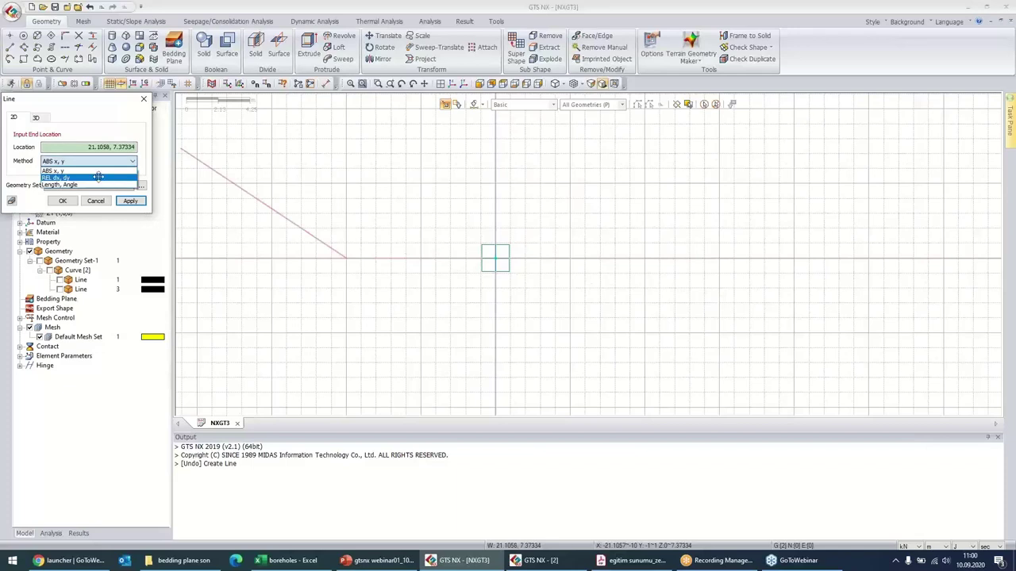
left_click(99, 176)
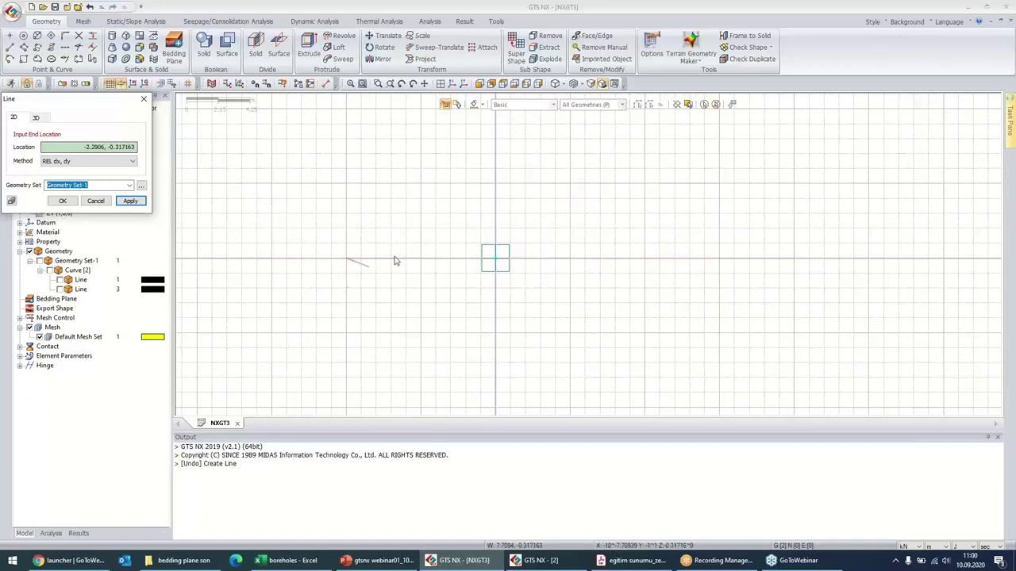
left_click(421, 259)
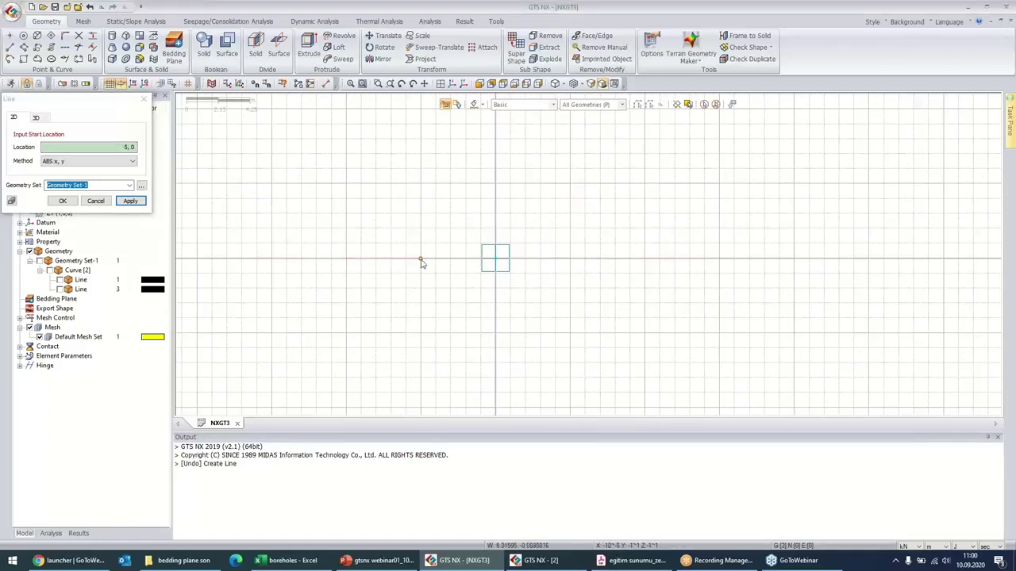
- Draw a sloped line from (5, 0) to (0, 5) and a horizontal line on to (-10, 5)
left_click(421, 260)
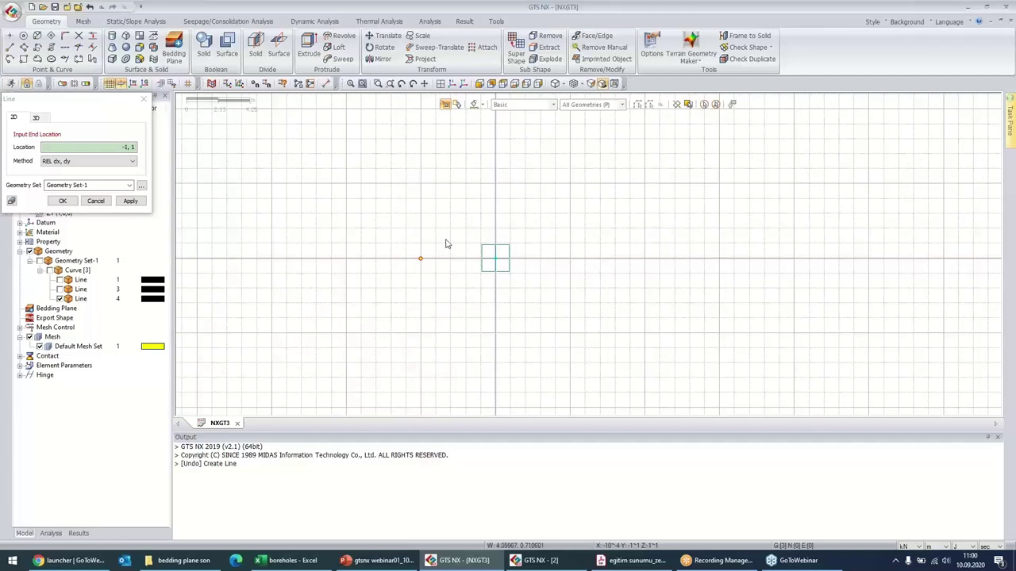
left_click(494, 186)
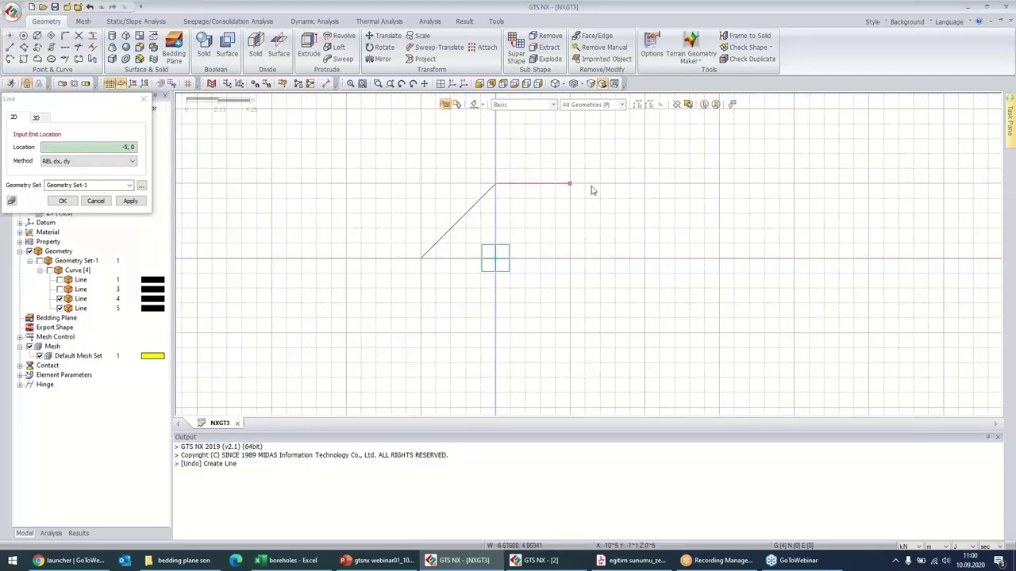
left_click(644, 184)
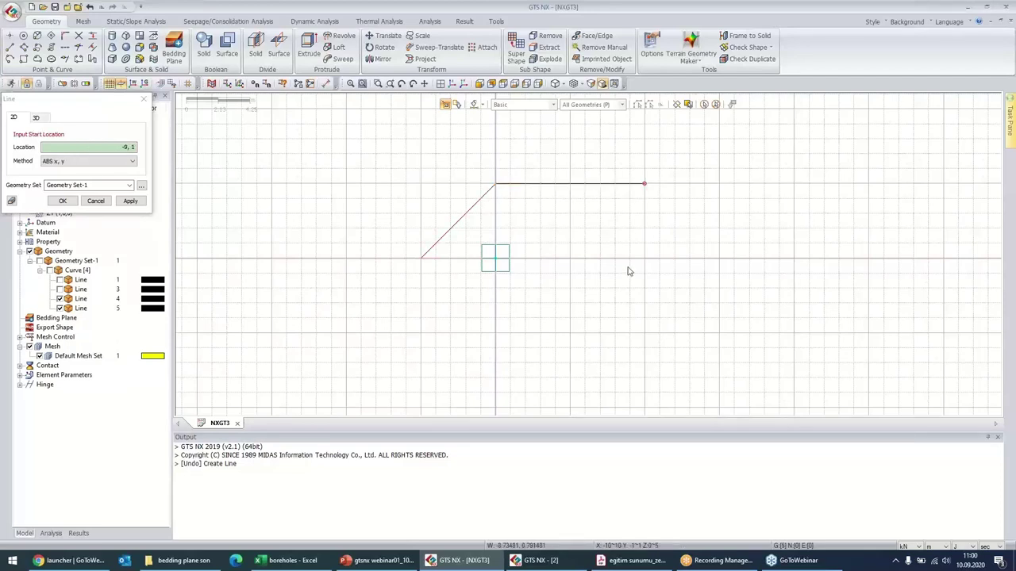
- Draw a vertical line from (-10, 5) to (-10, -5) and a horizontal base line on to (15, -5)
left_click(644, 186)
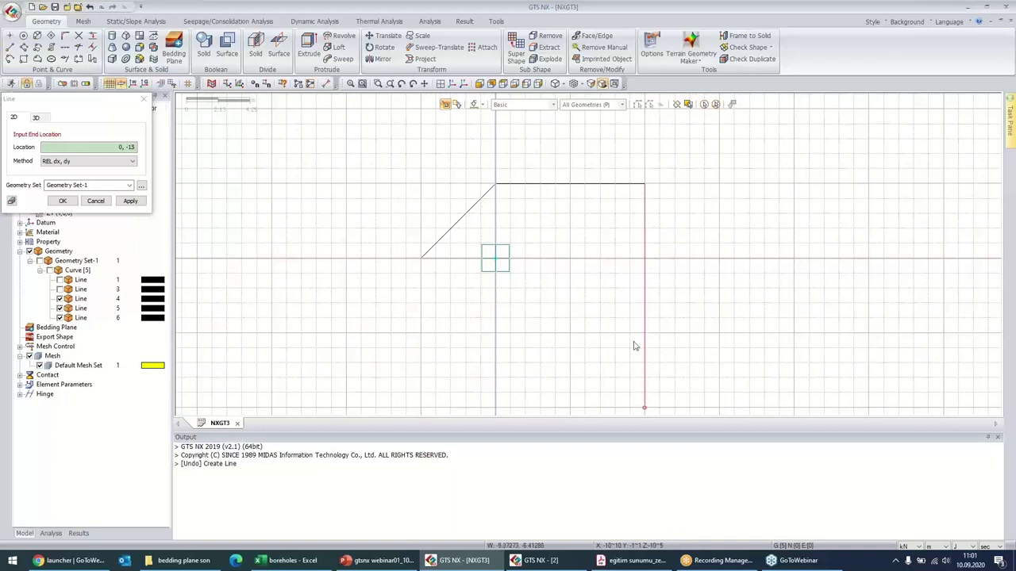
left_click(645, 335)
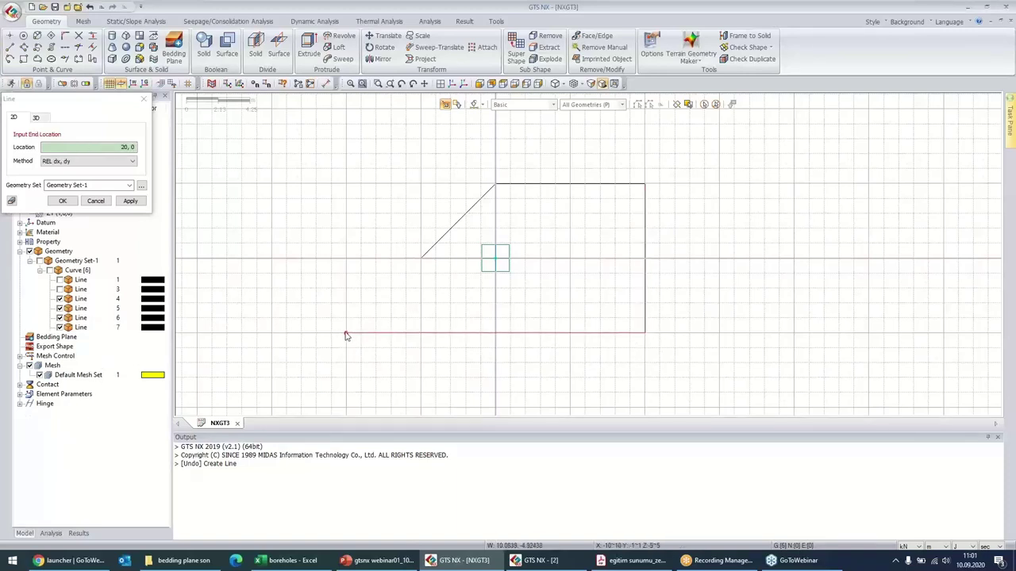
left_click(271, 334)
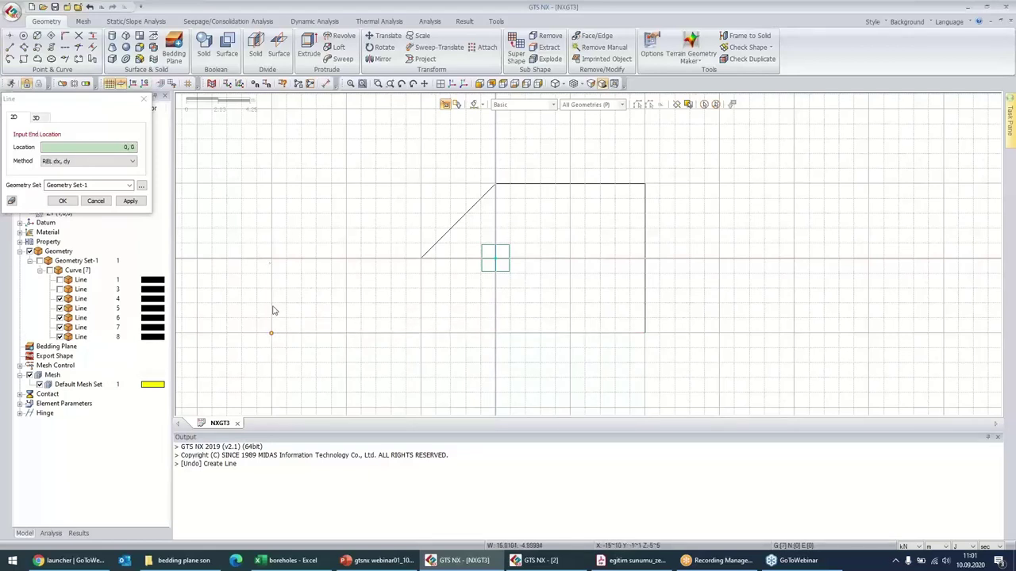
- Close the profile with a vertical line from (15, -5) to (15, 0) and a horizontal line to (5, 0), and hide the grid and axes
left_click(270, 258)
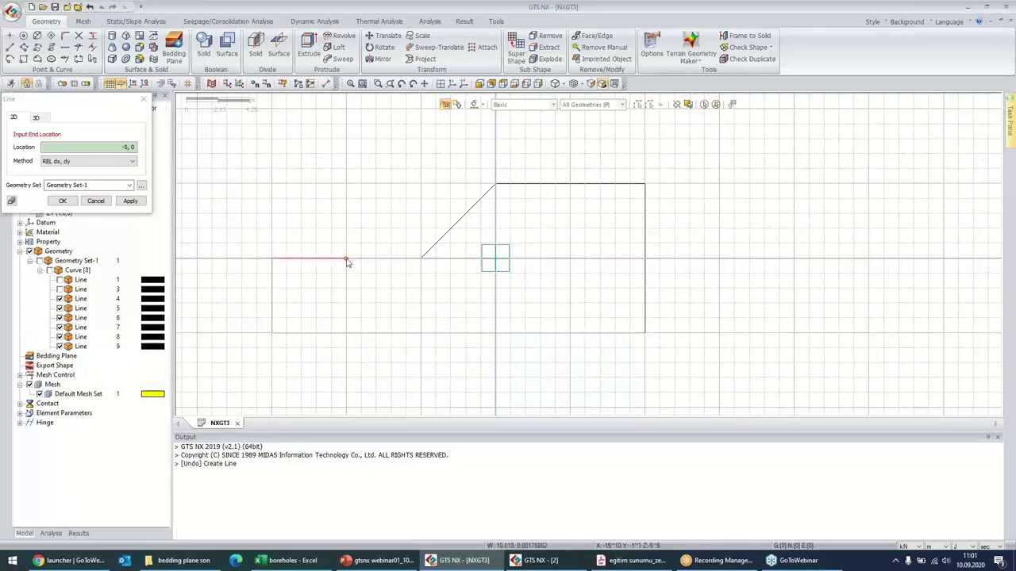
left_click(422, 257)
left_click(109, 83)
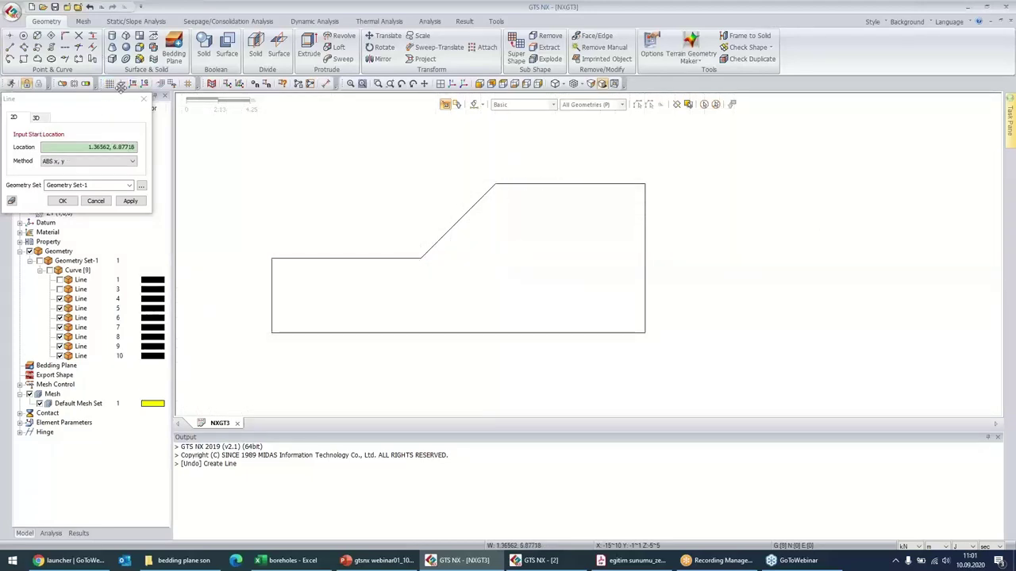
left_click(121, 83)
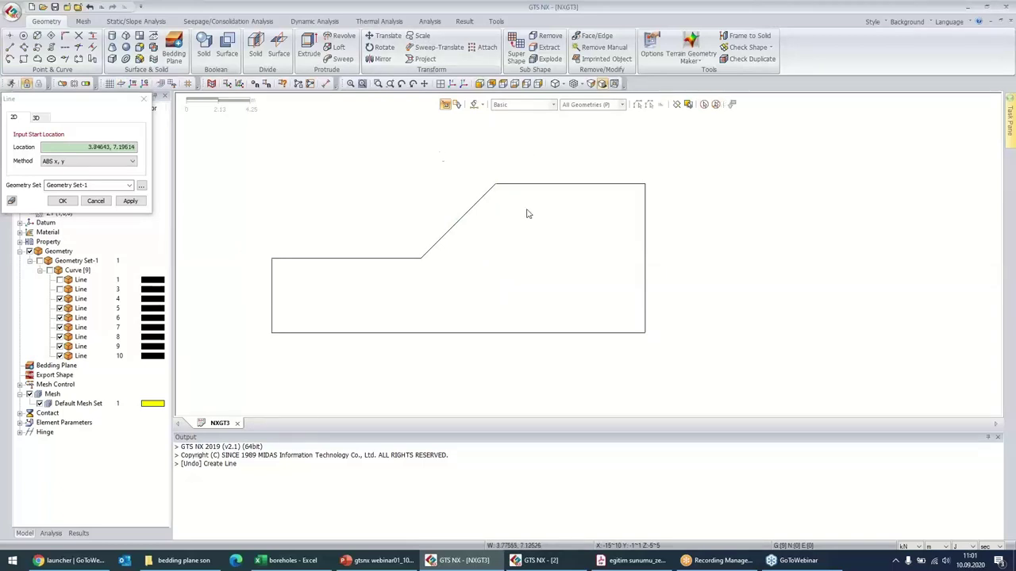
middle_click_drag(601, 301, 333, 397)
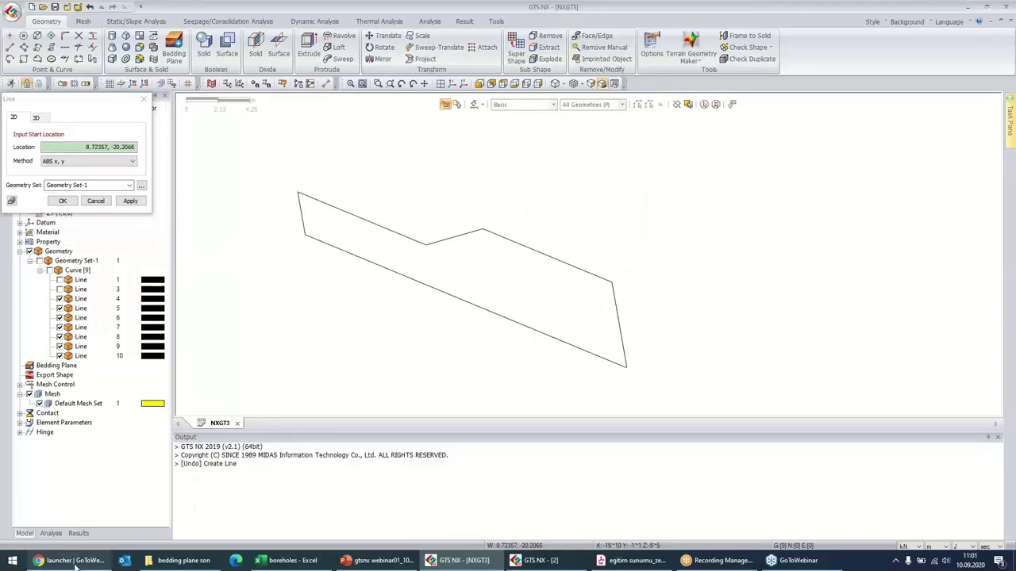
left_click(146, 100)
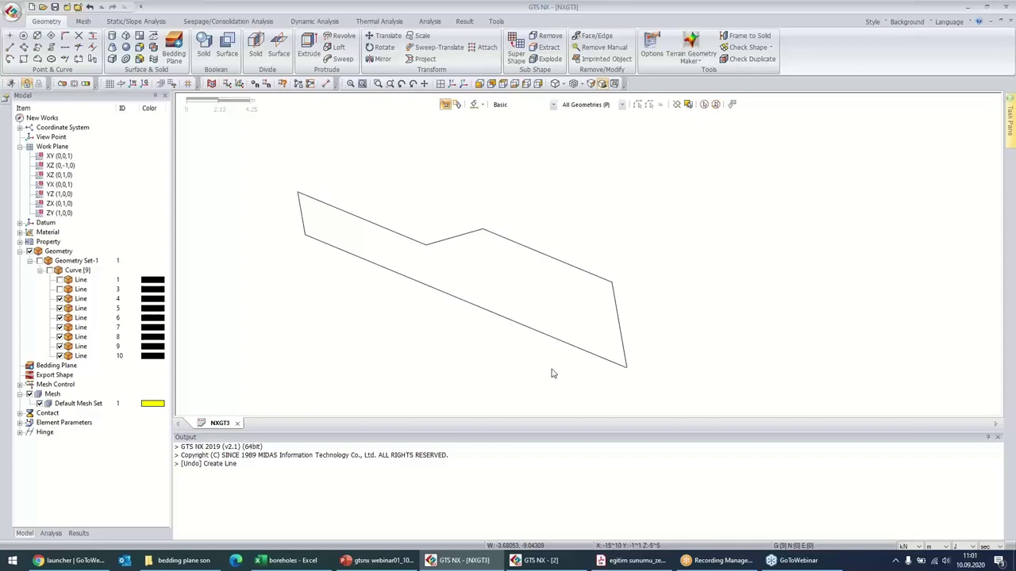
- Make a face from the seven closed profile edges with tolerance 0.0001 m in a new geometry set named sev
middle_click_drag(594, 202, 526, 250)
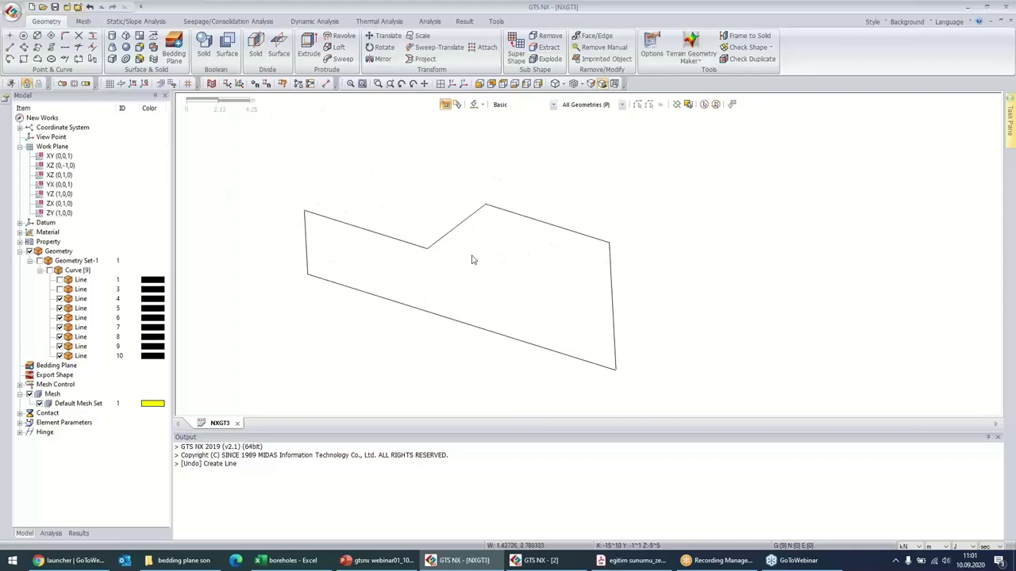
middle_click_drag(574, 283, 603, 270)
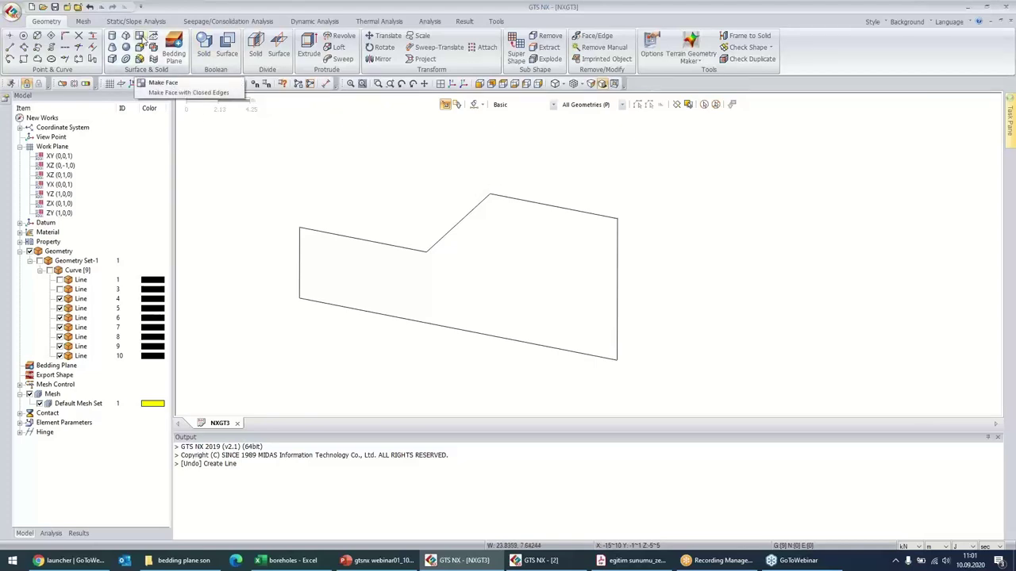
left_click(142, 38)
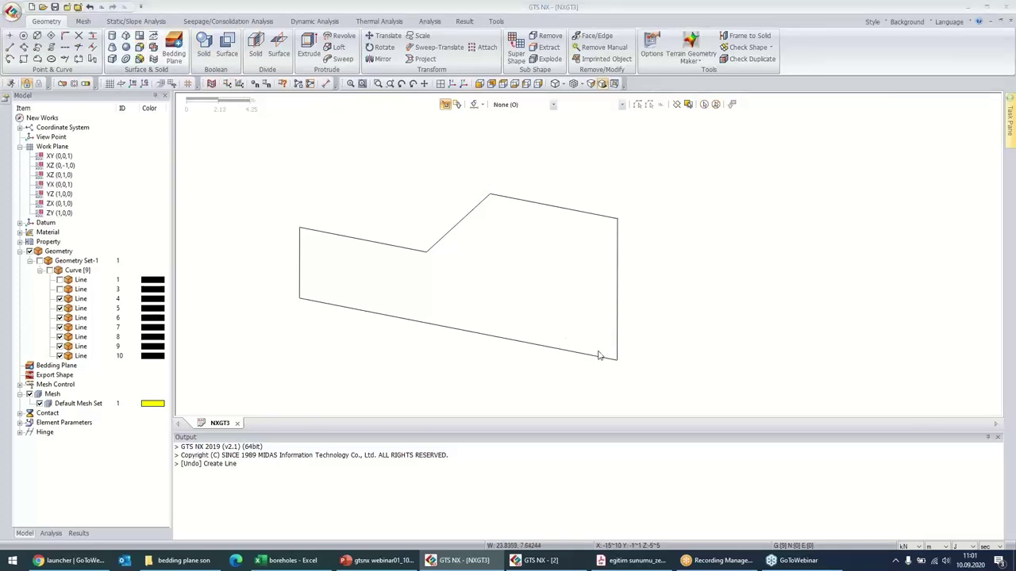
scroll(477, 313, "down", 2)
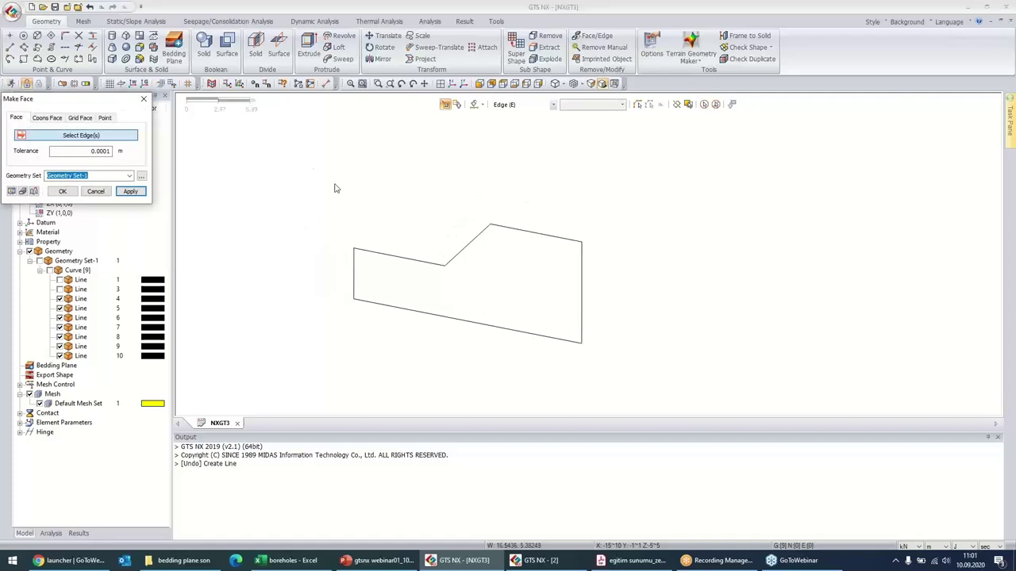
left_click_drag(301, 155, 645, 388)
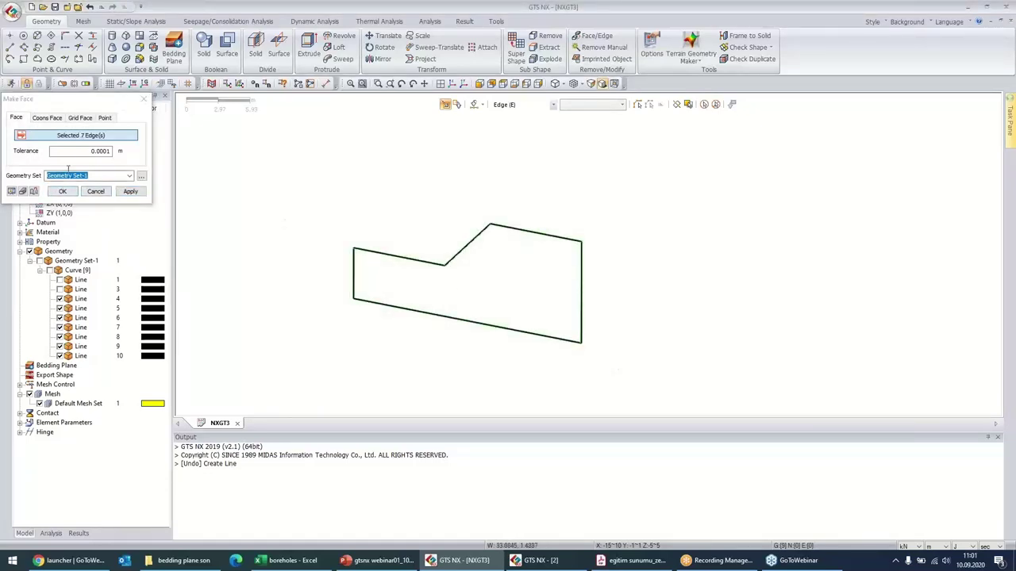
left_click_drag(111, 99, 362, 6)
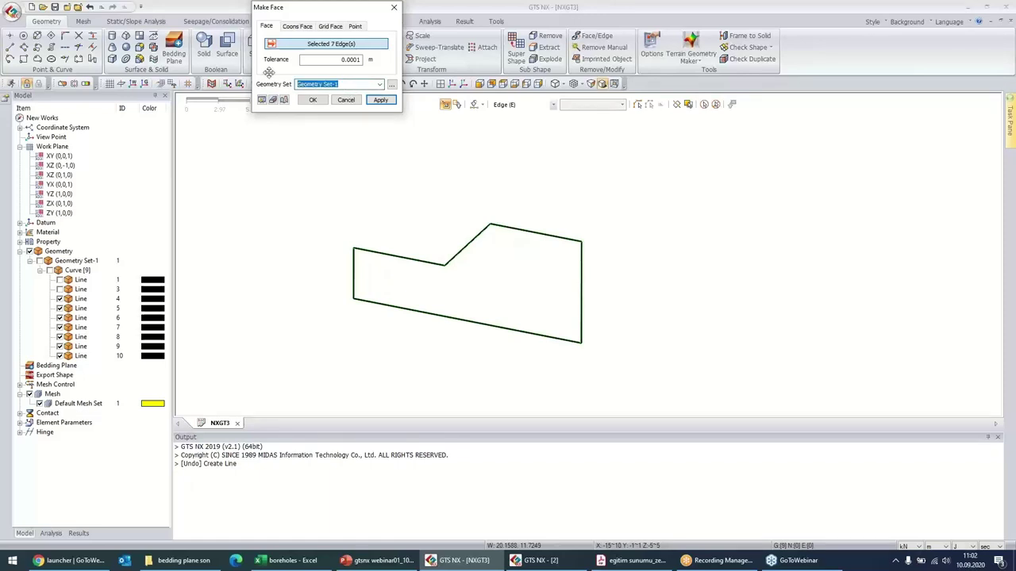
type("sev")
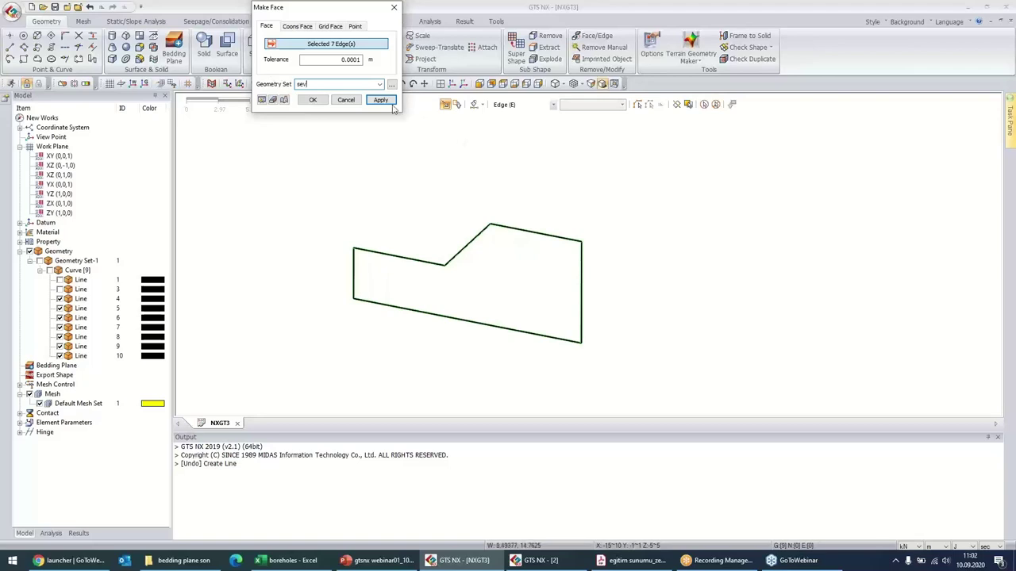
left_click(381, 100)
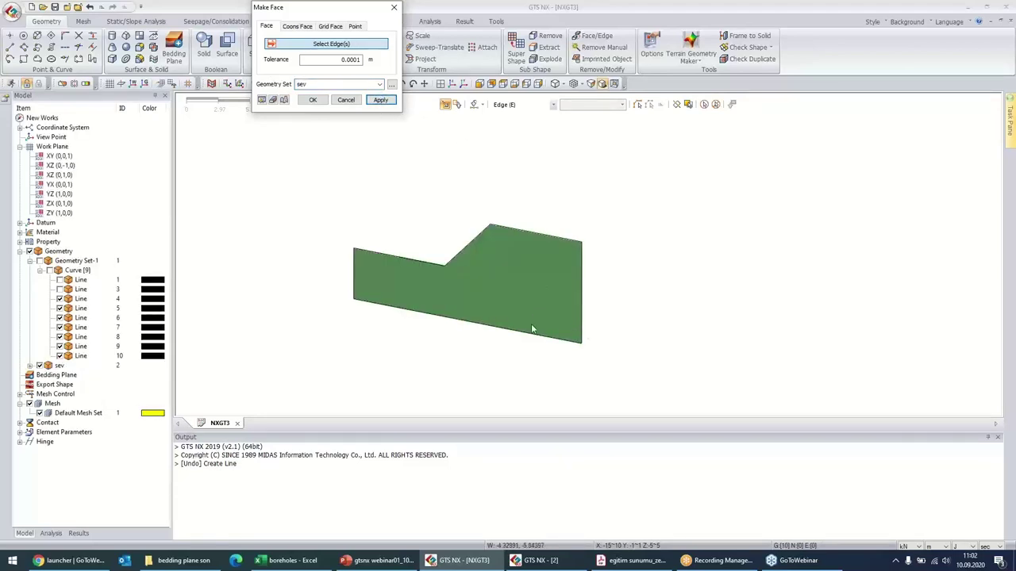
- Collapse Geometry Set-1, expand the sev set in the model tree, and switch its surface display off and on
left_click(39, 271)
left_click(29, 261)
left_click(39, 271)
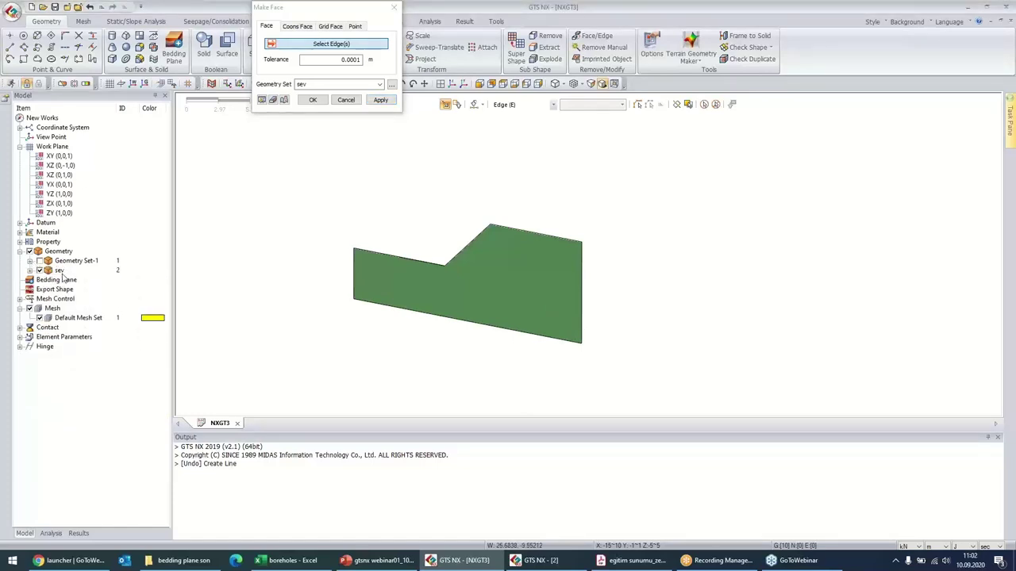
left_click(30, 271)
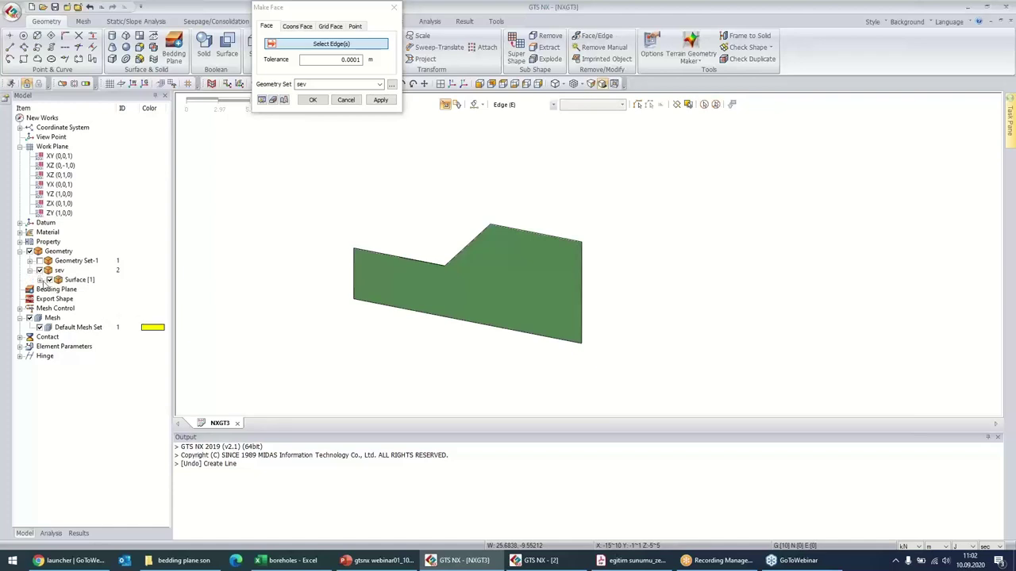
left_click(49, 281)
left_click(49, 280)
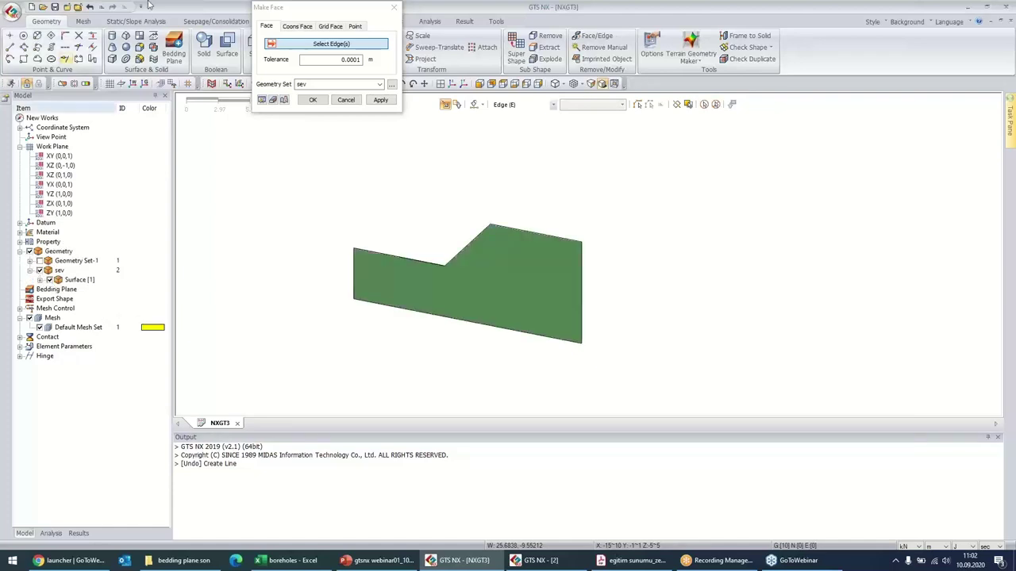
left_click(318, 84)
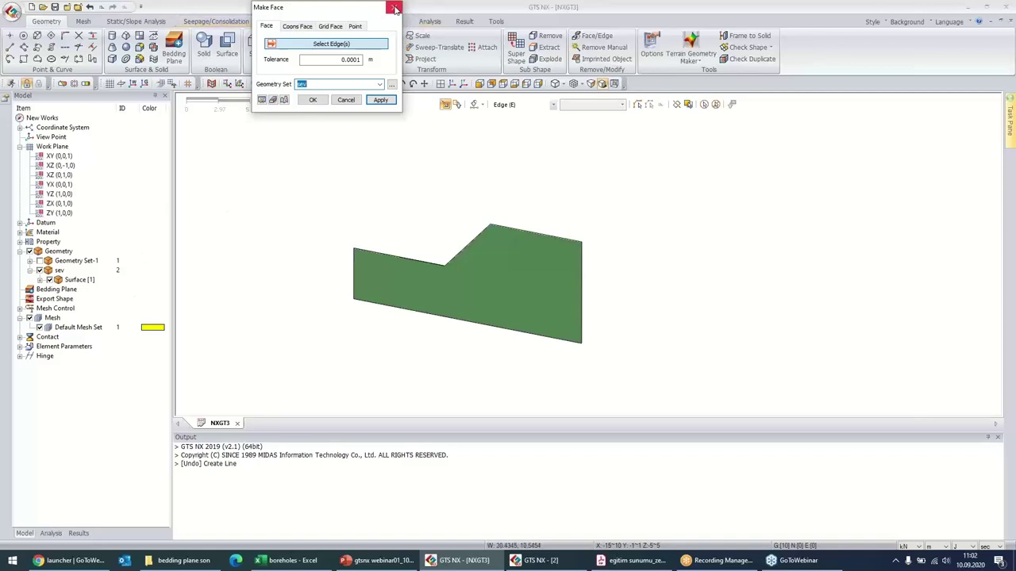
key("Escape")
- Start an Extrude with the sev profile face as the target object
middle_click_drag(446, 114, 488, 225)
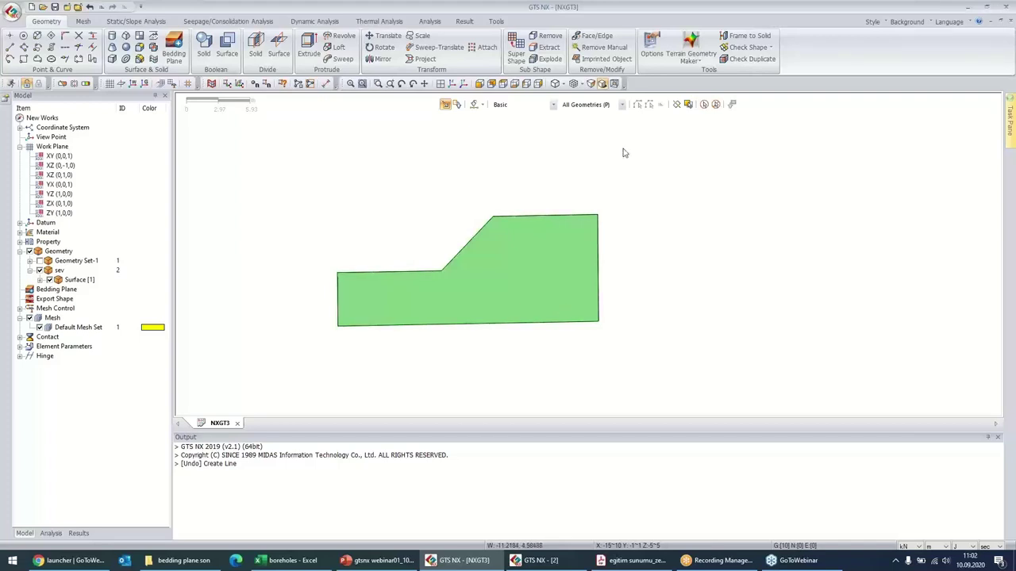
left_click(309, 52)
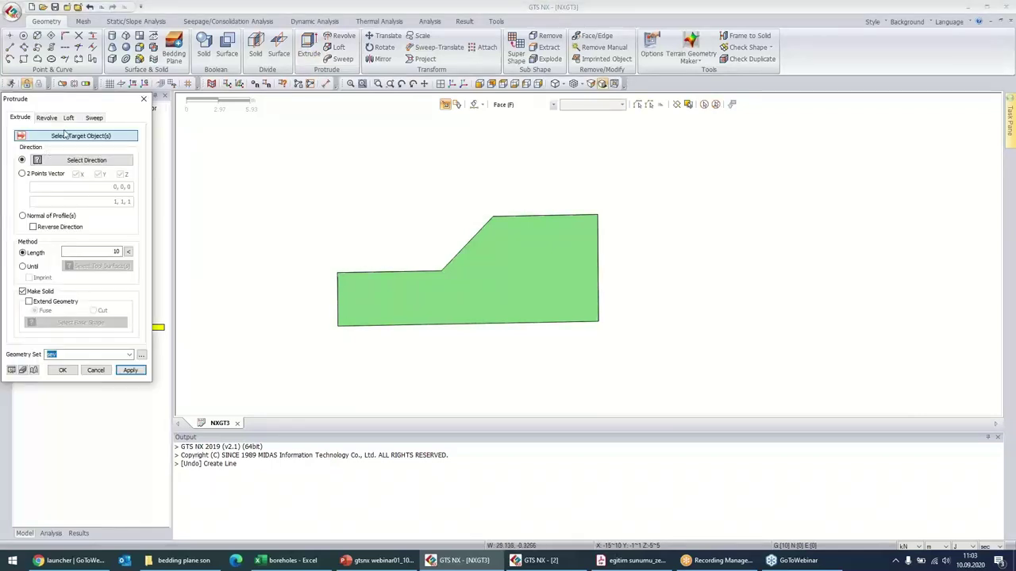
left_click_drag(73, 104, 171, 51)
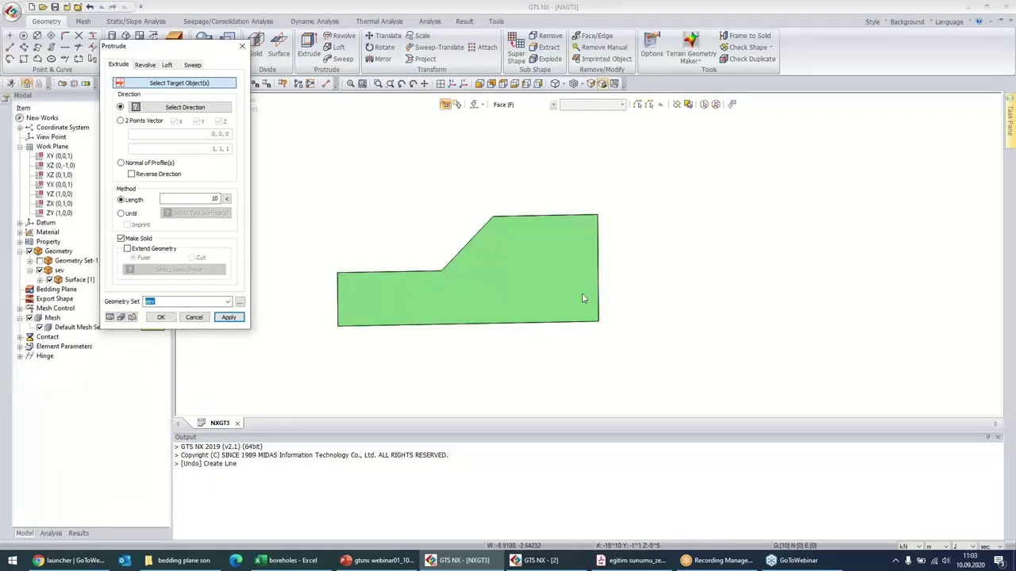
left_click(522, 287)
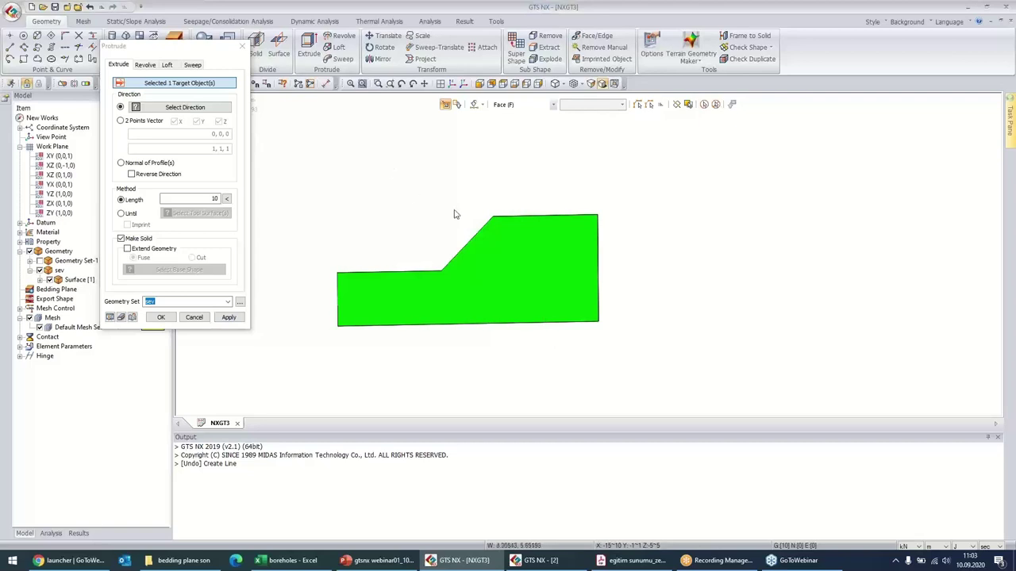
- Show the work plane axes and set the extrusion direction as a 2 Points Vector along Y only, from 0, 0, 0 to 0, 1, 0
left_click(195, 113)
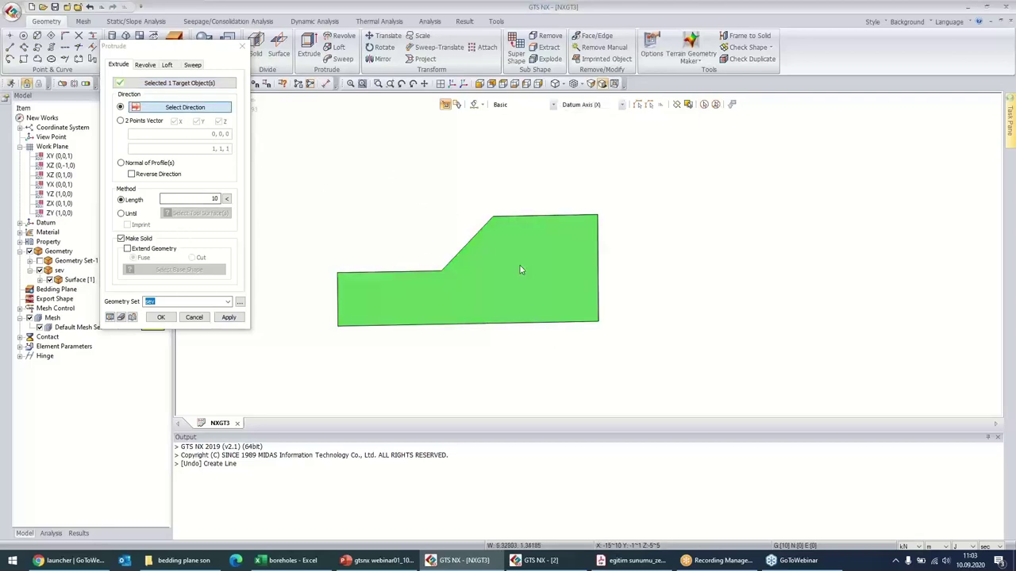
middle_click_drag(519, 268, 540, 258)
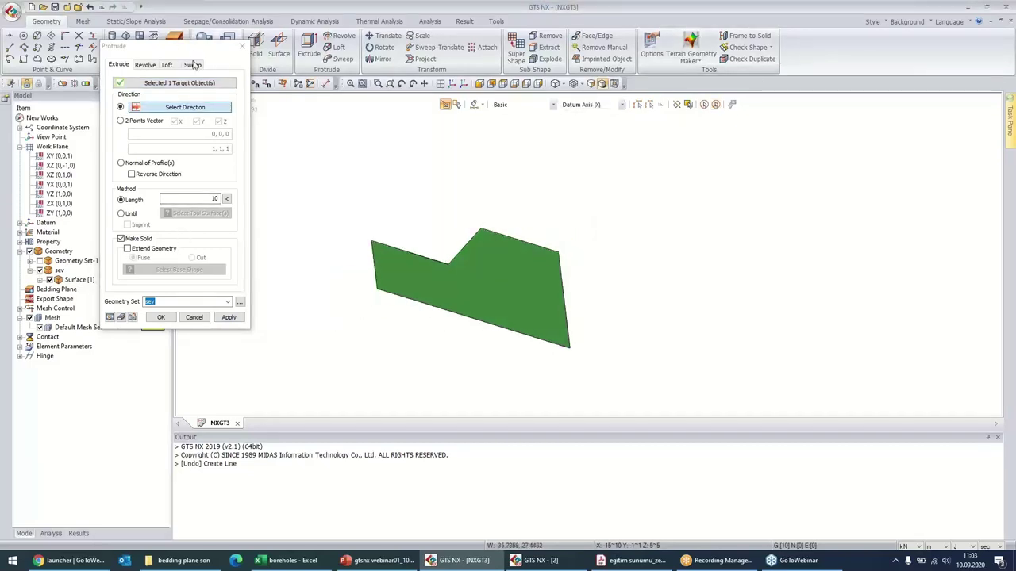
left_click_drag(184, 46, 88, 157)
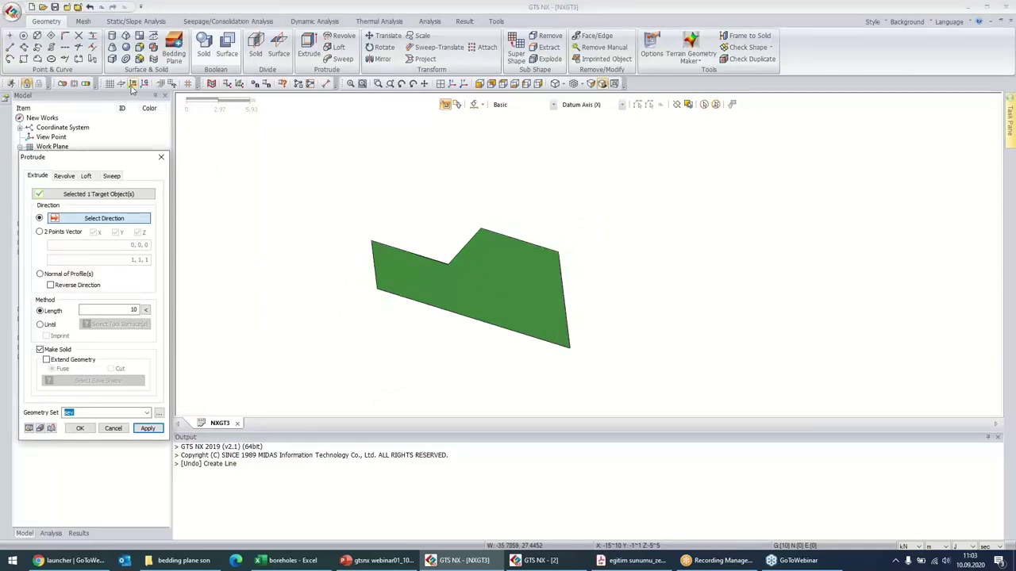
left_click(127, 84)
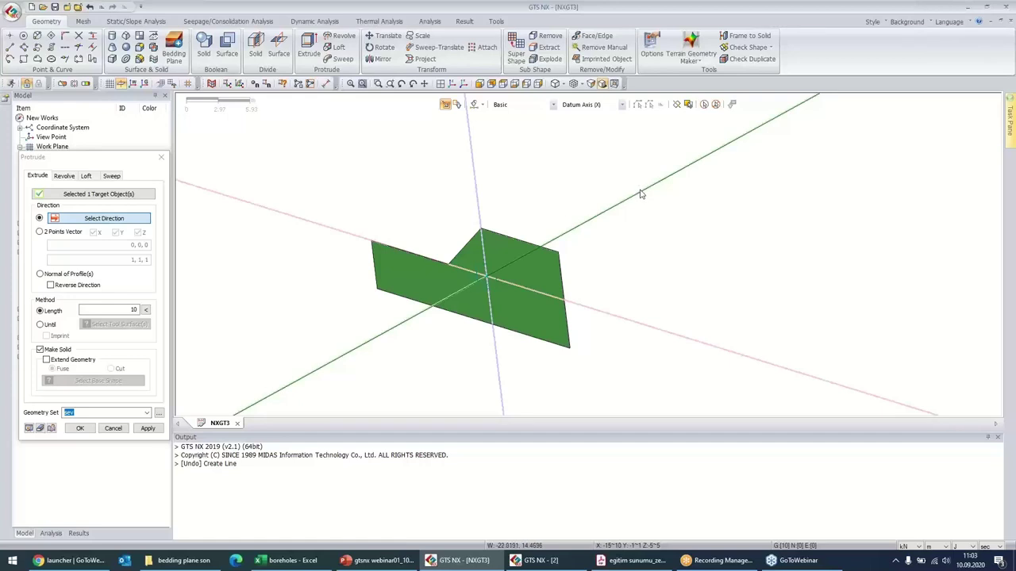
left_click(39, 232)
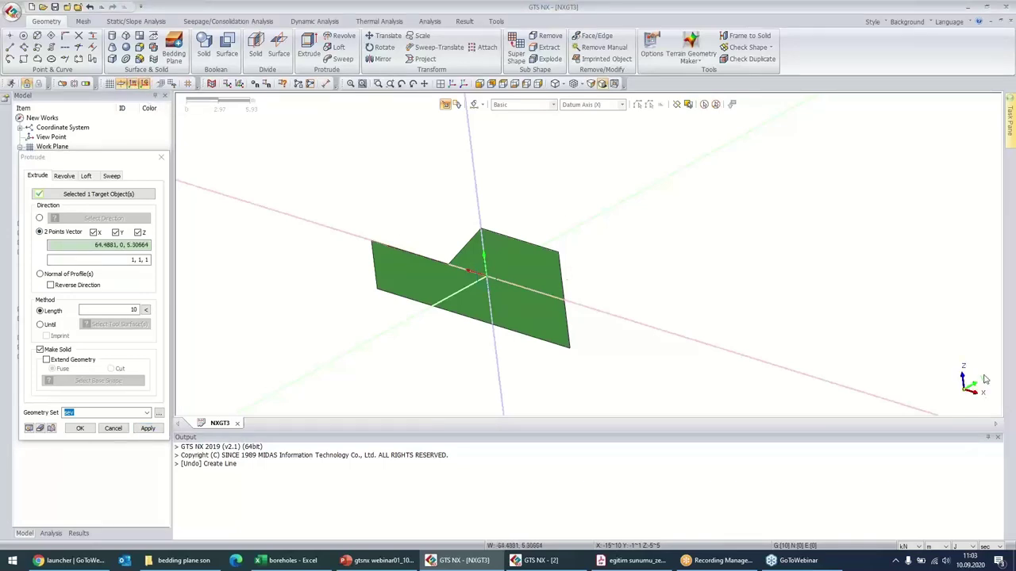
left_click(94, 232)
left_click(139, 232)
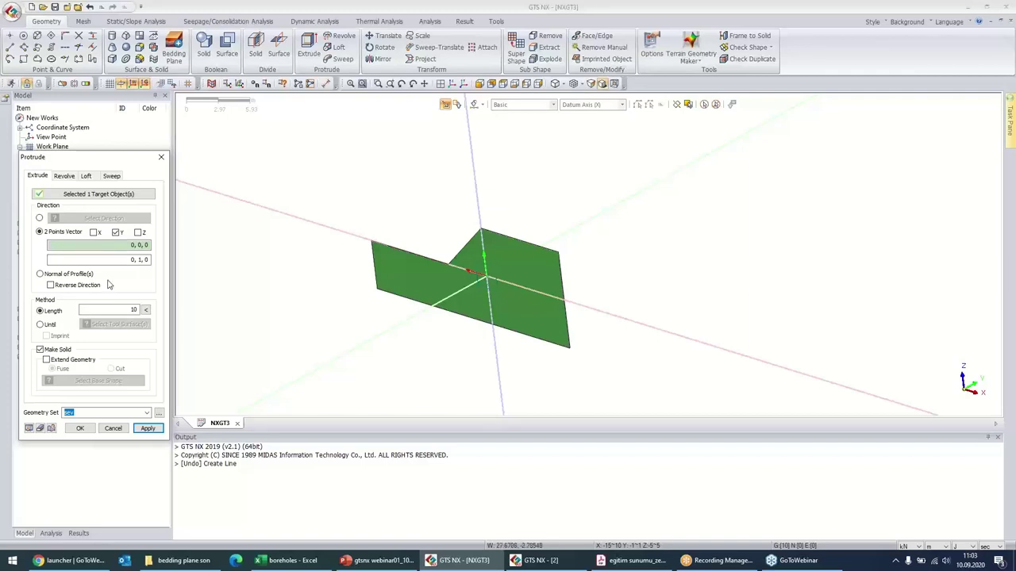
- Set the extrusion length to 100 and preview the resulting solid
double_click(133, 309)
type("5")
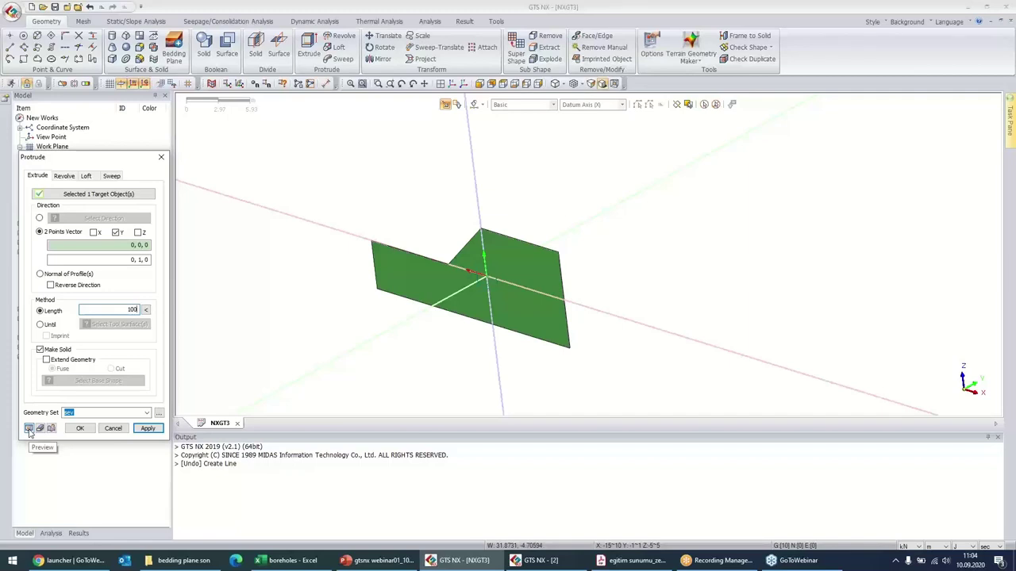
left_click(29, 429)
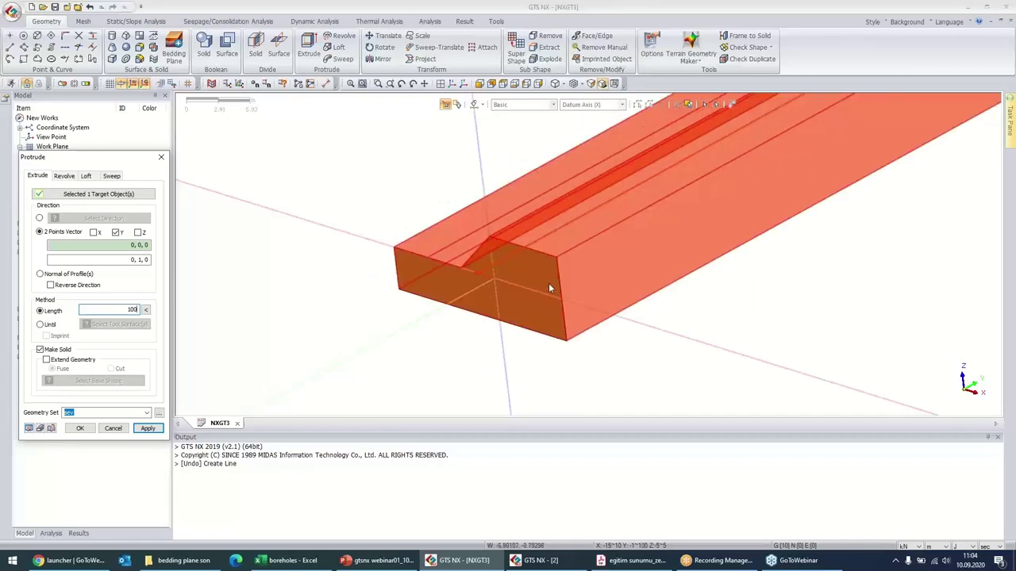
scroll(550, 288, "down", 6)
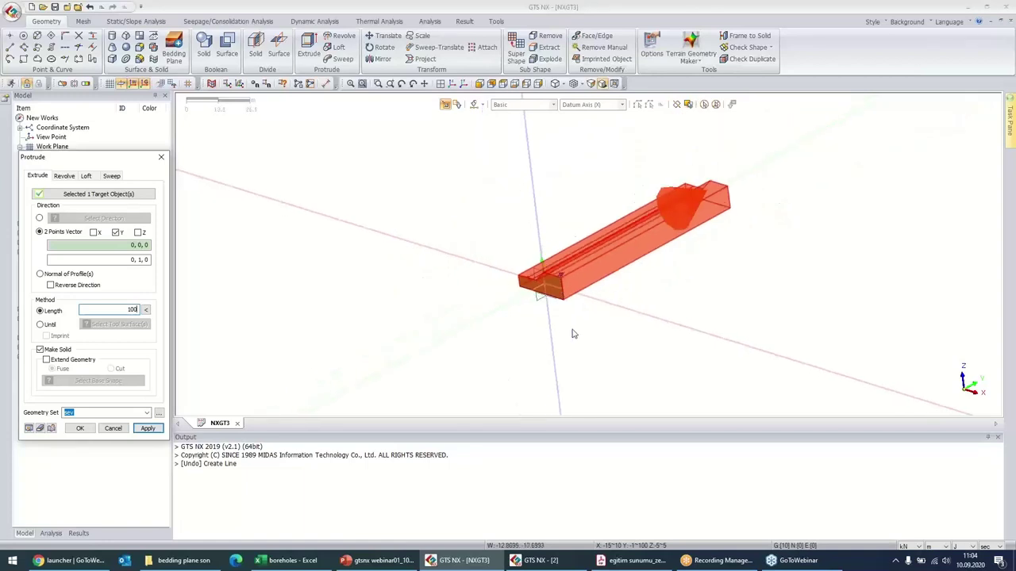
scroll(657, 252, "up", 4)
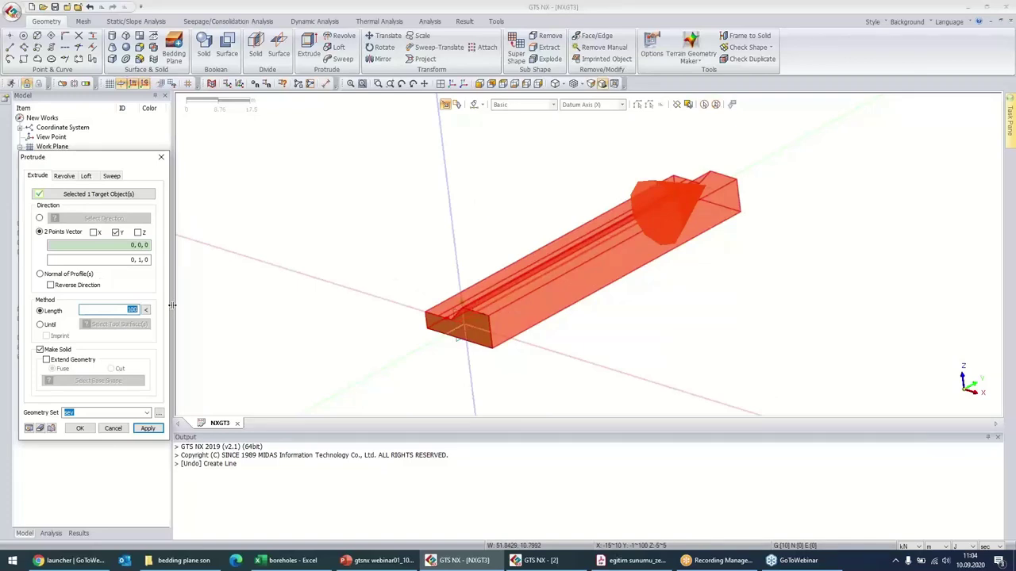
- Set the extrusion length to 30, preview the shorter solid from several angles, and keep sev as its geometry set
type("30")
left_click(28, 429)
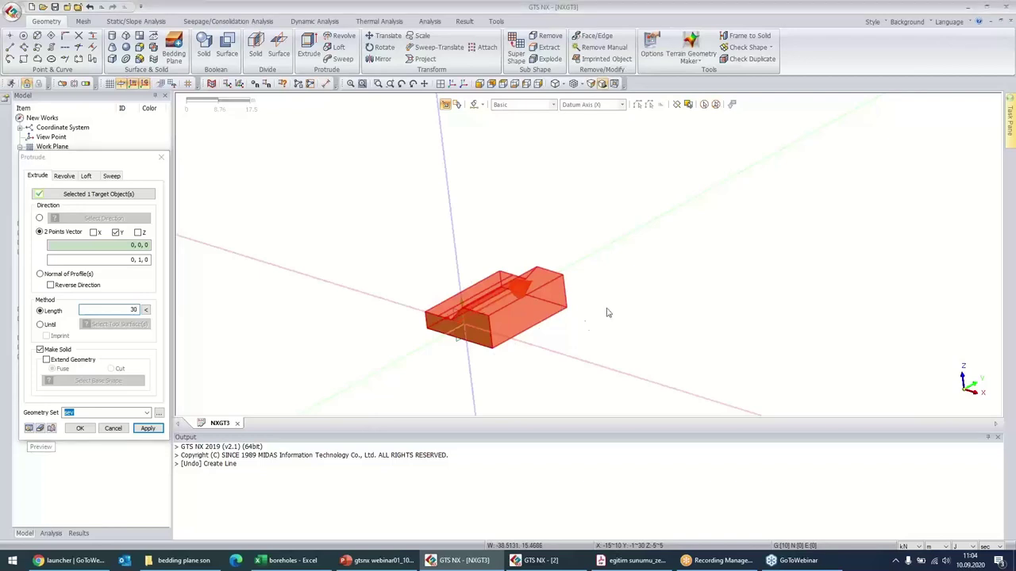
middle_click_drag(616, 315, 549, 356)
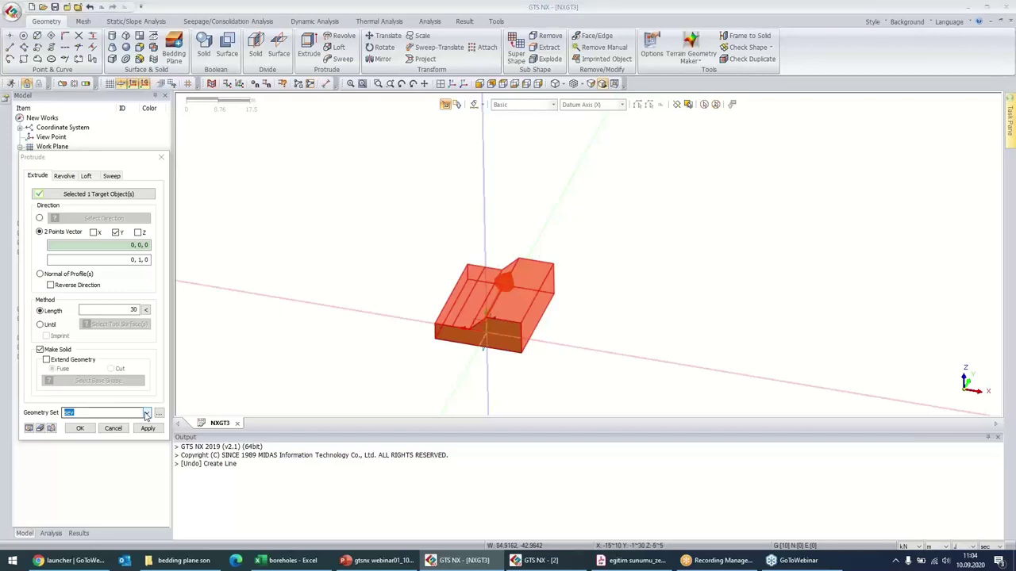
left_click(146, 414)
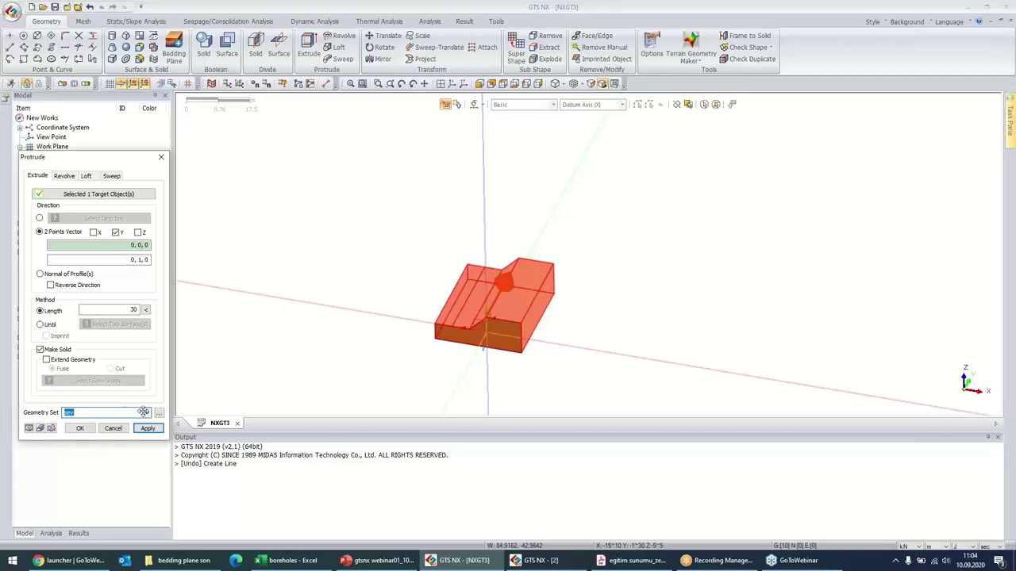
left_click(512, 326)
middle_click_drag(507, 320, 471, 309)
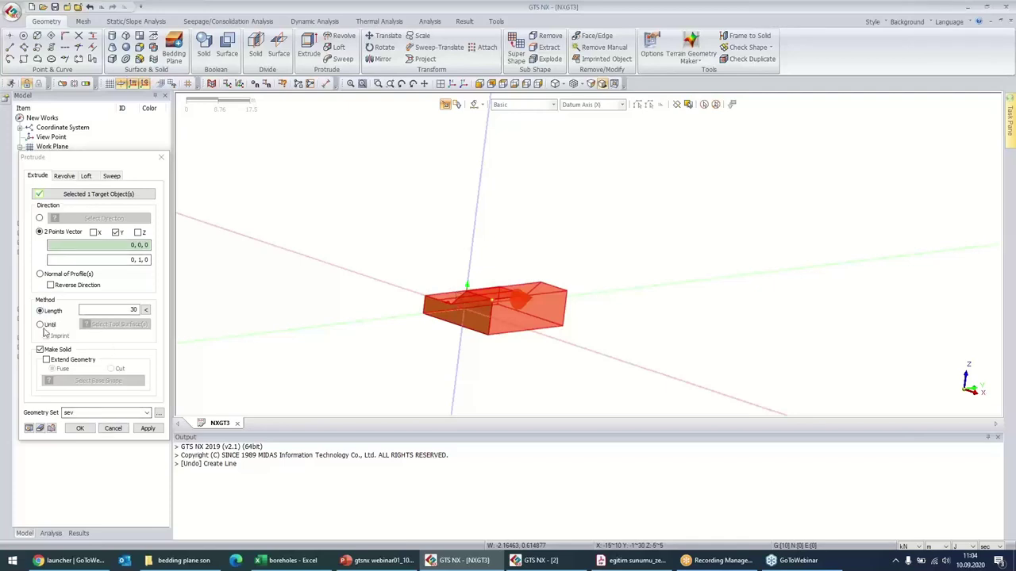
- Show the illustrated help in the Protrude dialog and look through the Revolve and Loft options before returning to Extrude
left_click(120, 309)
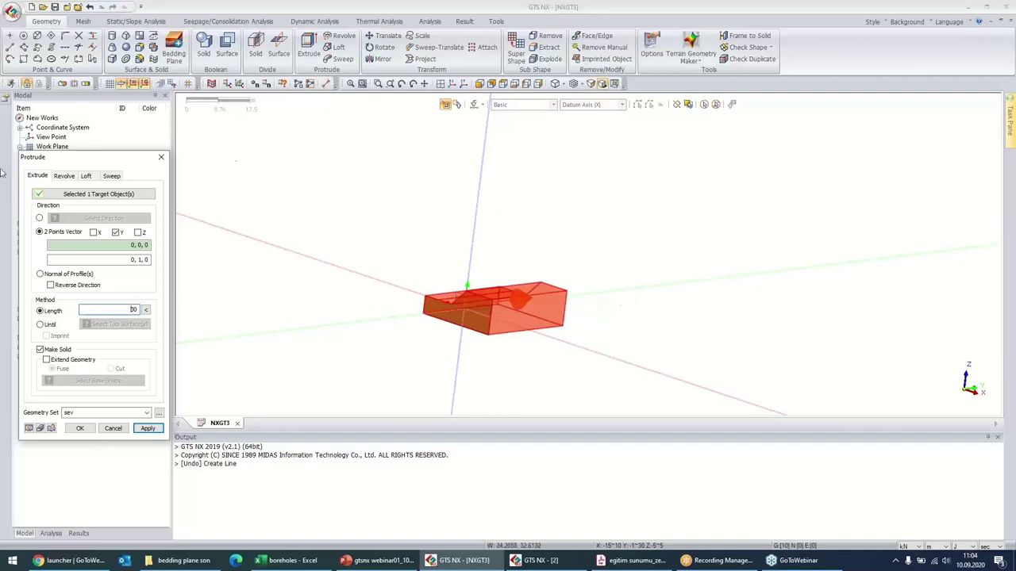
left_click_drag(84, 151, 154, 74)
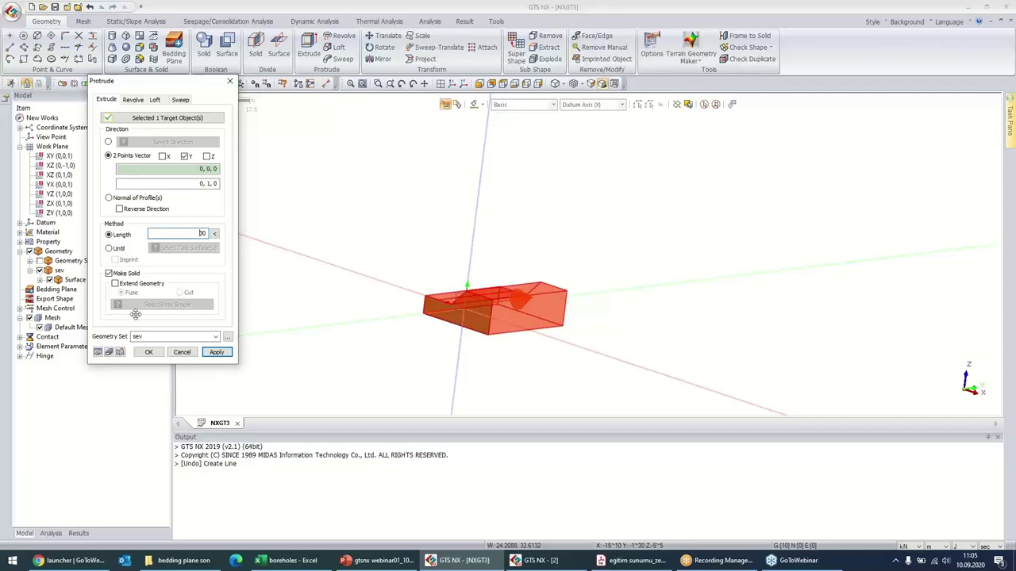
left_click(120, 354)
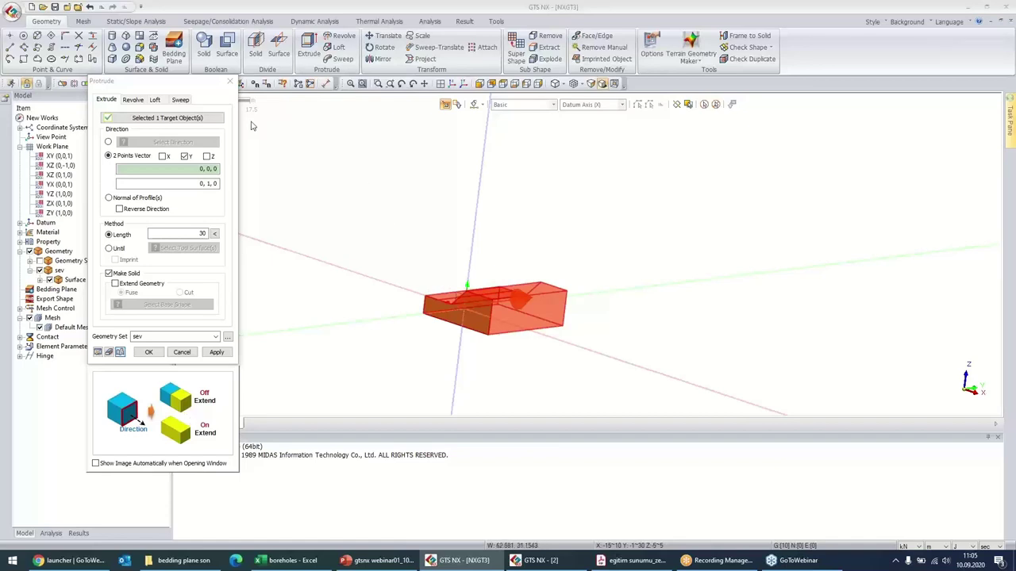
left_click(134, 100)
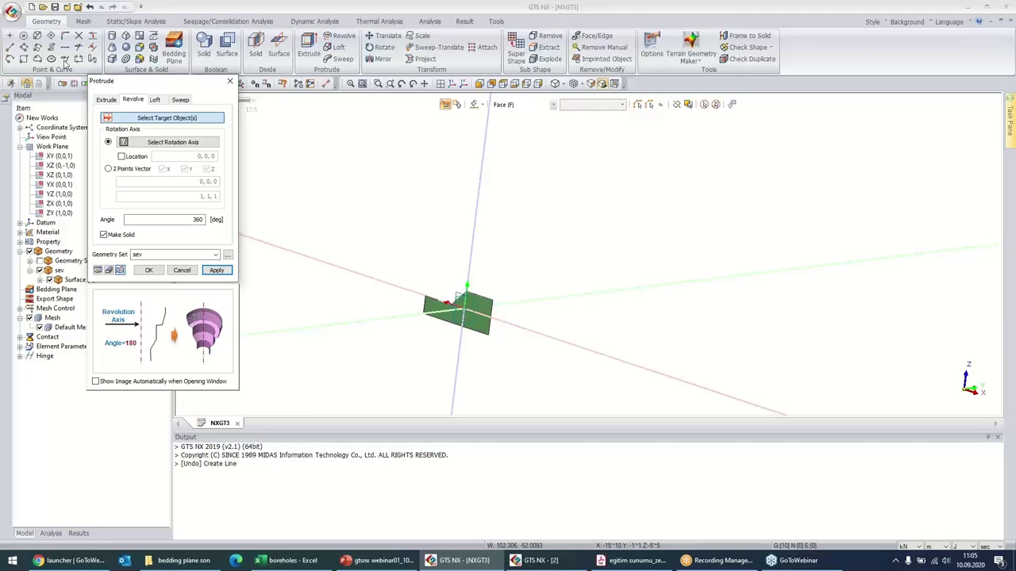
left_click(155, 100)
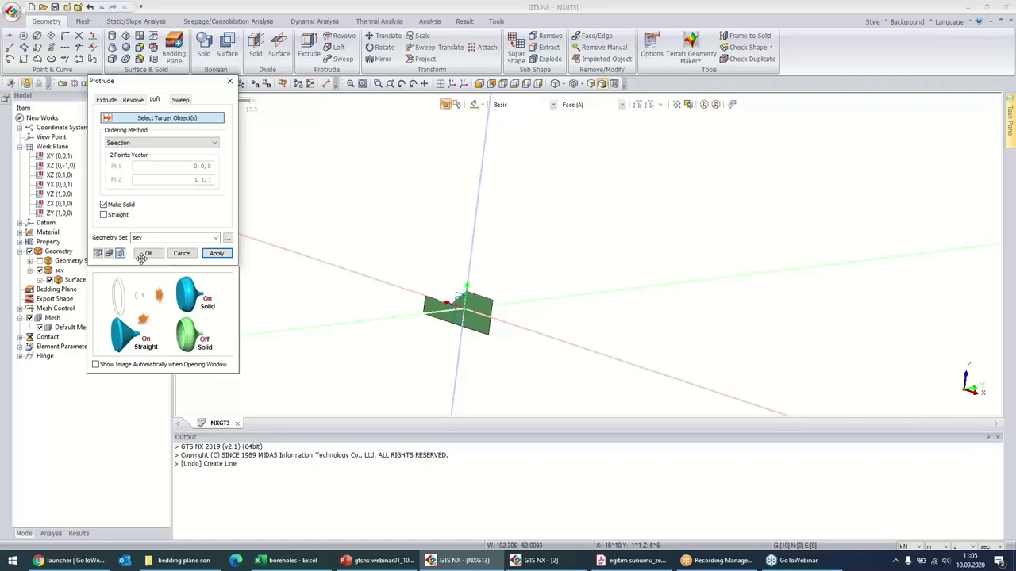
left_click(106, 100)
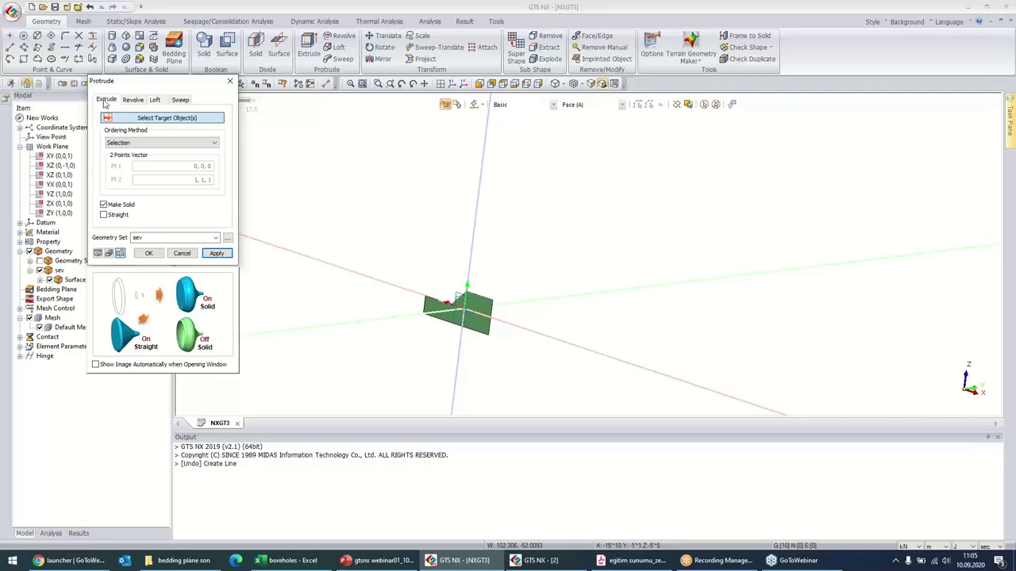
- Extrude the profile face 30 along the Y datum axis into a solid in the sev geometry set, previewing it before creation
middle_click_drag(357, 192, 458, 303)
scroll(458, 303, "up", 3)
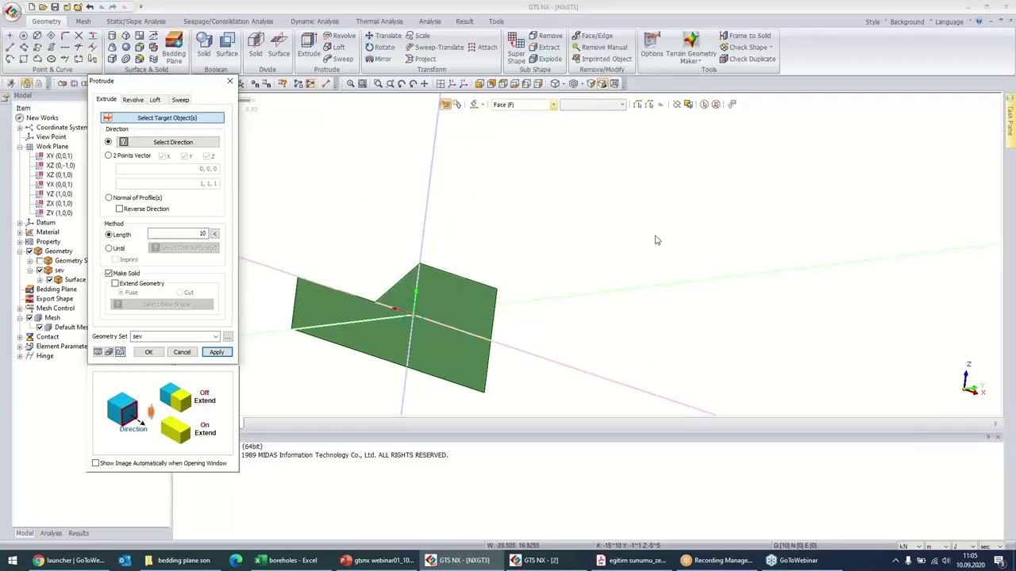
left_click(458, 310)
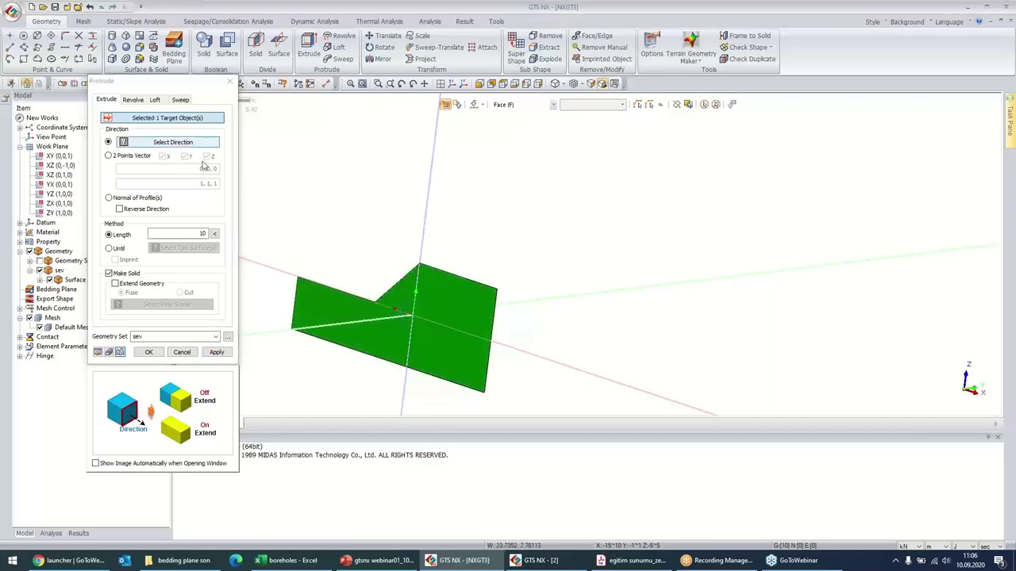
middle_click(540, 304)
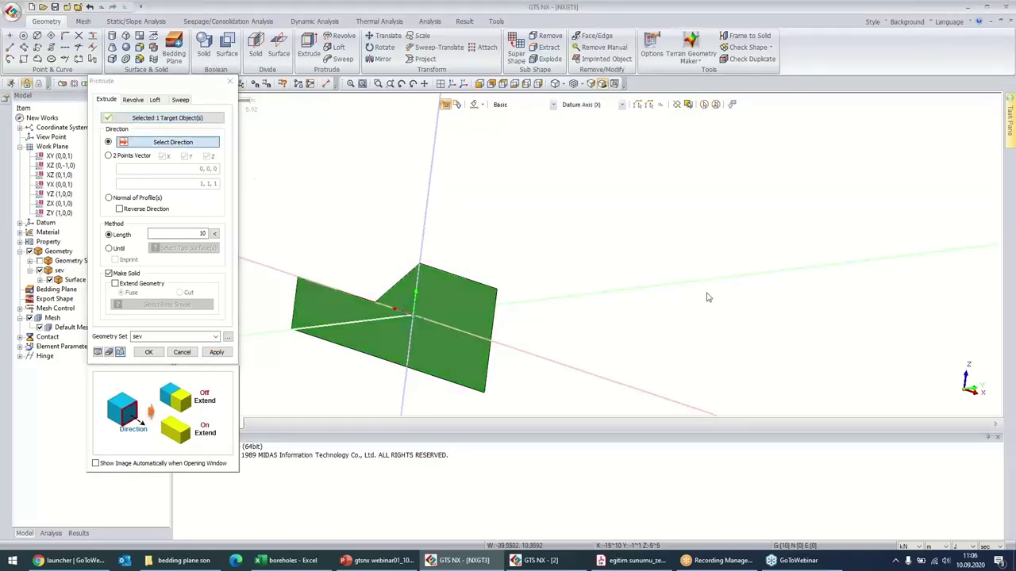
left_click(667, 289)
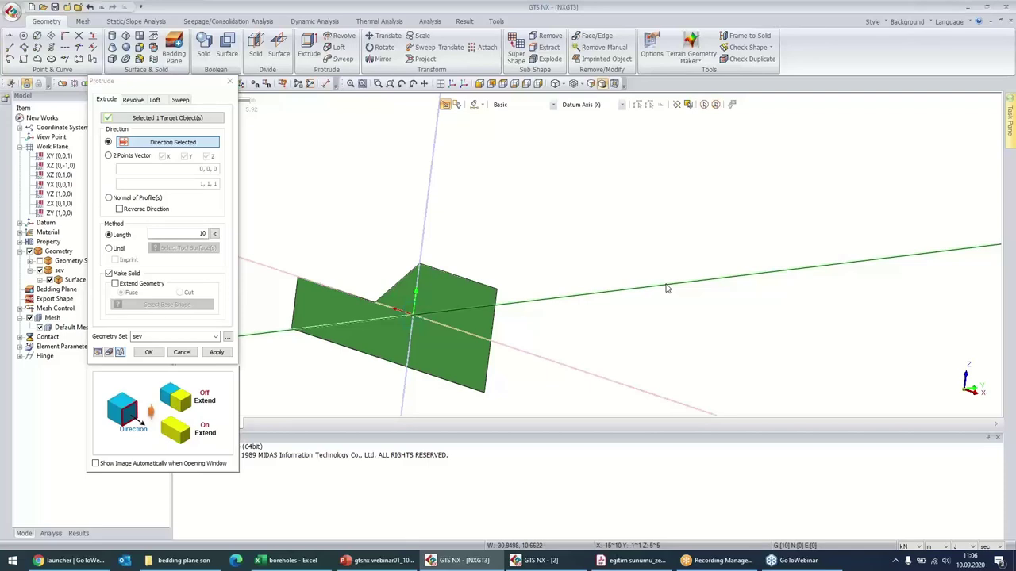
double_click(203, 233)
type("30")
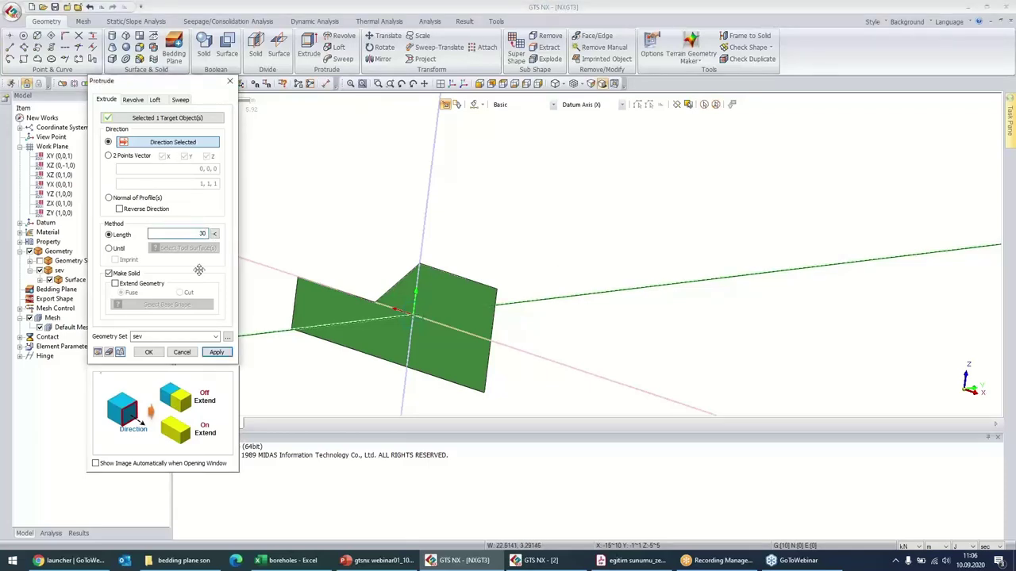
left_click(98, 351)
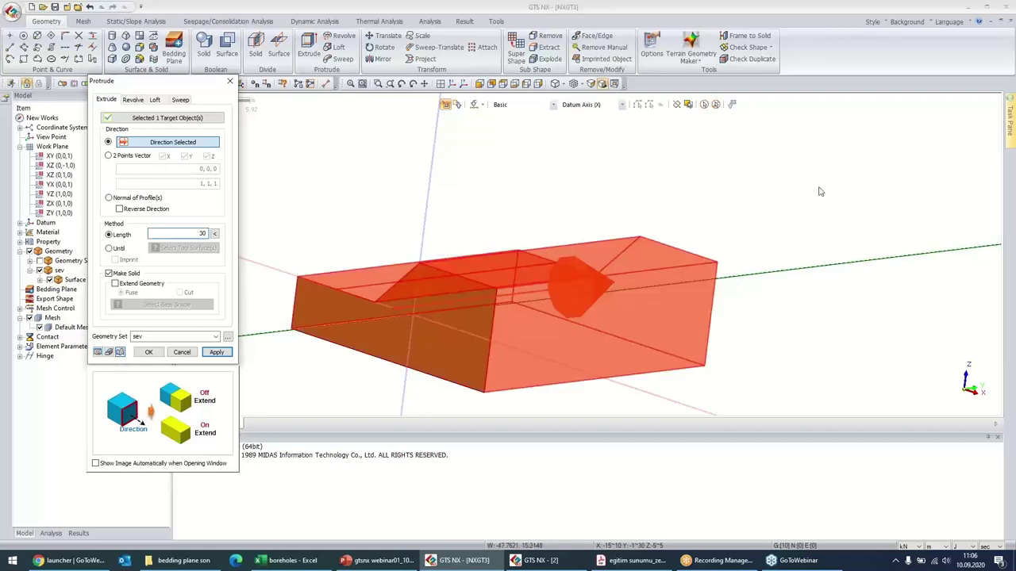
left_click(223, 358)
left_click(225, 357)
left_click(154, 355)
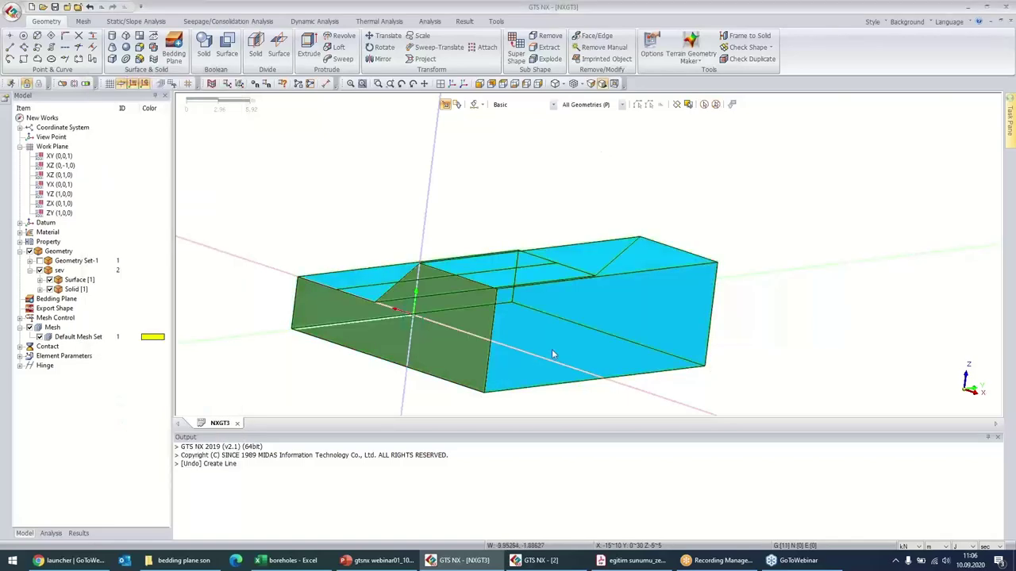
- Start a Translate of the extruded solid with the vertical Z datum axis as its direction
middle_click_drag(551, 349, 585, 197)
scroll(587, 326, "down", 3)
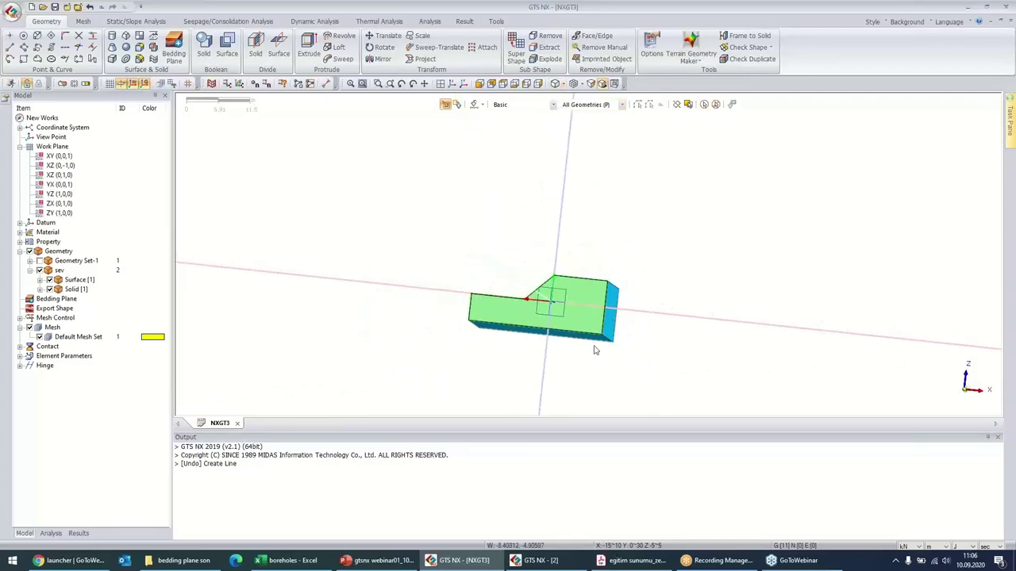
middle_click_drag(594, 347, 577, 319)
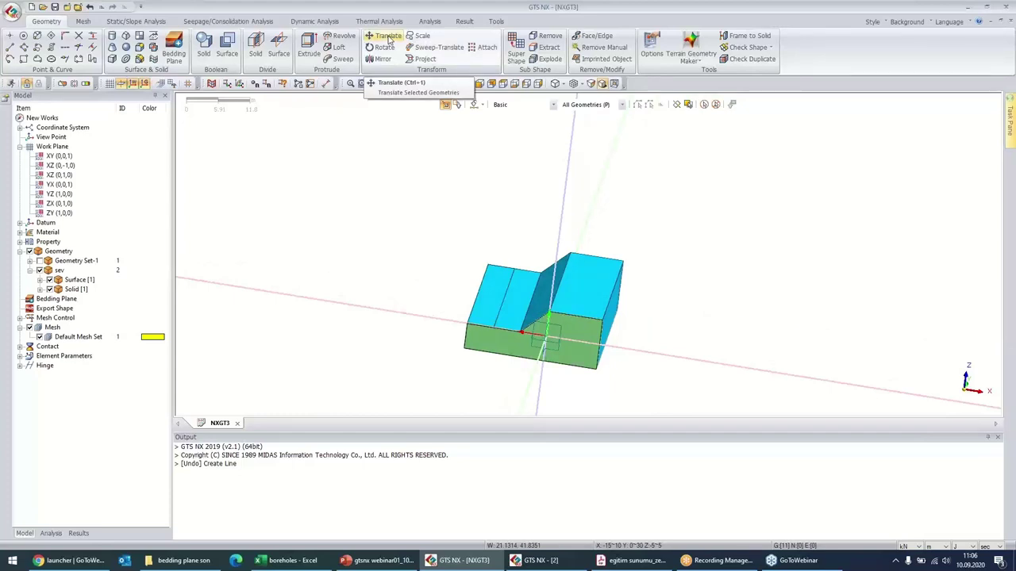
left_click(388, 38)
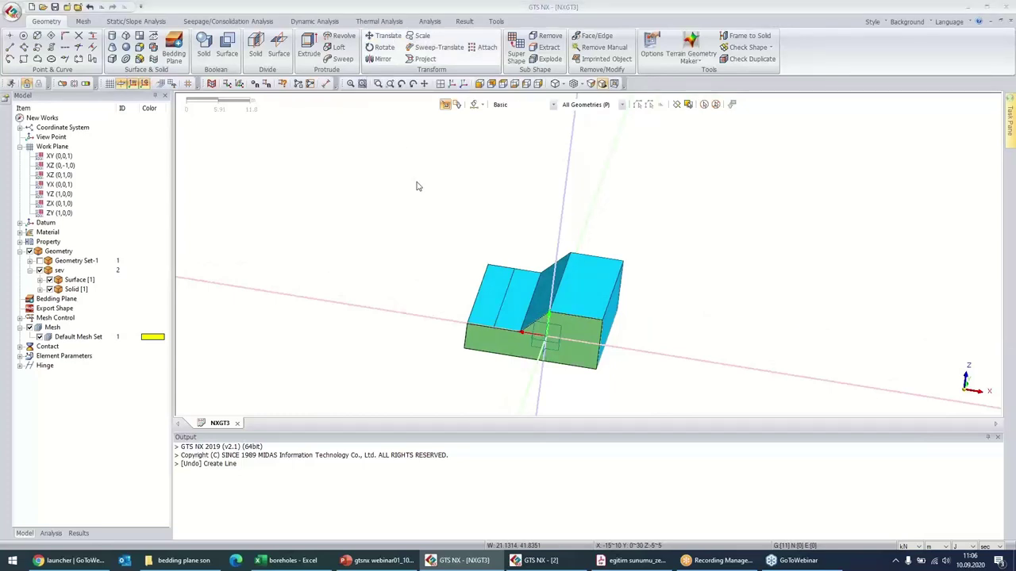
left_click(588, 312)
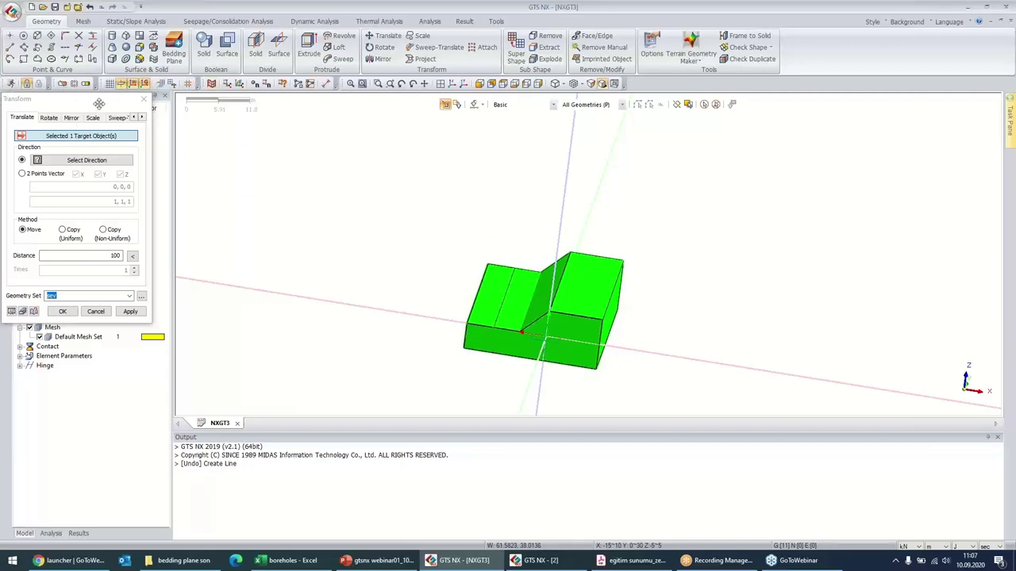
left_click_drag(99, 103, 244, 60)
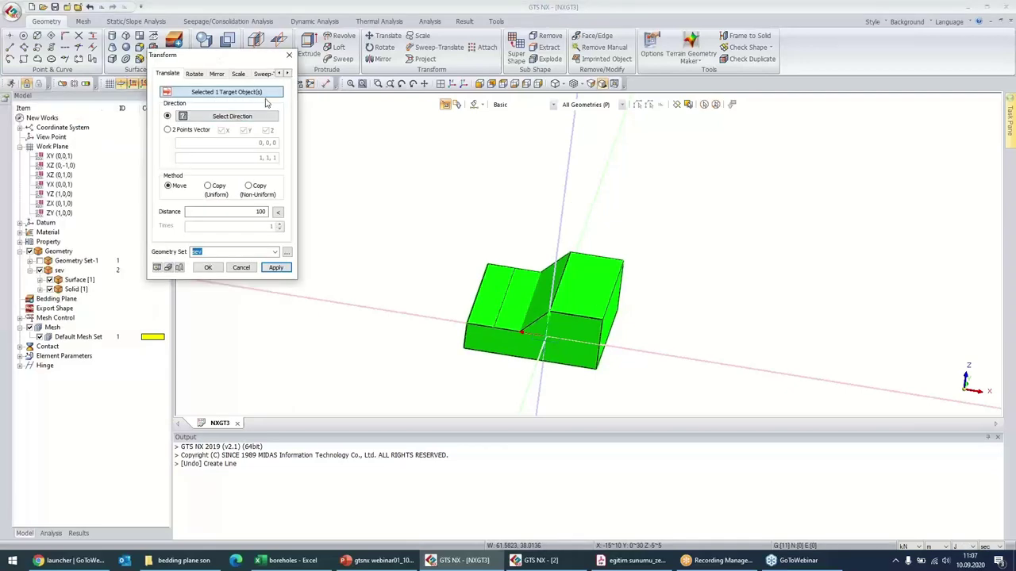
left_click(259, 118)
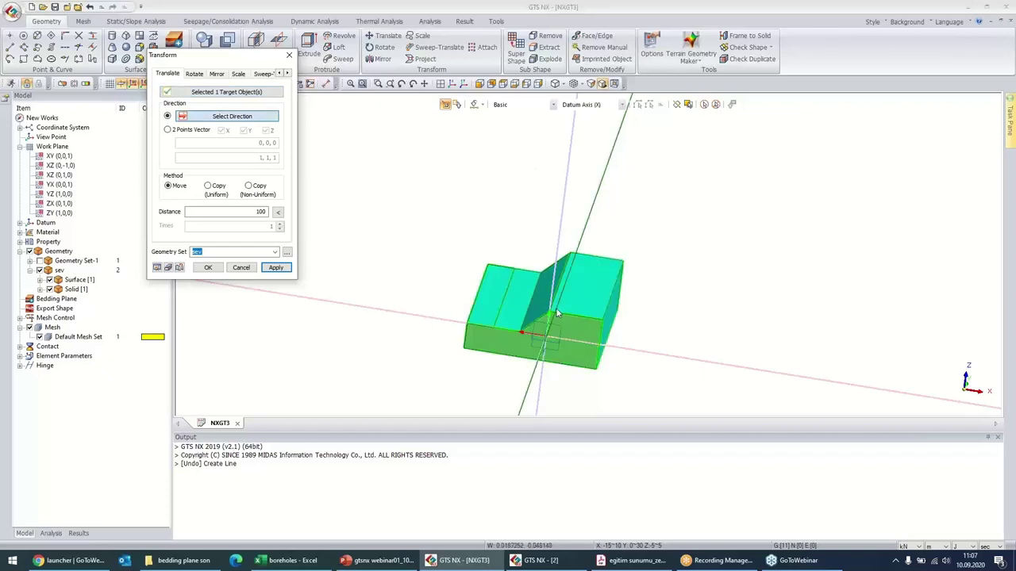
left_click(565, 199)
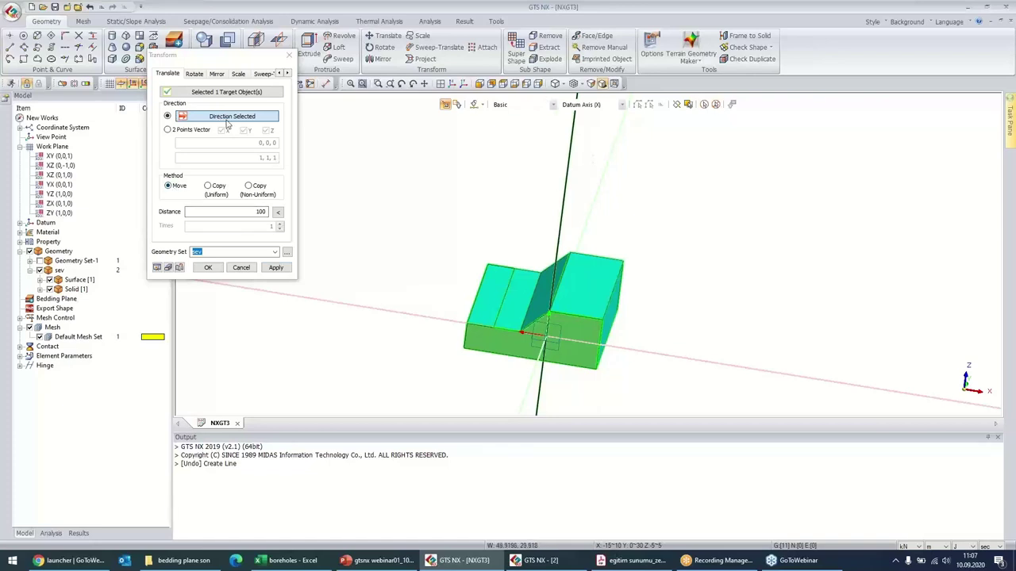
- Move the solid a distance of 50 along the Z axis, previewing it first and inspecting its new position
double_click(252, 211)
type("50")
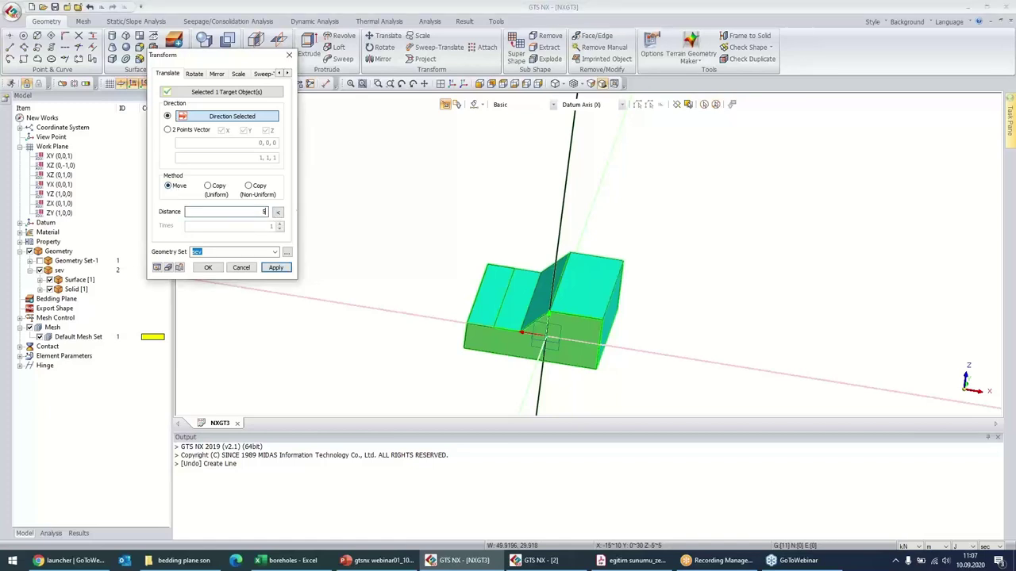
left_click(156, 269)
scroll(608, 233, "down", 5)
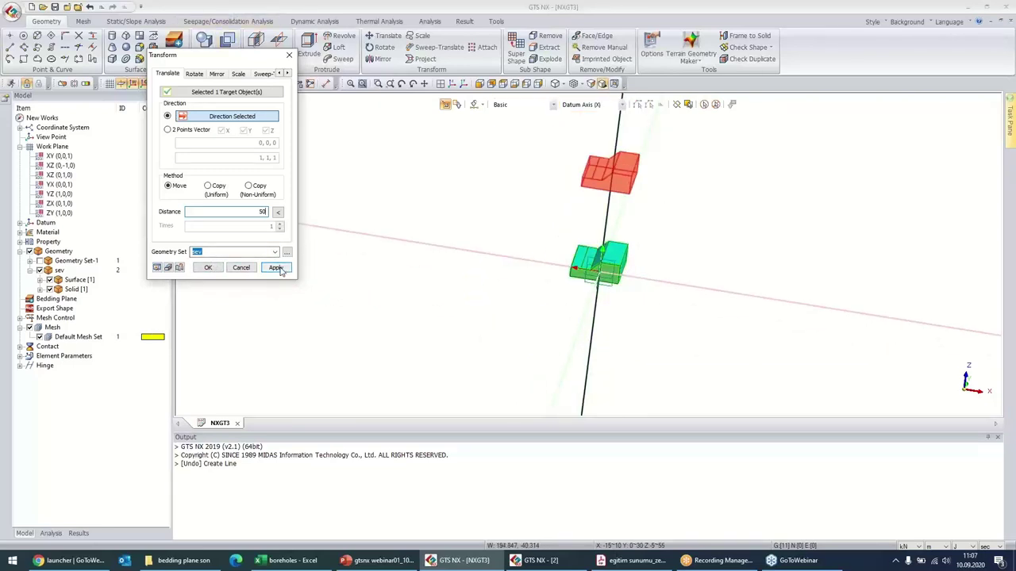
left_click(275, 269)
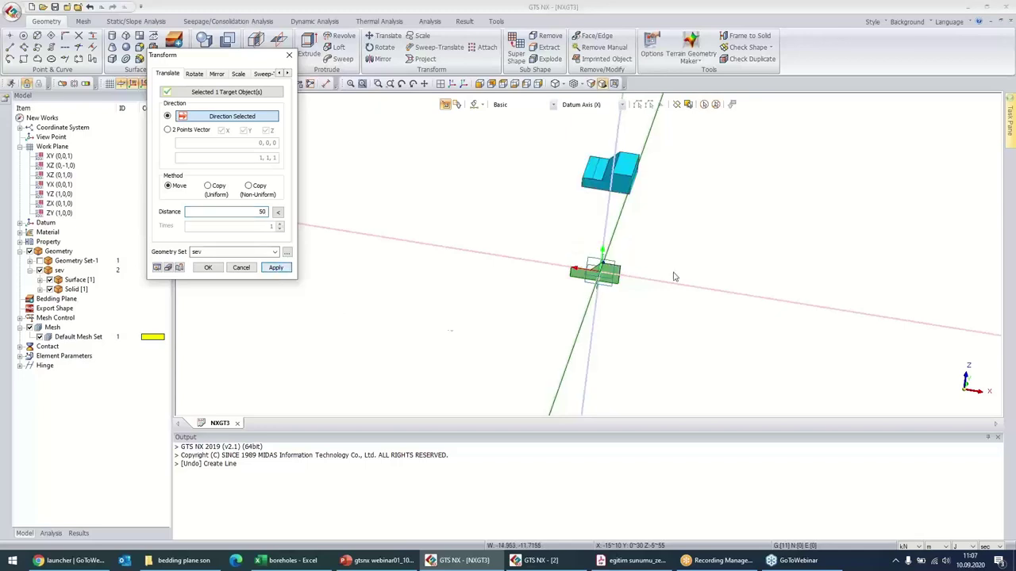
middle_click_drag(612, 300, 613, 193)
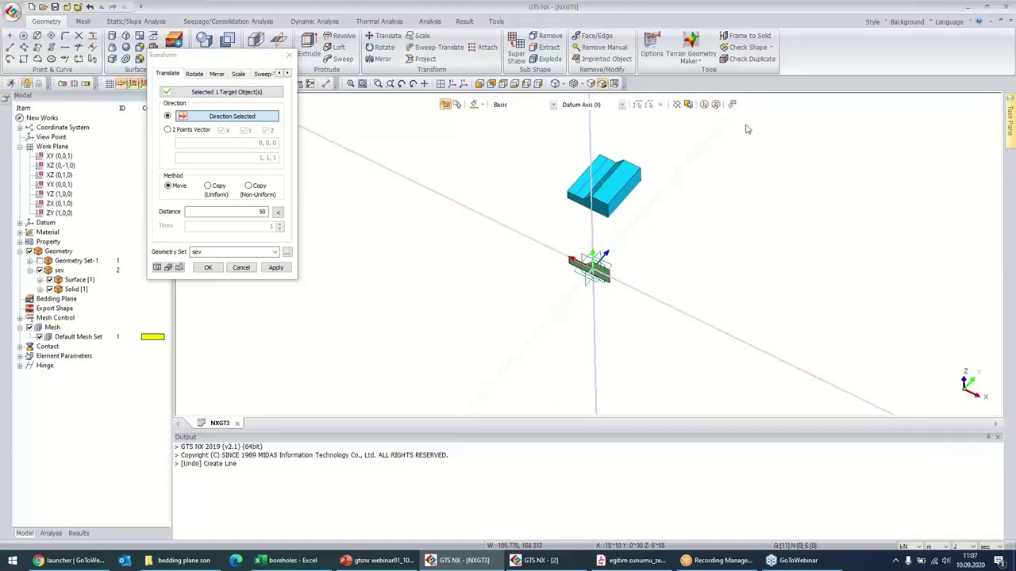
scroll(603, 272, "up", 5)
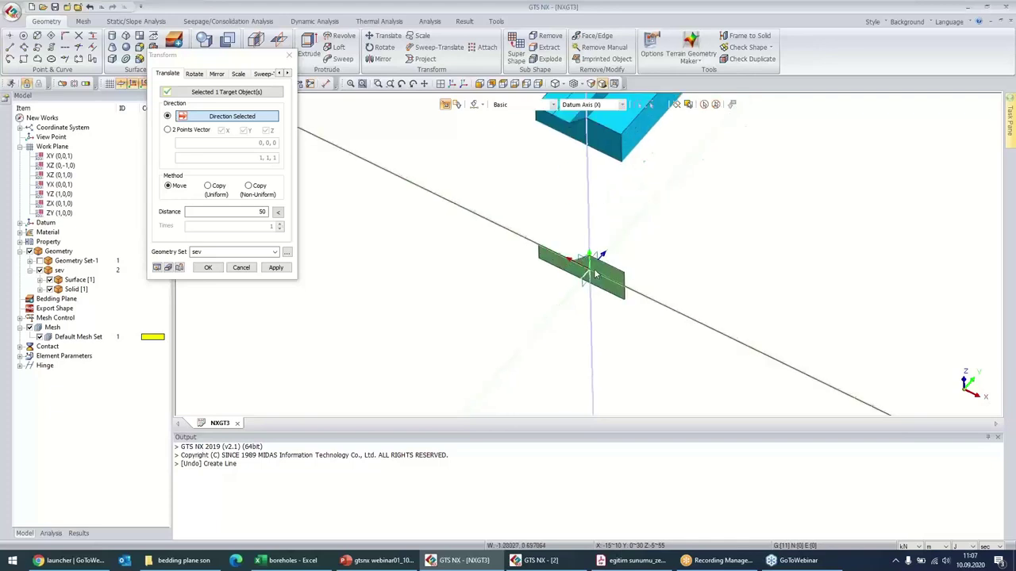
scroll(606, 272, "down", 5)
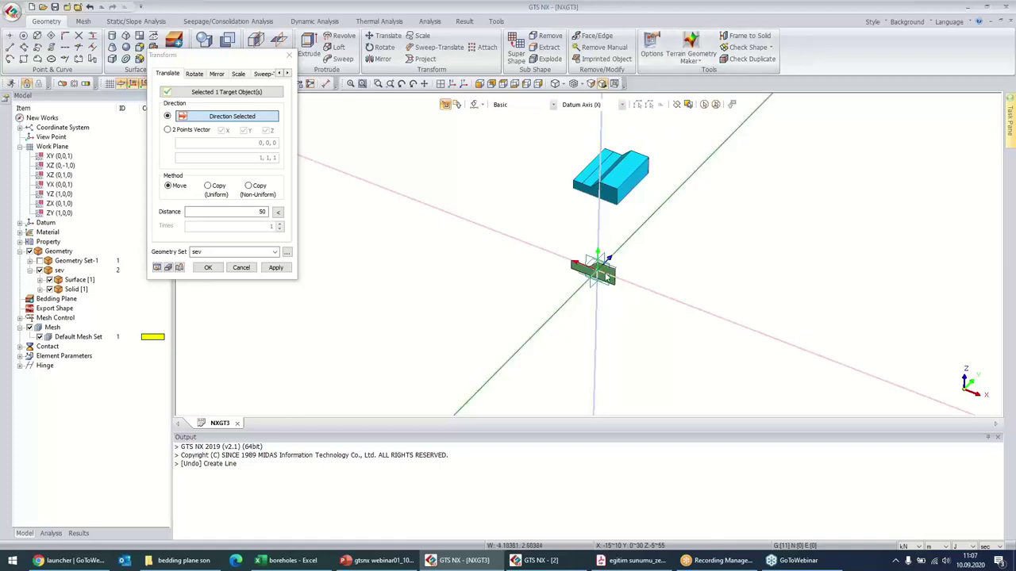
- Hide the datum axes and all geometry except the solid of the sev set, and inspect the isolated solid
left_click(124, 84)
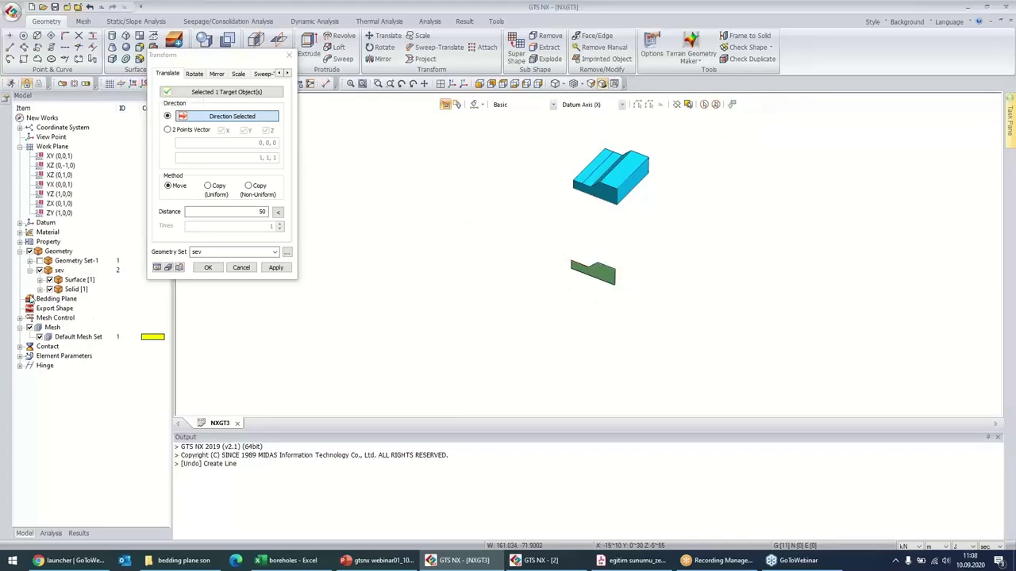
left_click(49, 280)
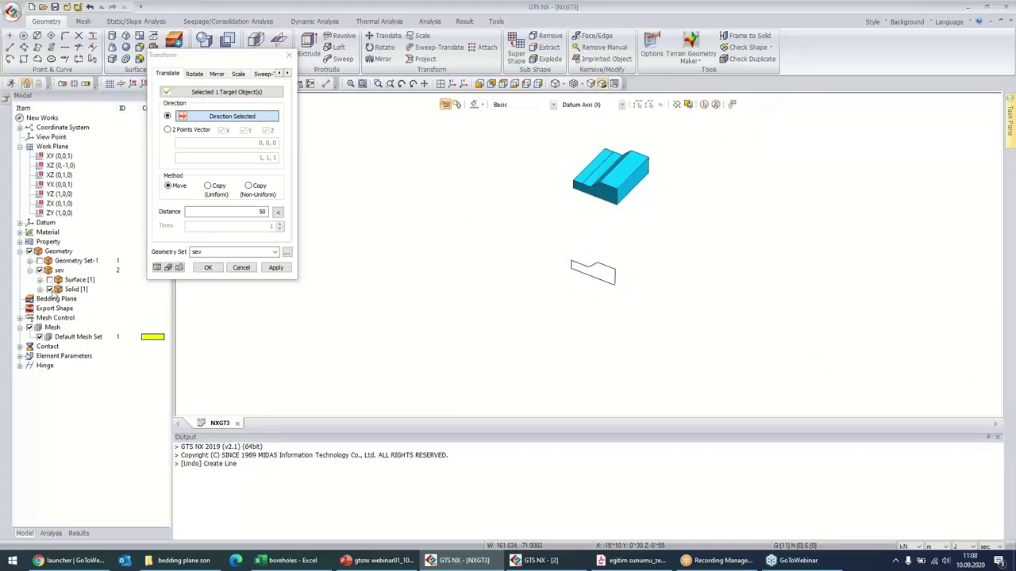
left_click(30, 251)
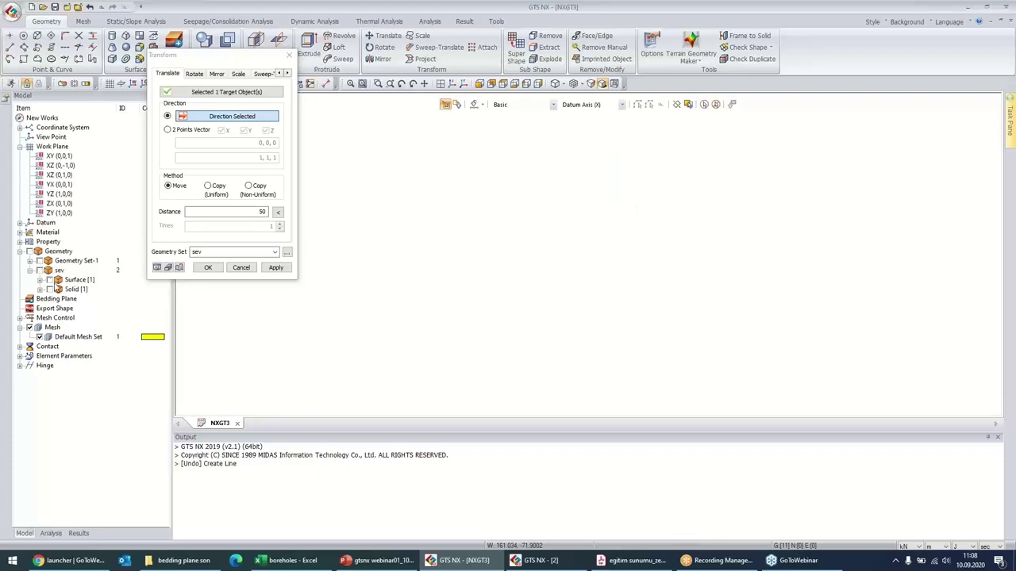
left_click(50, 290)
scroll(607, 199, "up", 2)
scroll(612, 210, "down", 3)
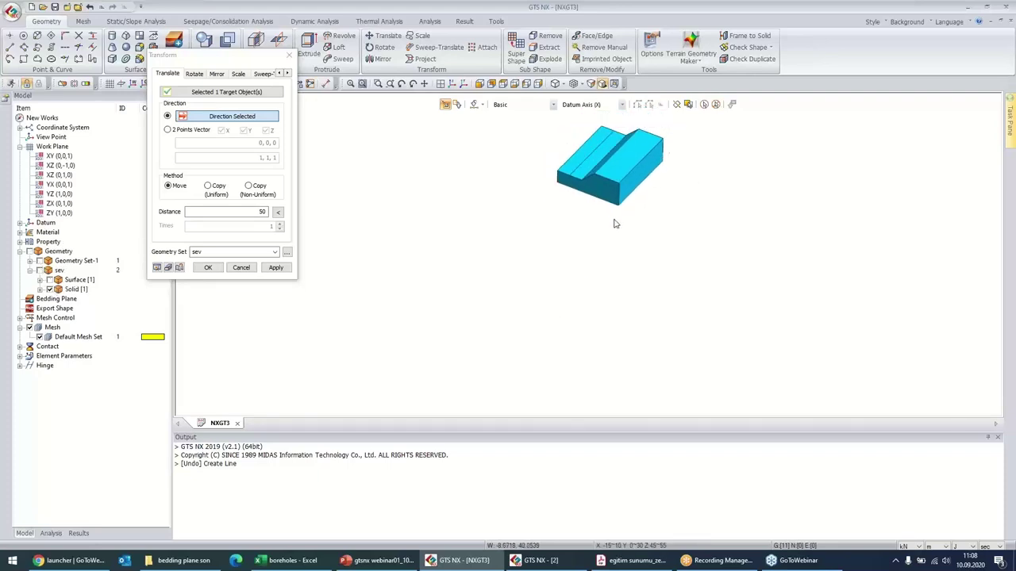
scroll(592, 266, "up", 3)
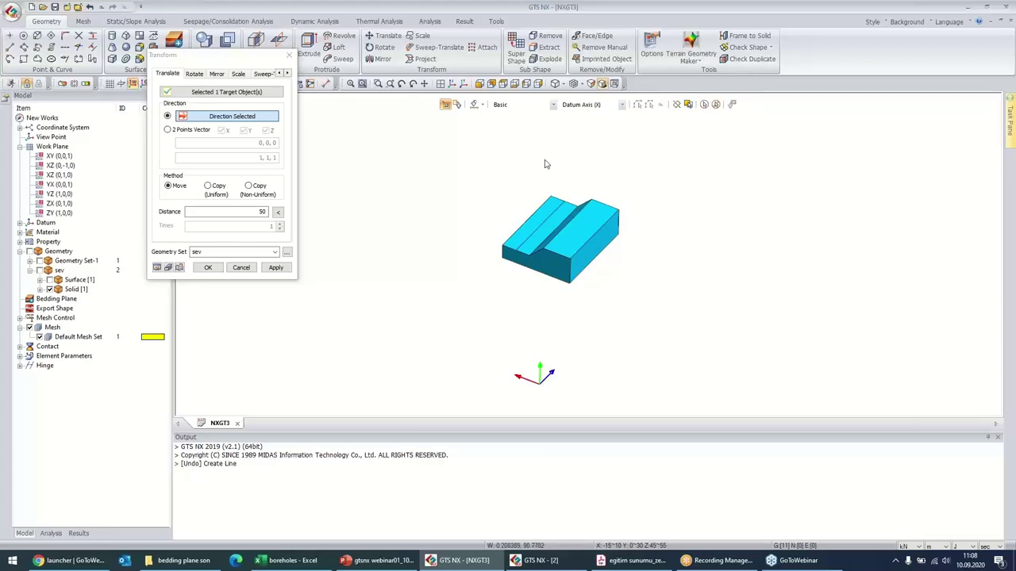
middle_click_drag(537, 284, 556, 299)
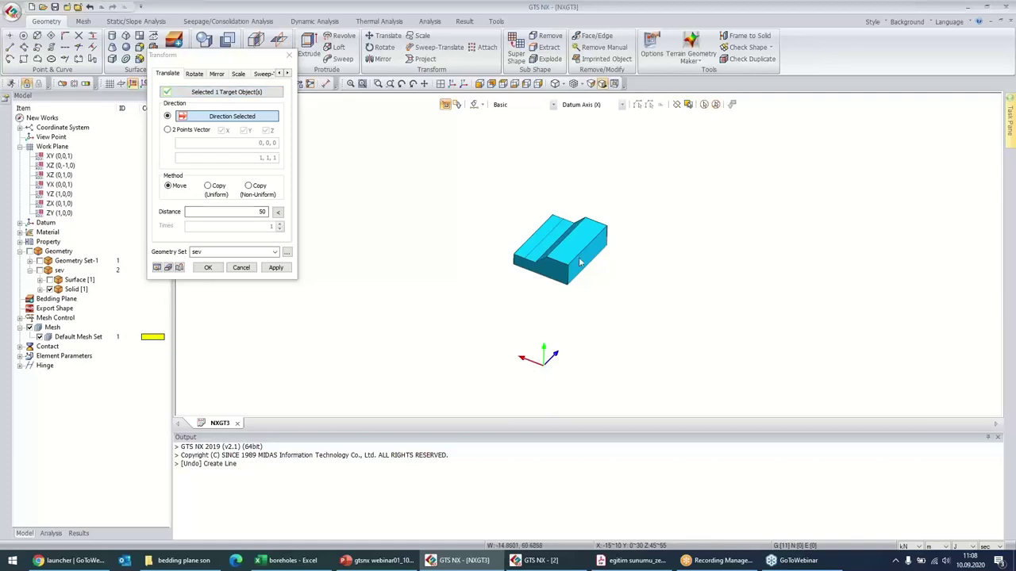
- Copy the solid uniformly along the Z datum axis with a distance of 50, repeated 2 times, in the sev geometry set
left_click(551, 241)
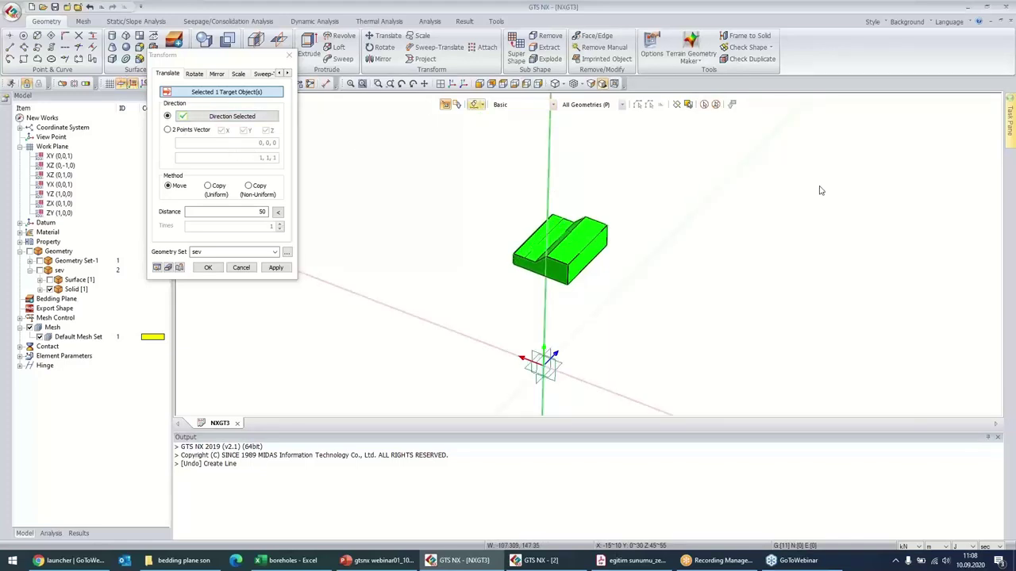
left_click(260, 212)
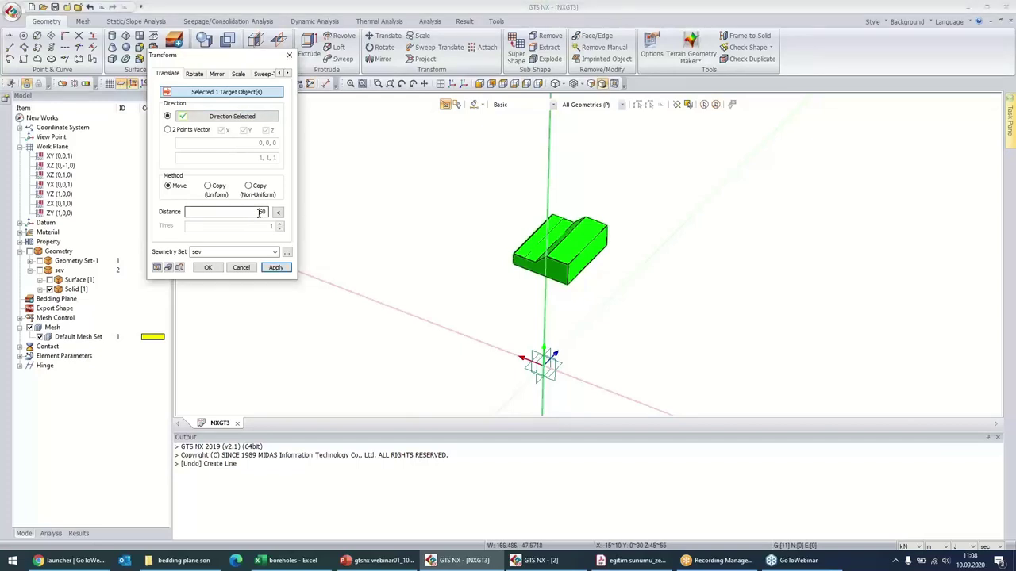
left_click(208, 186)
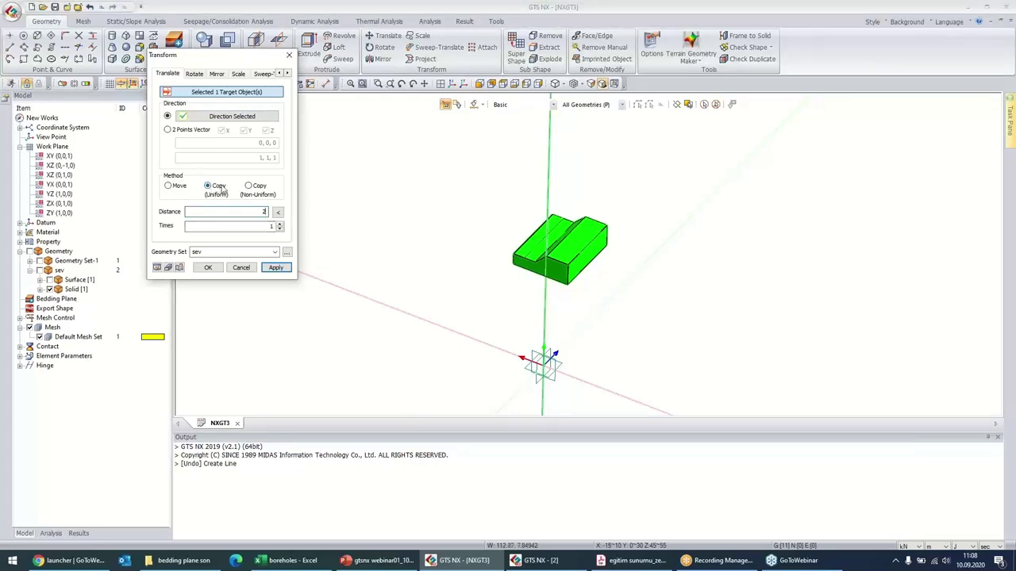
double_click(262, 212)
double_click(271, 227)
type("2")
left_click(276, 268)
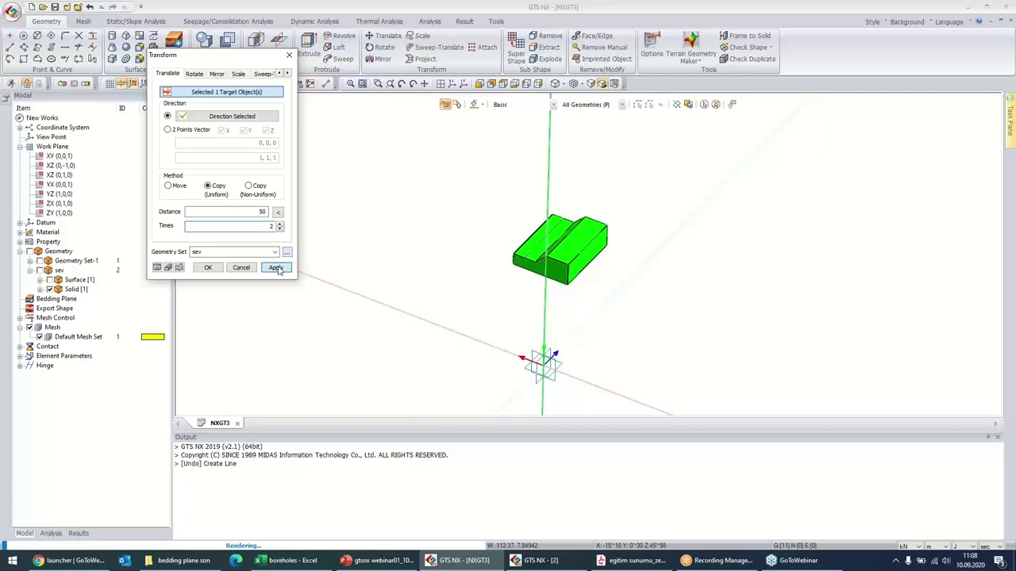
scroll(603, 269, "down", 4)
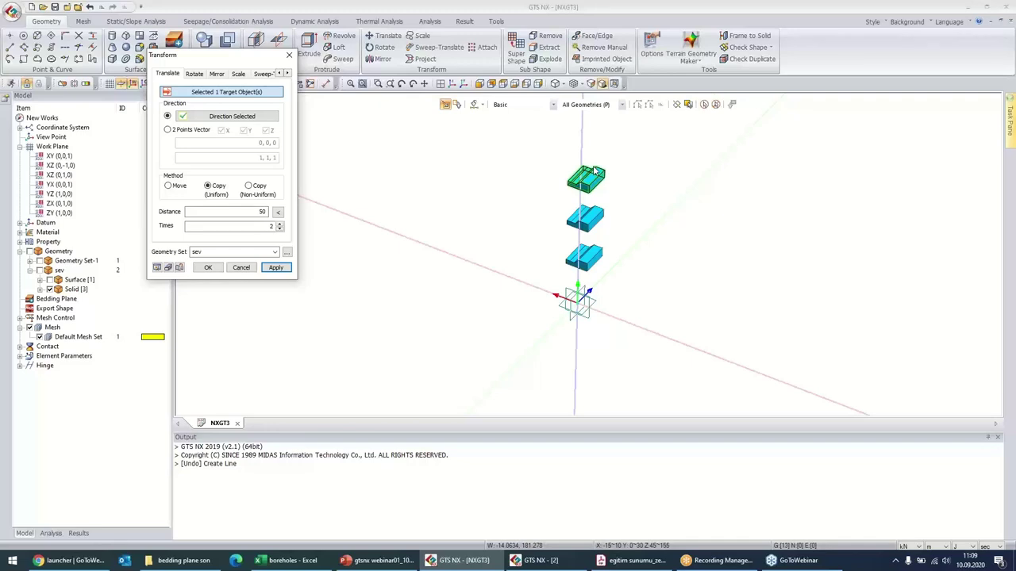
middle_click_drag(594, 222, 560, 337)
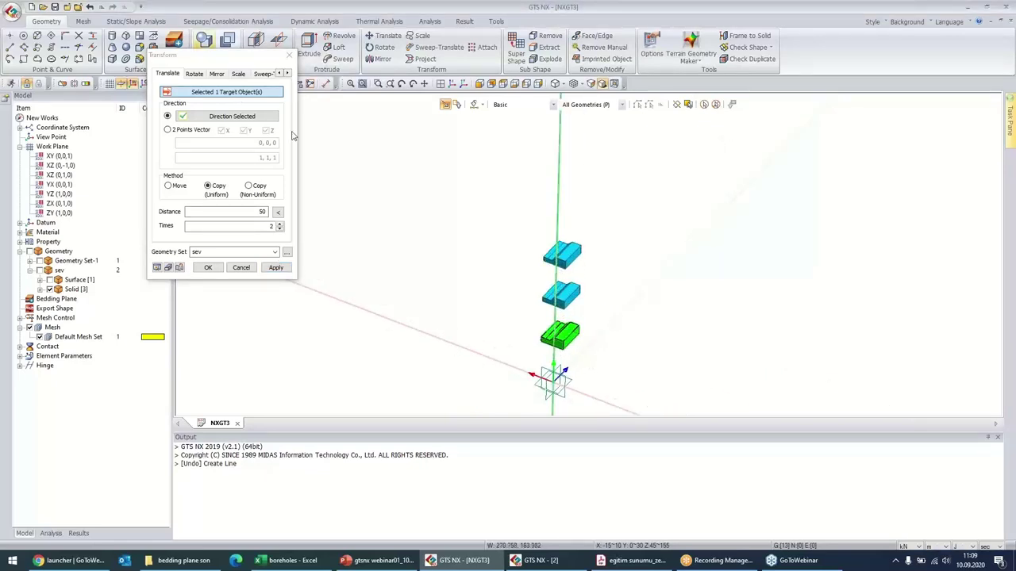
- Retarget the Translate to only the uppermost solid, with the Y datum axis as its direction
left_click(574, 339)
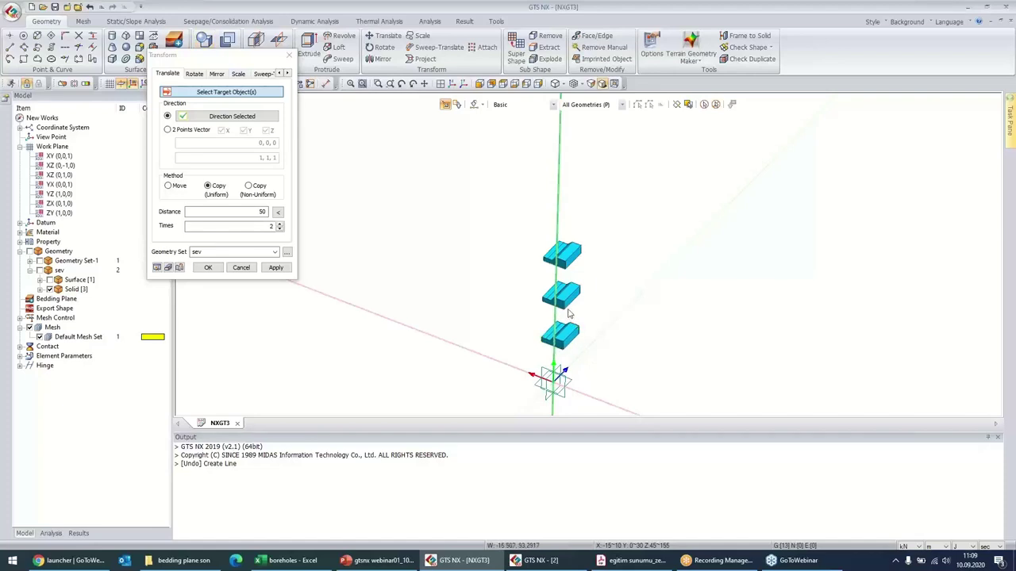
left_click(569, 265)
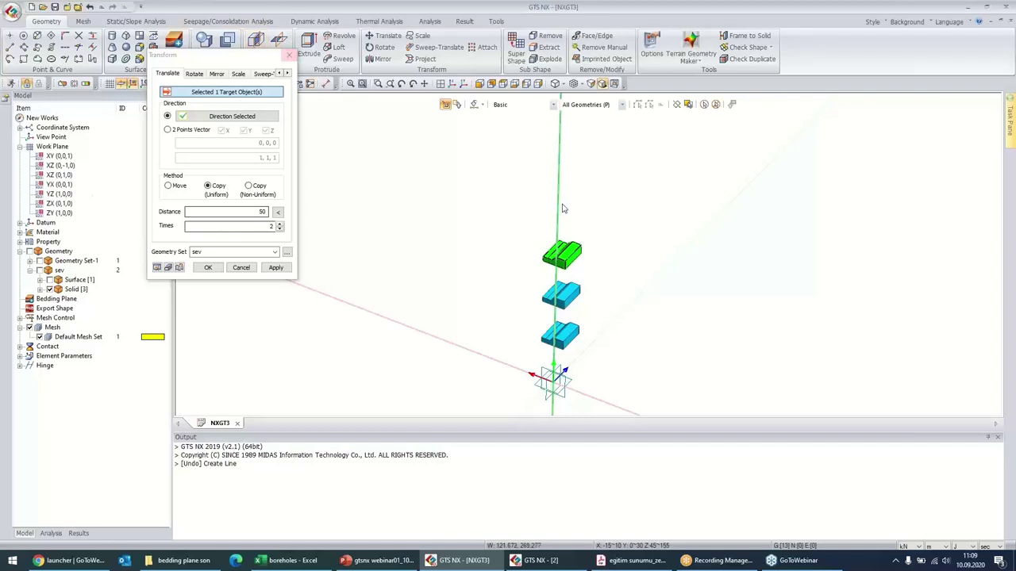
left_click(233, 117)
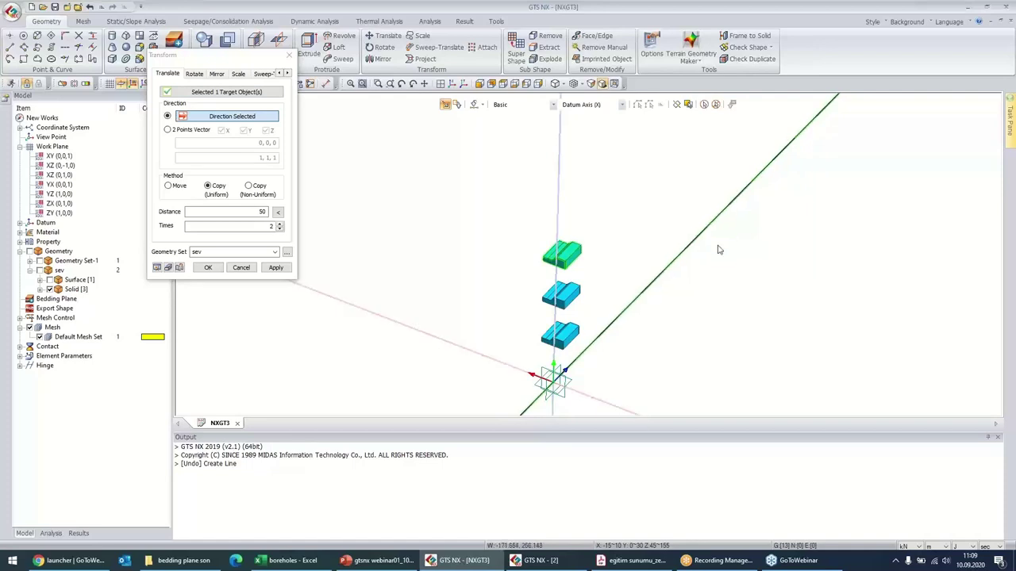
- Copy the uppermost solid non-uniformly at distances 30,40,100, previewing the copies before creating them
left_click(249, 187)
left_click(249, 187)
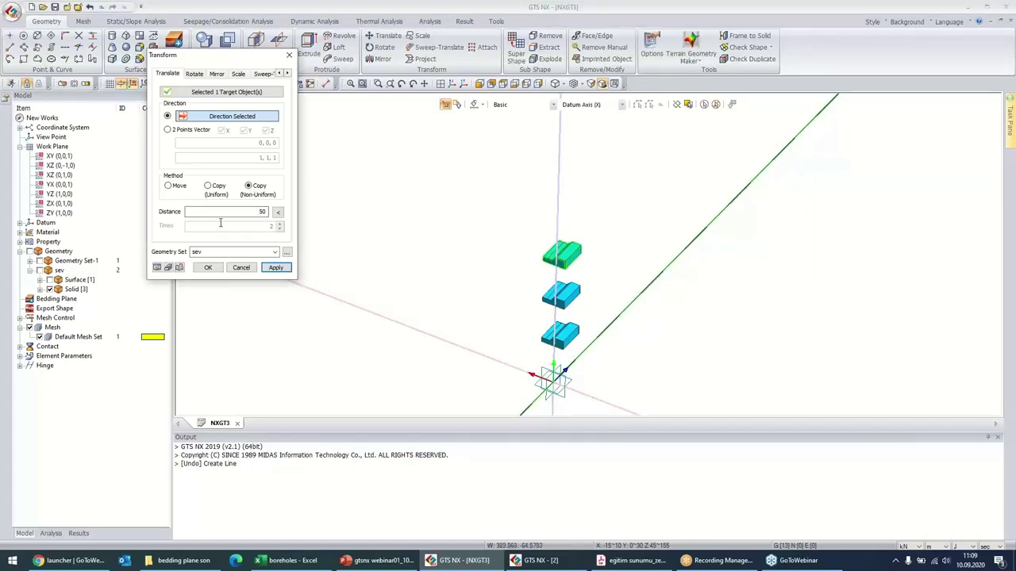
left_click(254, 211)
type("30,40,100")
left_click(157, 268)
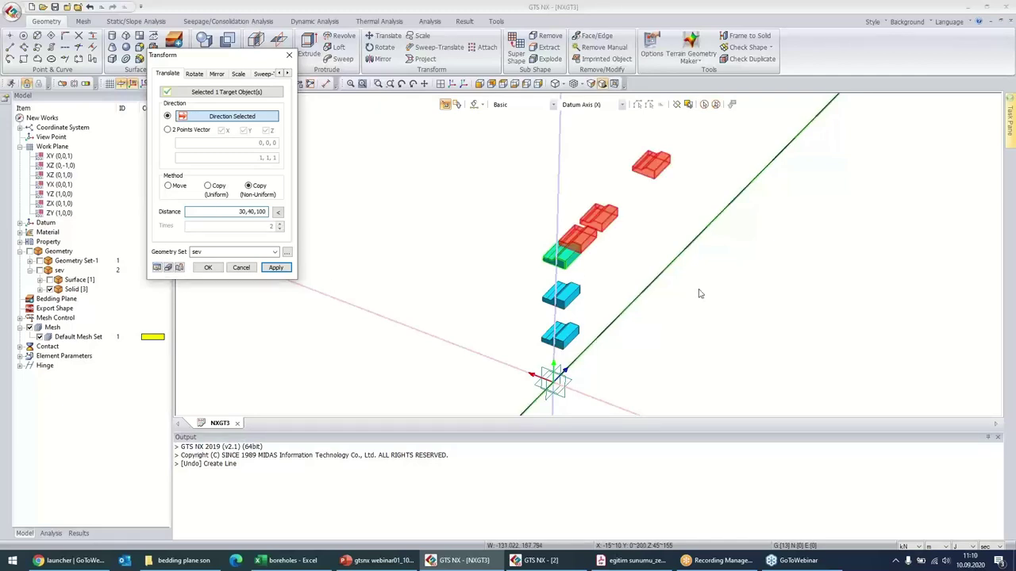
middle_click_drag(577, 271, 542, 214)
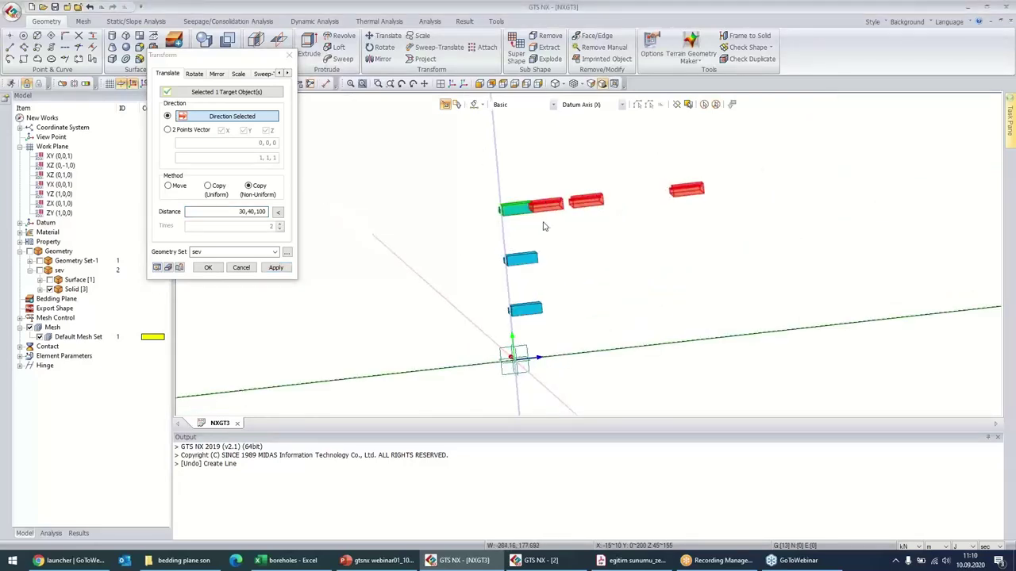
scroll(547, 208, "up", 3)
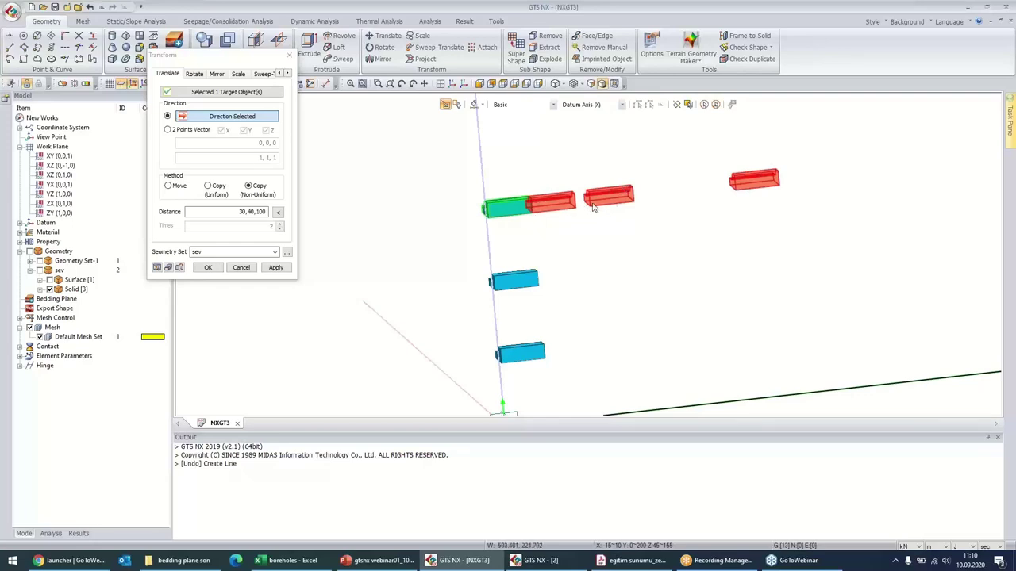
left_click(208, 268)
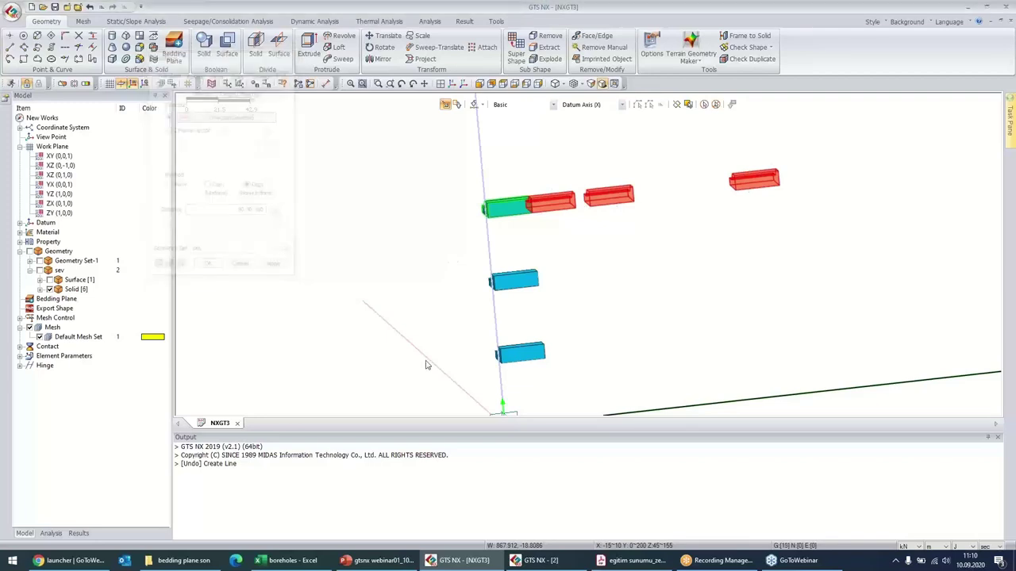
- Measure the point-to-point distance between matching lower corners of the last two copied solids in the upper row
left_click(328, 84)
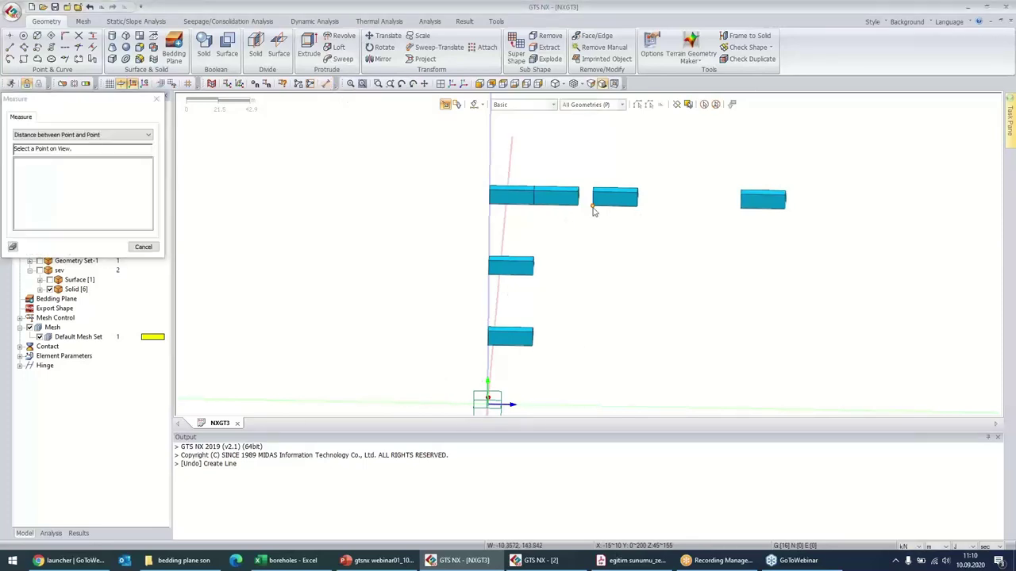
left_click(595, 205)
left_click(737, 207)
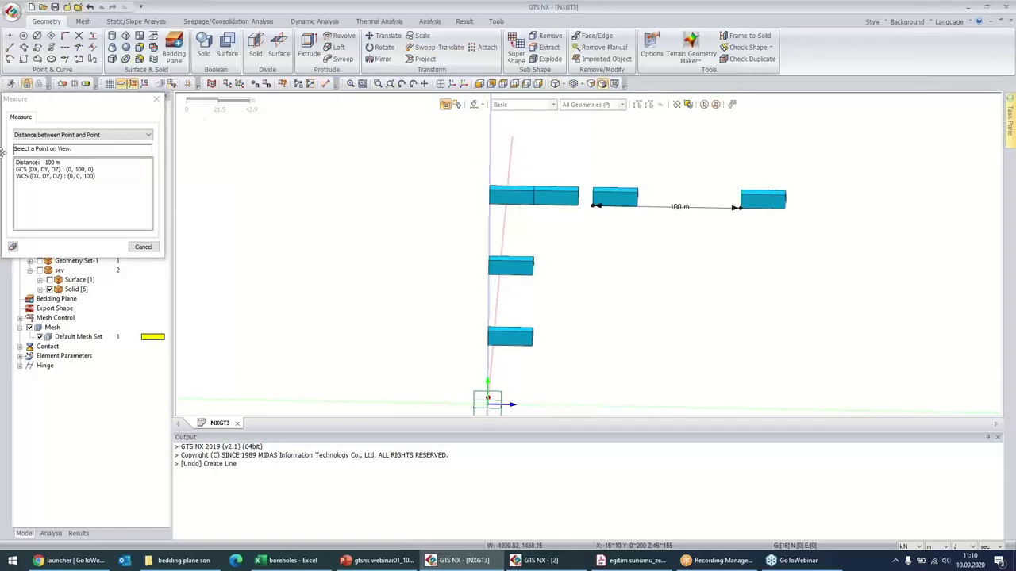
left_click(156, 99)
middle_click_drag(465, 273, 442, 109)
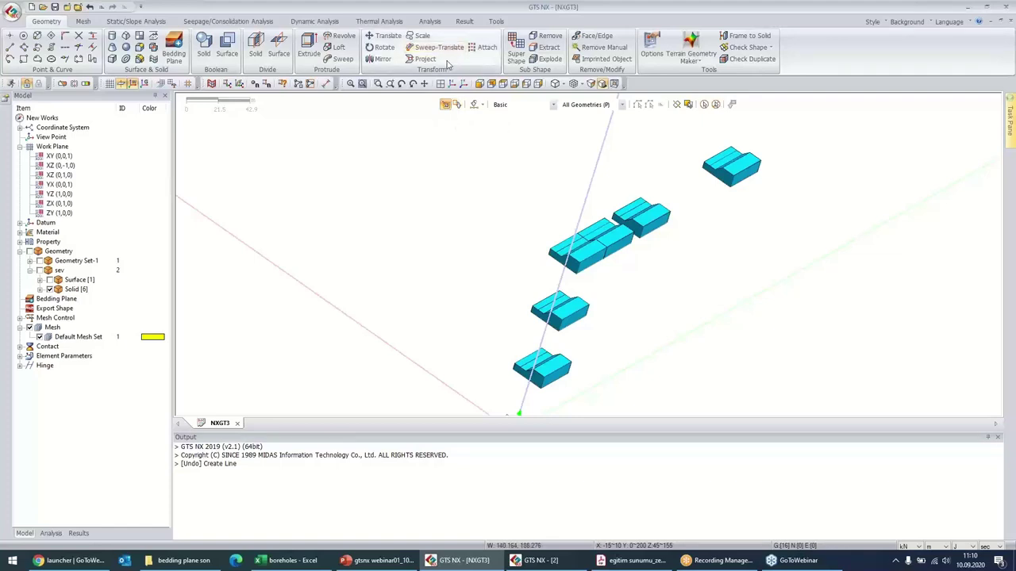
left_click(386, 35)
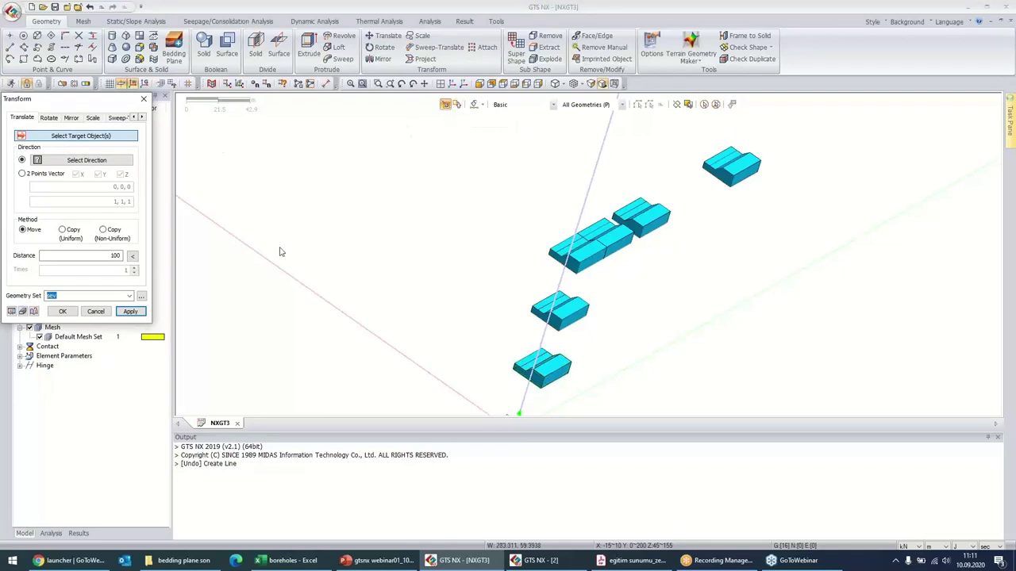
left_click(544, 378)
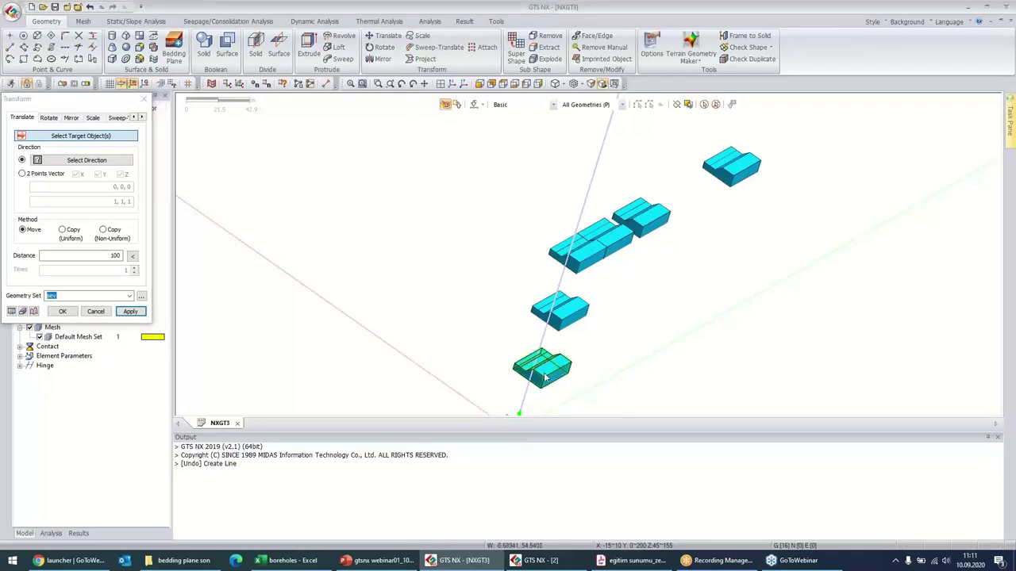
left_click(457, 104)
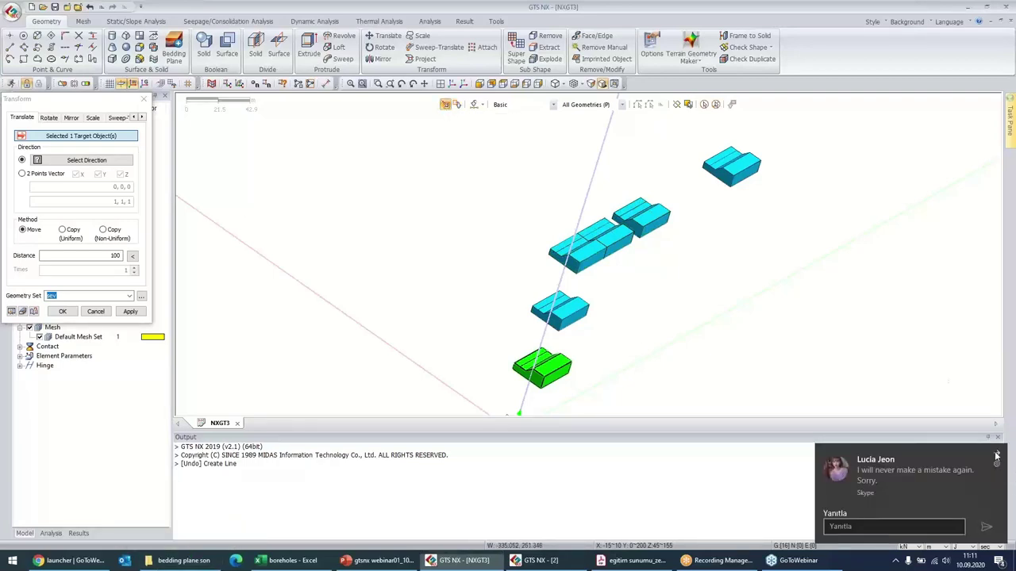
left_click(997, 456)
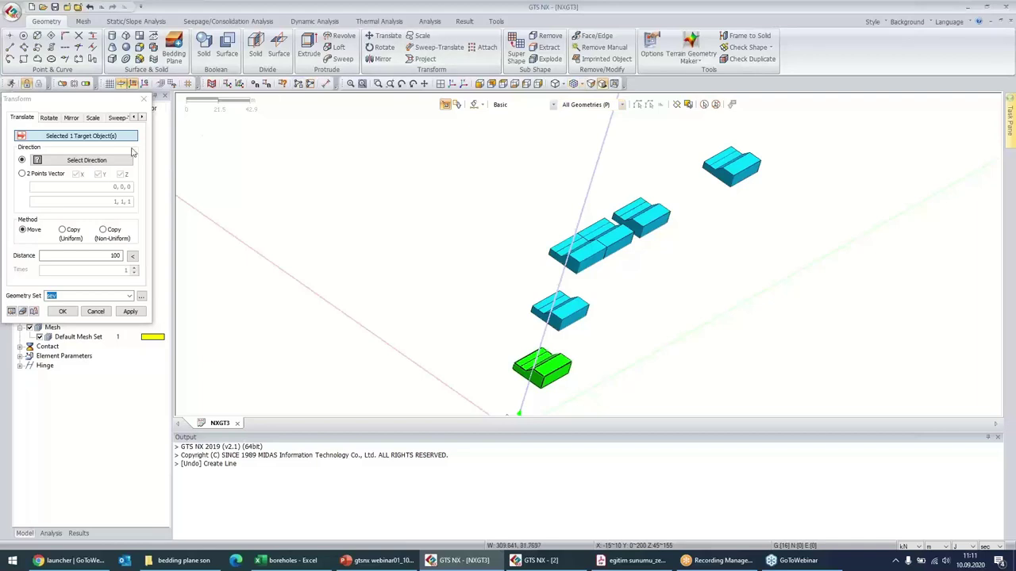
left_click(475, 104)
left_click(143, 100)
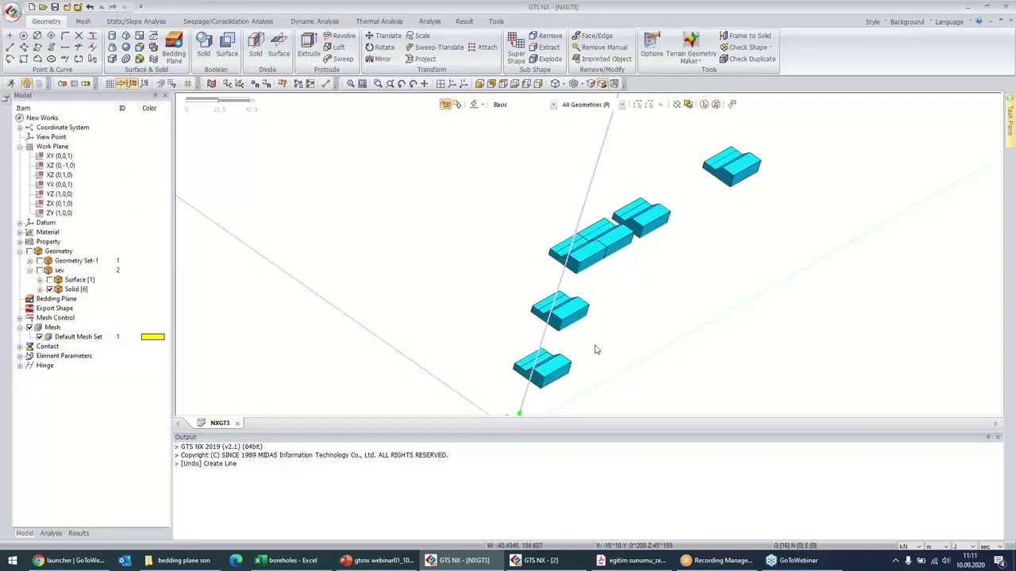
- Delete all the solids in the model together
scroll(570, 347, "down", 3)
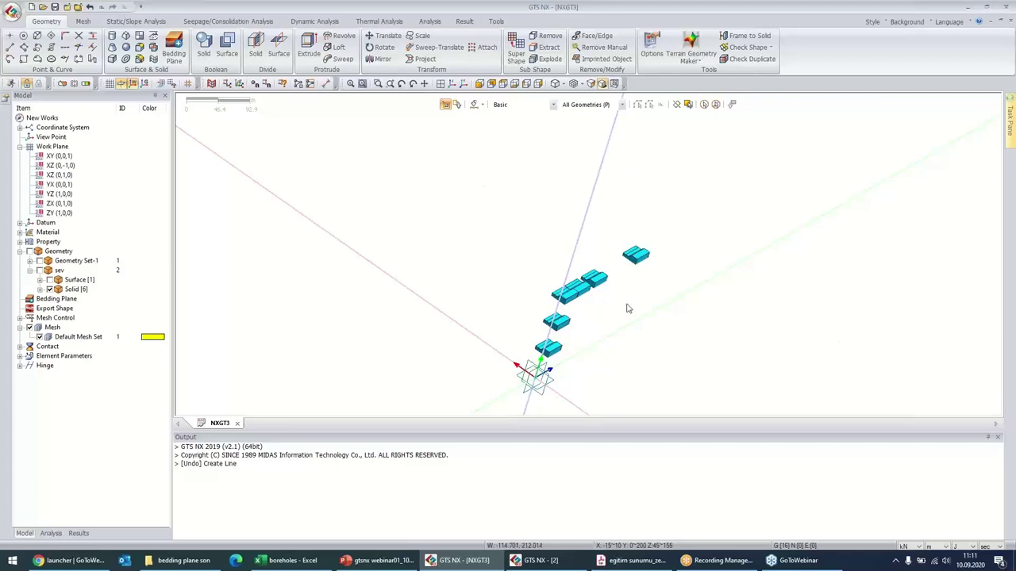
middle_click_drag(625, 306, 637, 328)
scroll(580, 314, "up", 3)
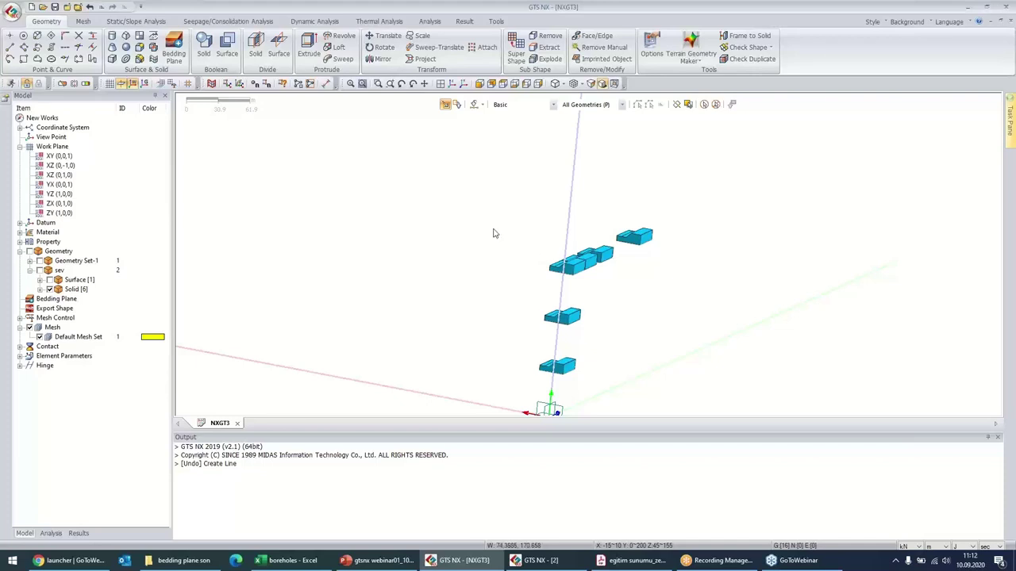
left_click_drag(477, 160, 718, 412)
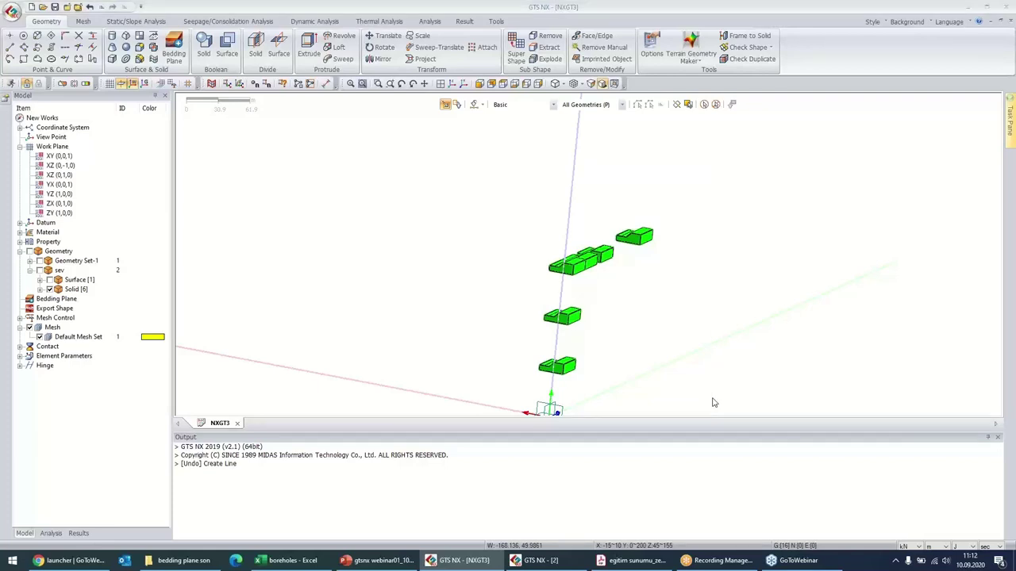
key("Delete")
key("Return")
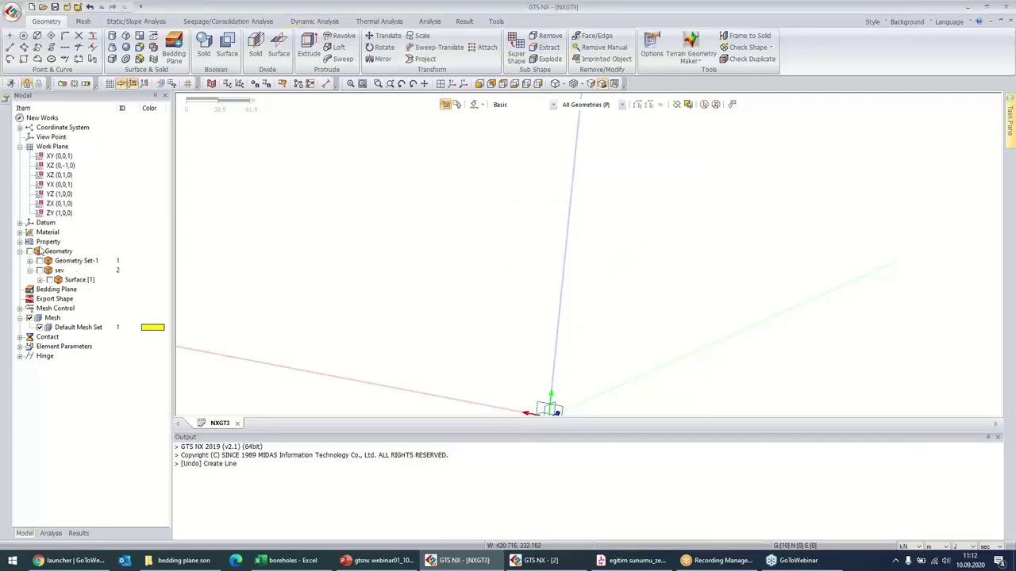
- Delete the remaining face from the sev geometry set
left_click(39, 280)
left_click(29, 270)
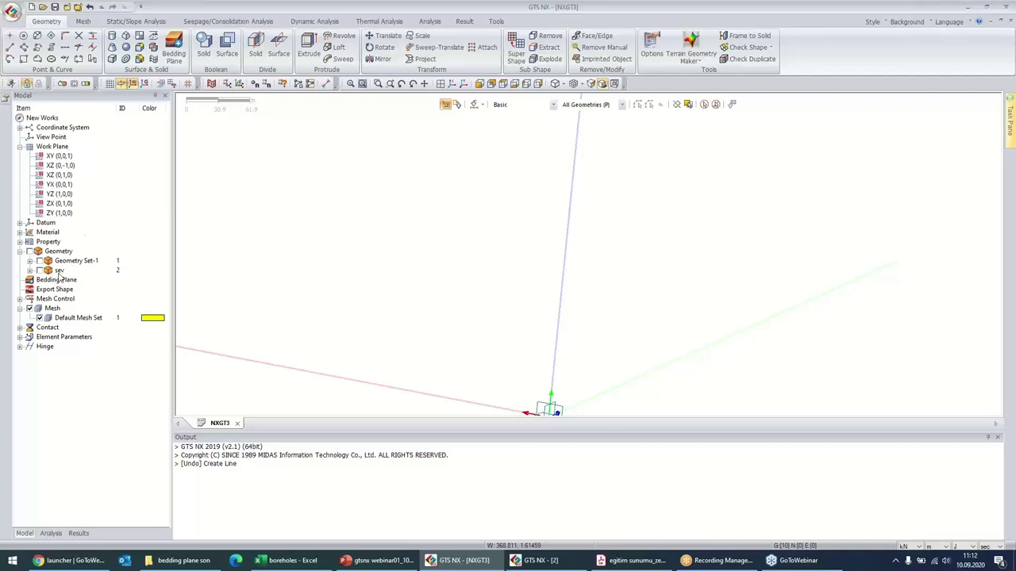
left_click(59, 271)
key("Delete")
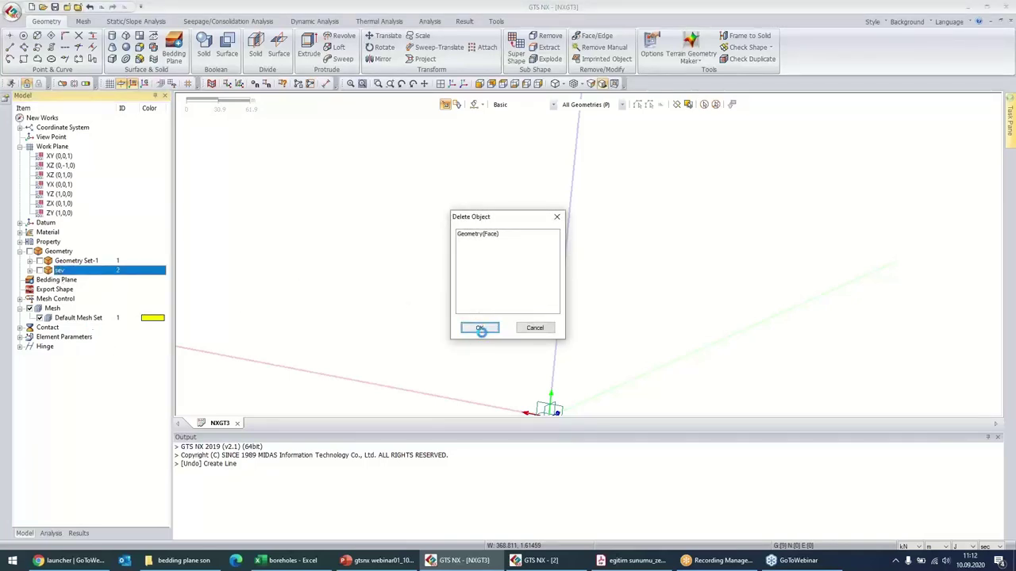
left_click(481, 328)
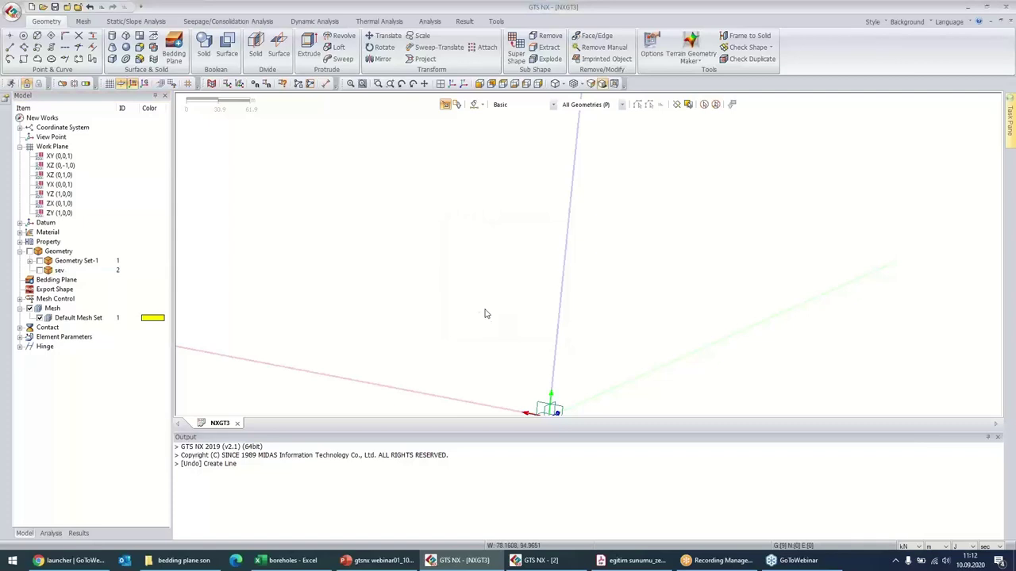
- Import map.dxf as a 3D DXF wireframe into the sev geometry set with zero translation
scroll(558, 182, "down", 5)
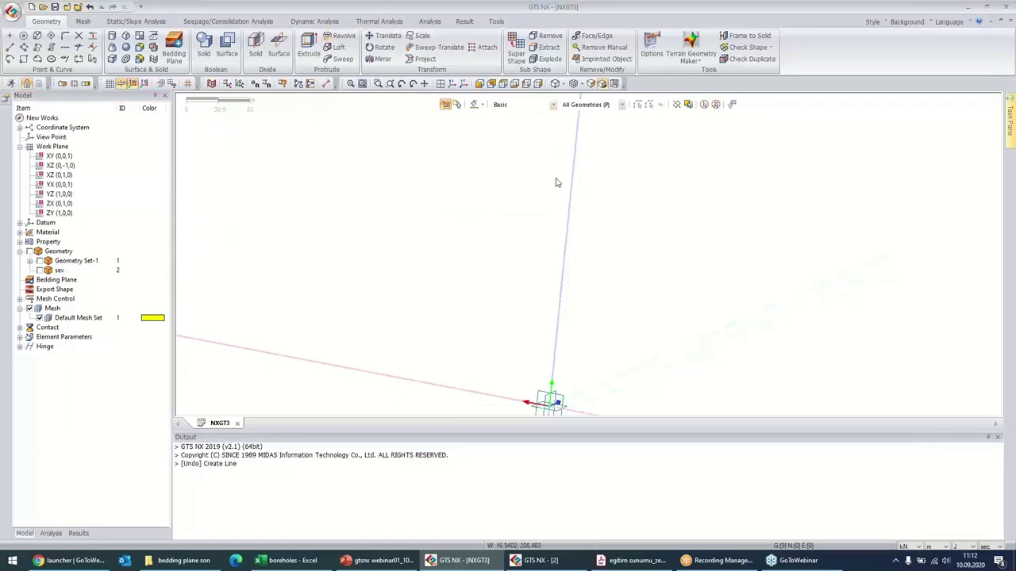
middle_click_drag(577, 227, 486, 188)
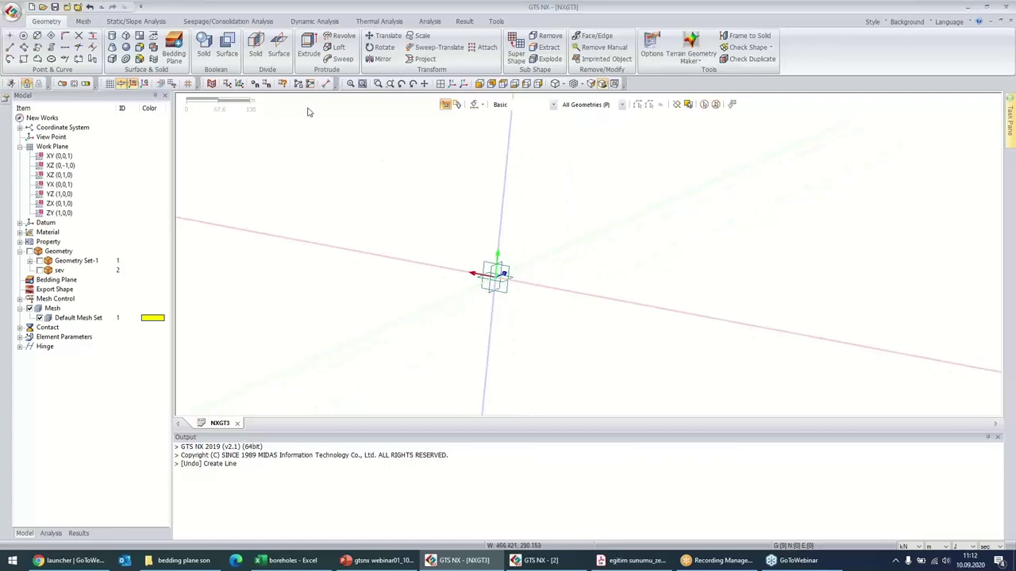
left_click(13, 15)
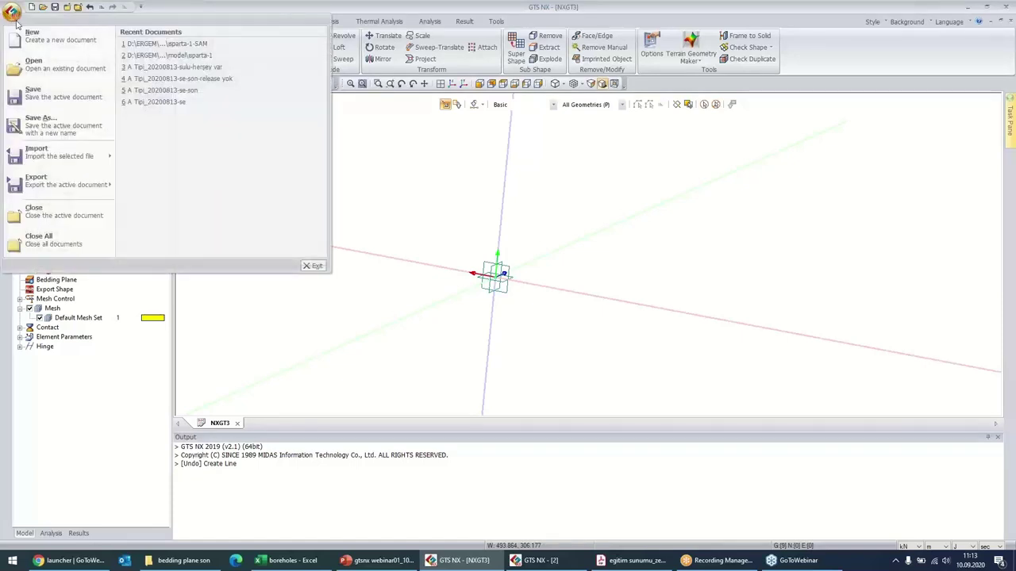
mouse_move(71, 160)
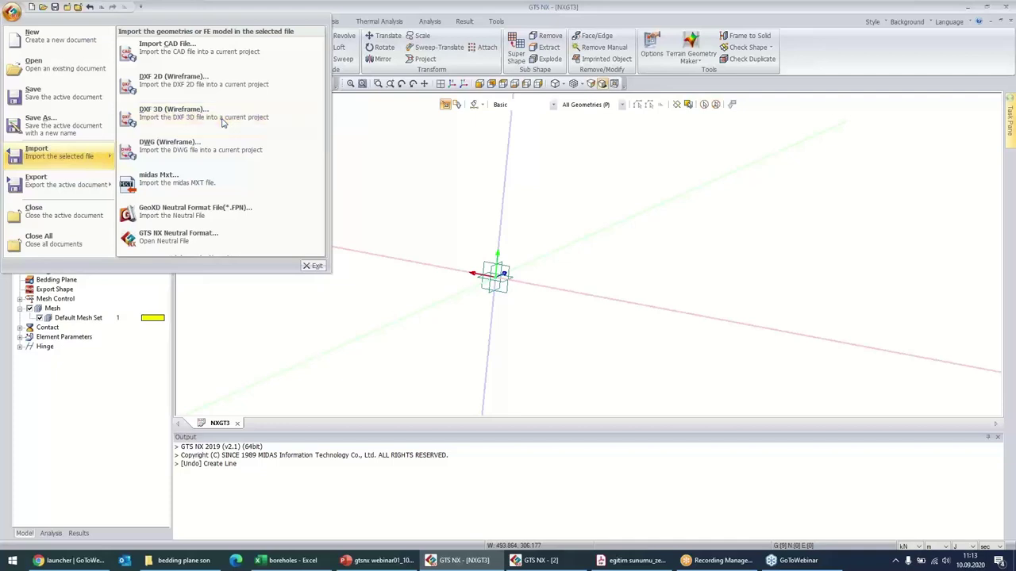
left_click(222, 119)
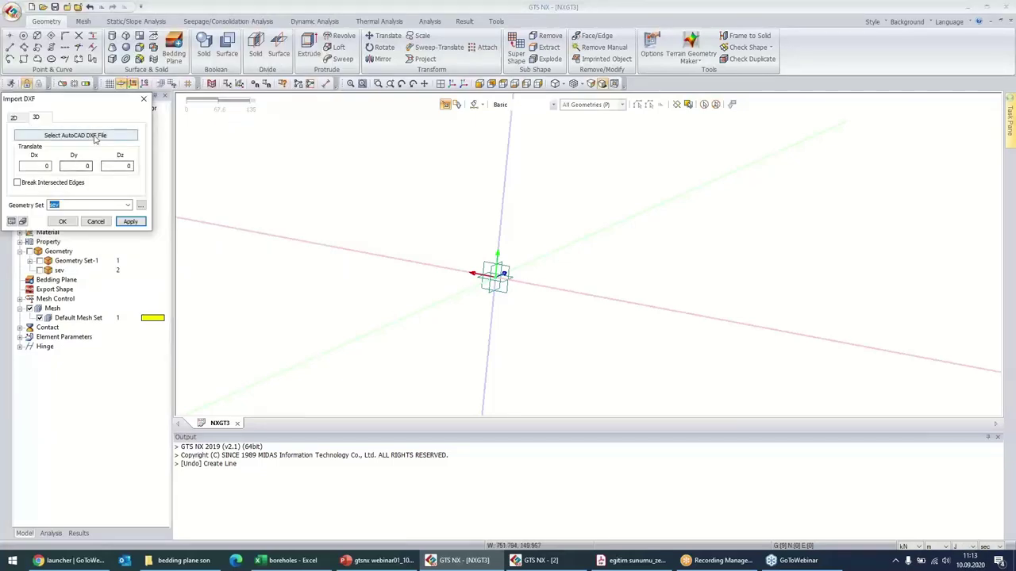
left_click(75, 134)
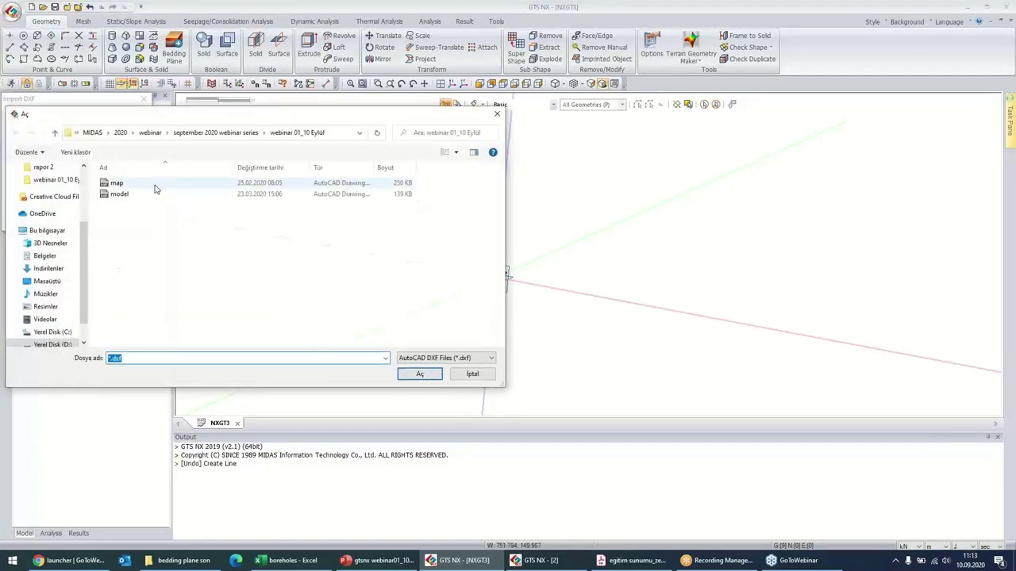
double_click(156, 189)
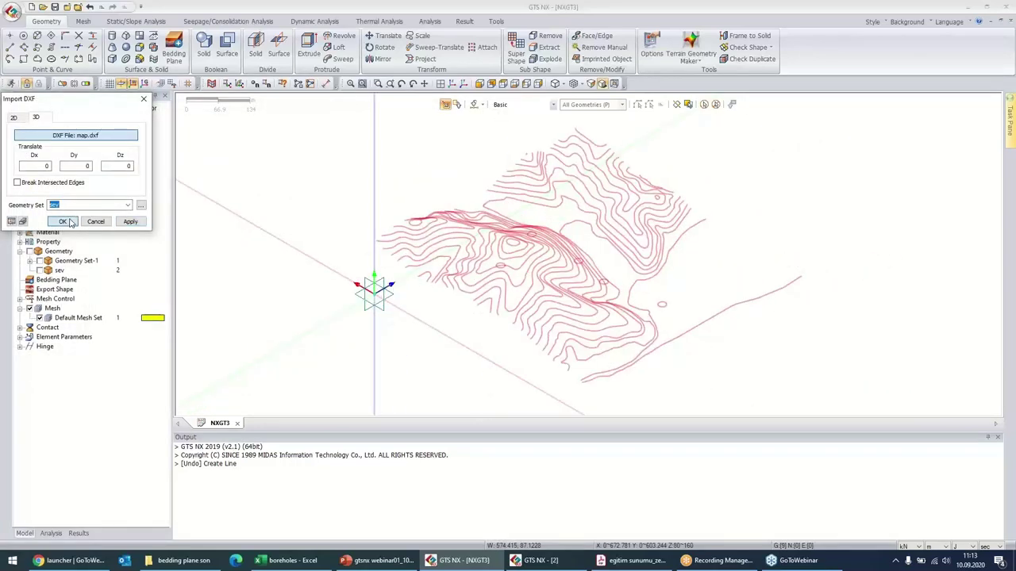
left_click(68, 222)
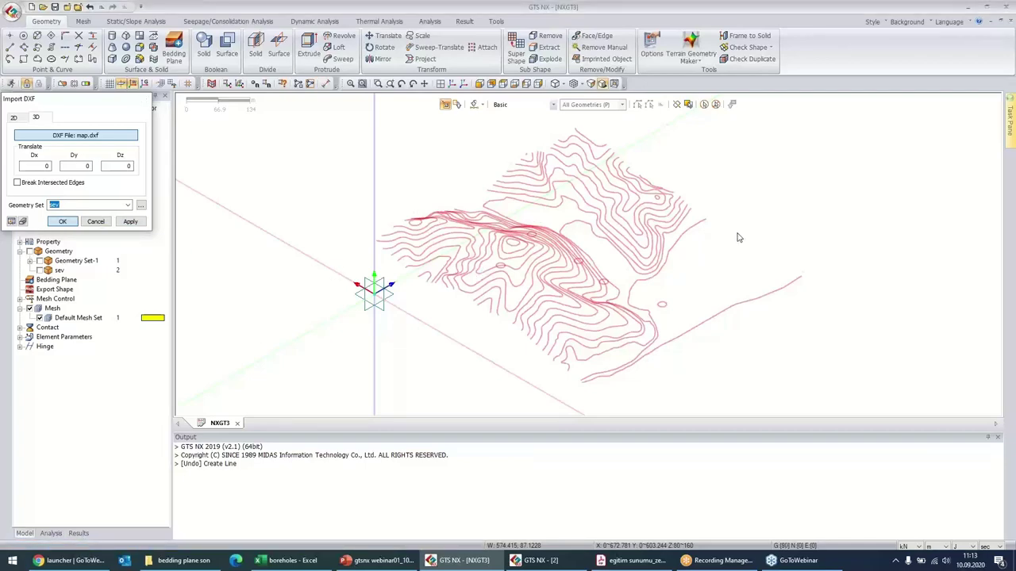
- Hide the topo-1 geometry set so that only the boring circles are displayed, and inspect them from the side
middle_click_drag(738, 238, 580, 264)
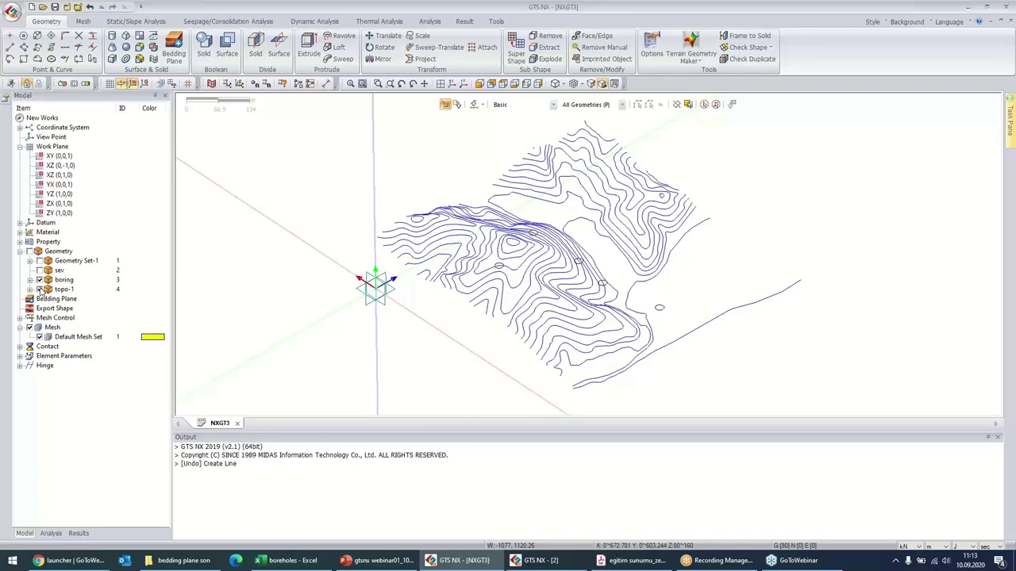
left_click(40, 290)
left_click(40, 290)
left_click(38, 289)
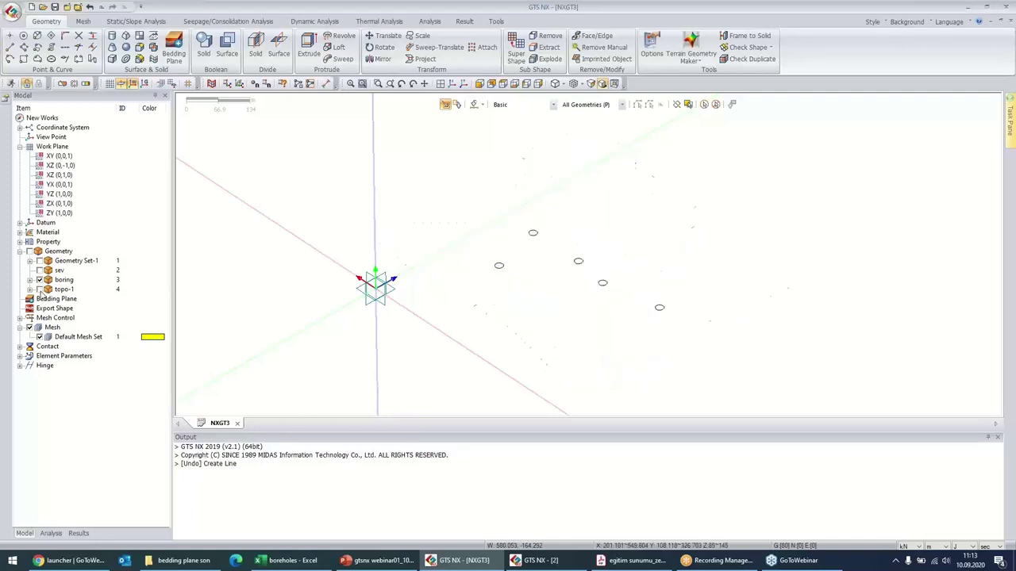
middle_click_drag(521, 293, 646, 293)
middle_click_drag(730, 294, 720, 281)
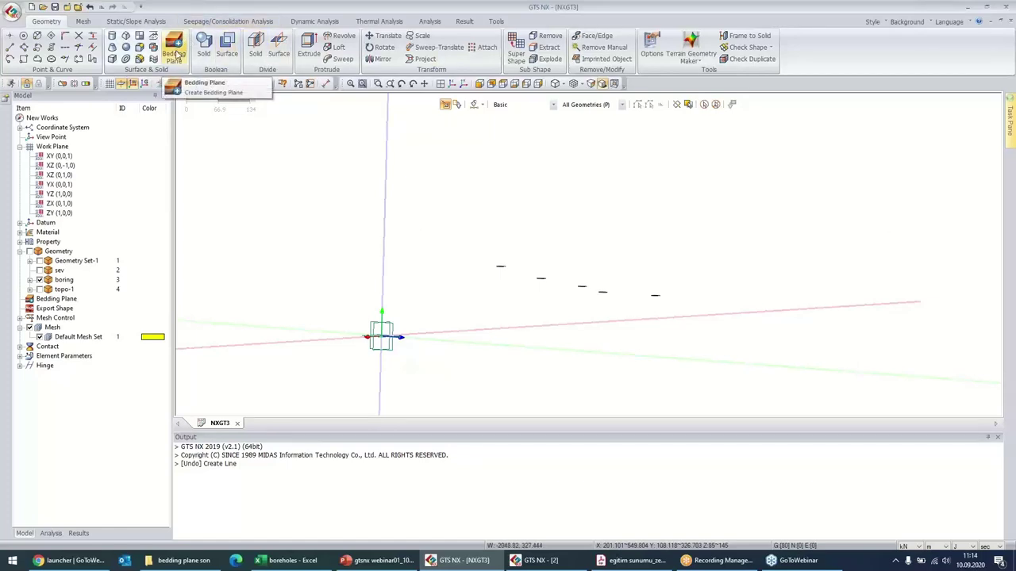
- Start the Bedding Plane Wizard and add borehole bh1 at 259.315, 117.395, 145 with four bedding planes
left_click(176, 53)
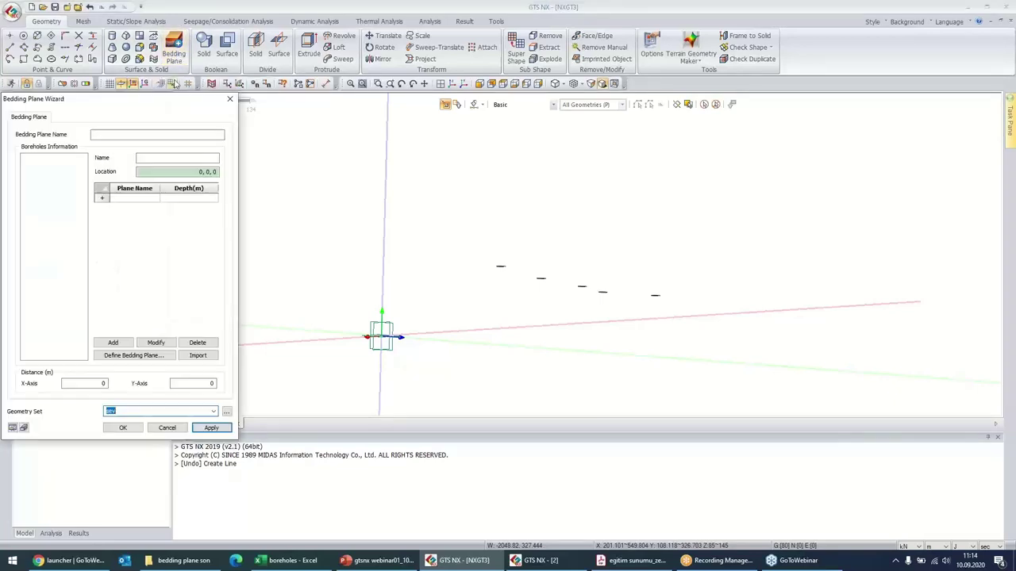
left_click(205, 160)
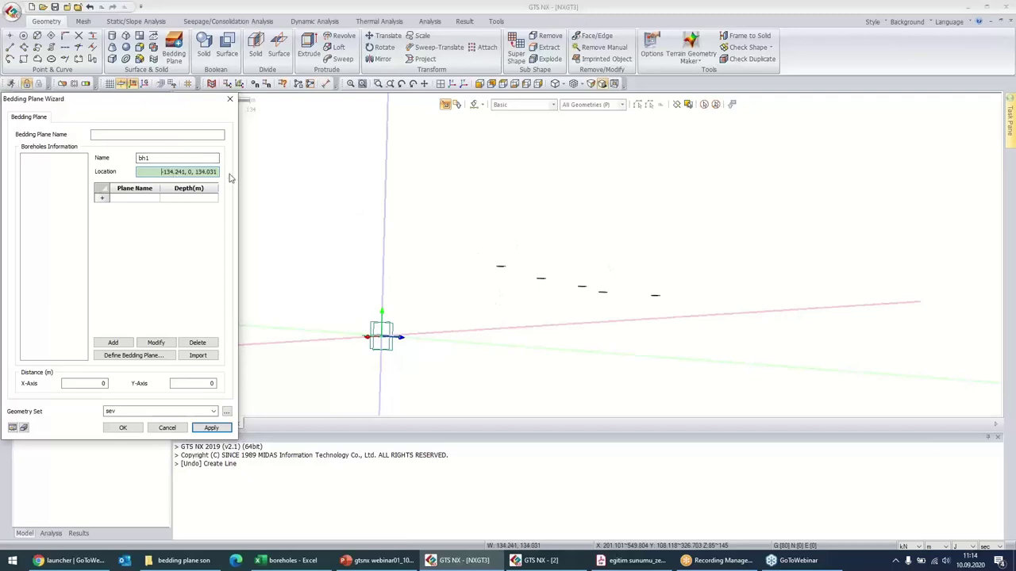
middle_click_drag(497, 329, 498, 269, "ctrl")
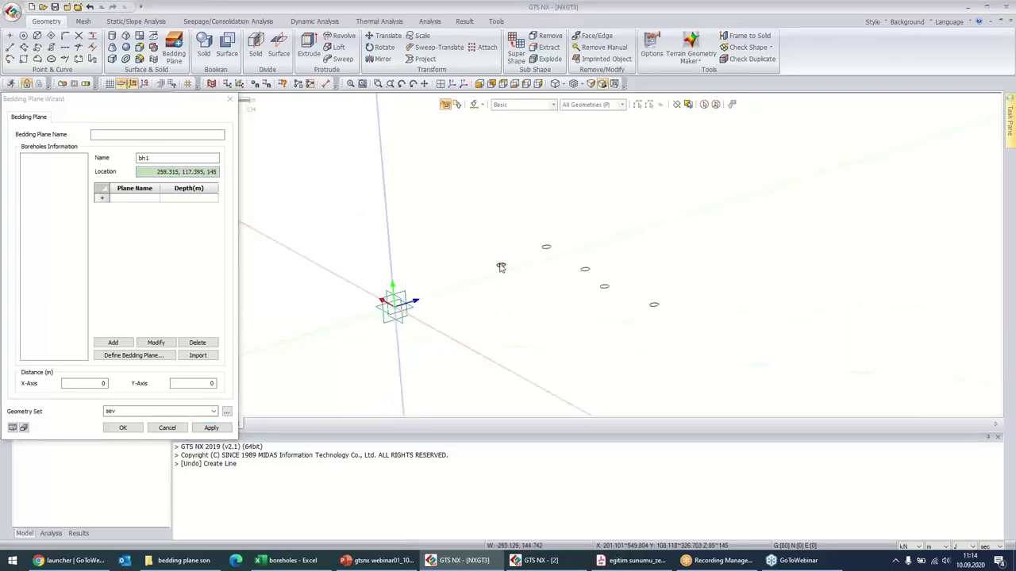
left_click(501, 267)
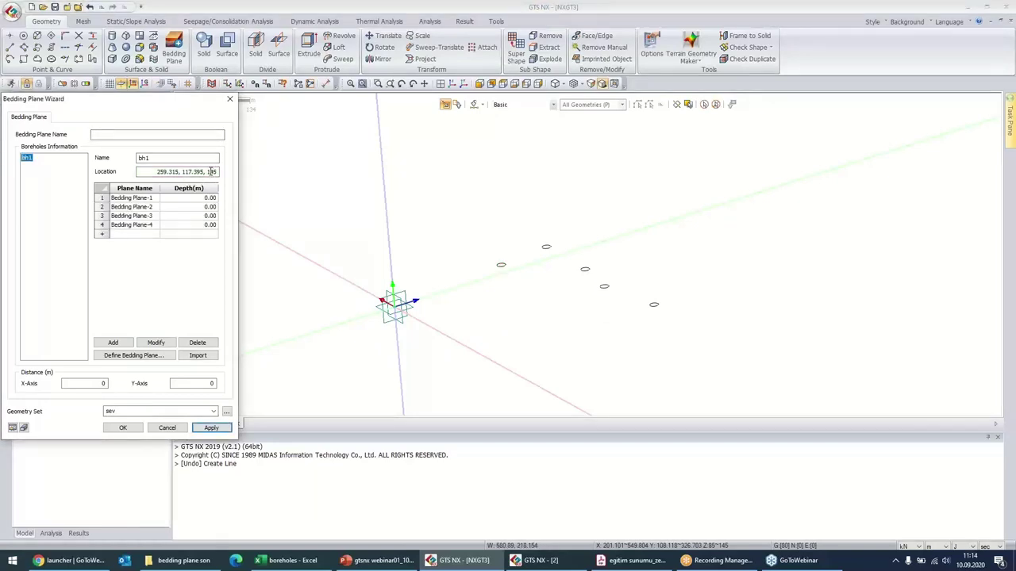
left_click(102, 236)
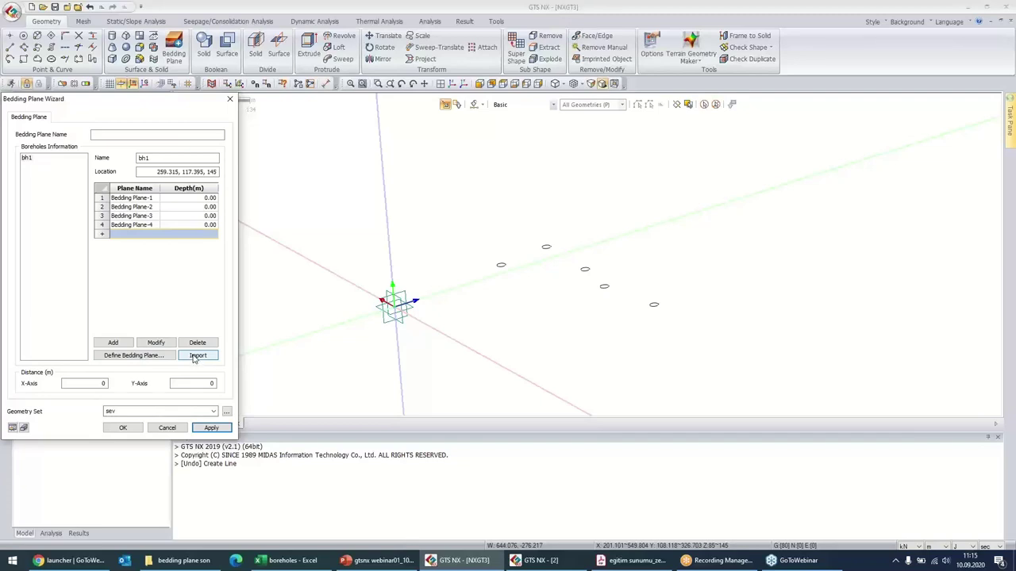
- Switch to the boreholes workbook in Excel and examine the borehole names, locations, plane names and layer depths
left_click(292, 564)
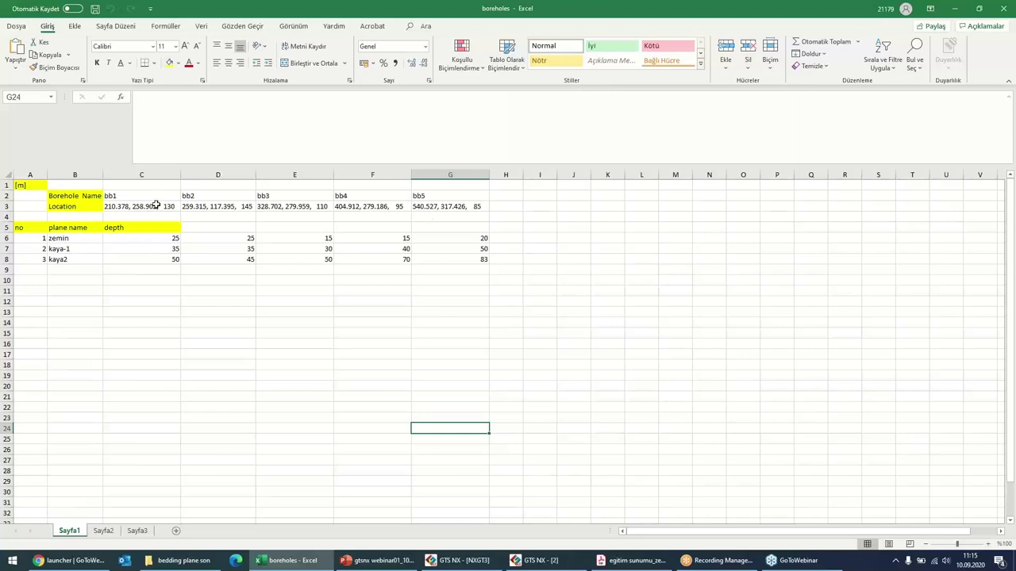
left_click(76, 259)
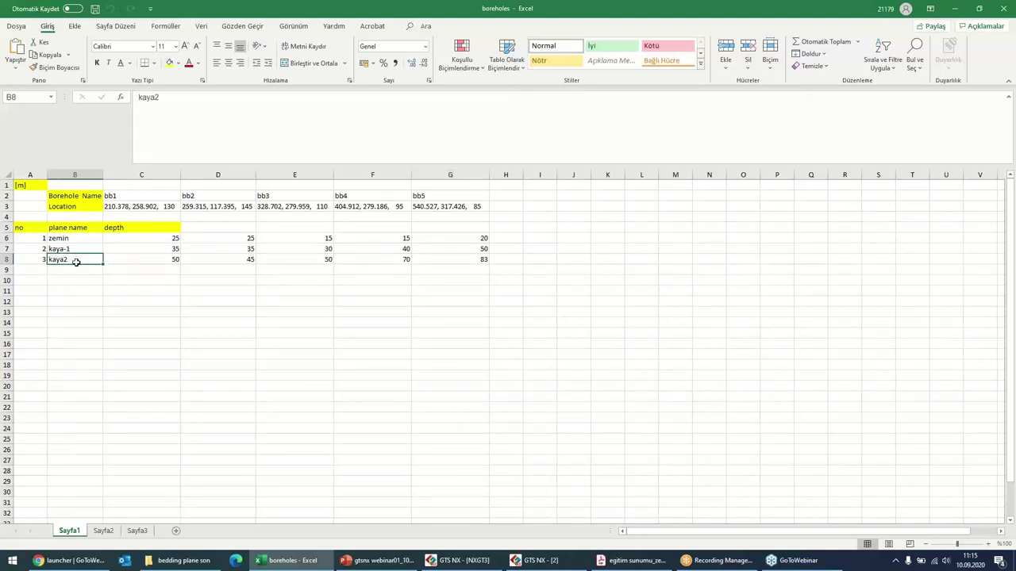
left_click(481, 239)
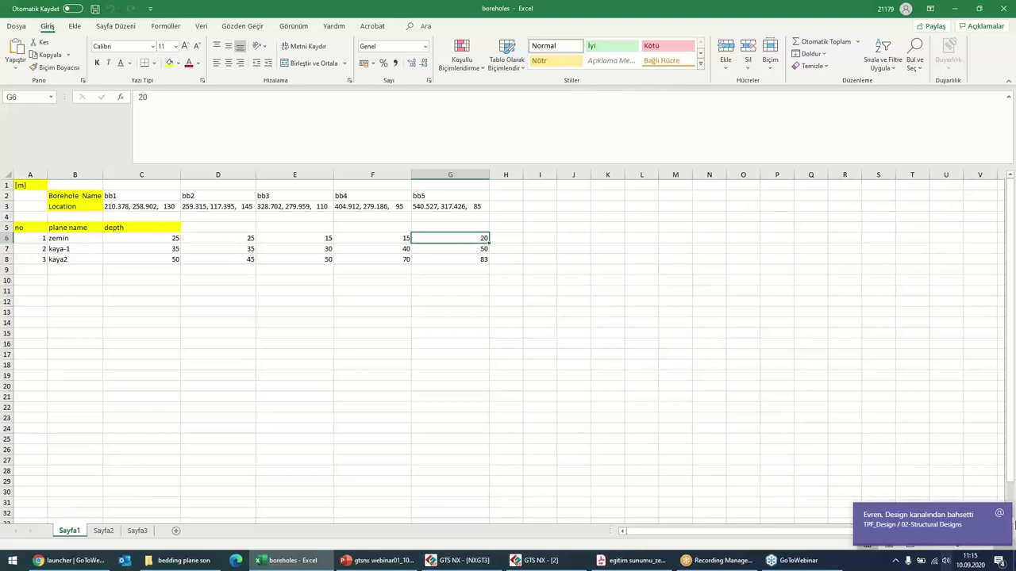
left_click(984, 482)
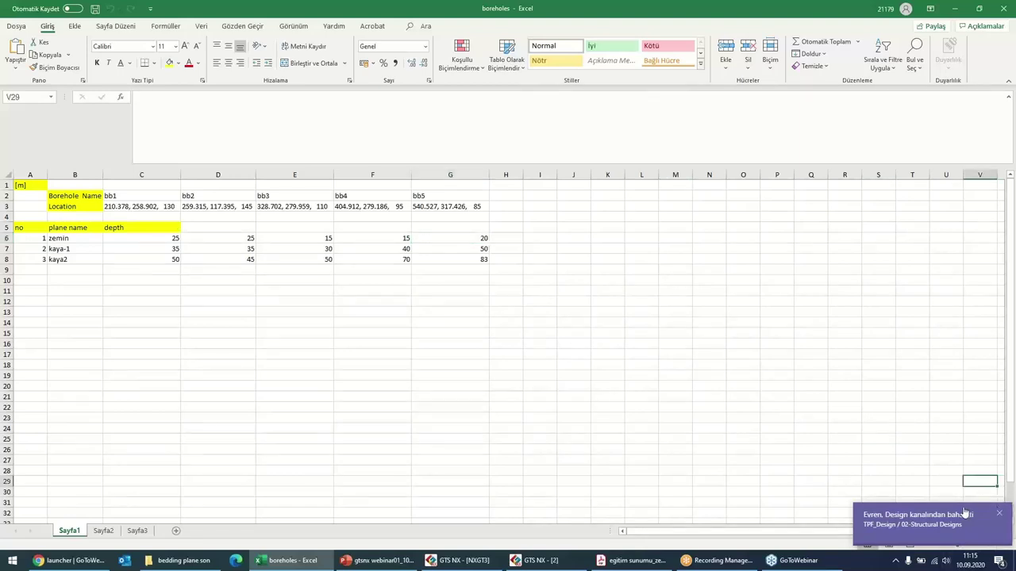
left_click(999, 511)
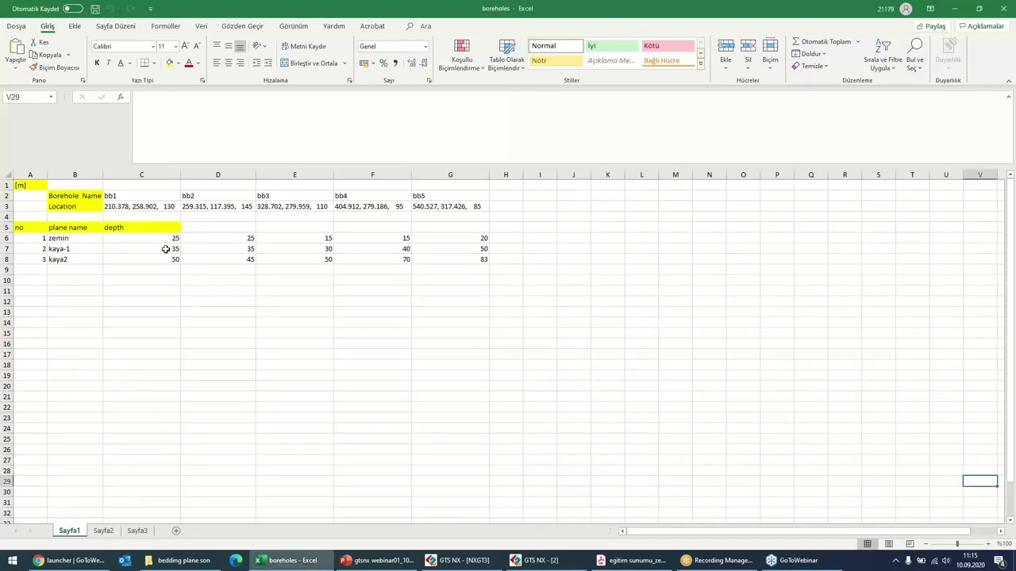
left_click(165, 249)
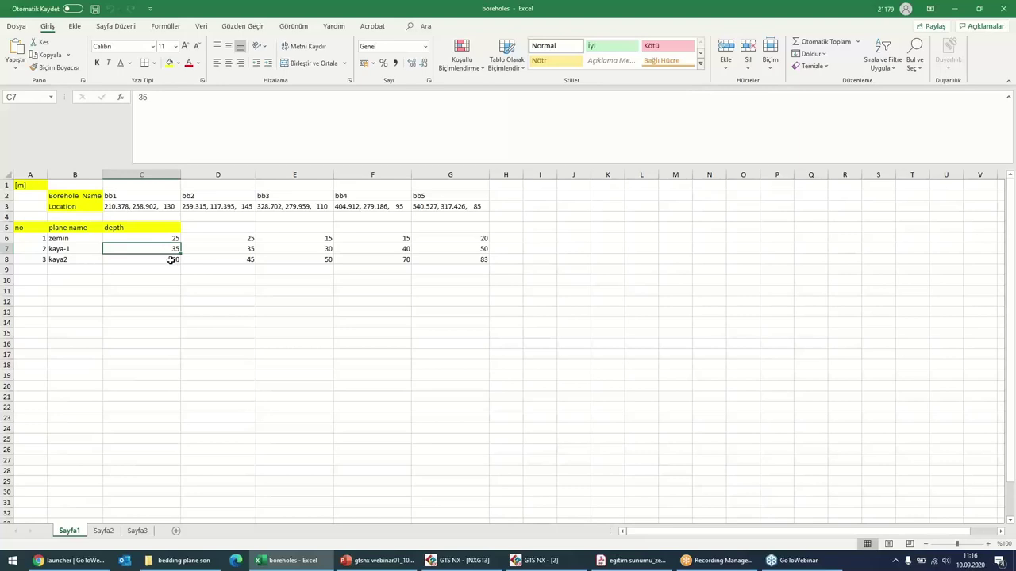
left_click(170, 260)
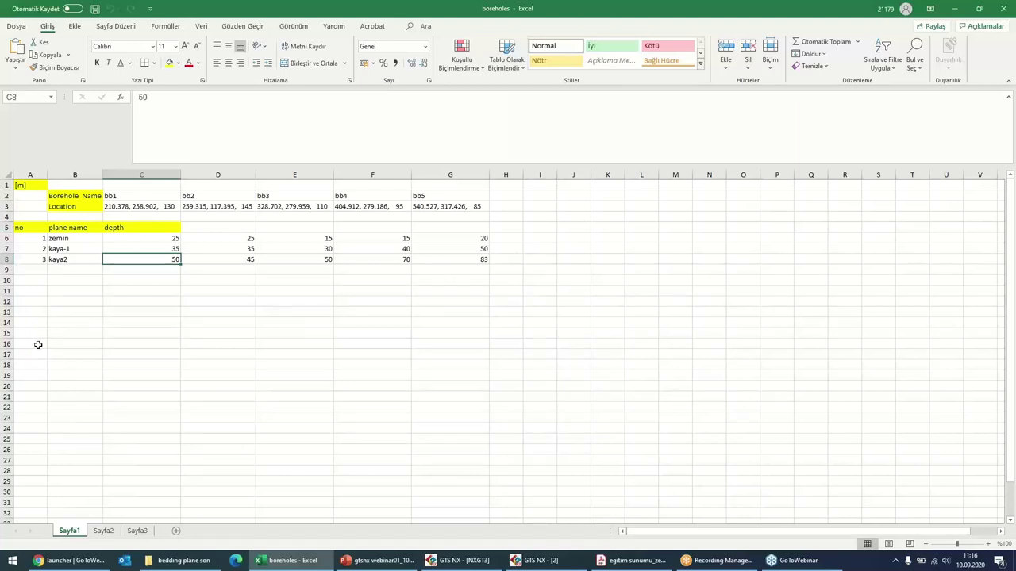
left_click(38, 280)
left_click(38, 326)
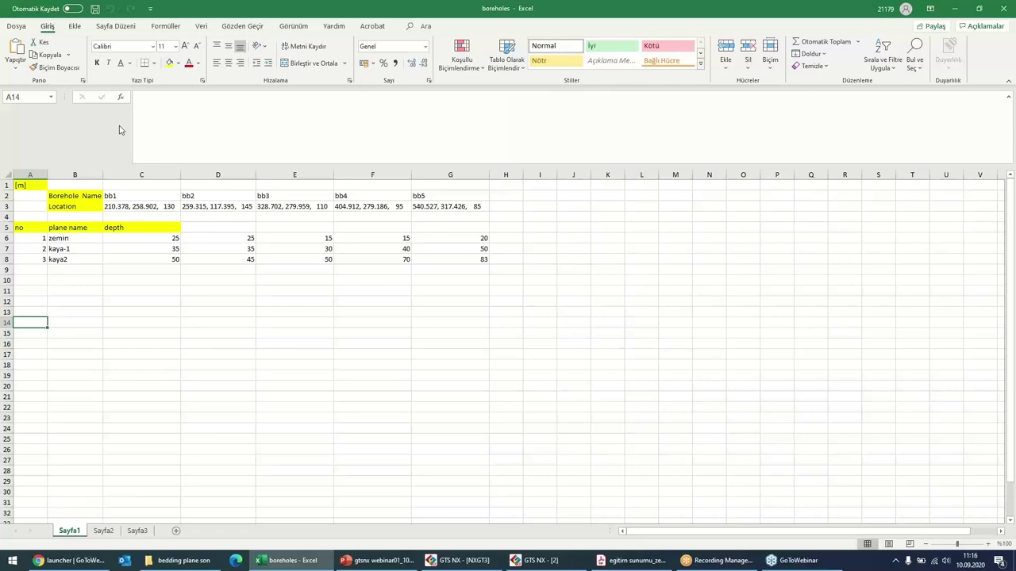
- Return to GTS NX, import the boreholes Excel file into the Bedding Plane Wizard and delete the manually added borehole bh1
left_click(472, 562)
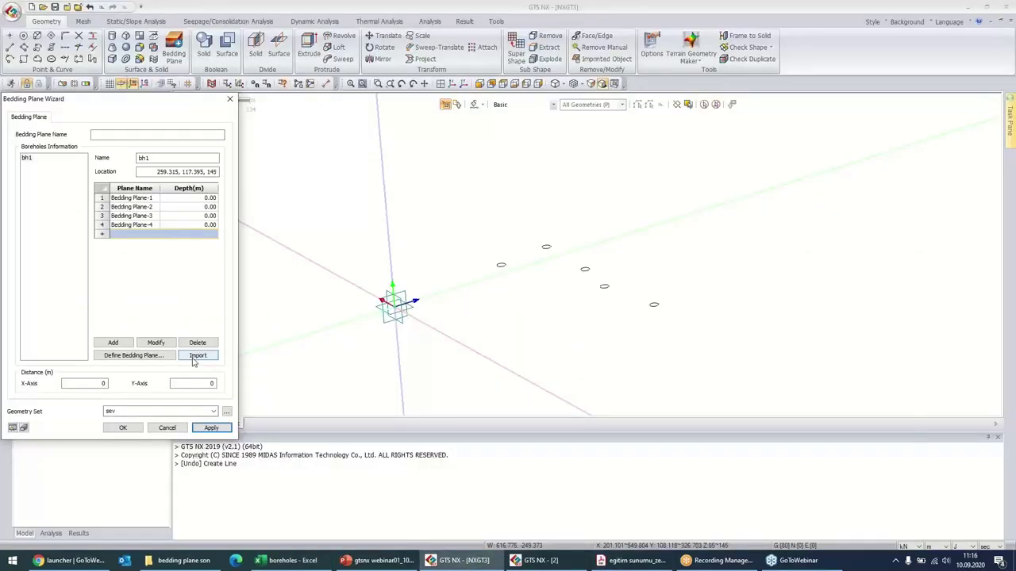
left_click(192, 361)
left_click(121, 187)
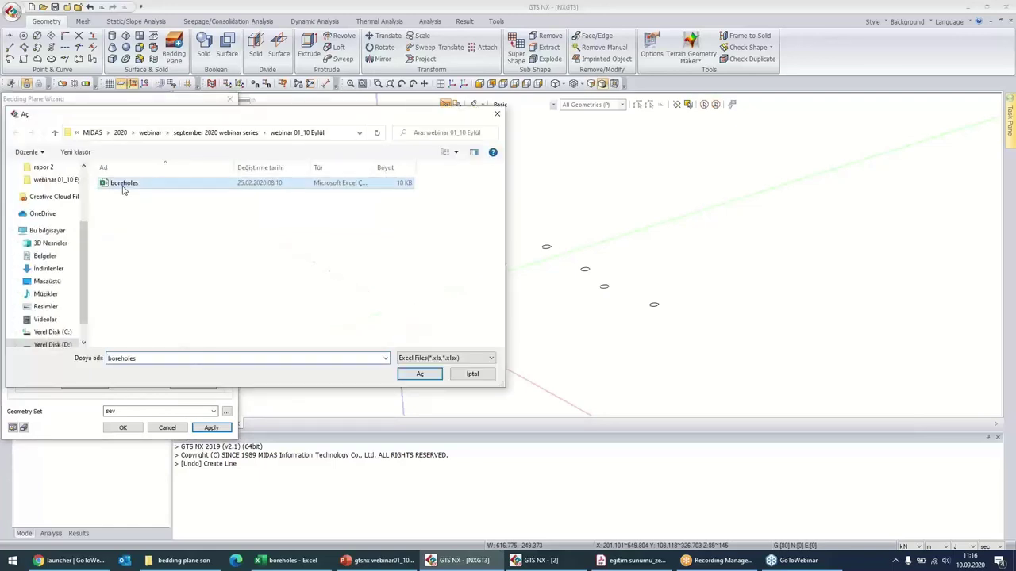
double_click(123, 184)
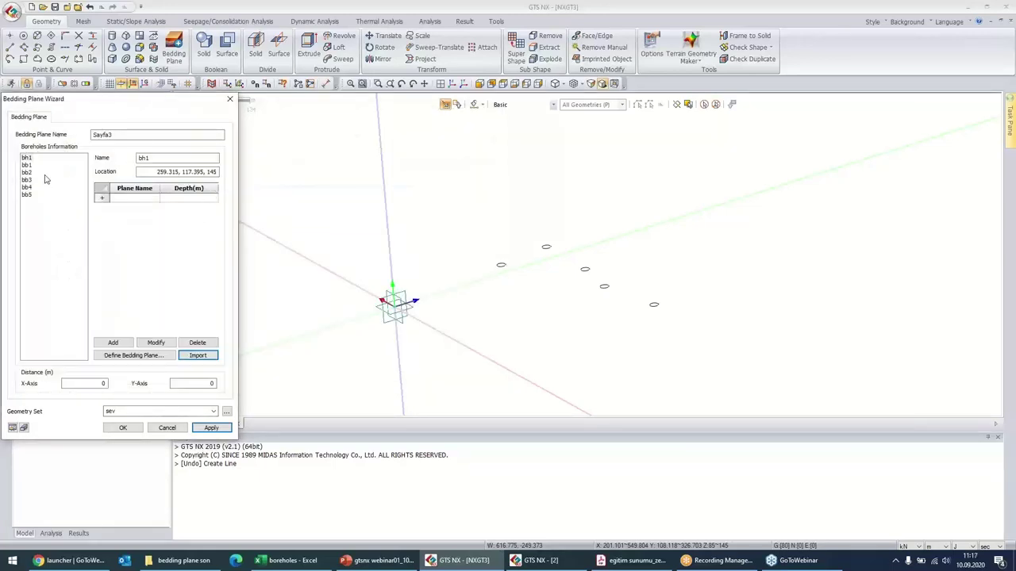
left_click(27, 158)
left_click(198, 356)
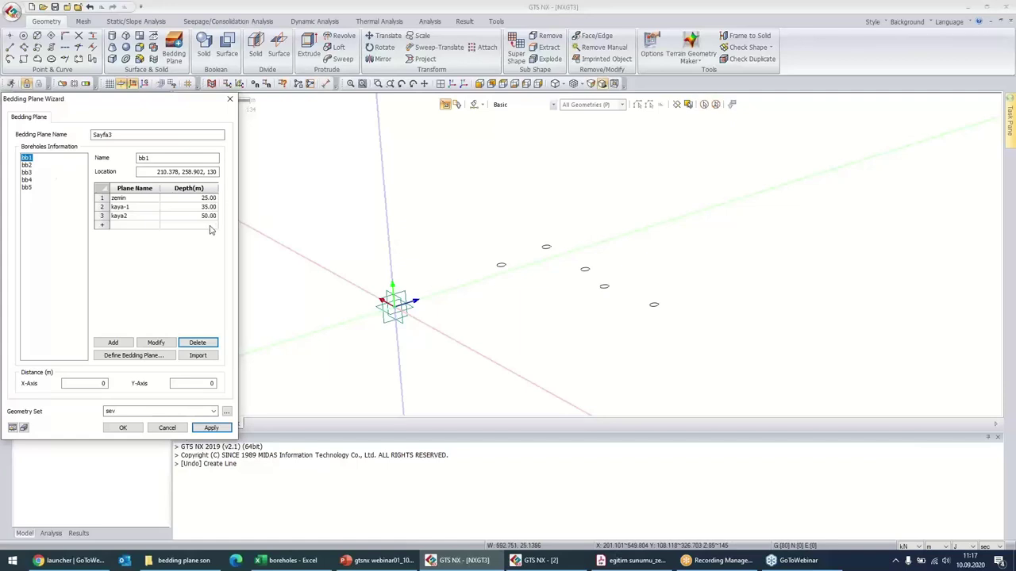
- Check the plane depths of boreholes bb2 to bb5 and preview the resulting bedding planes from several angles
left_click(26, 165)
left_click(26, 172)
left_click(27, 180)
left_click(27, 187)
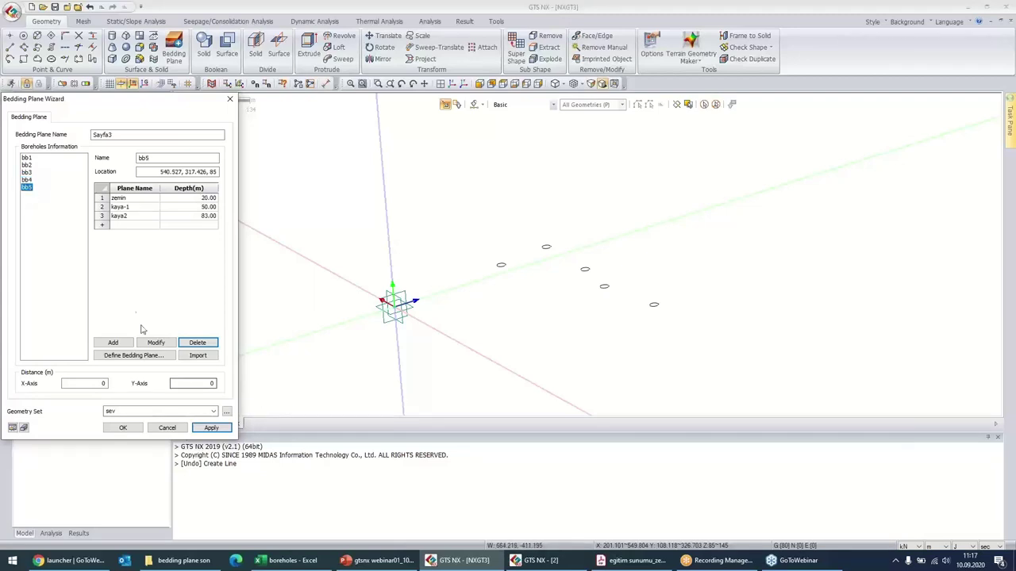
left_click(12, 429)
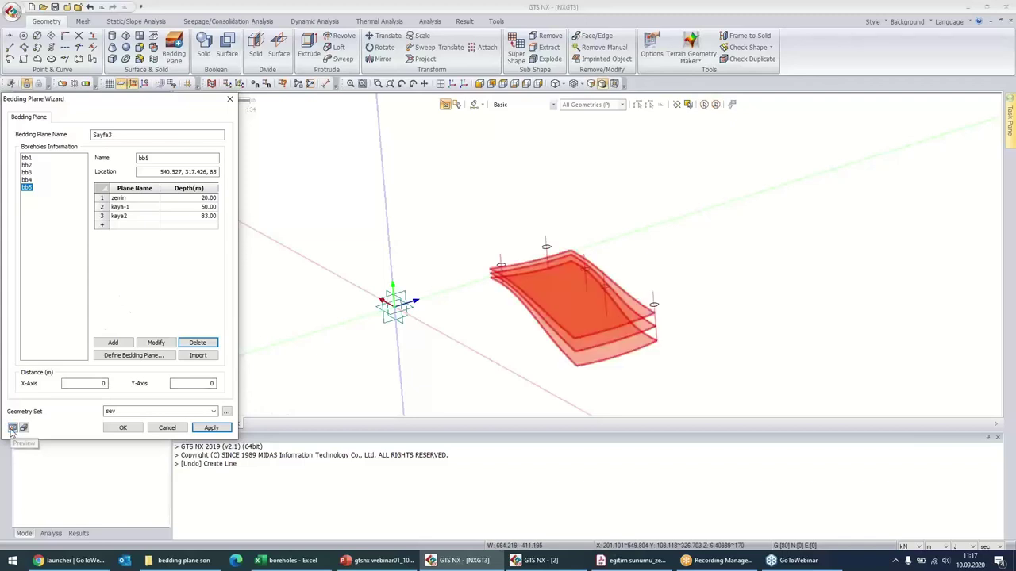
middle_click_drag(521, 335, 473, 254, "ctrl")
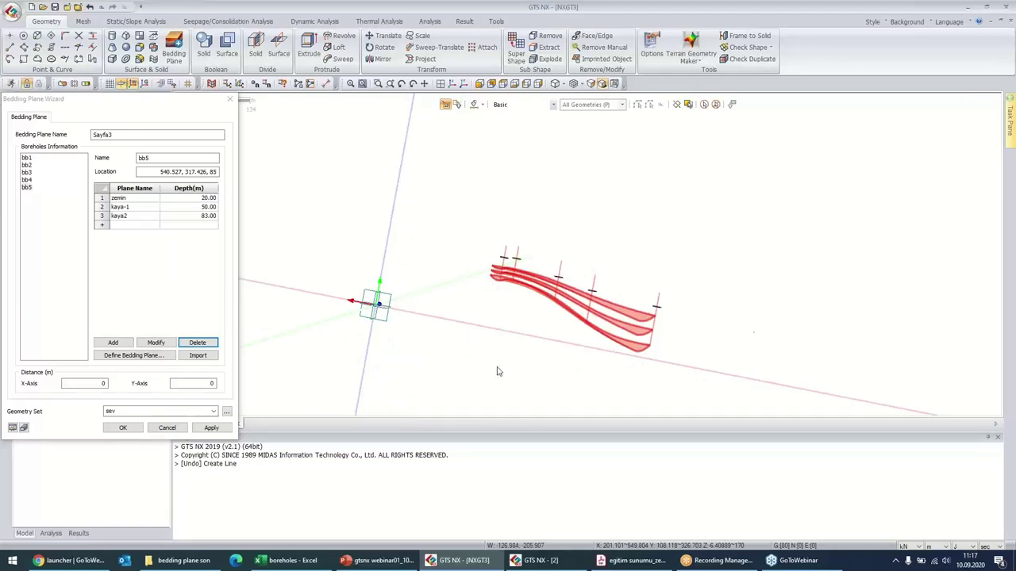
mouse_move(540, 337)
middle_mouse_down("ctrl")
mouse_move(544, 370)
mouse_move(529, 358)
mouse_move(540, 349)
middle_mouse_up("ctrl")
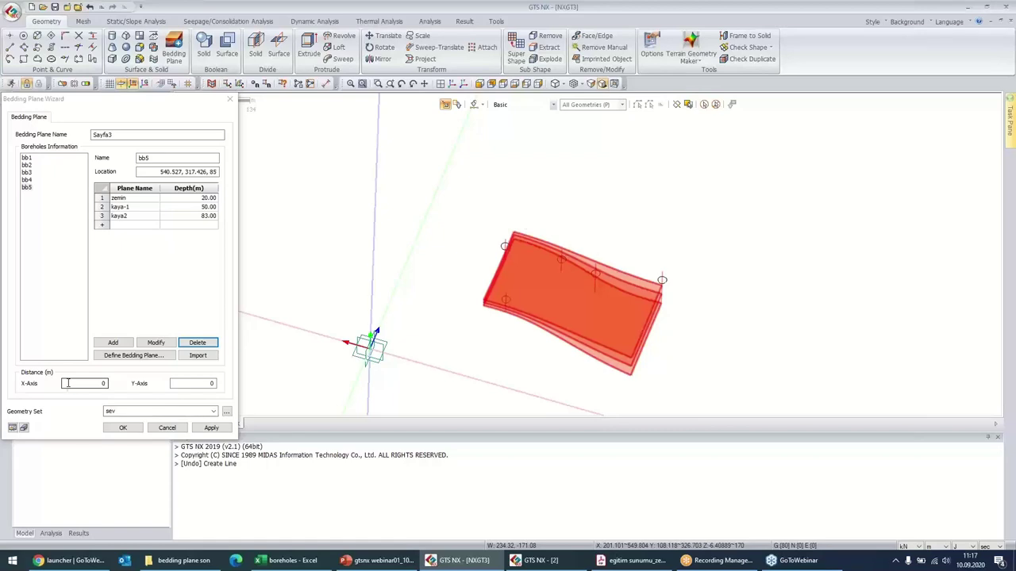
- Set the bedding planes' X-axis and Y-axis distances to 50 m and preview the extended surfaces
double_click(92, 383)
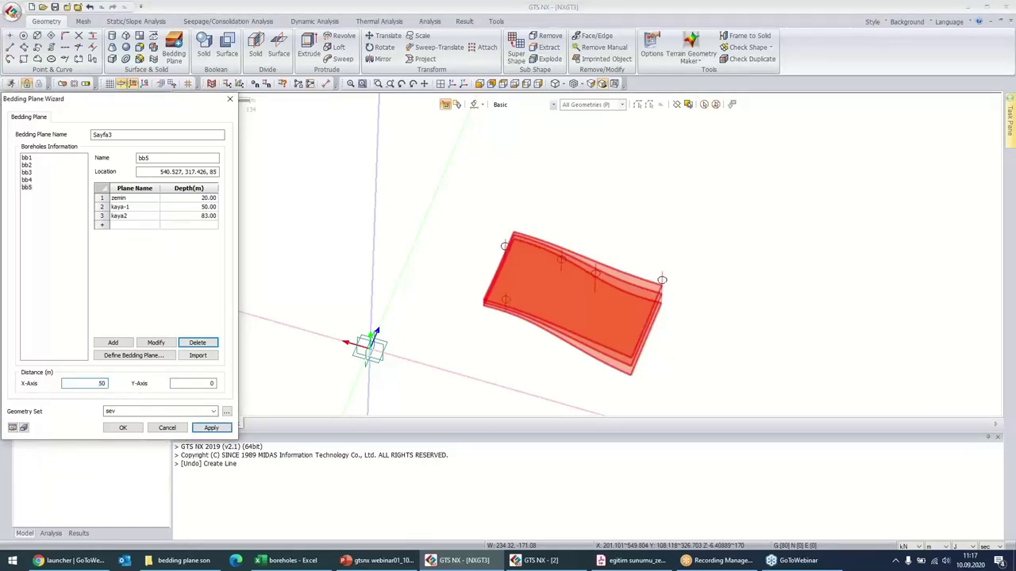
double_click(211, 383)
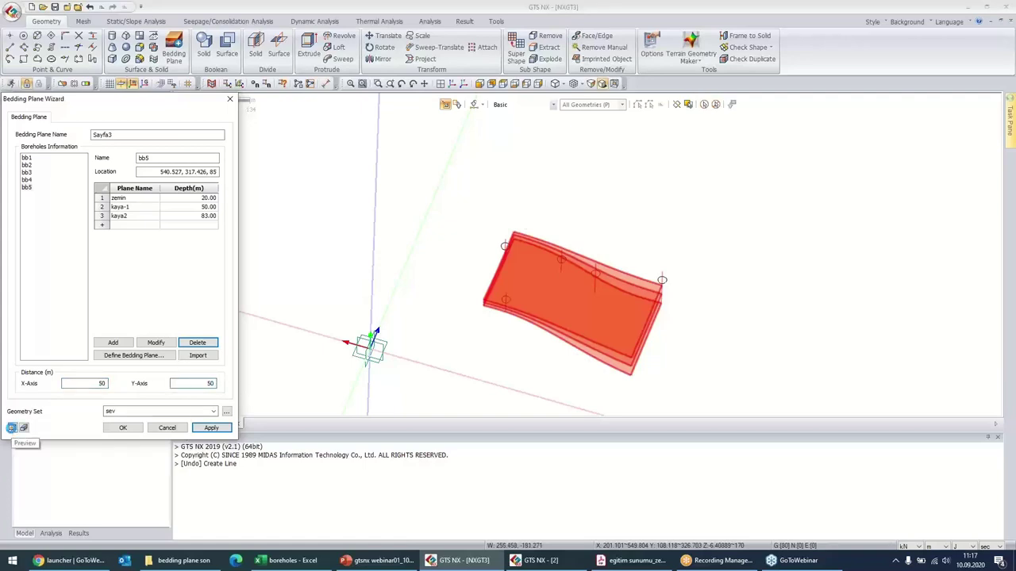
left_click(11, 427)
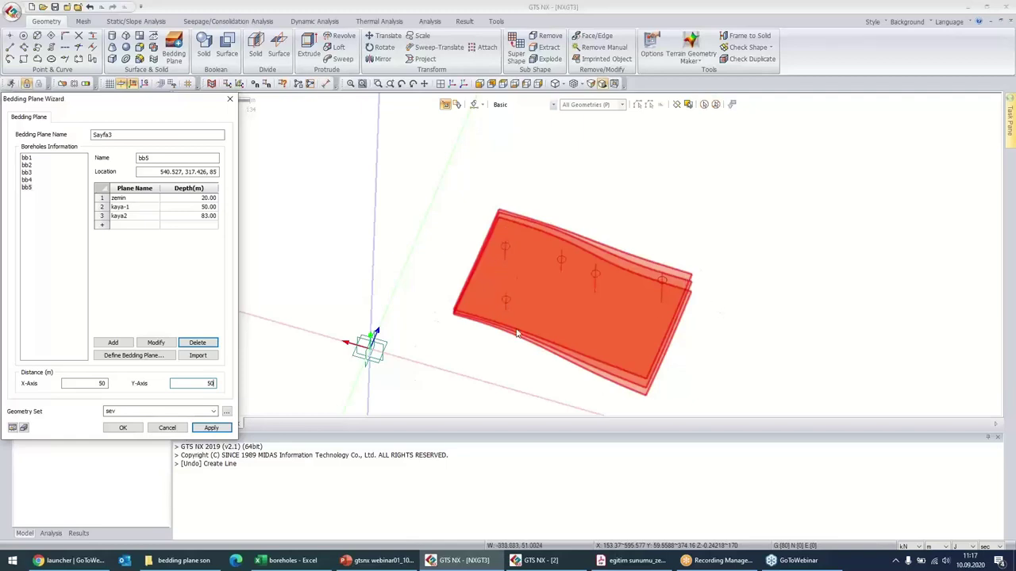
- Set the X-axis and Y-axis distances to 0 m, generate the bedding planes in geometry set sondaj and inspect them from several angles
double_click(102, 384)
type("0")
double_click(209, 383)
type("0")
key("Tab")
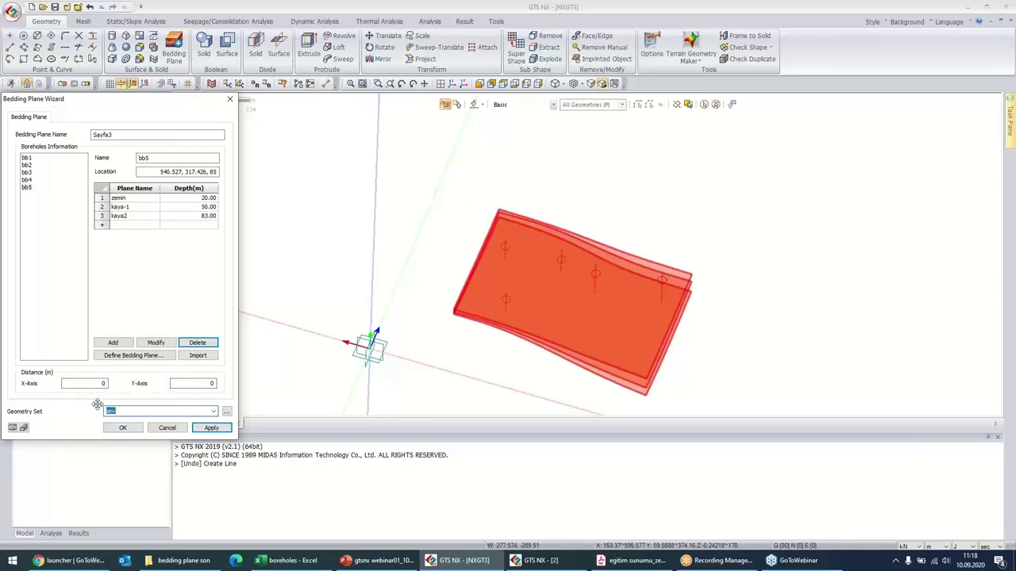
type("sondaj")
left_click(119, 427)
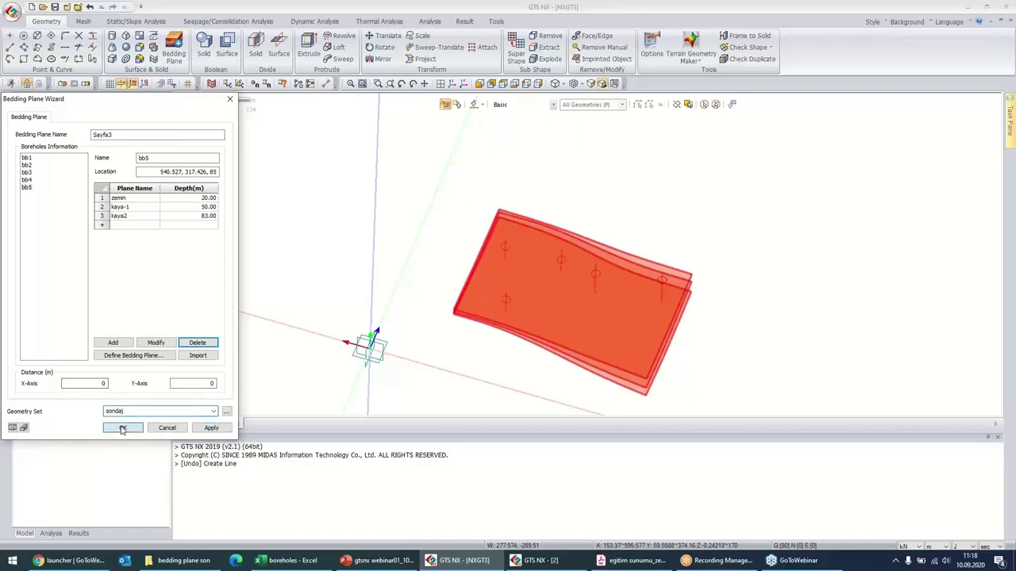
middle_click_drag(633, 355, 649, 336)
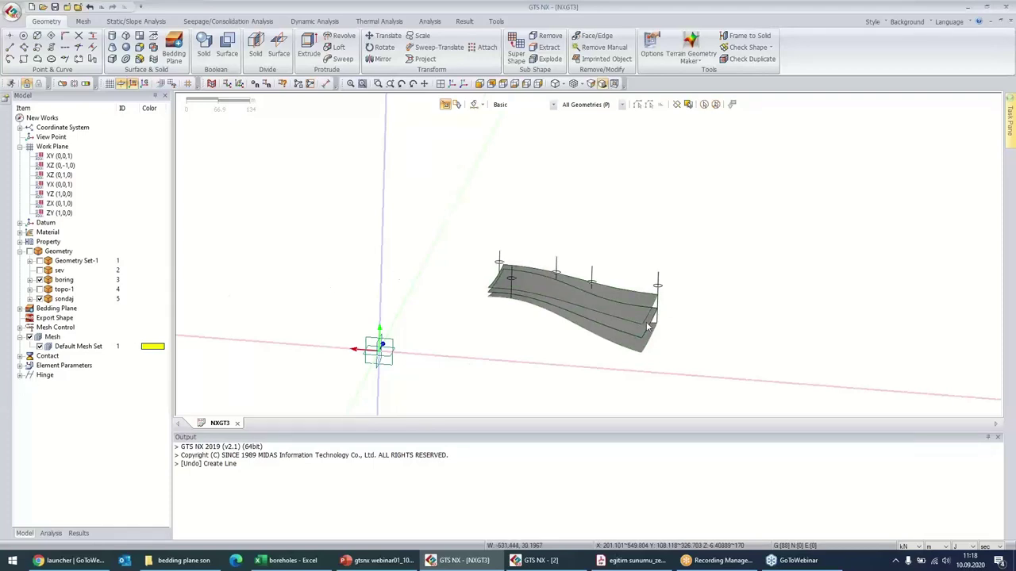
middle_click_drag(529, 278, 574, 330)
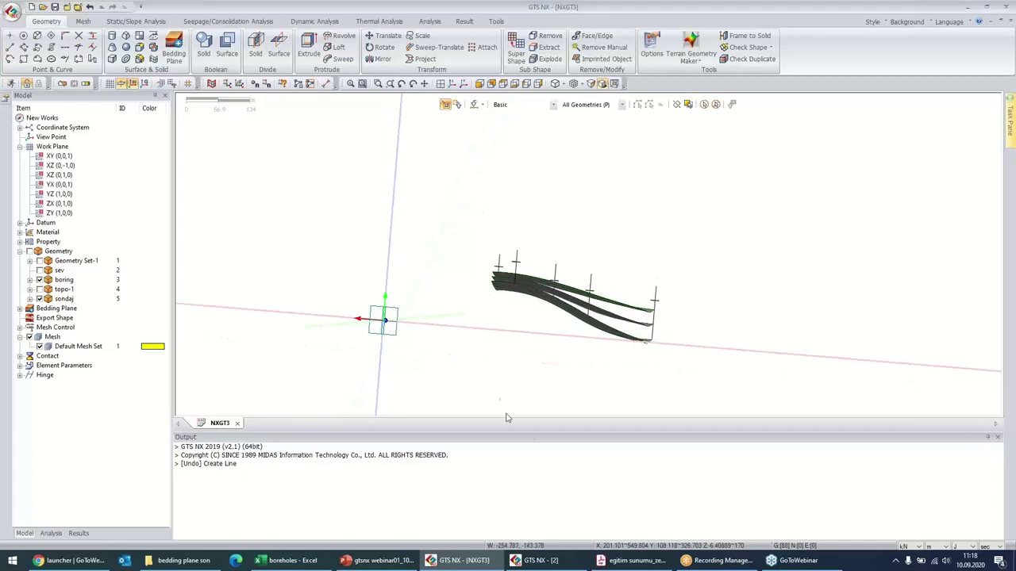
middle_click_drag(639, 357, 516, 250)
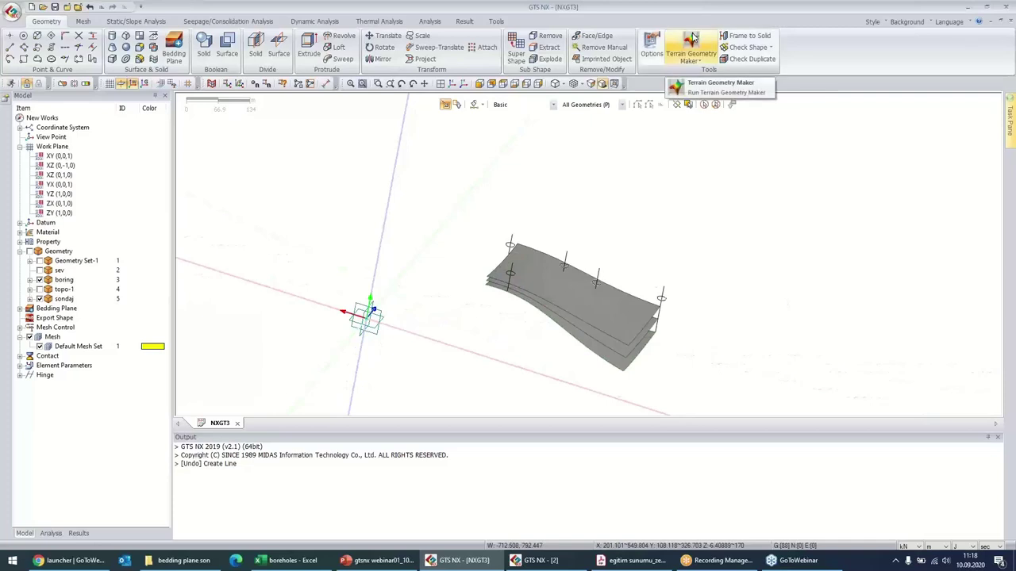
- Launch Terrain Geometry Maker and choose map.dxf as the AutoCAD DXF file to import
left_click(693, 38)
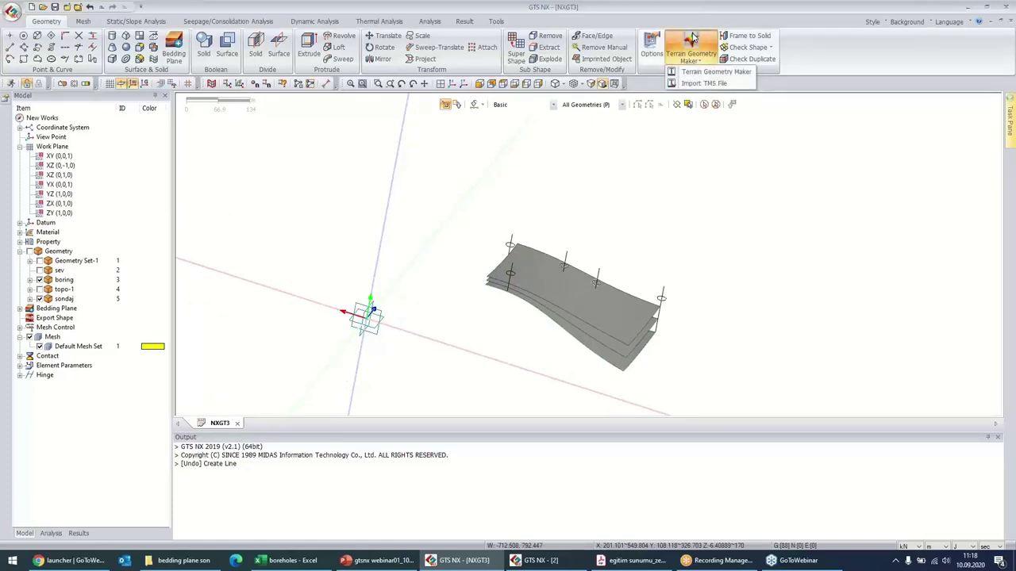
left_click(716, 73)
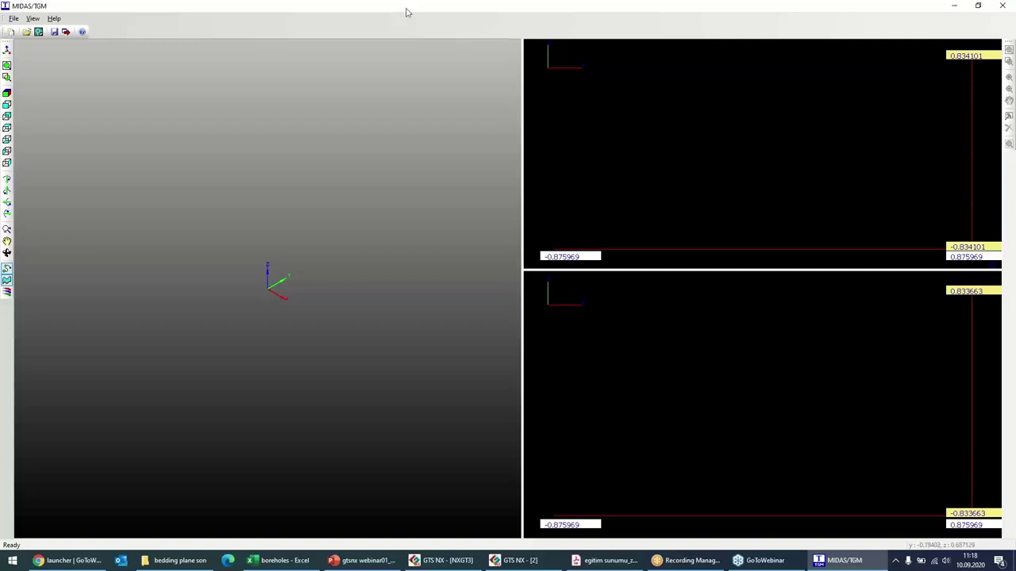
left_click(14, 19)
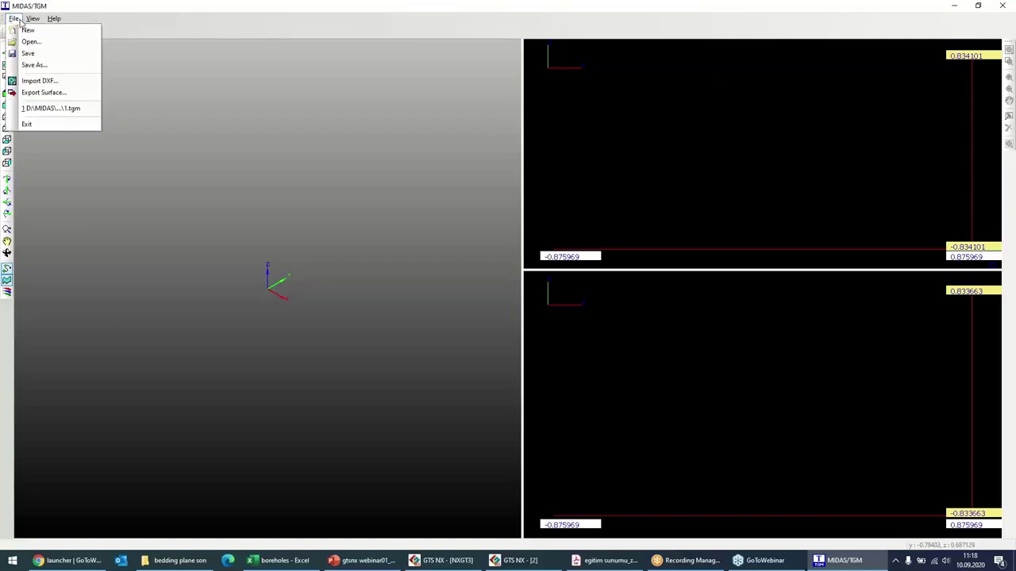
left_click(40, 80)
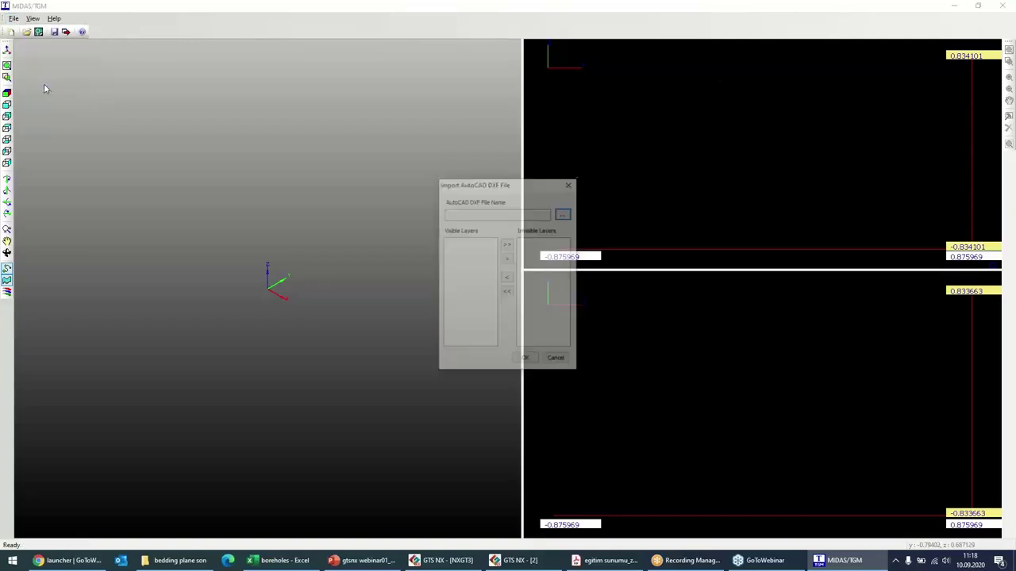
left_click(564, 216)
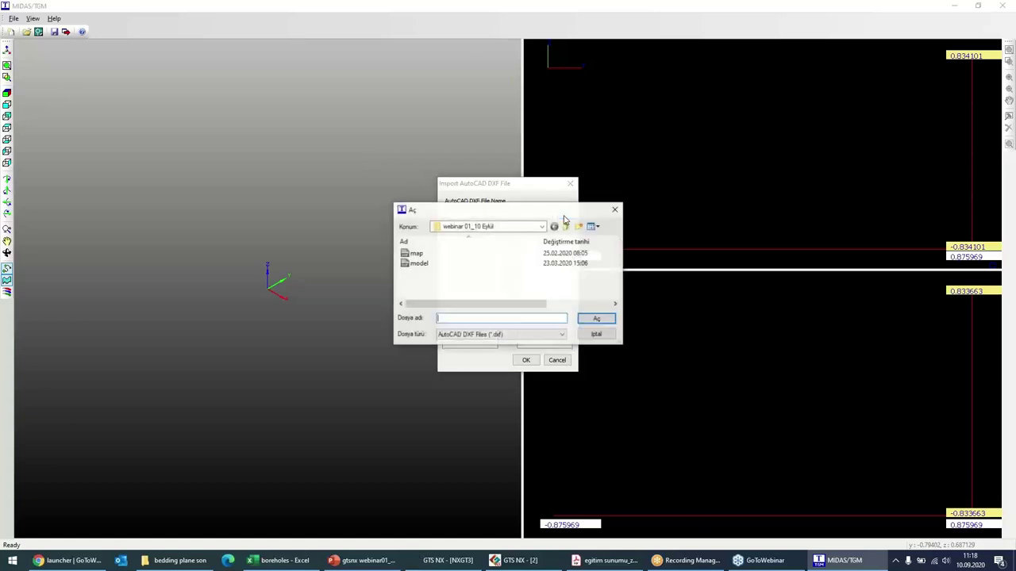
double_click(414, 255)
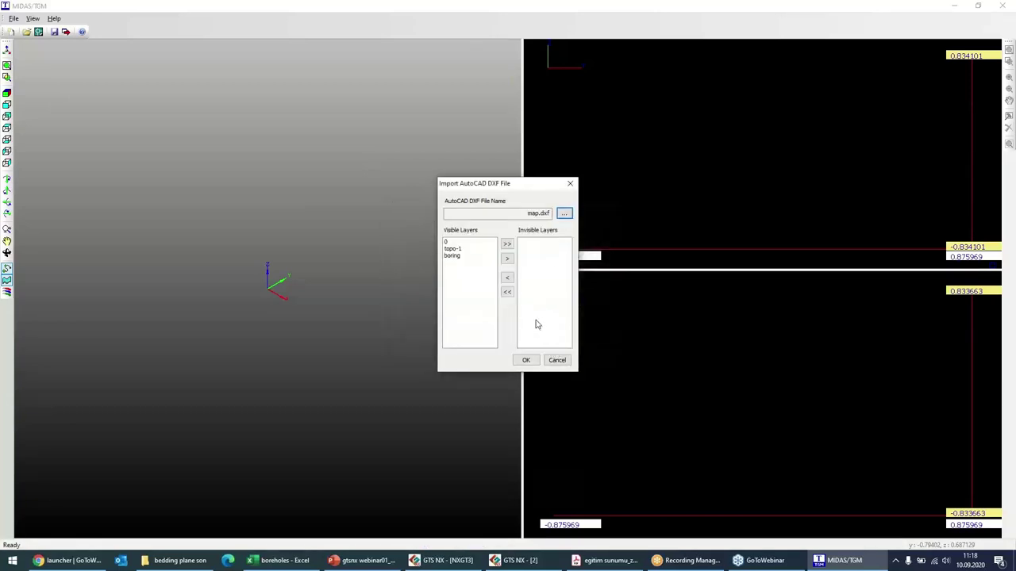
- Make the boring and 0 layers invisible and import only the topo-1 contour layer
left_click(454, 255)
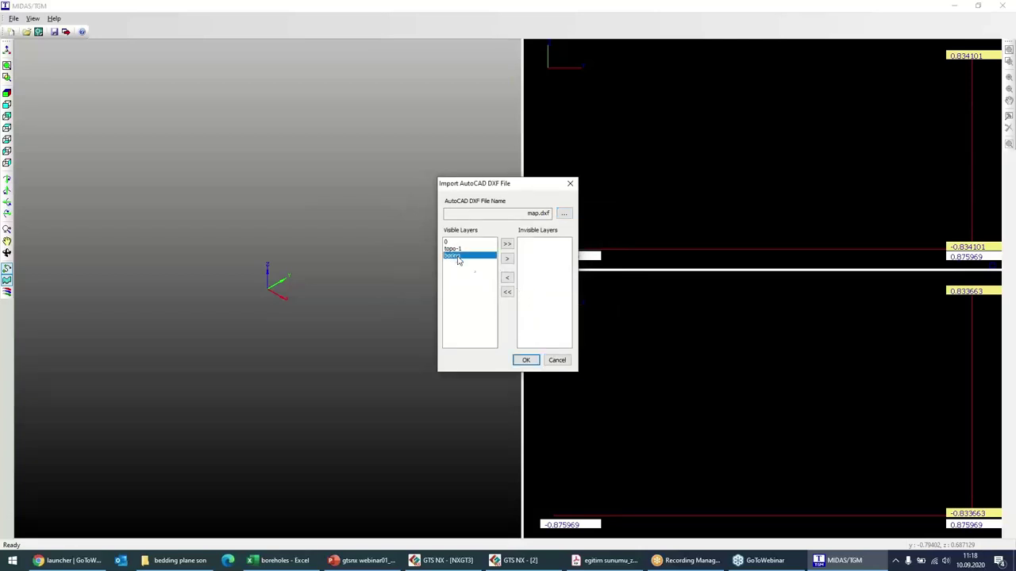
left_click(507, 260)
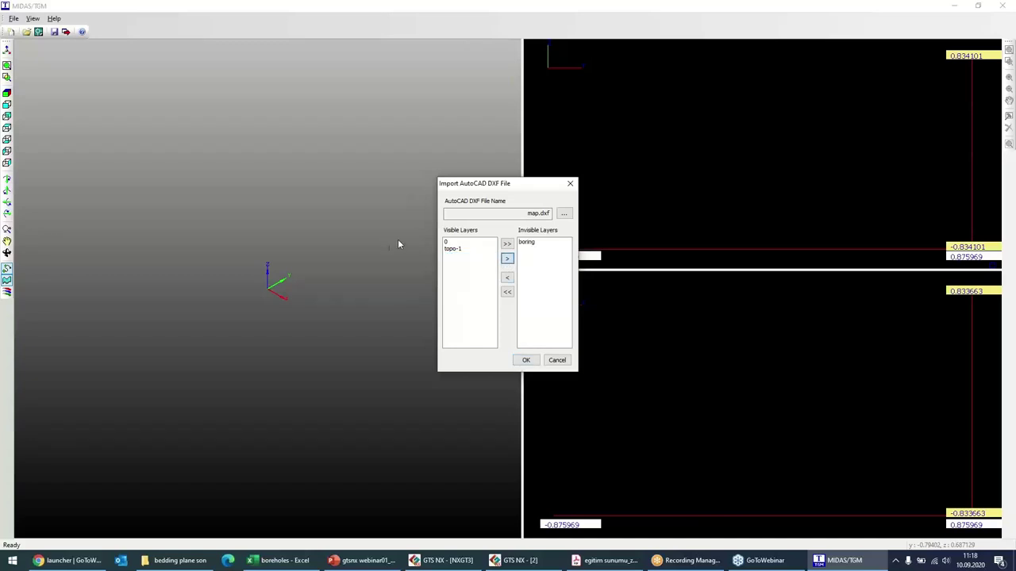
left_click(447, 242)
left_click(507, 259)
left_click(527, 361)
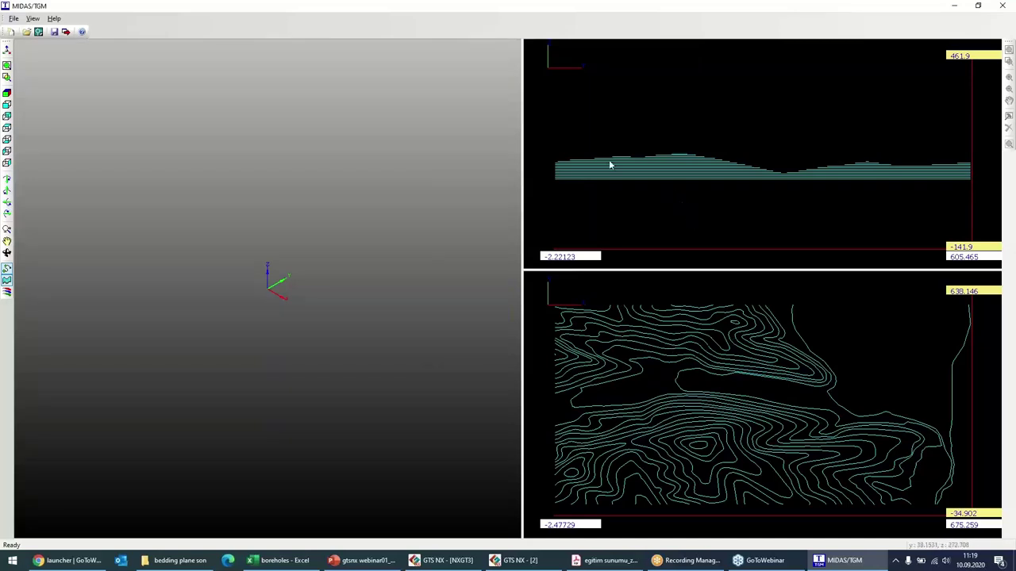
left_click(666, 385)
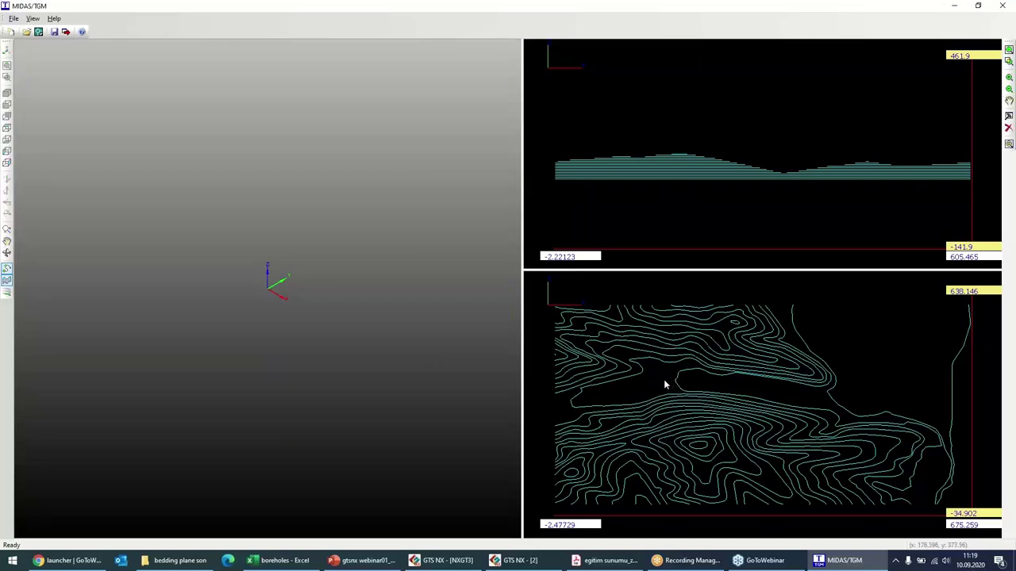
- Start generating terrain geometry and select all contour lines in the plan view as the base contours
left_click(1009, 144)
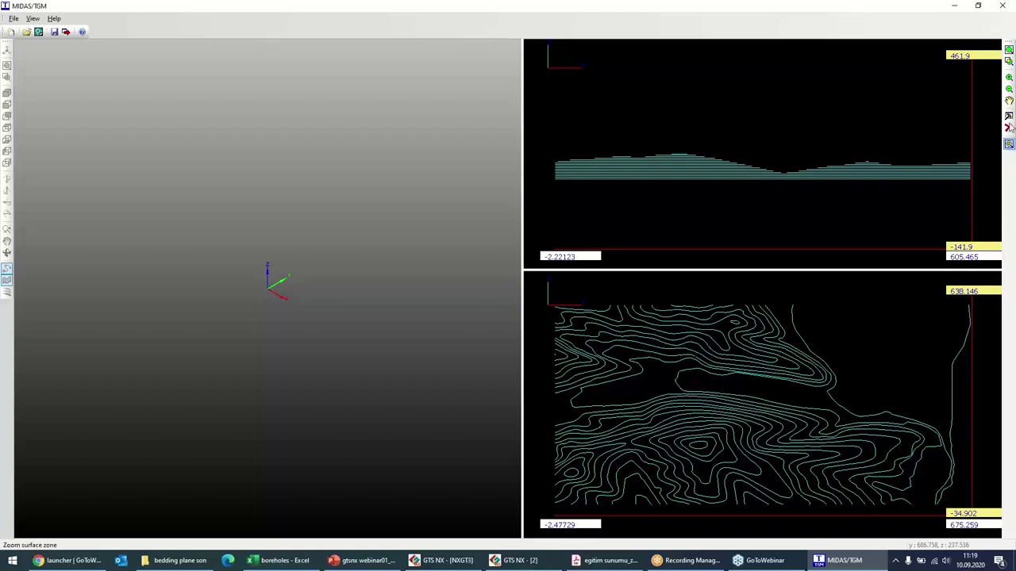
left_click(1009, 116)
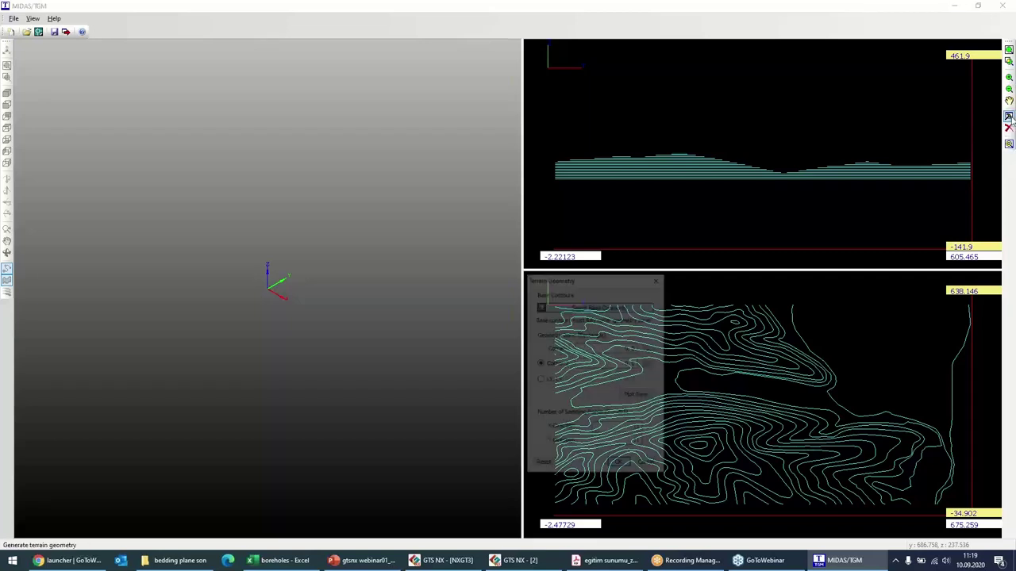
left_click_drag(593, 284, 484, 96)
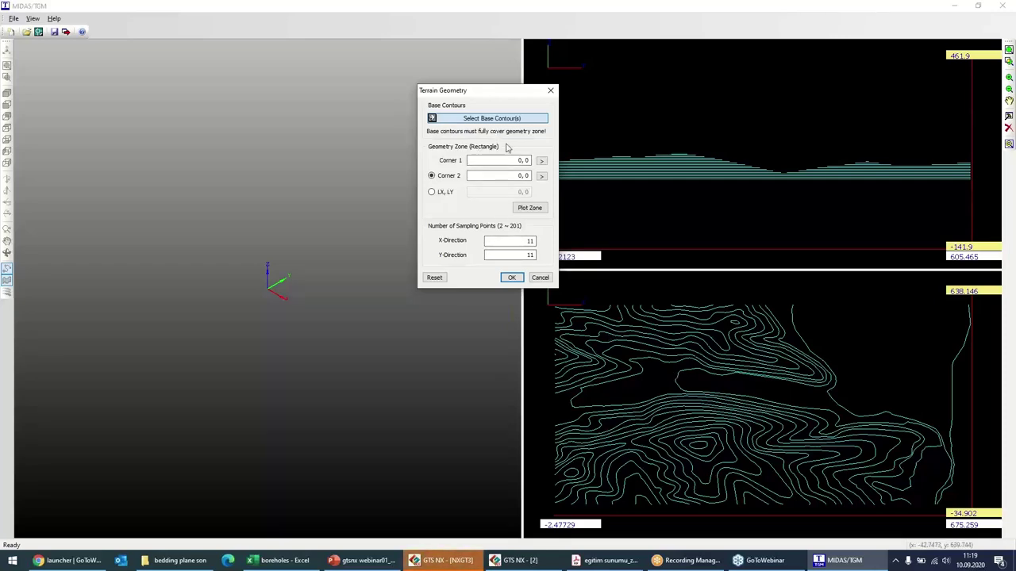
scroll(669, 340, "up", 2)
scroll(674, 374, "down", 4)
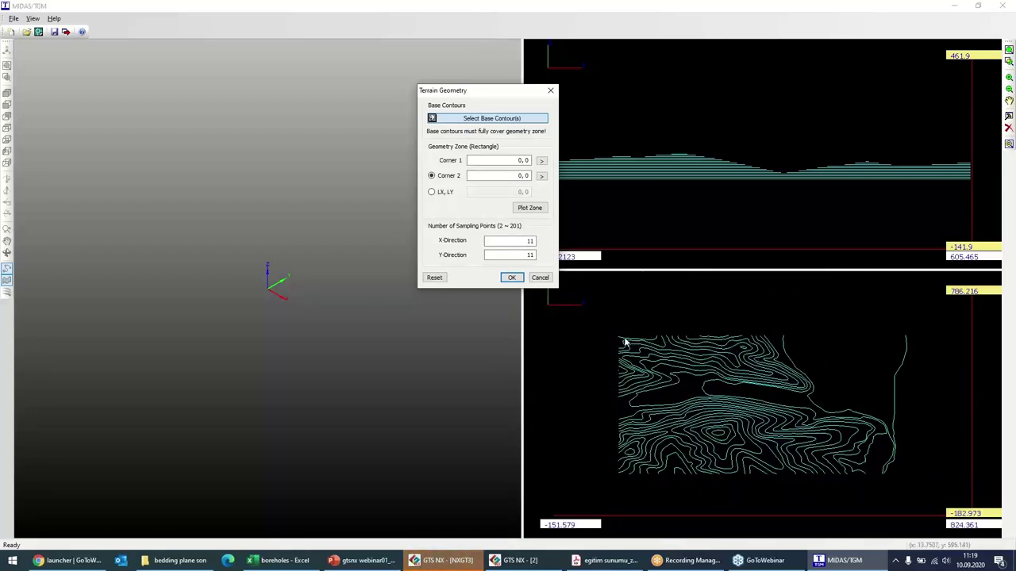
left_click_drag(597, 310, 941, 503)
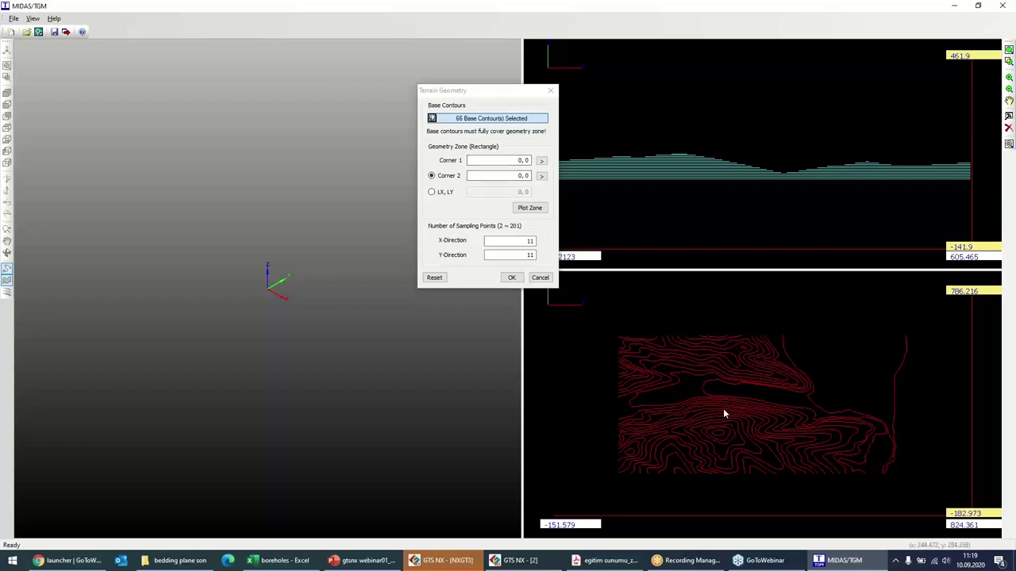
- Pick a geometry zone inside the contours with corners at about (133.43, 344.21) and (408.57, 86.37), and plot it
left_click(542, 161)
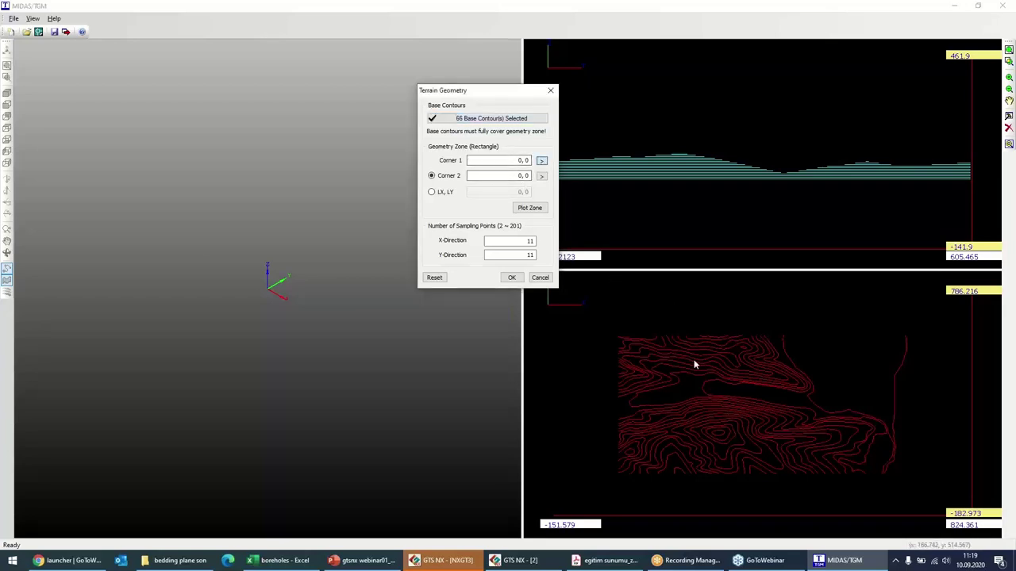
left_click(676, 399)
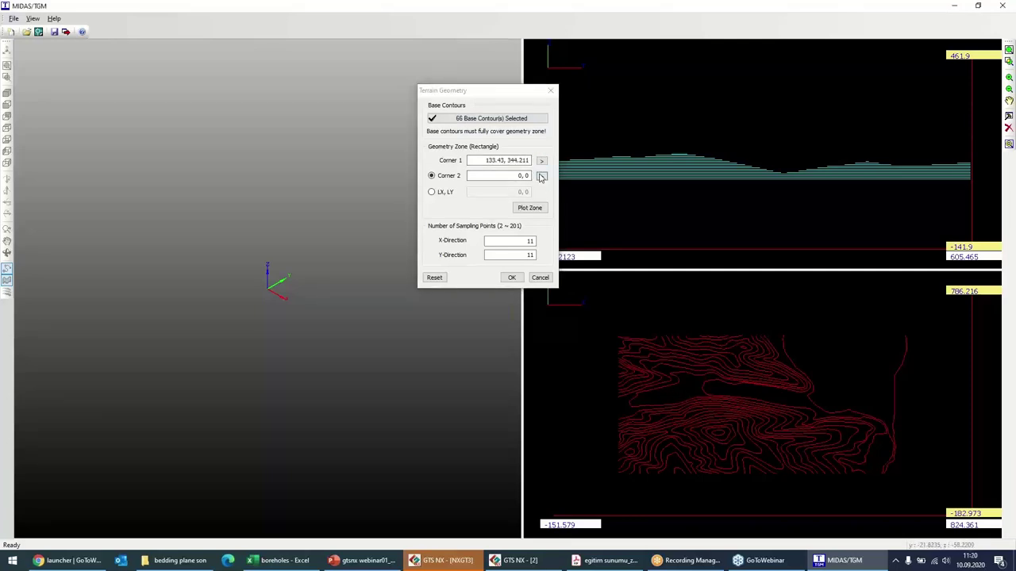
left_click(790, 457)
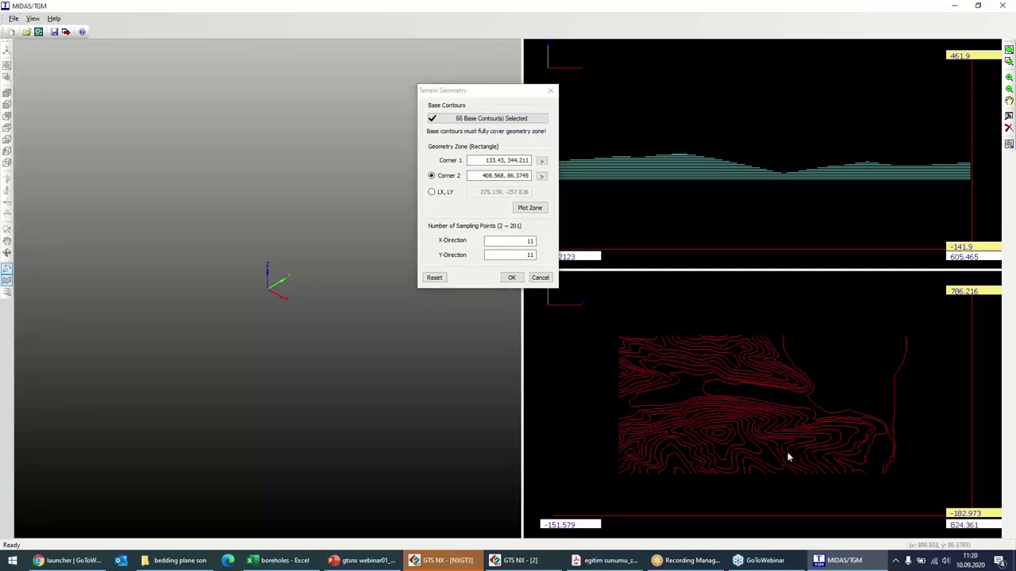
left_click(530, 208)
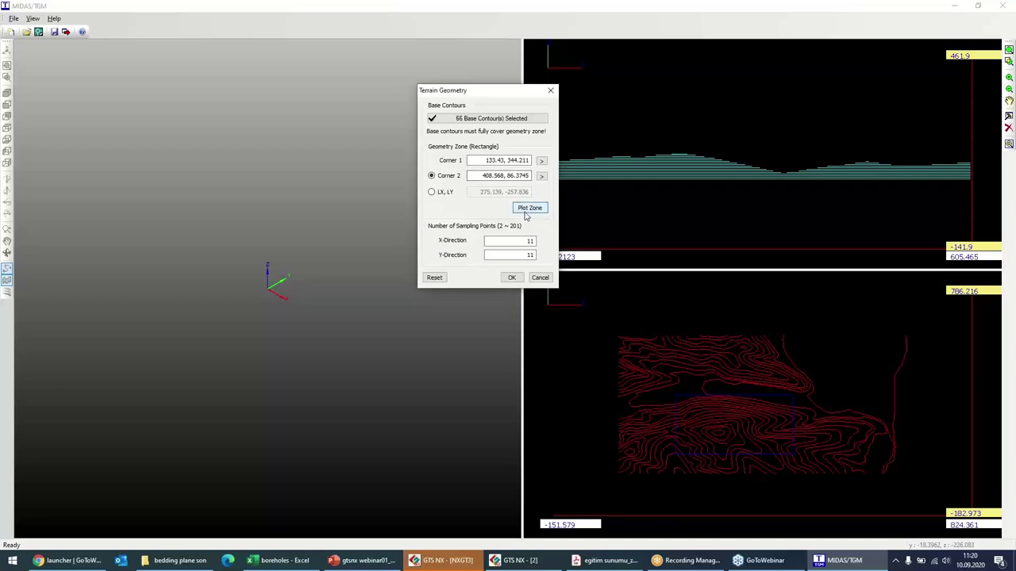
- Define and plot a geometry zone enclosing all contours, with corners at about (-20.80, 634.28) and (678.77, -63.26)
left_click(542, 160)
left_click(610, 333)
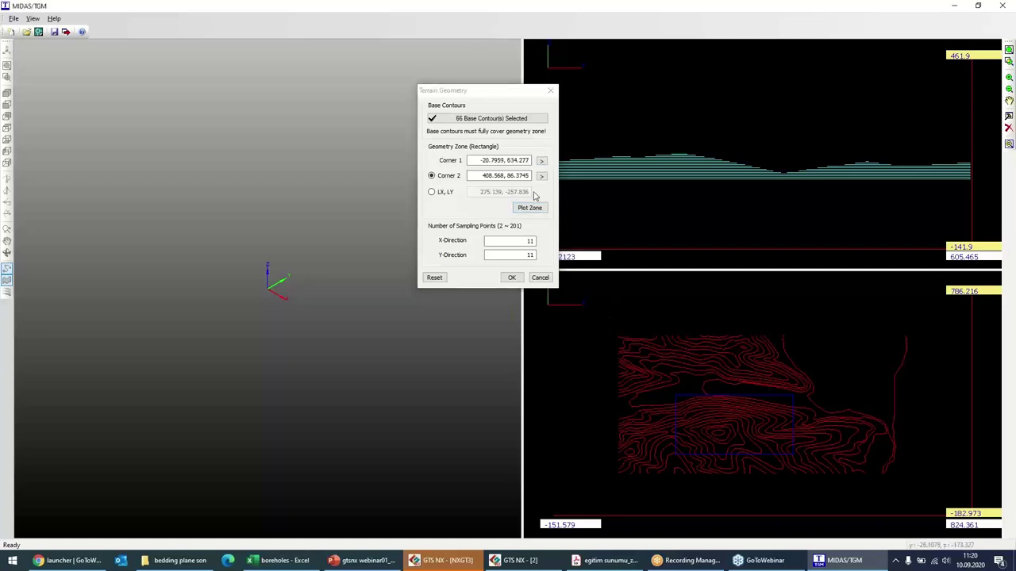
left_click(910, 493)
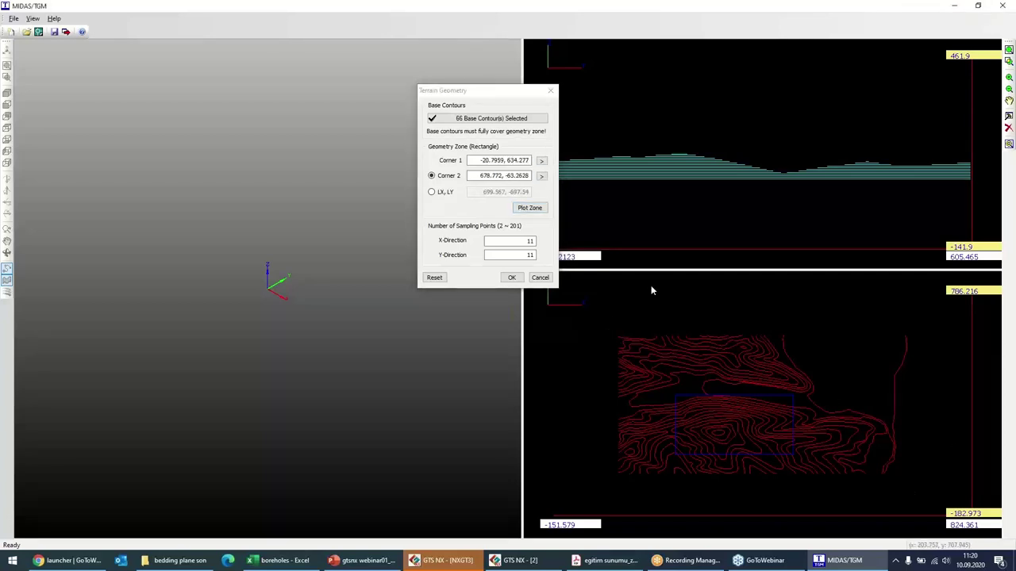
left_click(530, 207)
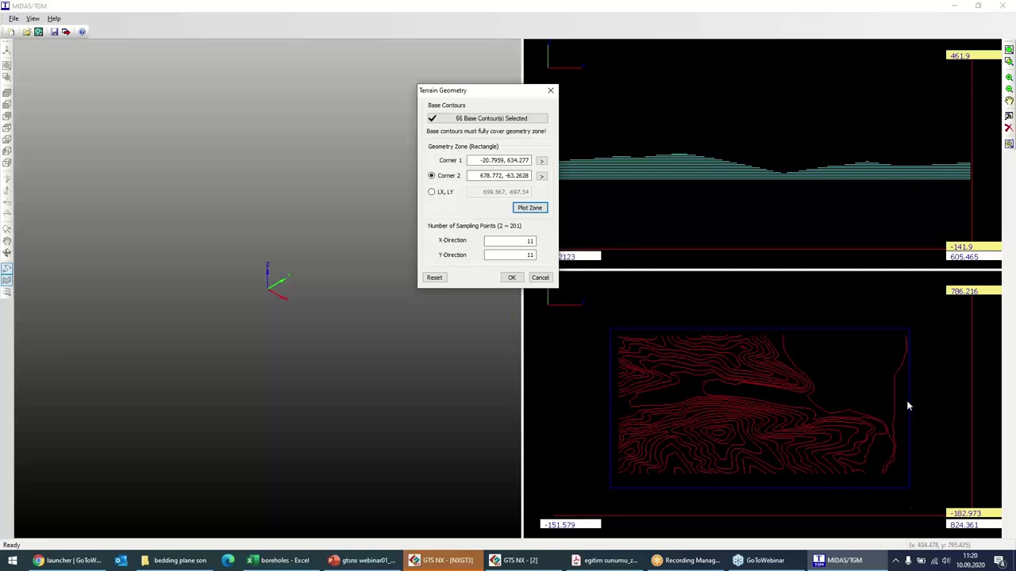
left_click(798, 105)
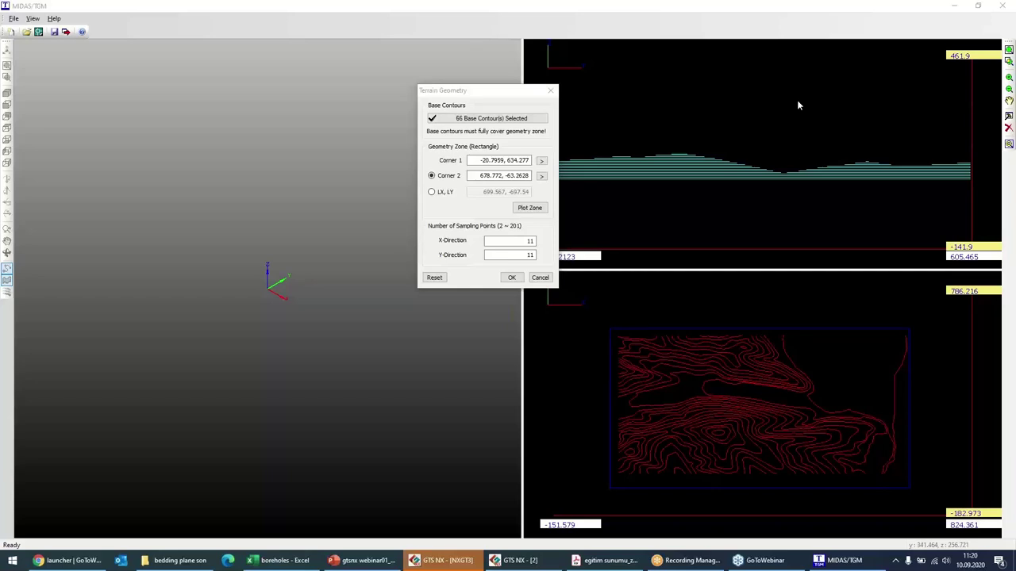
- Set the sampling points to 22 in both X and Y directions and generate the terrain surface, continuing despite sampling errors
left_click(525, 241)
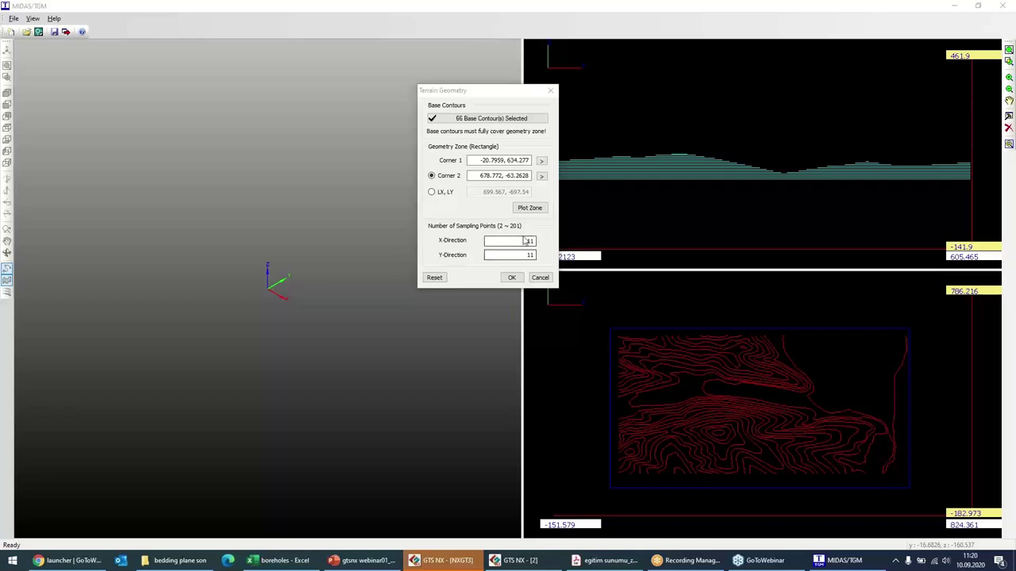
double_click(525, 240)
double_click(539, 254)
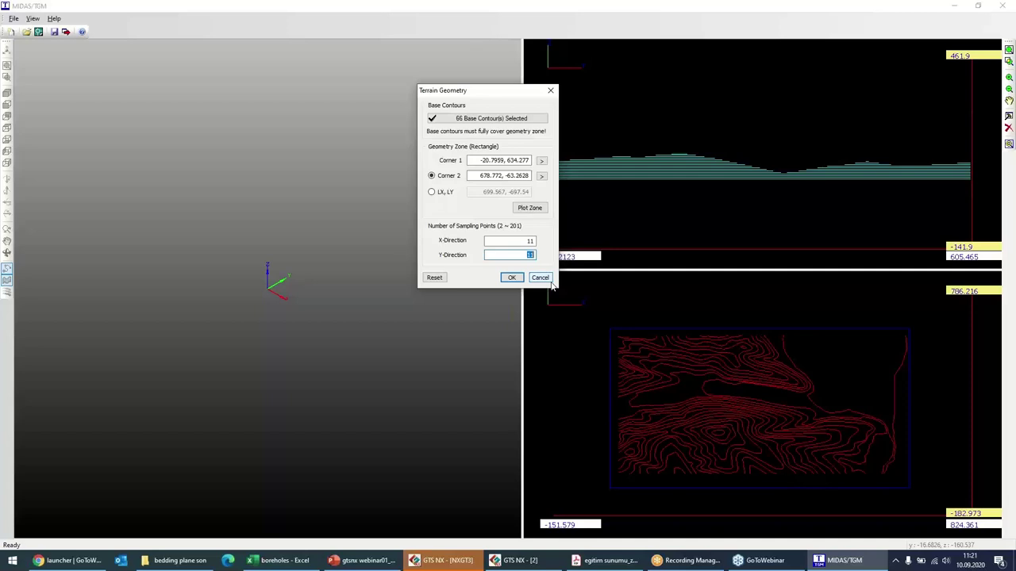
type("21")
double_click(526, 240)
type("22")
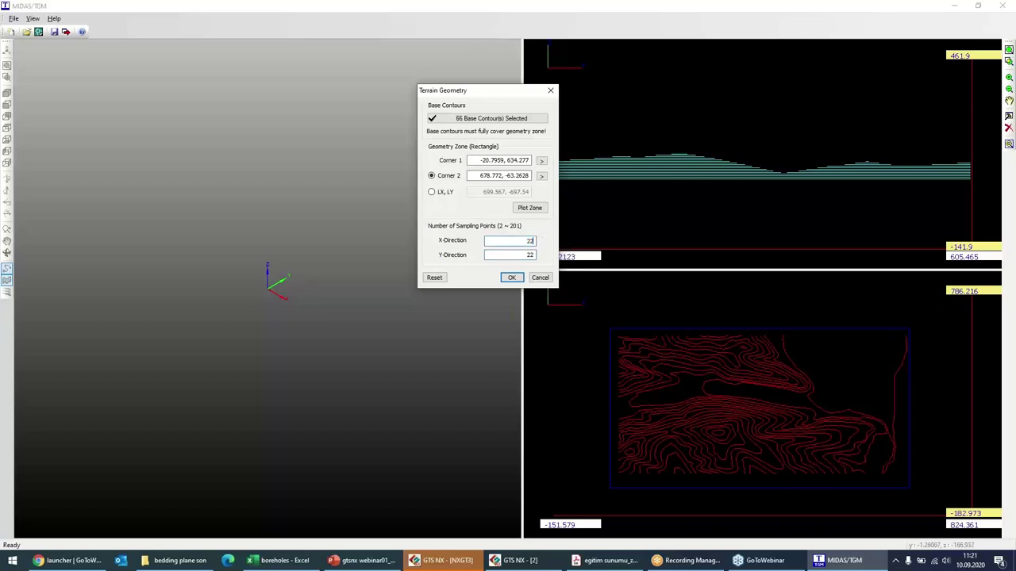
left_click(505, 278)
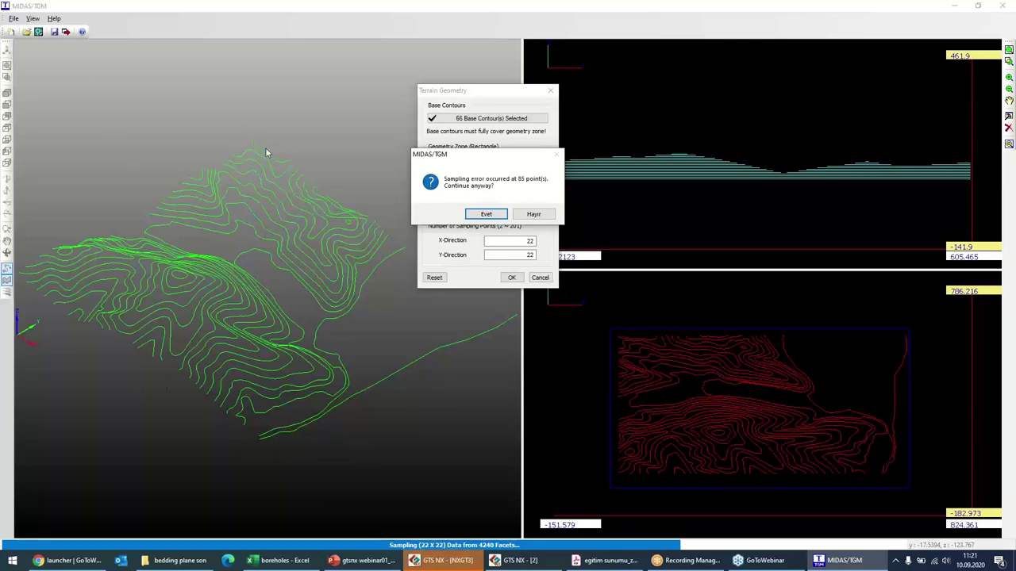
left_click(496, 219)
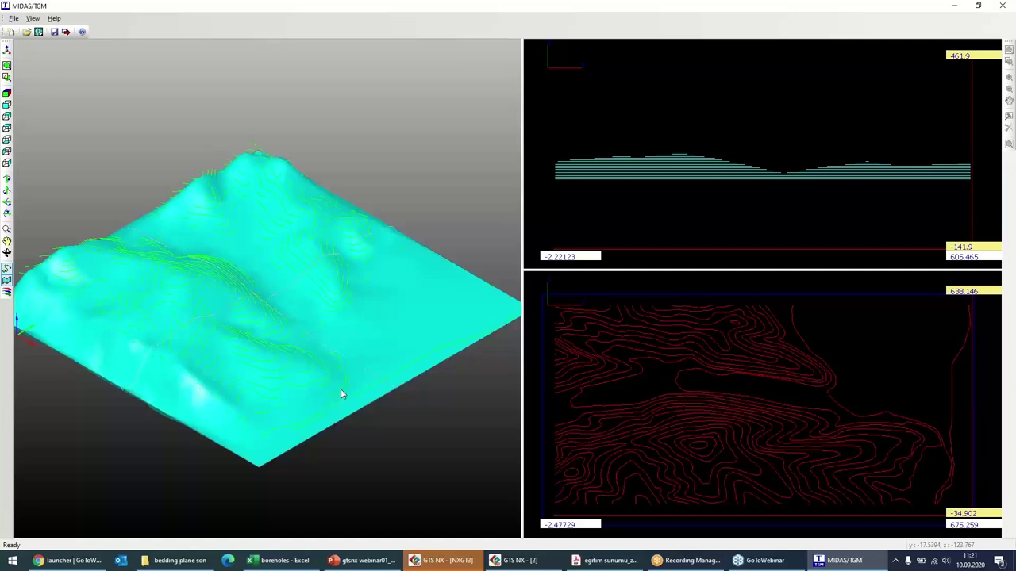
- Export the terrain surface for GTS as a TGM geometry file (*.tms) named yuzey
left_click(66, 33)
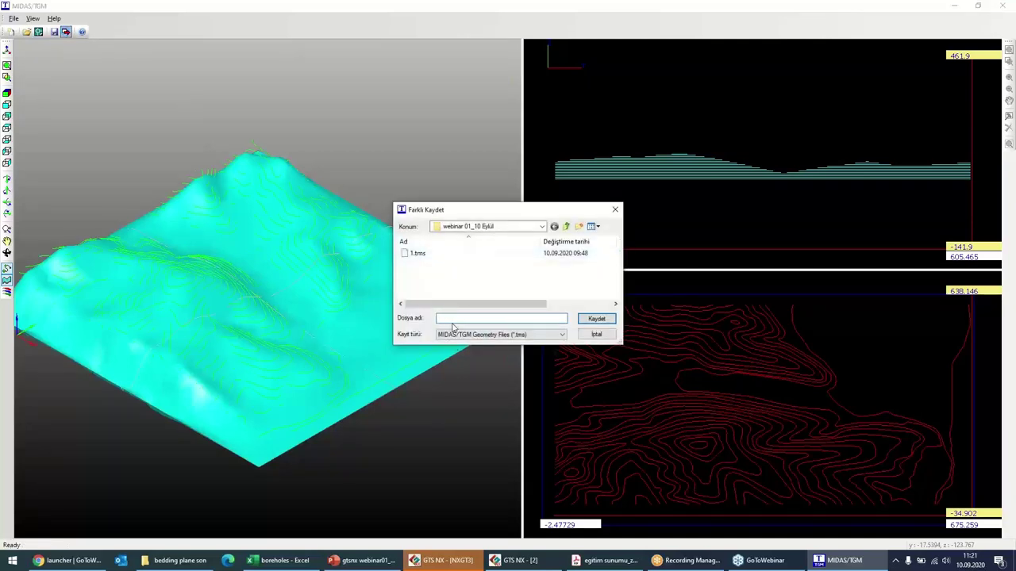
type("1")
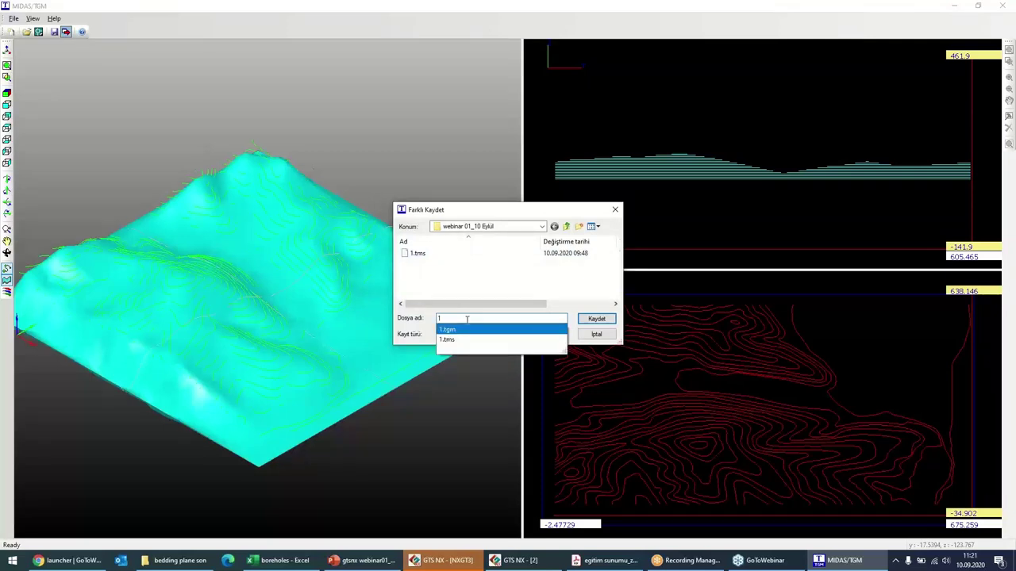
key("BackSpace")
type("yuzey")
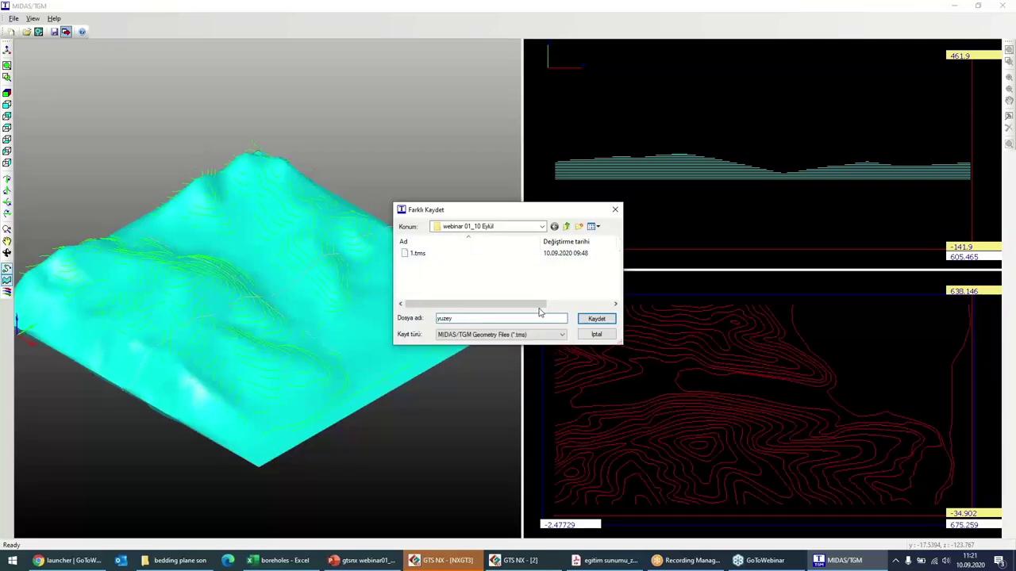
left_click(606, 319)
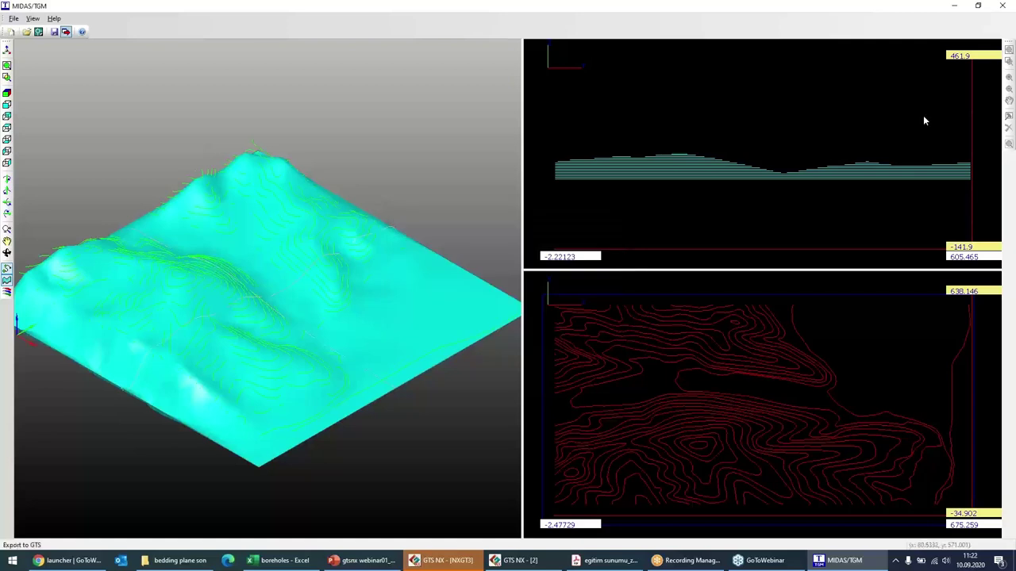
- Close the terrain geometry maker, saving its project under the name yuzey
left_click(1005, 7)
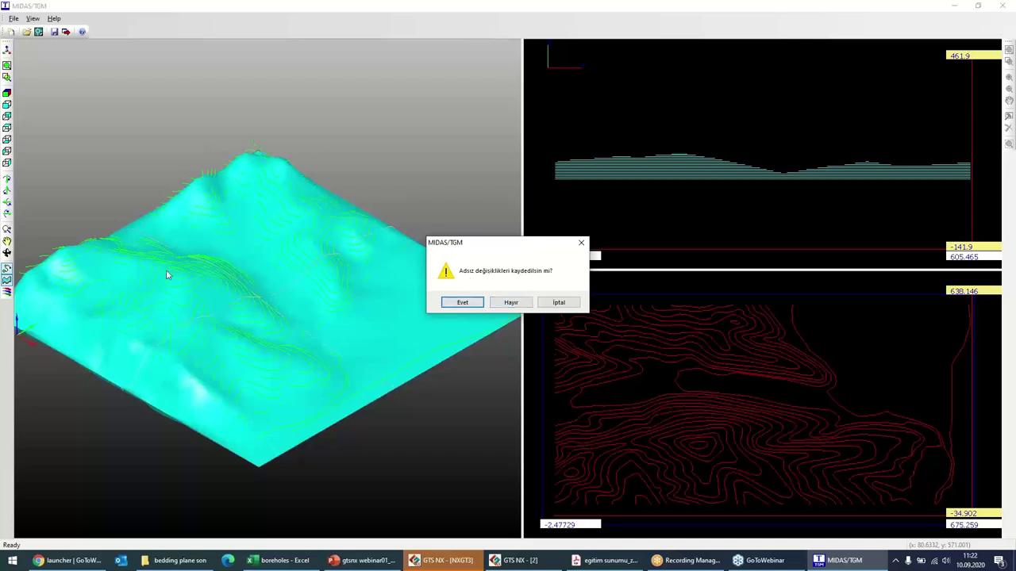
left_click(462, 302)
type("yuz")
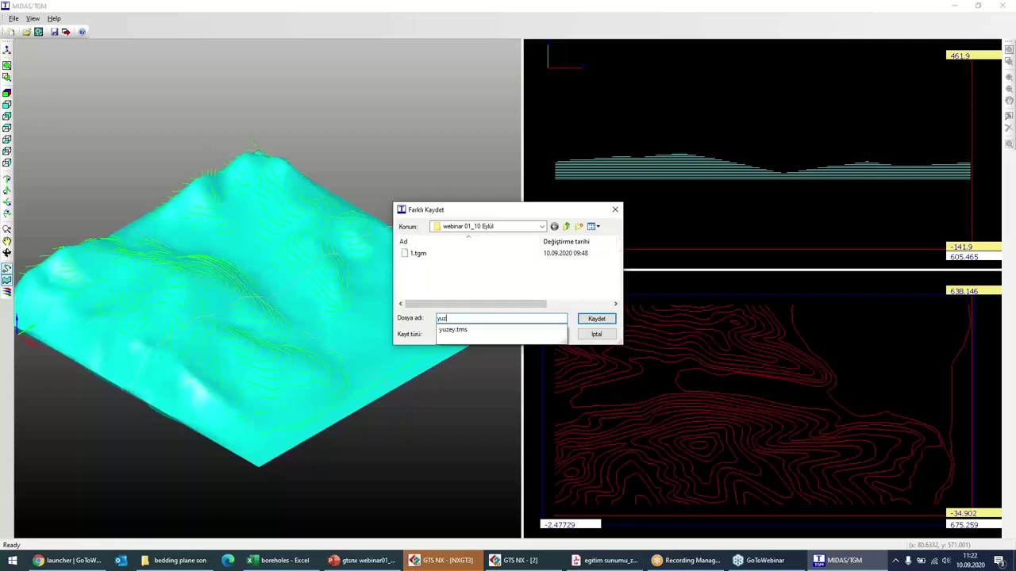
type("ey")
left_click(597, 320)
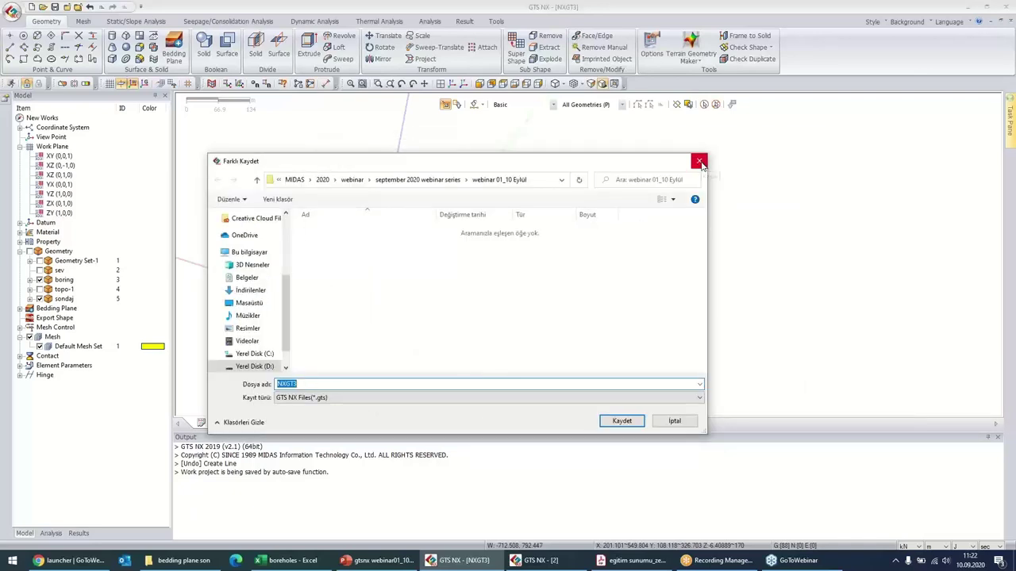
- Cancel saving the GTS NX project and import the yuzey.tms terrain file into the model
left_click(680, 427)
left_click(690, 60)
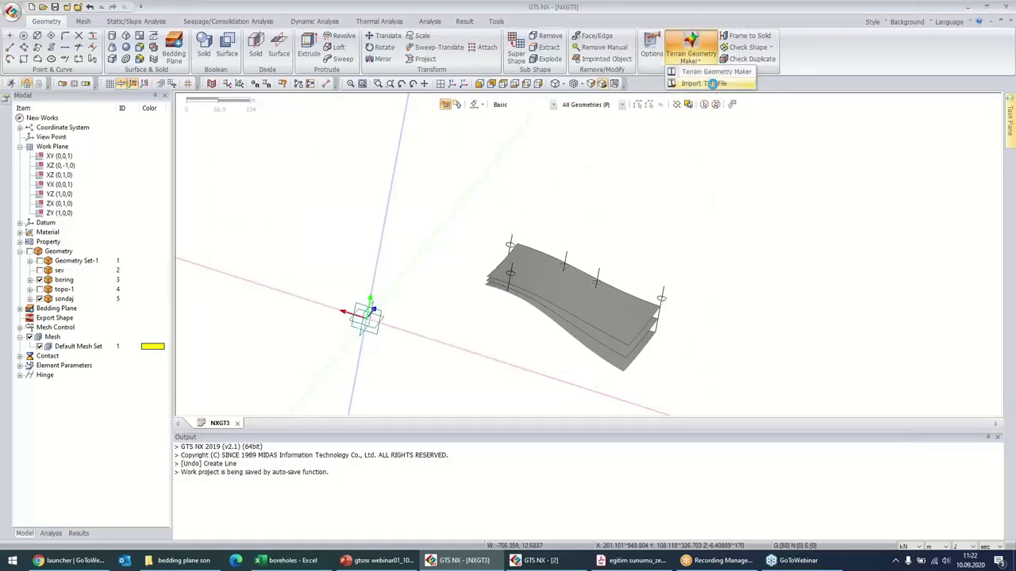
left_click(714, 85)
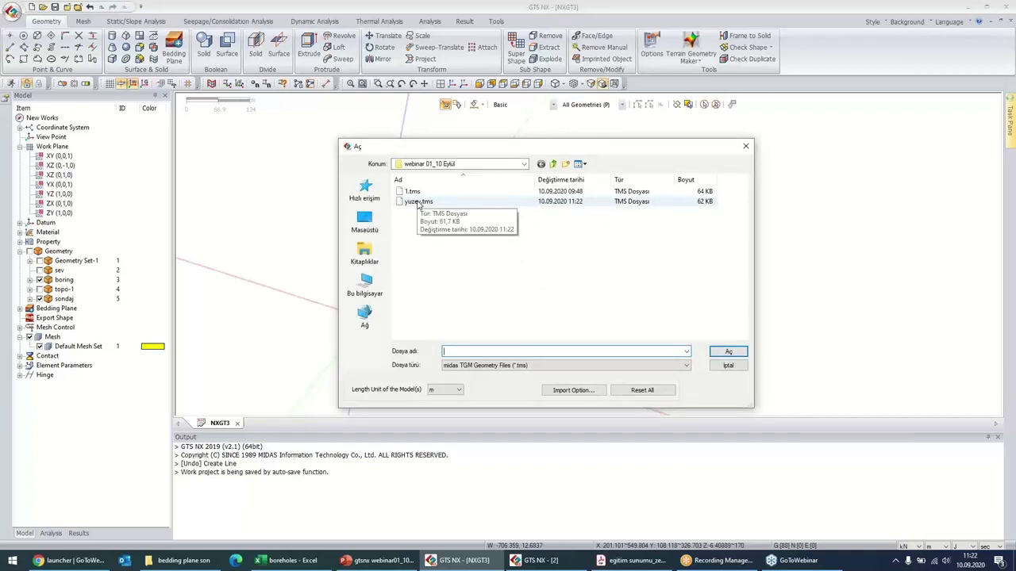
double_click(418, 202)
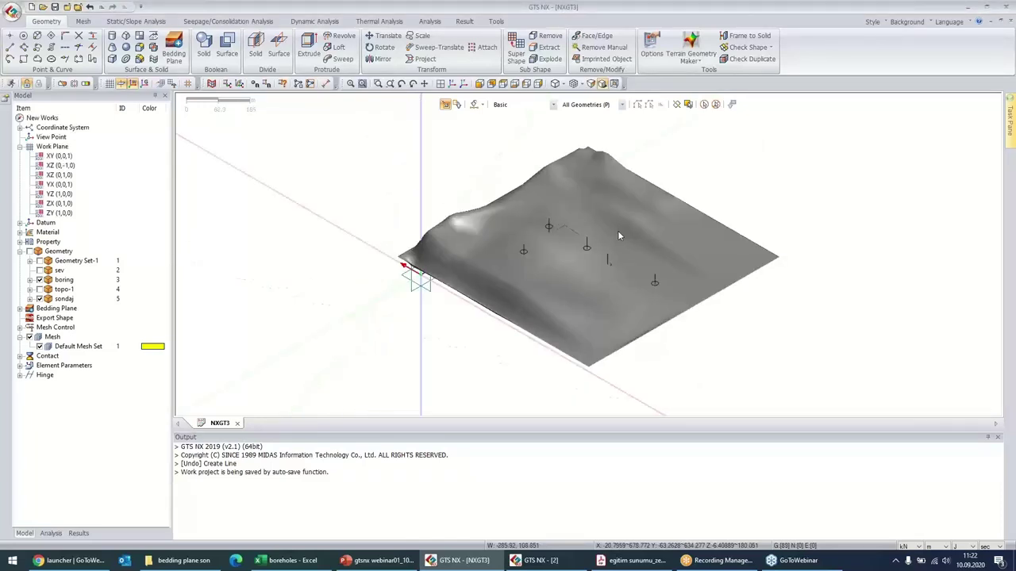
- Inspect the imported terrain against the borehole layers, display the work plane grid and make XY (0,0,1) the active work plane
middle_click_drag(617, 230, 608, 182)
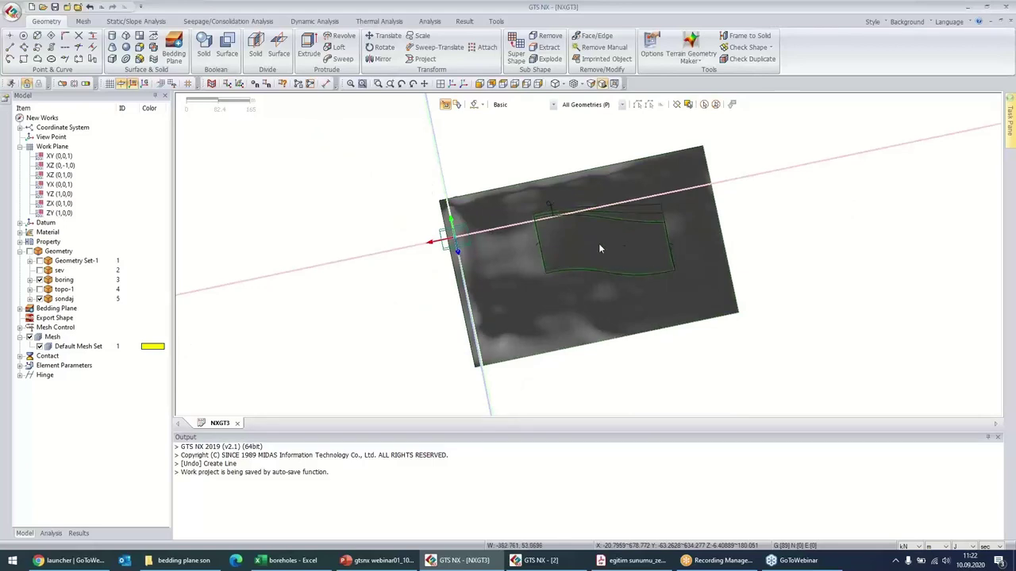
middle_click_drag(599, 242, 702, 241)
middle_click_drag(702, 249, 666, 238)
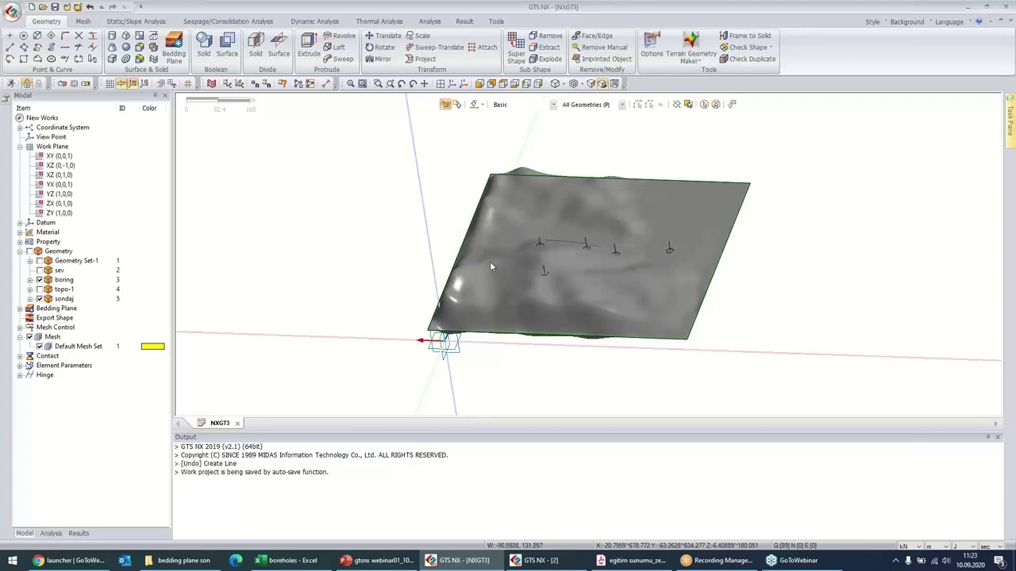
middle_click_drag(490, 267, 472, 226)
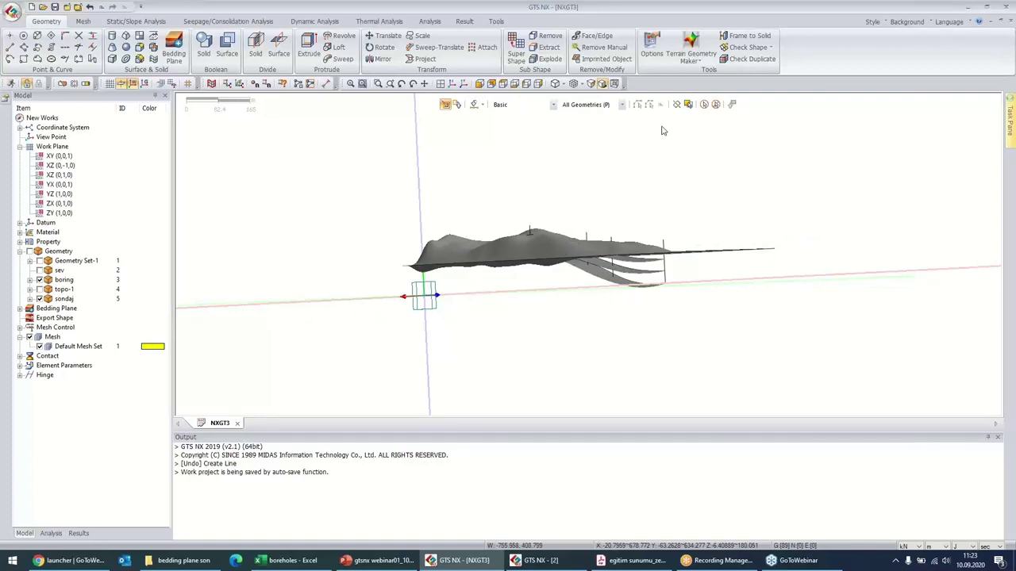
left_click(111, 84)
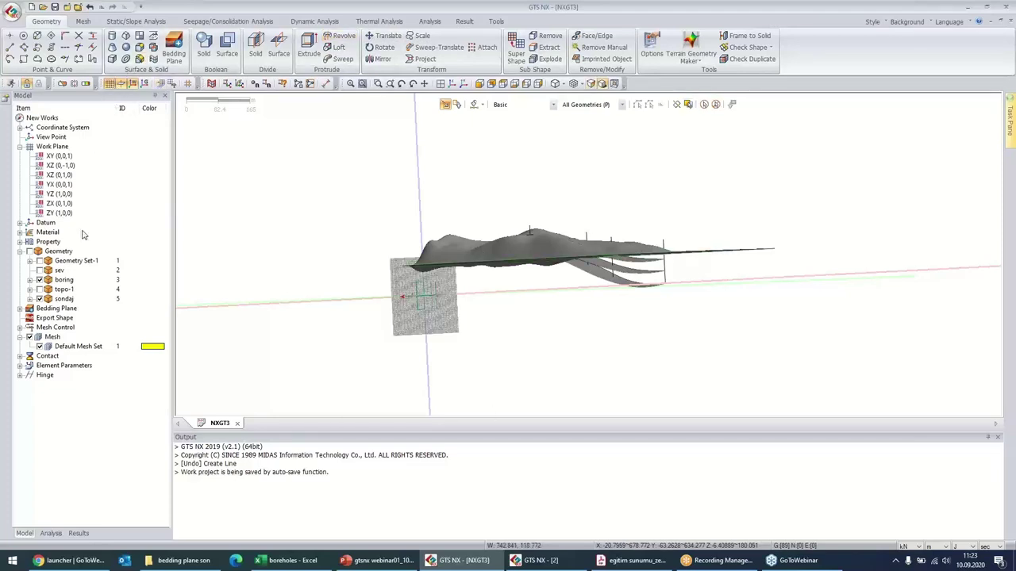
left_click(58, 166)
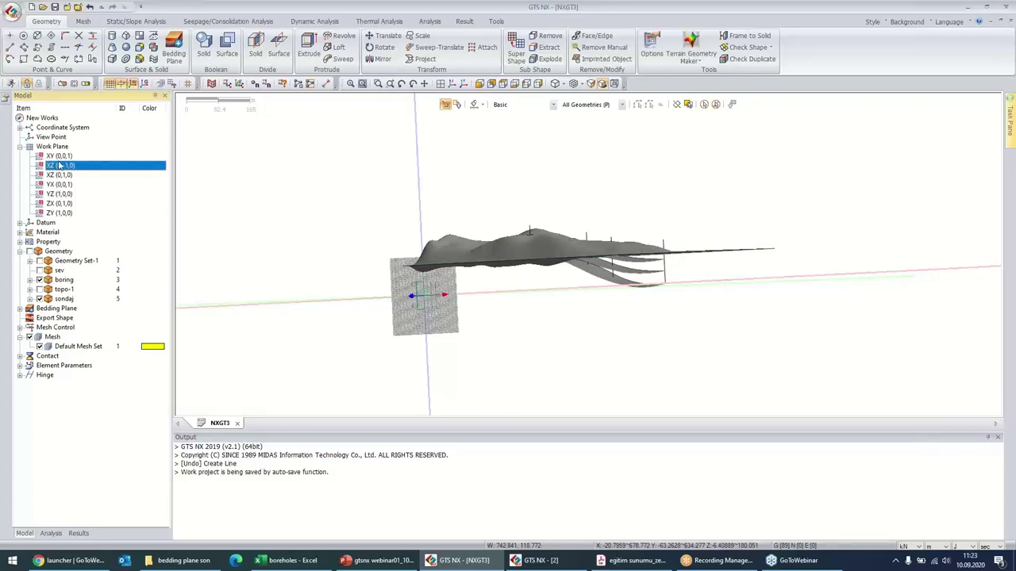
left_click(61, 156)
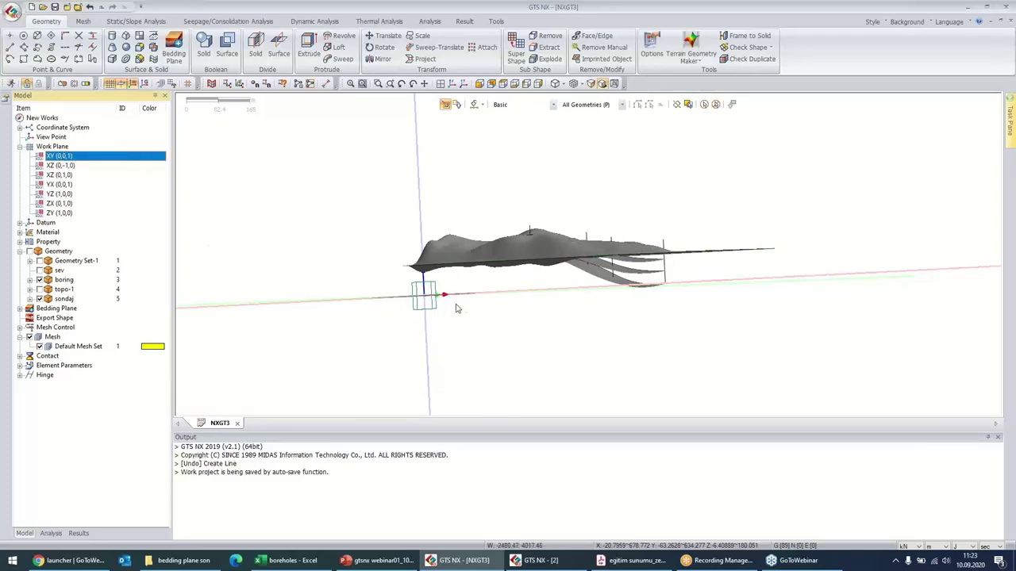
middle_click_drag(472, 325, 442, 327)
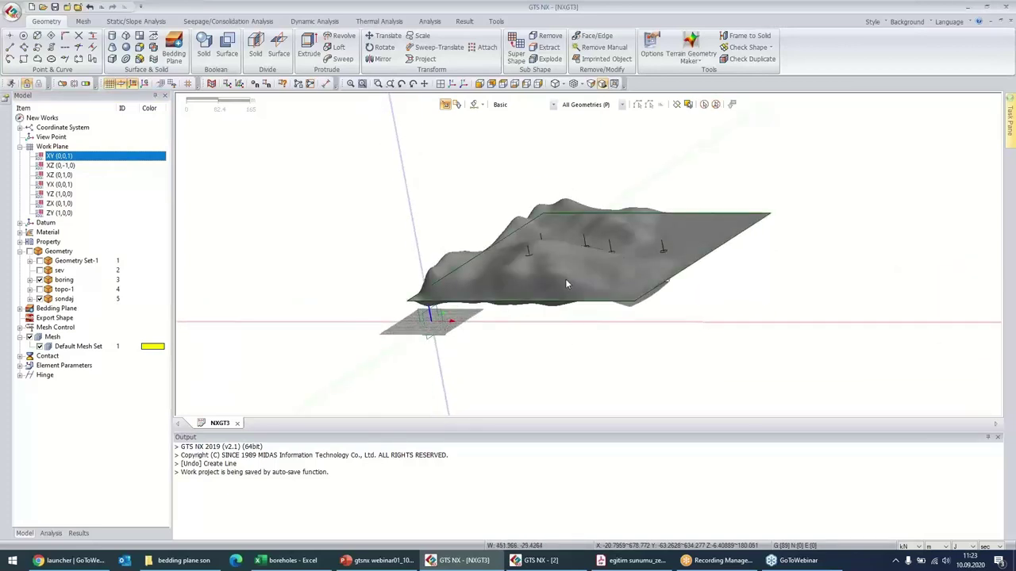
- In top view, draw a rectangular face matching the outline of the borehole bedding surfaces, with Make Face on, in the sondaj set
left_click(518, 85)
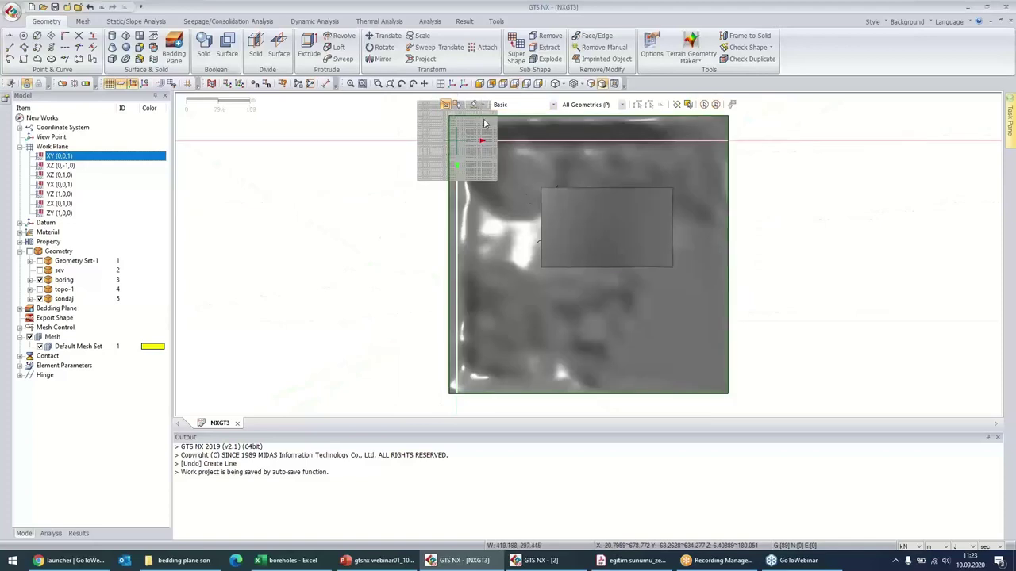
left_click(25, 60)
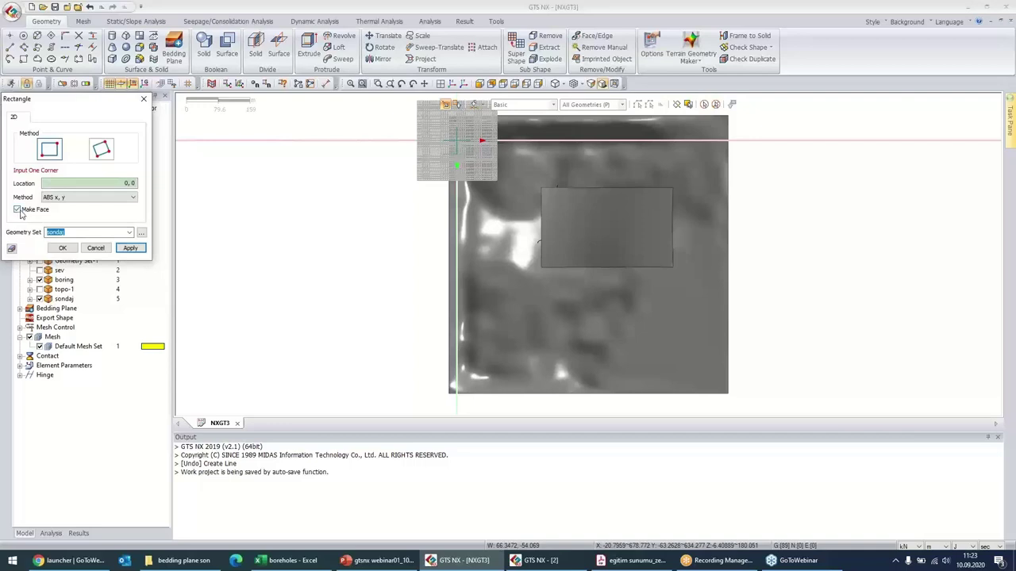
left_click(541, 186)
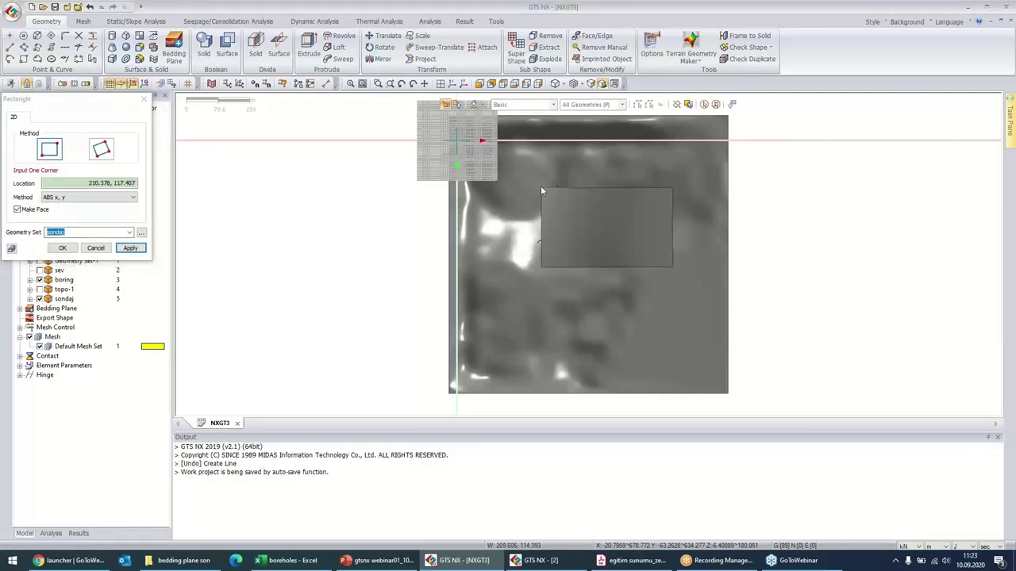
left_click(672, 268)
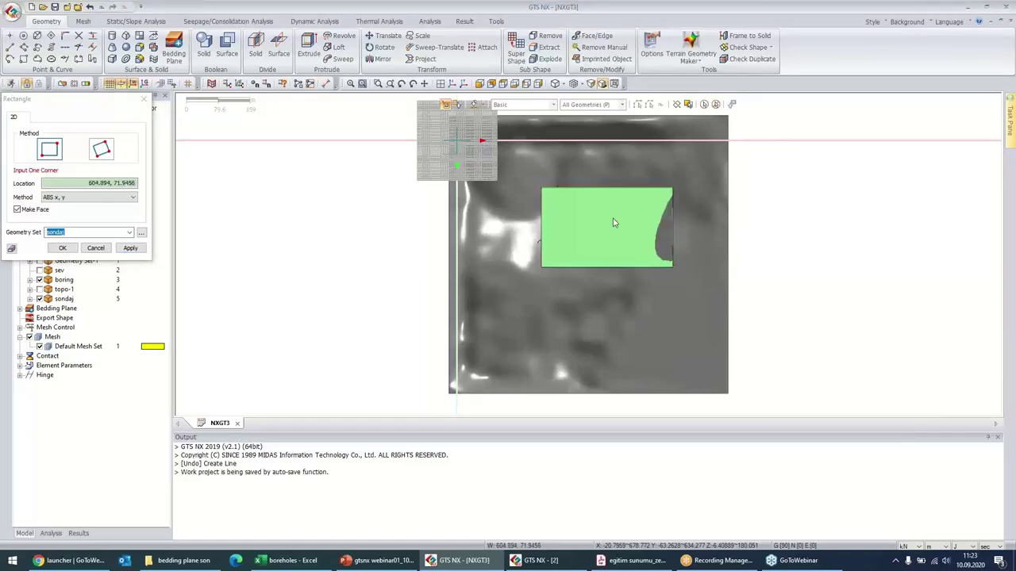
left_click(143, 104)
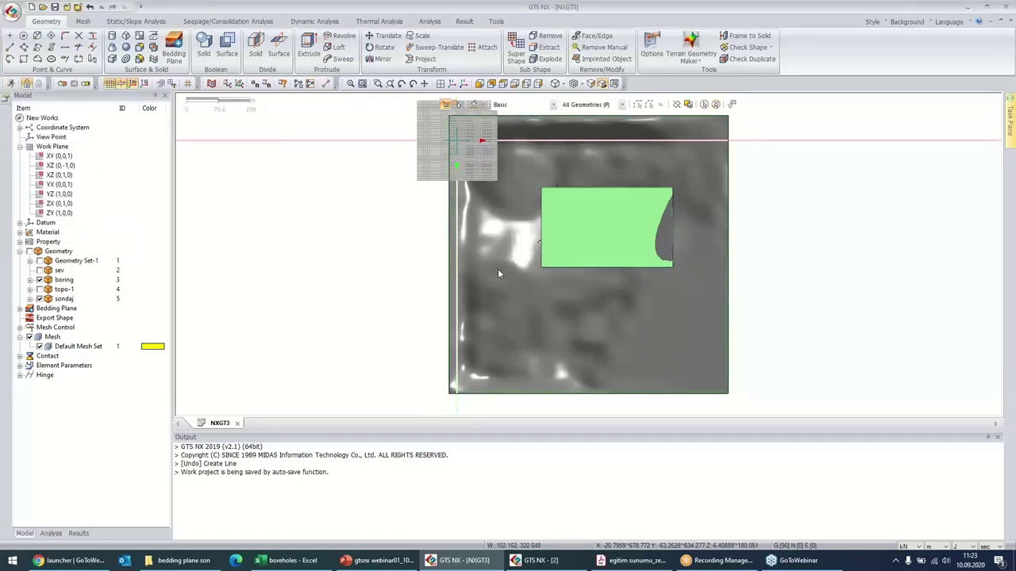
- Move the new rectangular face along the Z direction by a distance of -50 m, previewing it before confirming
mouse_move(480, 284)
middle_mouse_down()
mouse_move(397, 337)
mouse_move(422, 316)
mouse_move(531, 311)
mouse_move(568, 291)
middle_mouse_up()
scroll(567, 292, "up", 5)
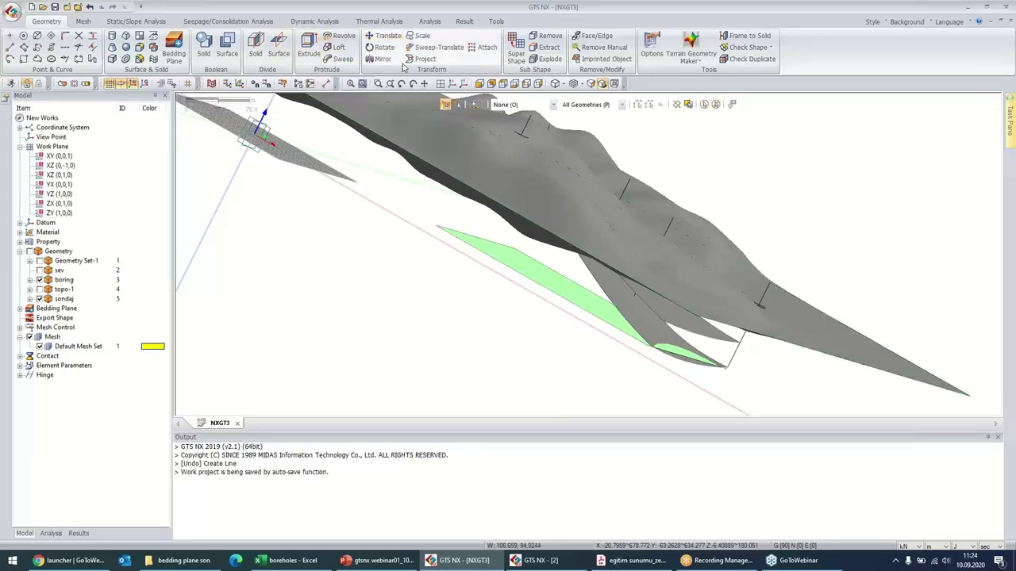
key("ctrl+t")
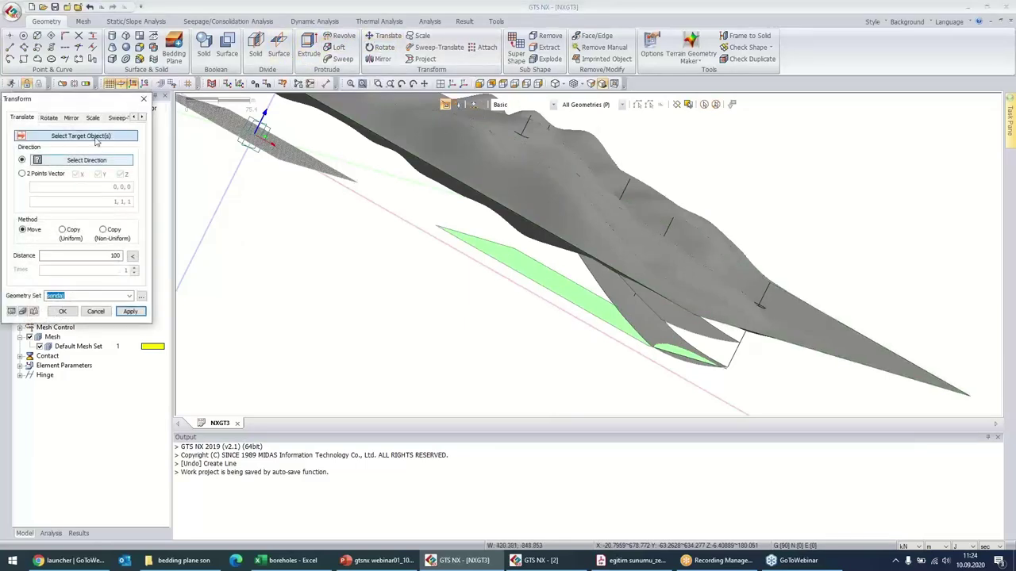
left_click(554, 281)
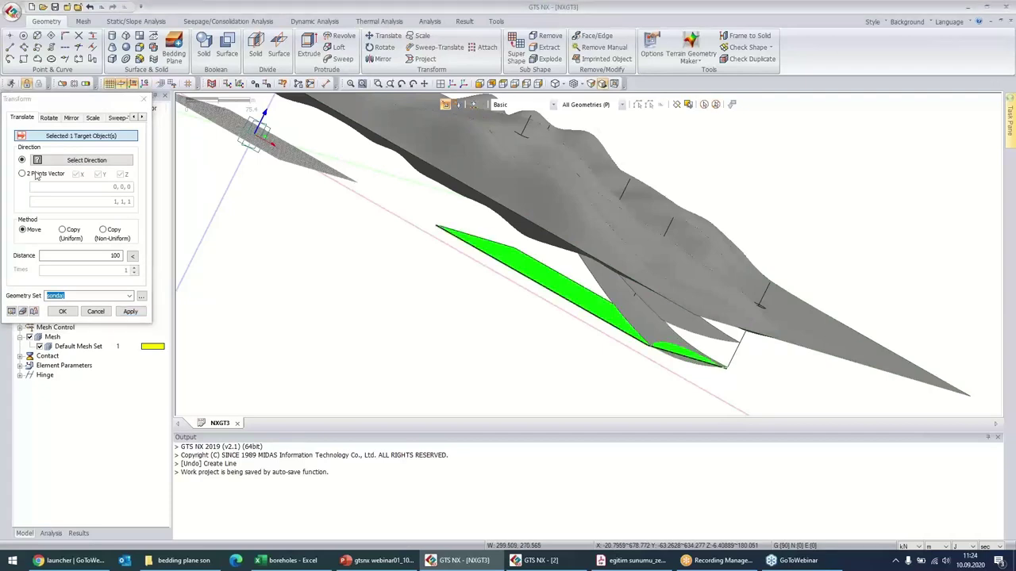
left_click(83, 175)
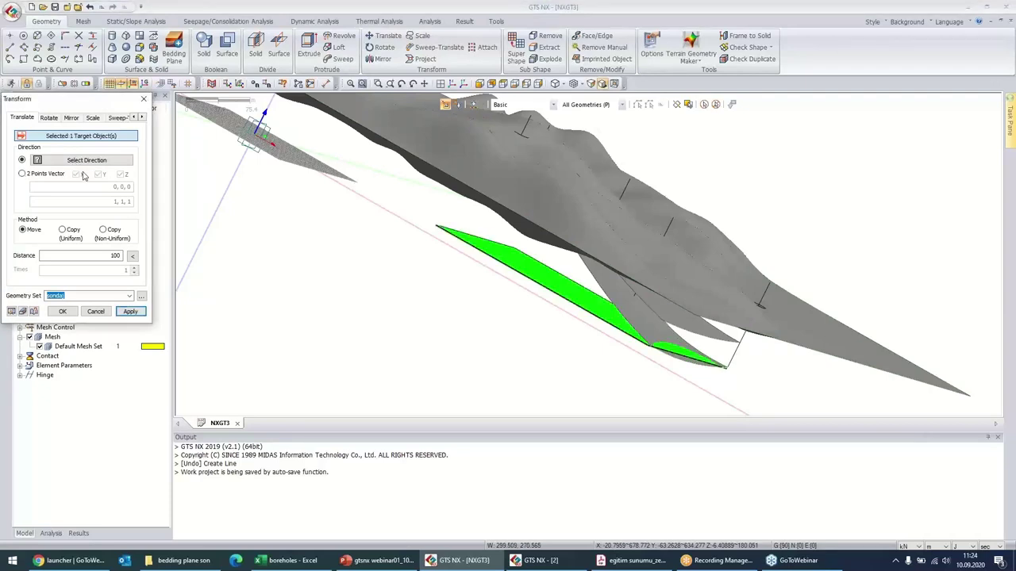
left_click(22, 173)
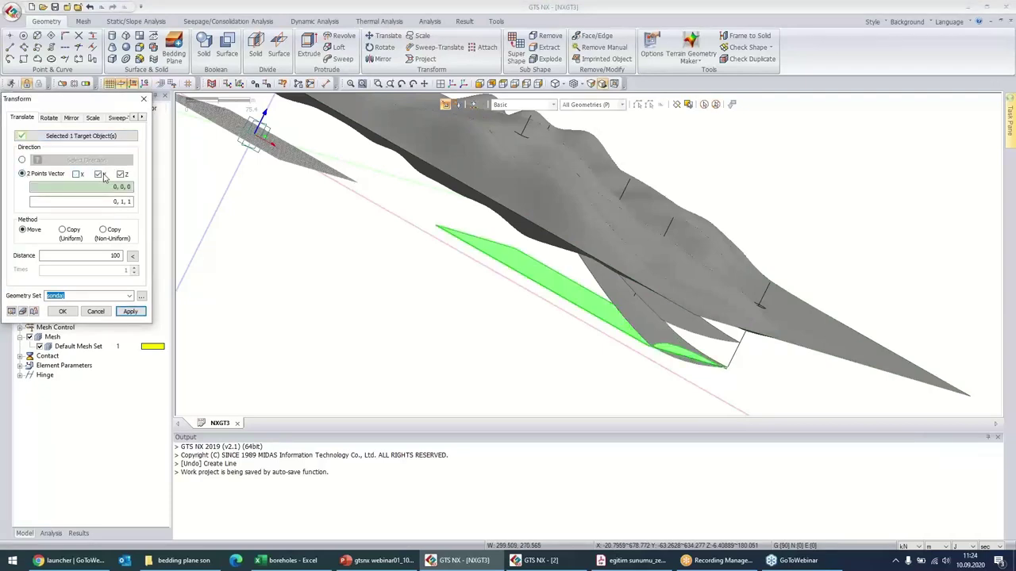
left_click(99, 256)
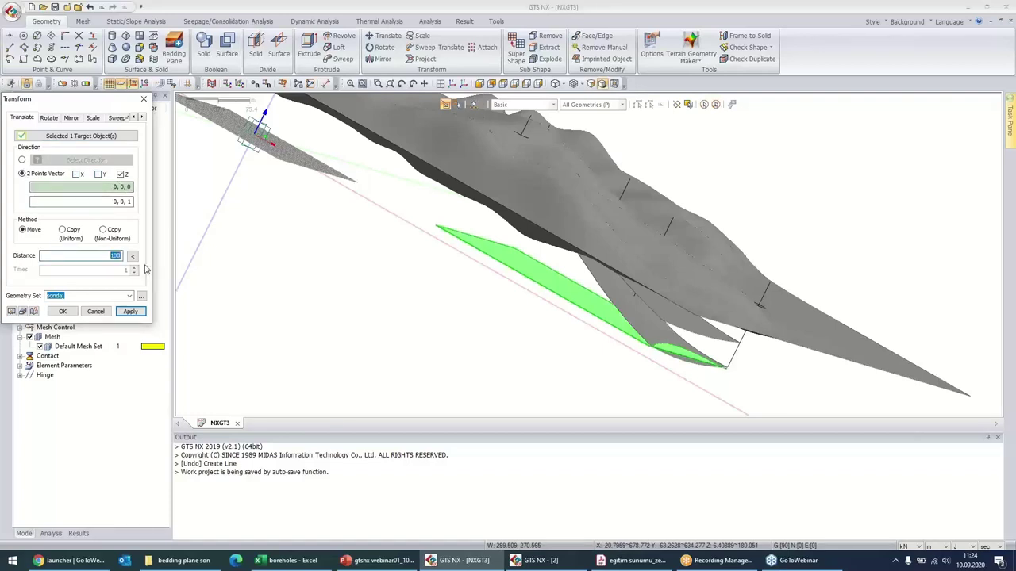
type("-50")
left_click(12, 312)
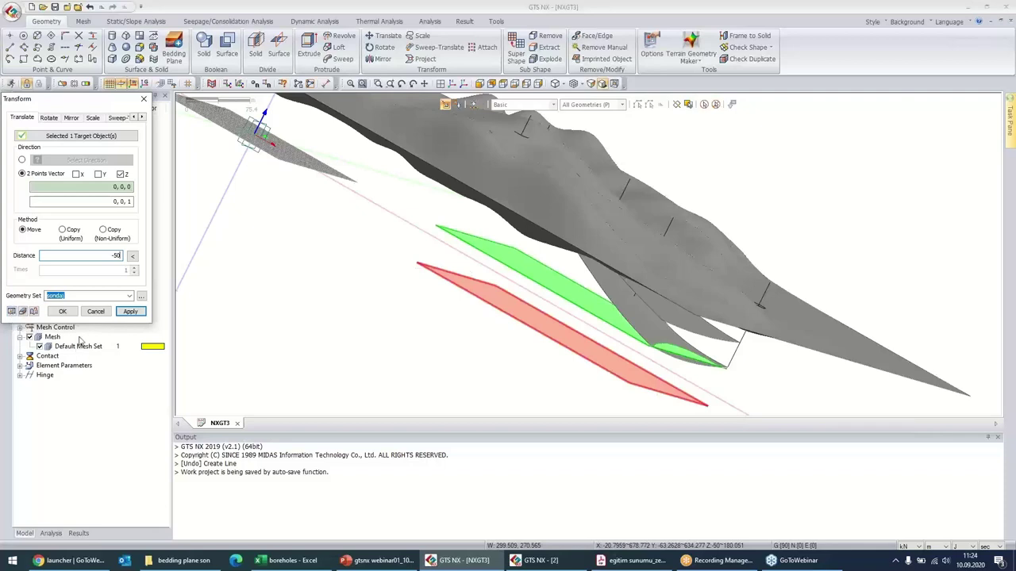
left_click(65, 311)
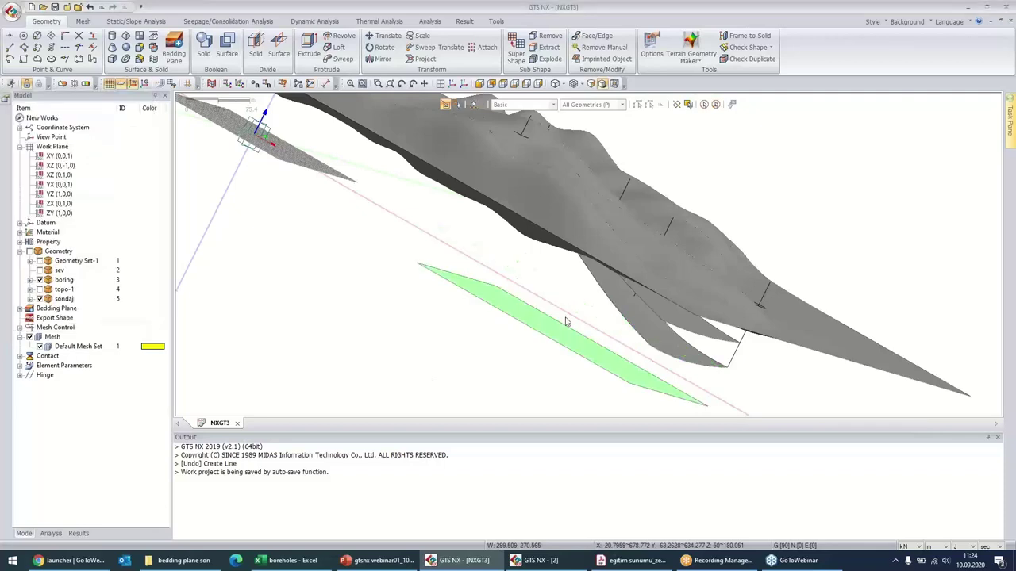
- Set up a solid extrusion of the lowered rectangular face along the Z axis and preview it with a length of 150 m
left_click(309, 52)
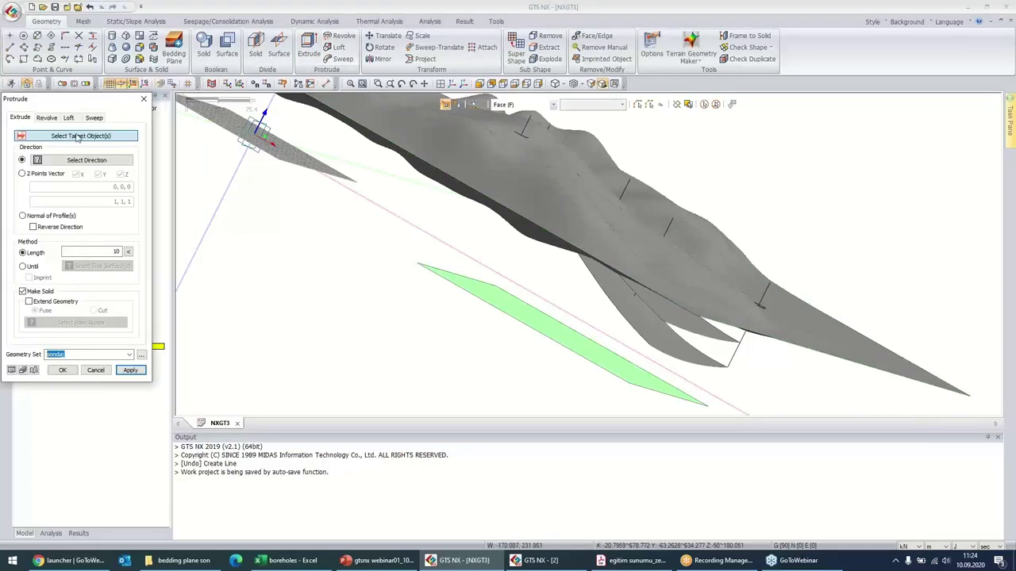
left_click(528, 325)
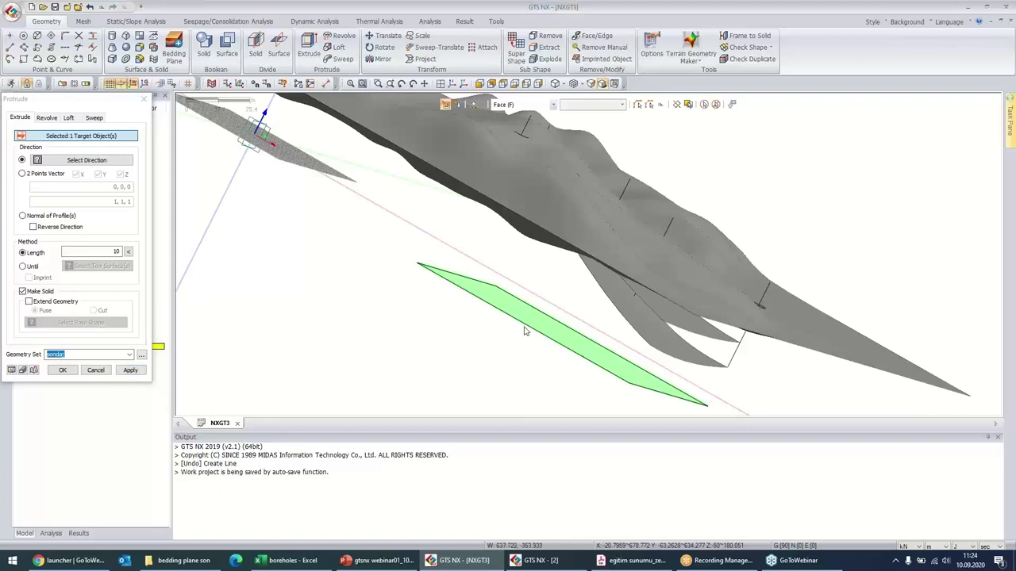
left_click(81, 163)
scroll(270, 187, "down", 3)
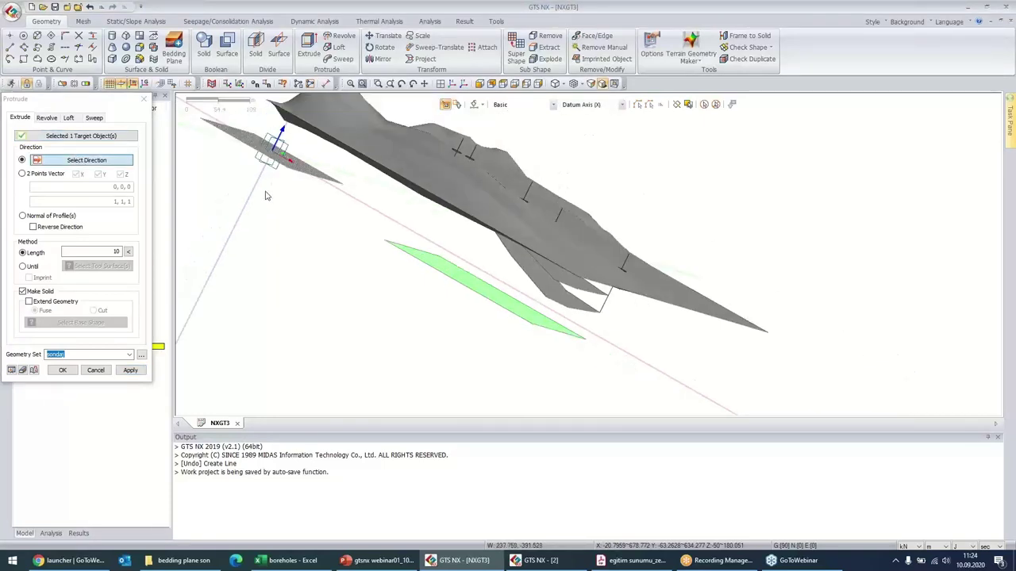
scroll(263, 193, "down", 3)
left_click(317, 110)
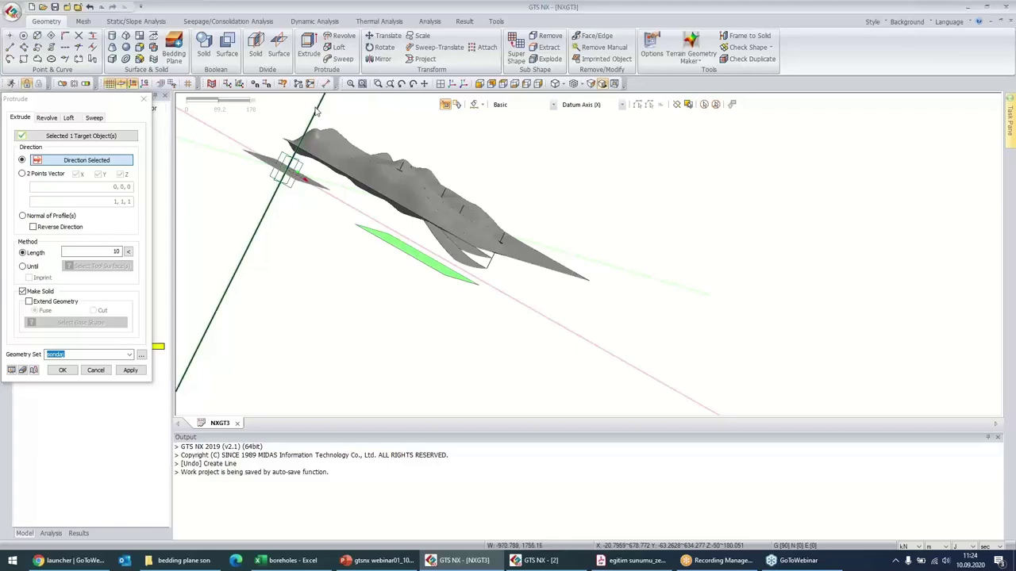
left_click(116, 252)
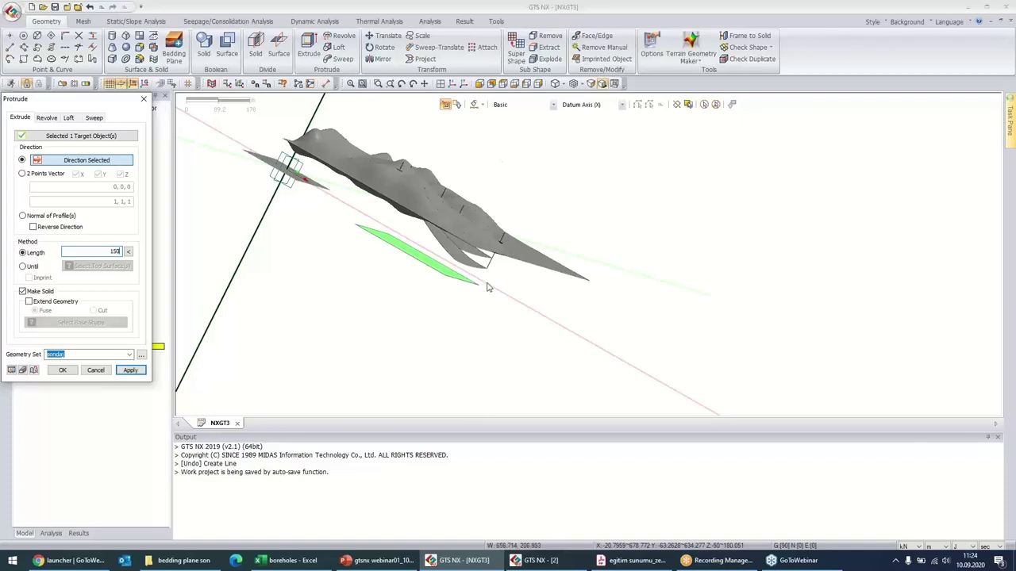
left_click(13, 371)
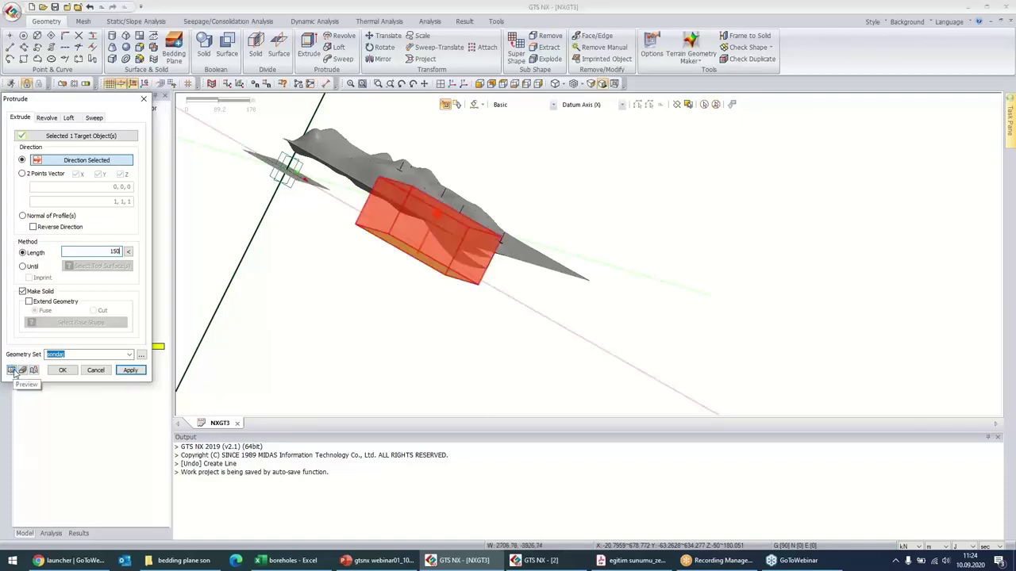
middle_click_drag(399, 366, 460, 350)
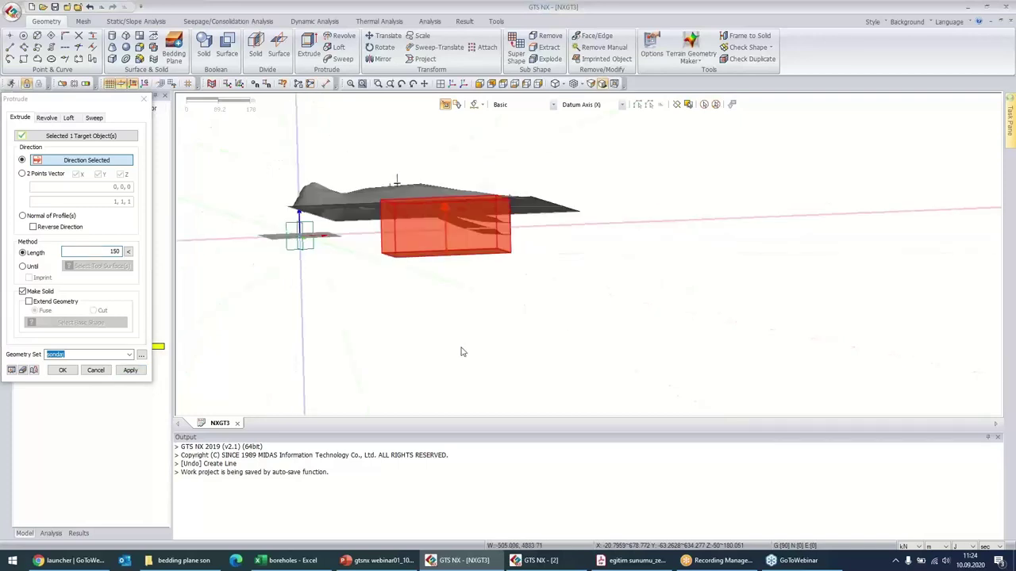
- Set the extrusion length to 250 m, preview the box against the terrain and create the solid
left_click(150, 259)
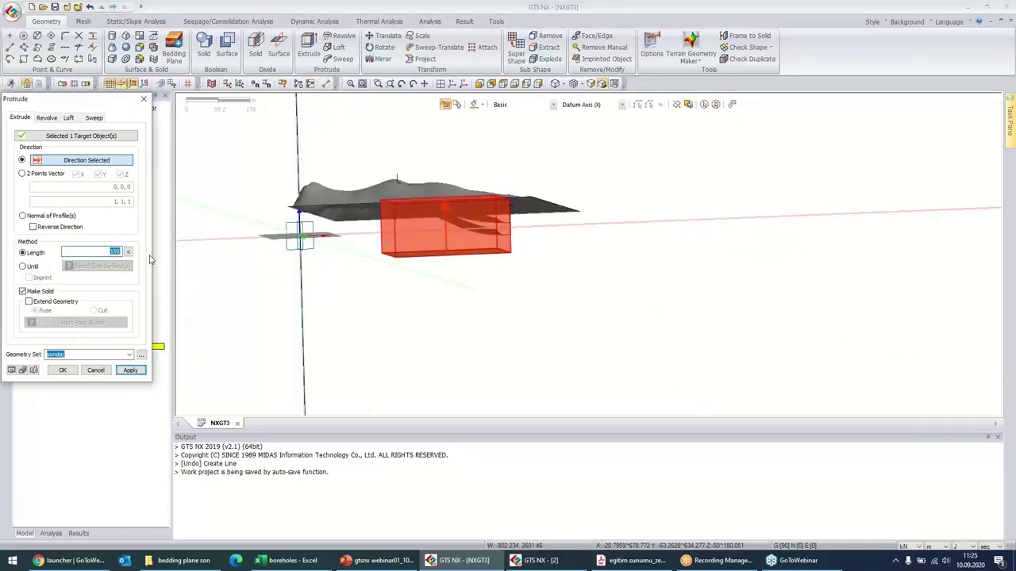
left_click(12, 371)
mouse_move(508, 299)
middle_mouse_down()
mouse_move(471, 306)
mouse_move(499, 306)
middle_mouse_up()
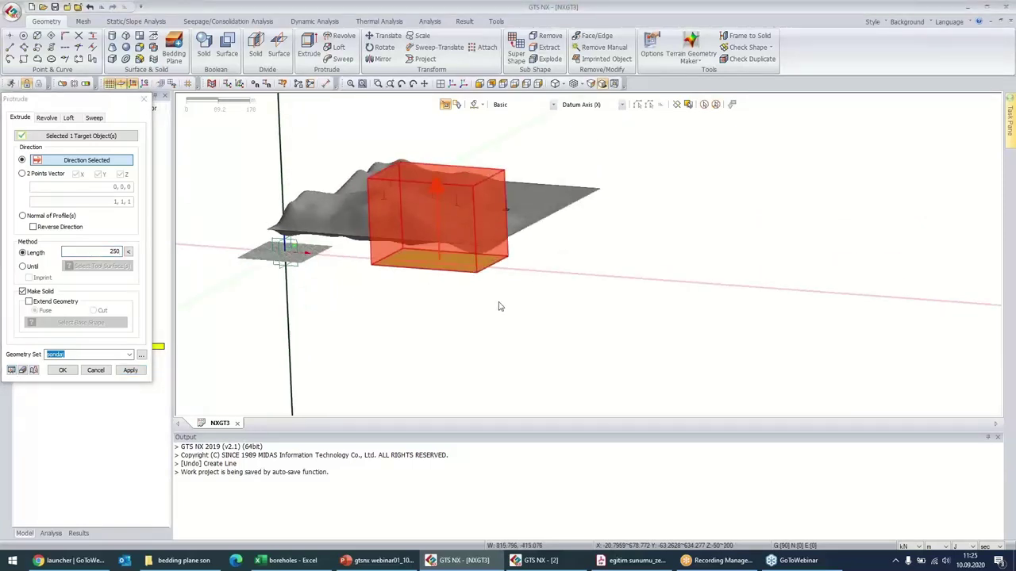
left_click(62, 371)
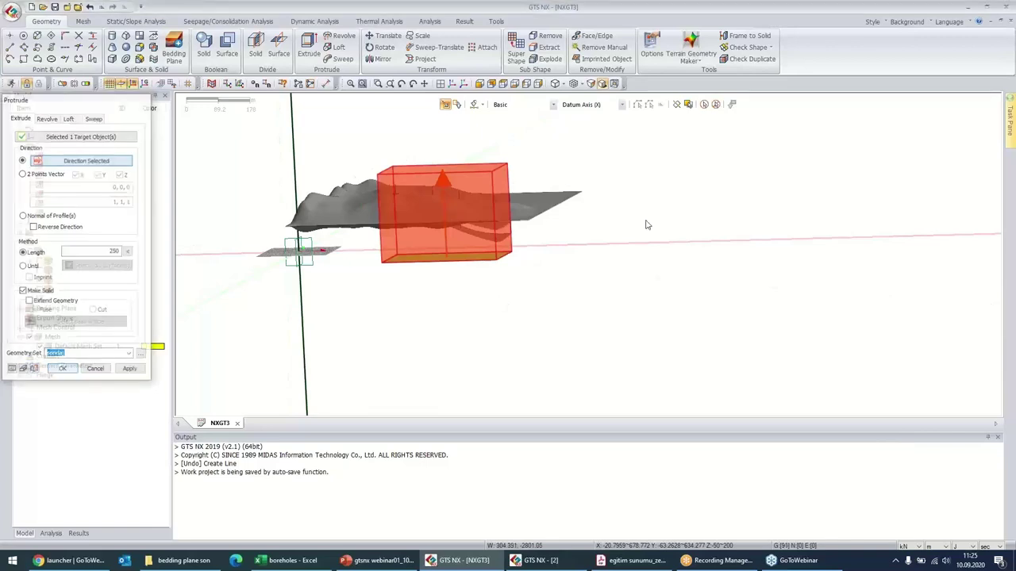
- Start Divide Solid with the extruded box as the target and hide the sondaj set's solid to expose the dividing surfaces
mouse_move(440, 304)
middle_mouse_down()
mouse_move(418, 299)
mouse_move(428, 321)
mouse_move(456, 299)
middle_mouse_up()
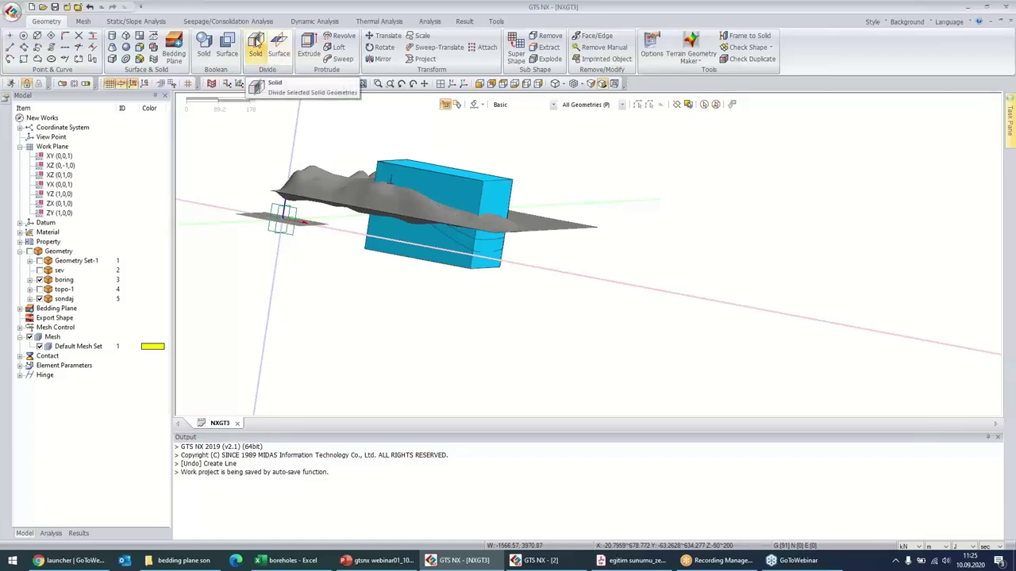
left_click(256, 44)
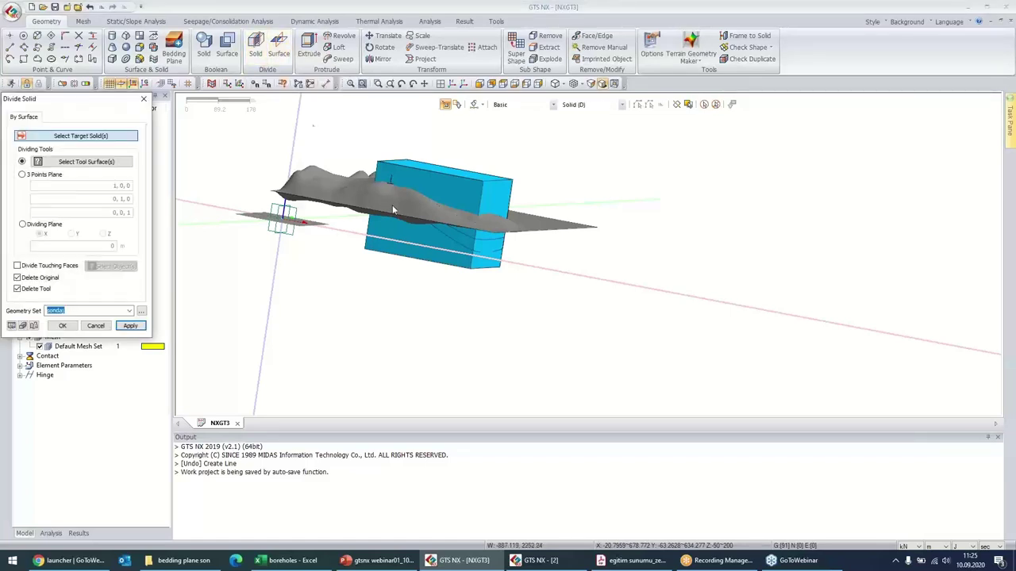
left_click(472, 198)
left_click_drag(125, 107, 312, 73)
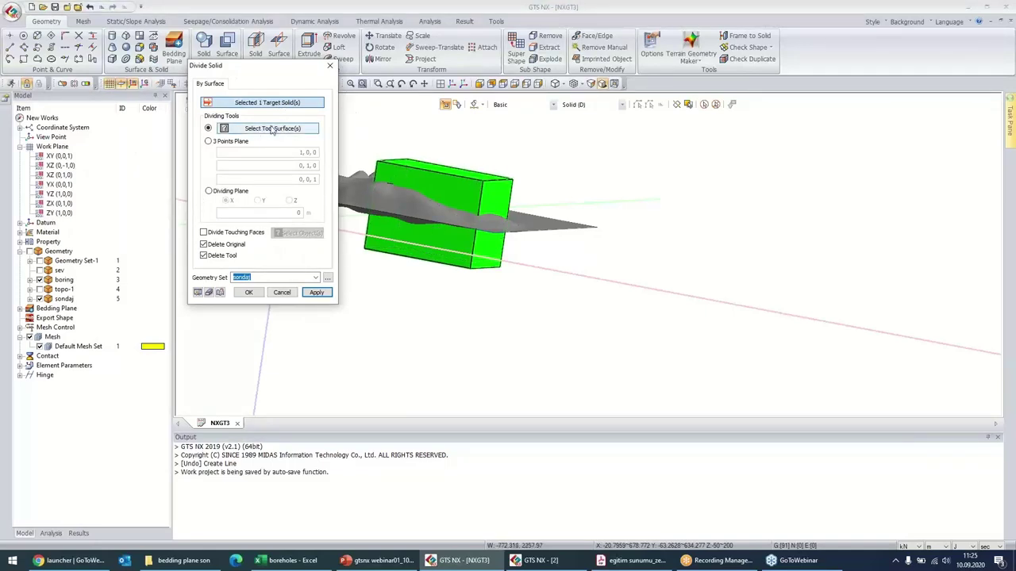
left_click(269, 132)
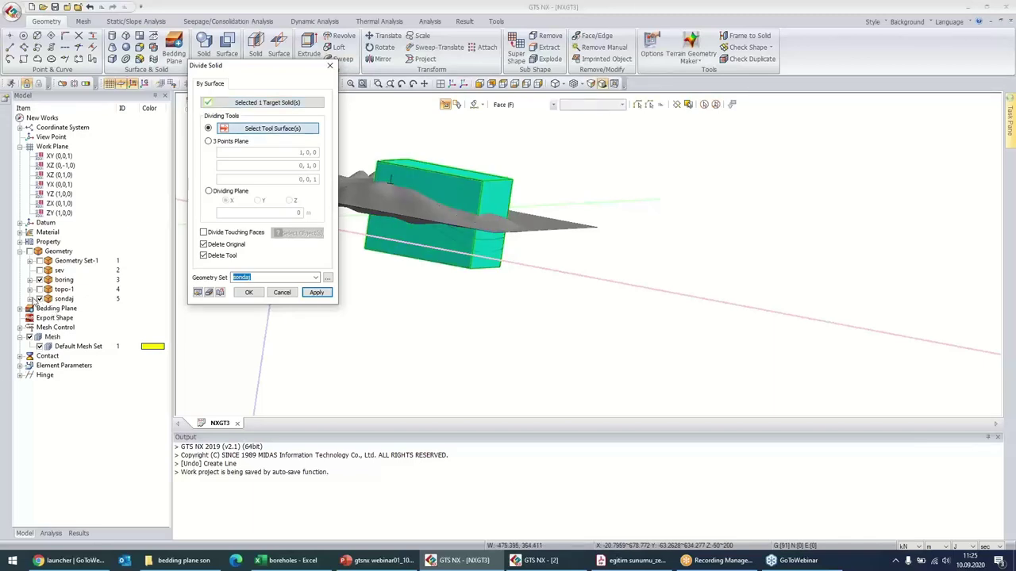
left_click(29, 299)
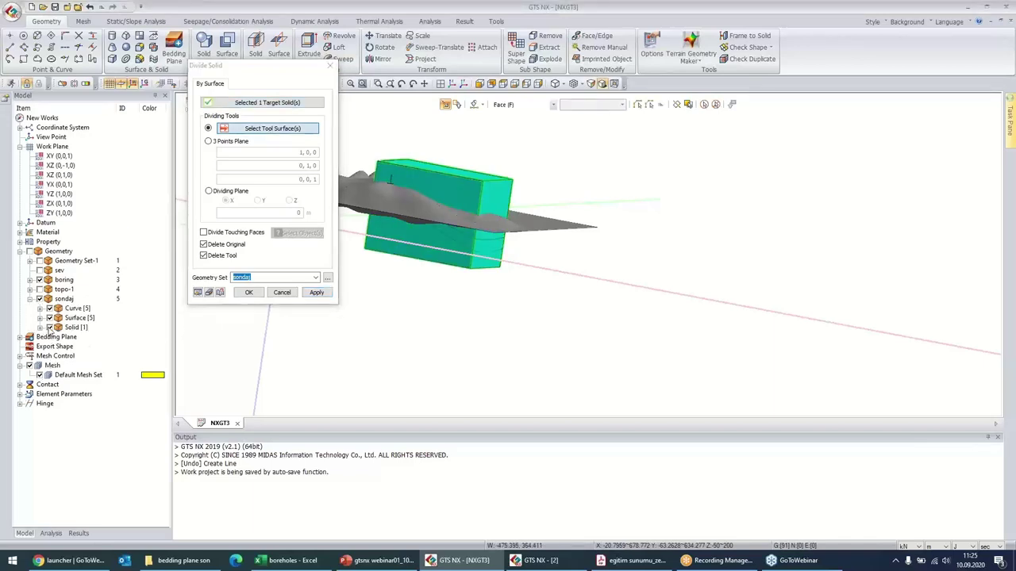
left_click(49, 327)
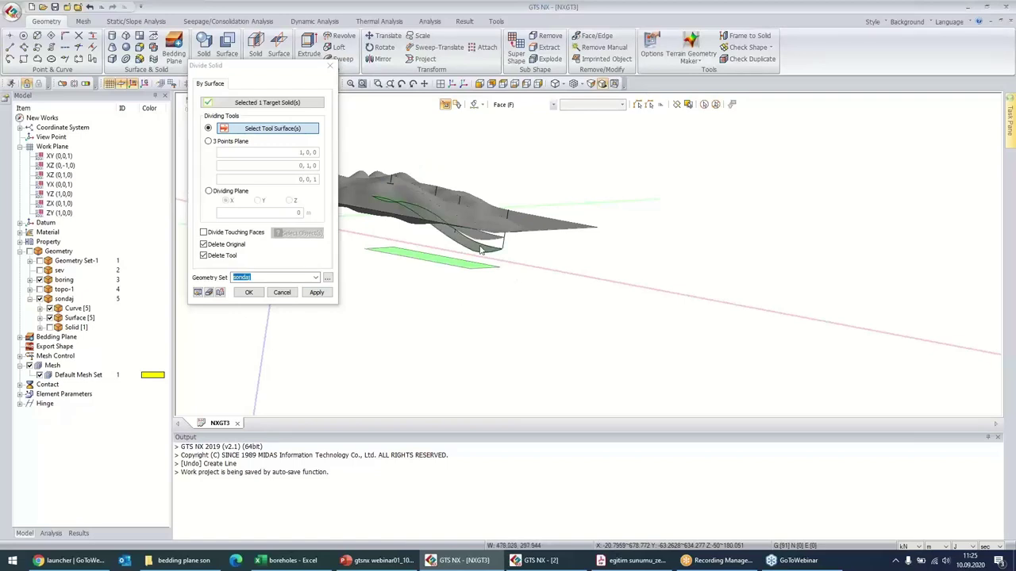
- Try to divide the box by the three bedding surfaces and the terrain surface, with Delete Original and Delete Tool on
middle_click_drag(512, 235, 448, 203)
left_click(485, 254)
left_click(449, 202)
left_click(462, 196)
left_click(465, 190)
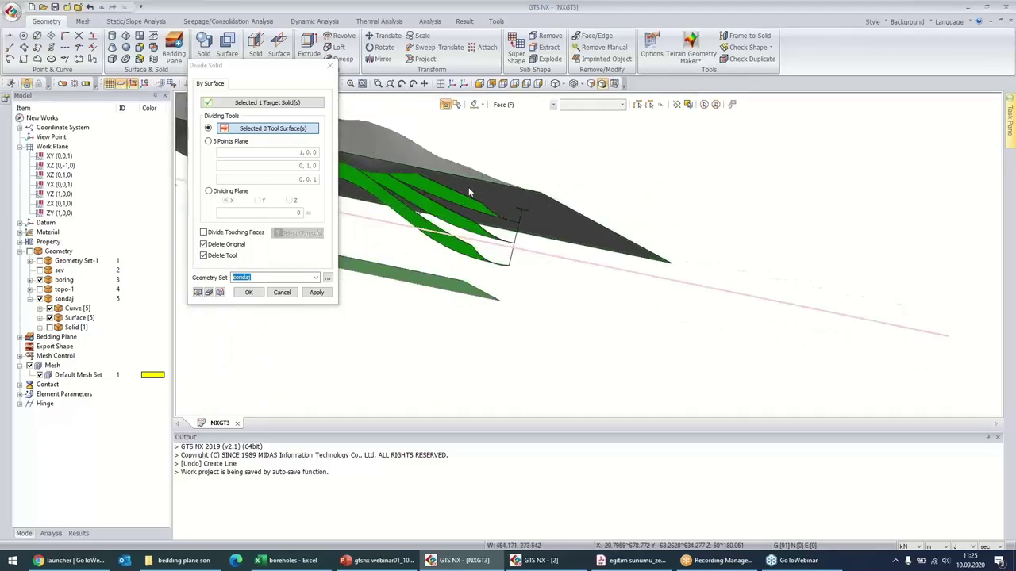
left_click(482, 175)
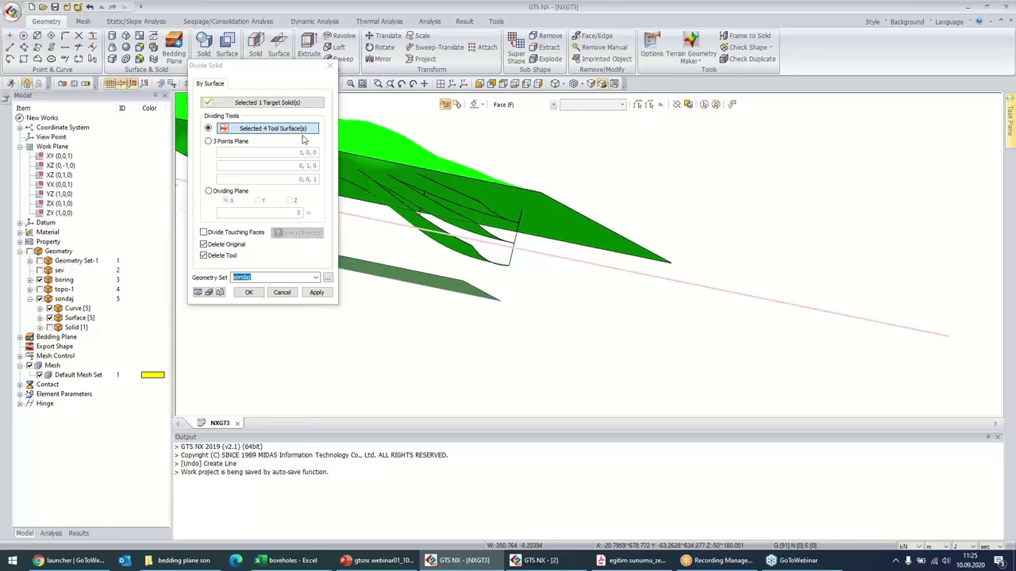
left_click(249, 292)
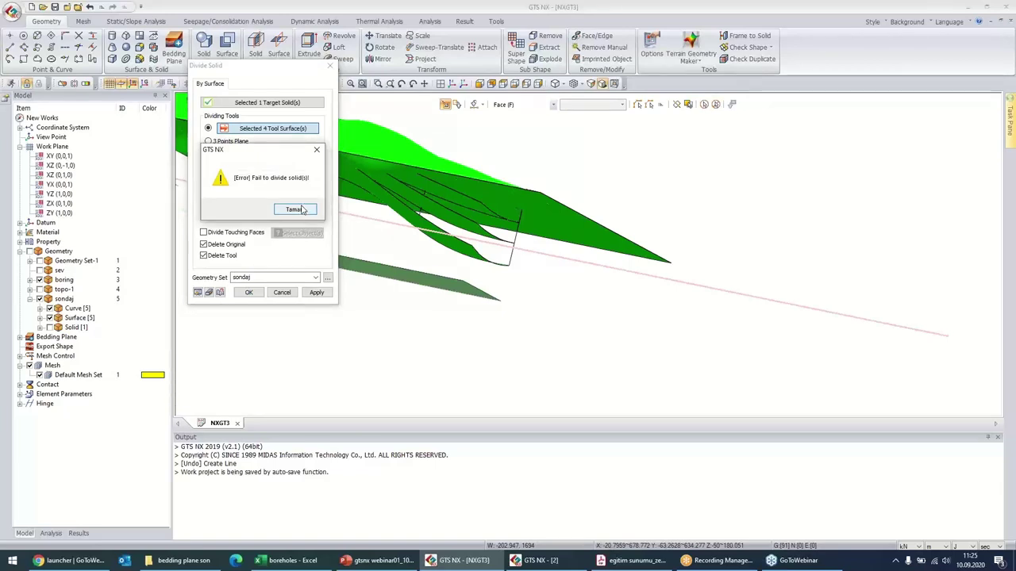
left_click(301, 209)
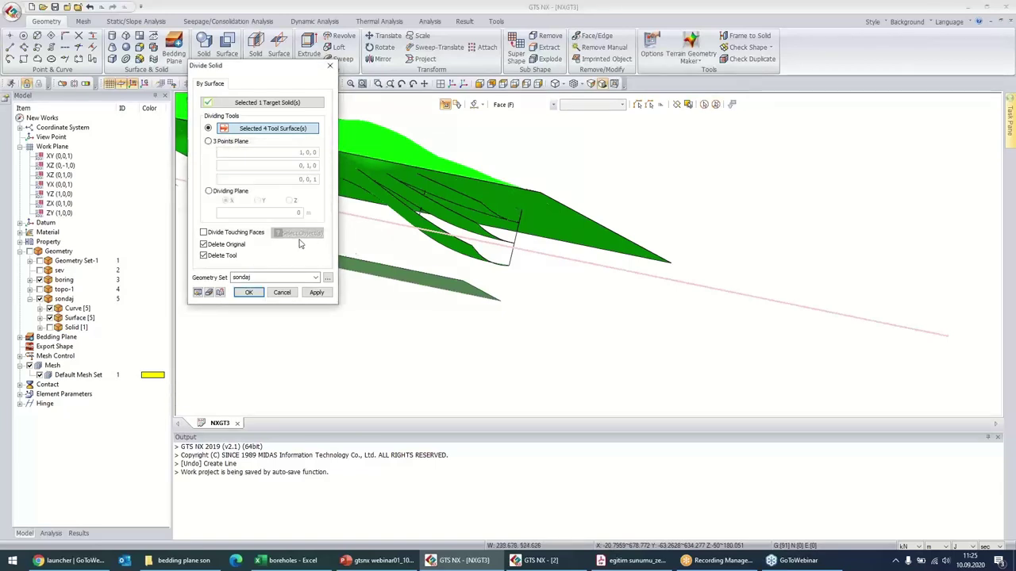
left_click(331, 66)
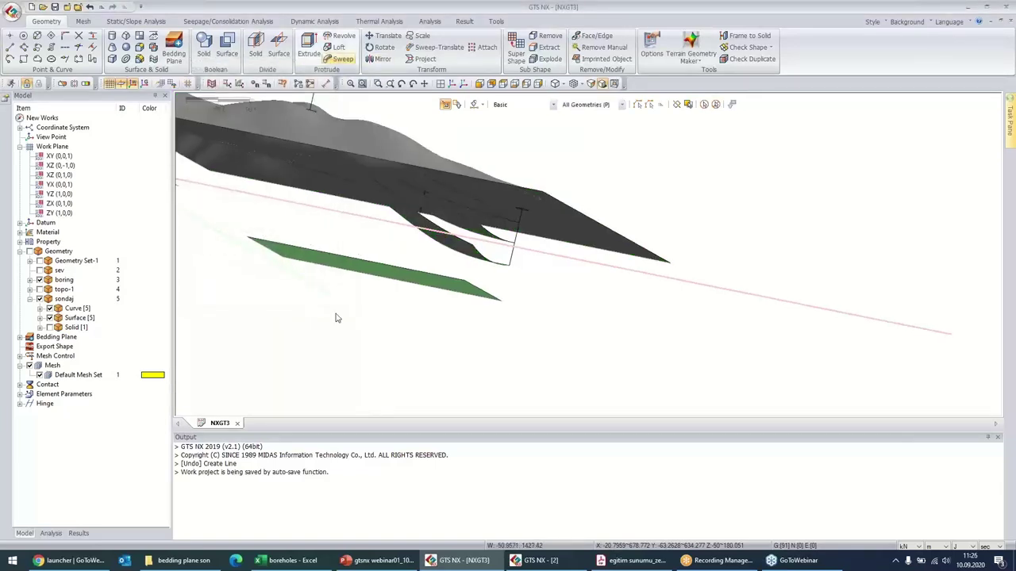
middle_click_drag(336, 319, 343, 277)
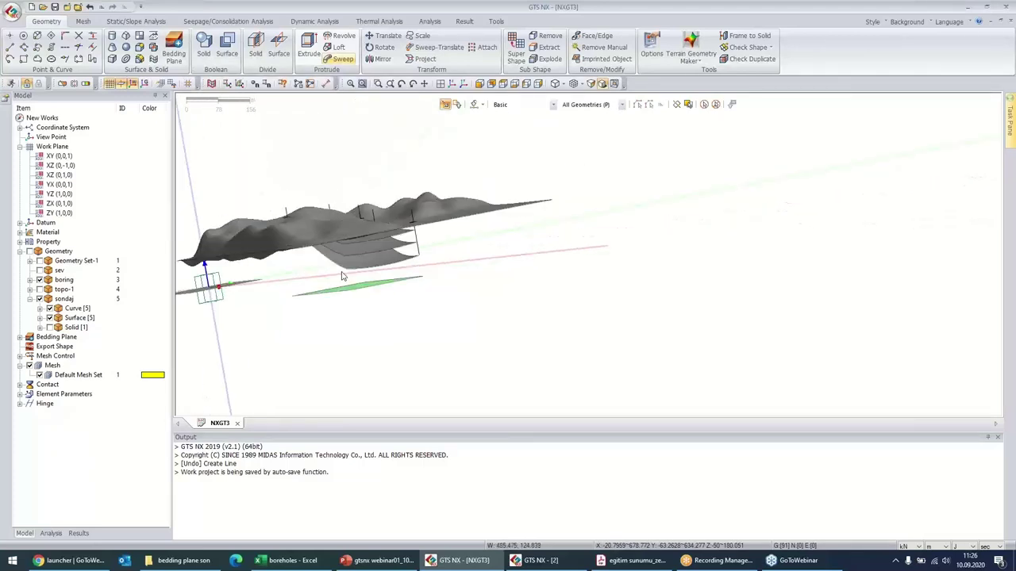
- Restart Divide Solid, show the sondaj set's solid to choose the extruded box as the target, and hide it again
key("d")
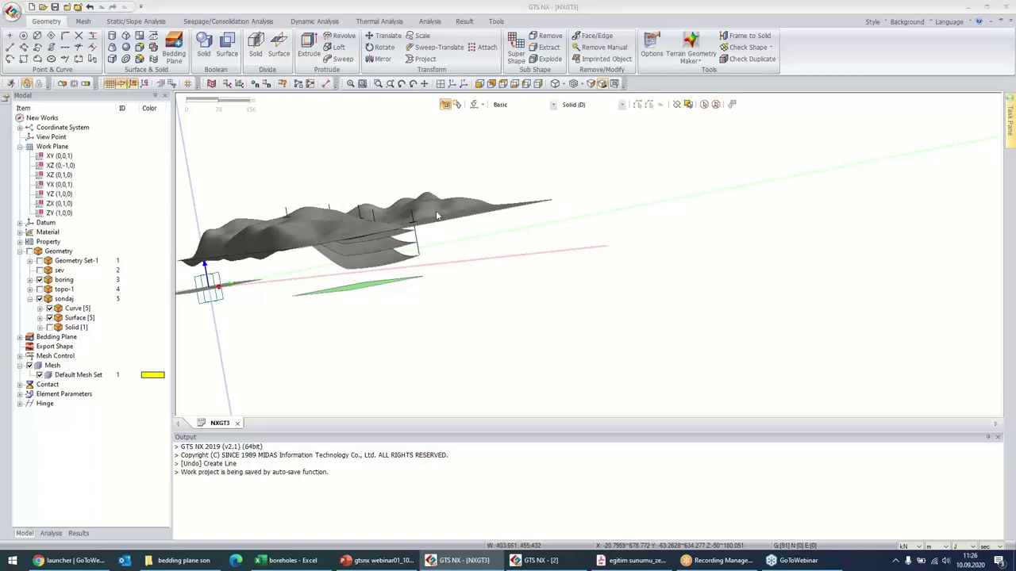
key("ctrl+d")
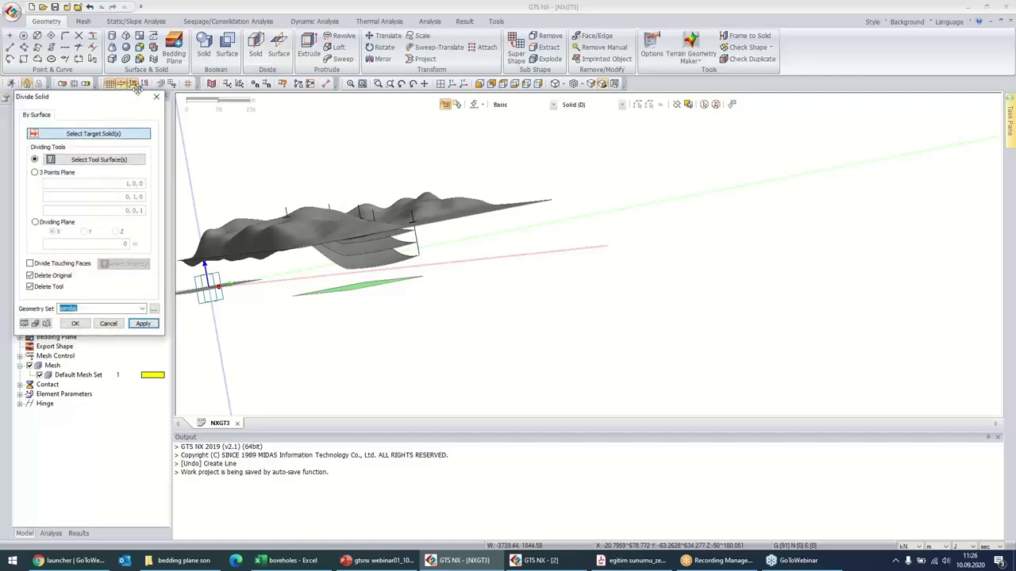
left_click_drag(138, 93, 220, 36)
left_click(40, 328)
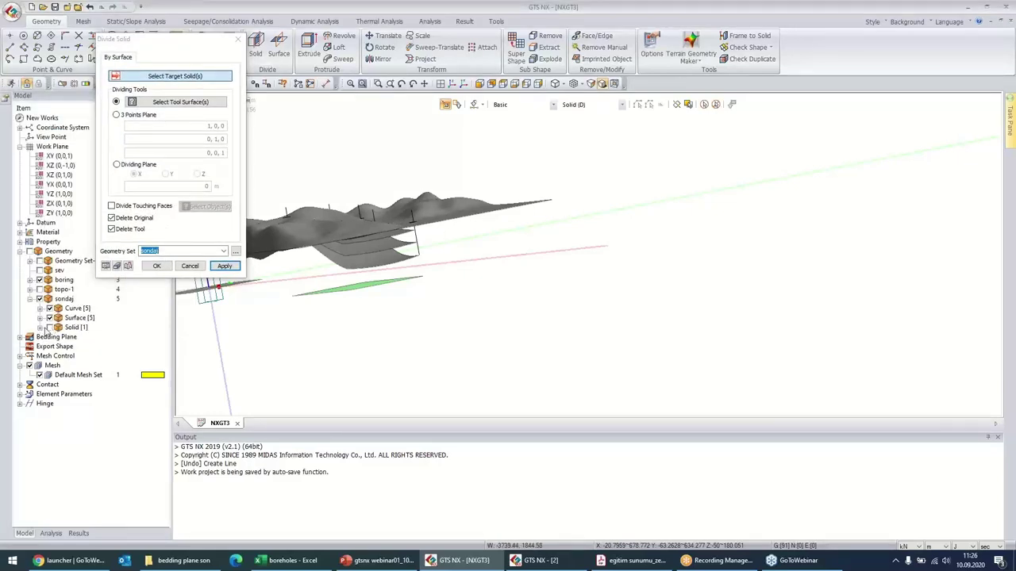
left_click(50, 327)
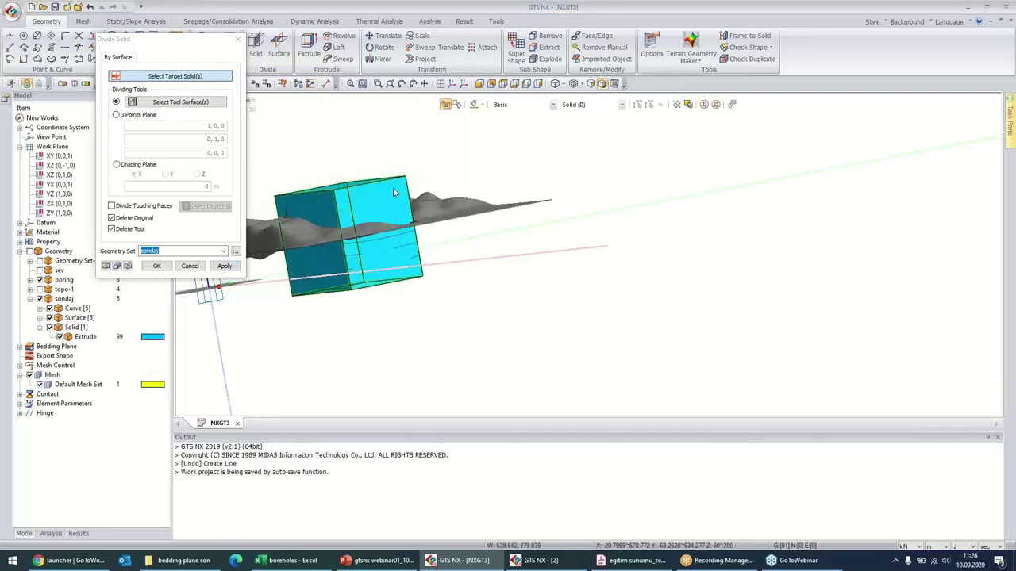
left_click(85, 337)
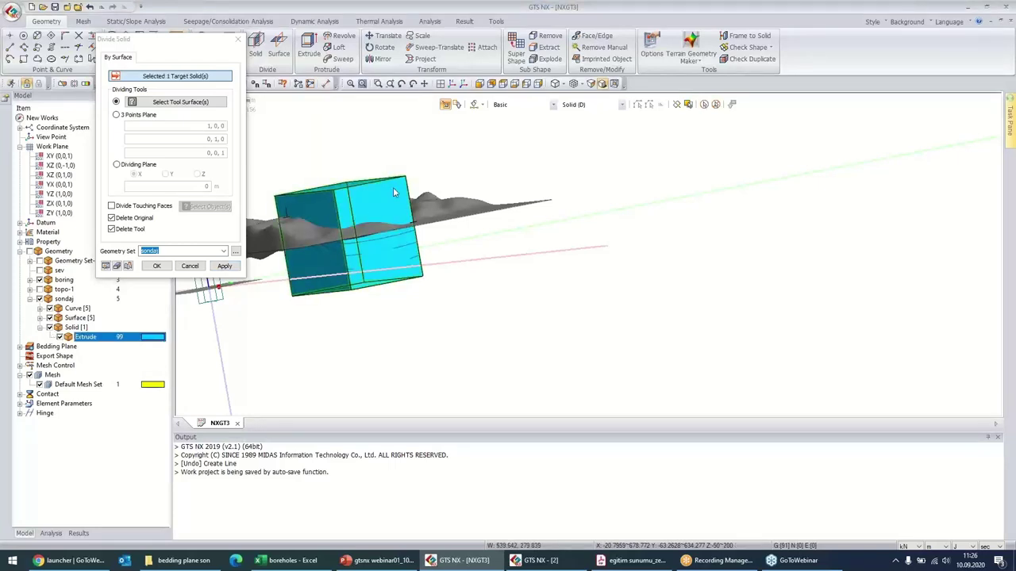
left_click(49, 327)
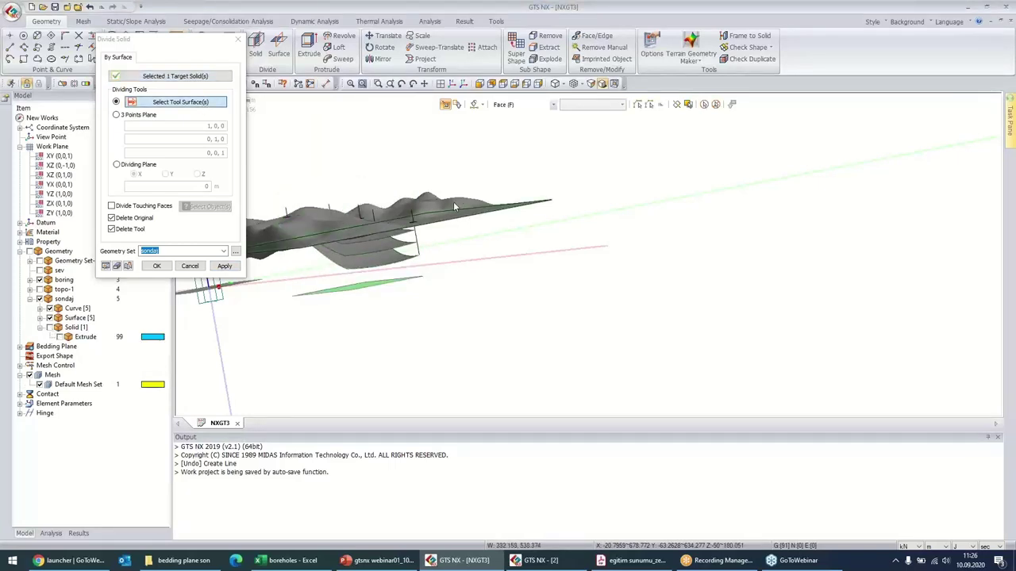
- Try to divide the box by the terrain surface and the three bedding surfaces, with Delete Original and Delete Tool on
left_click(403, 246)
left_click(388, 246)
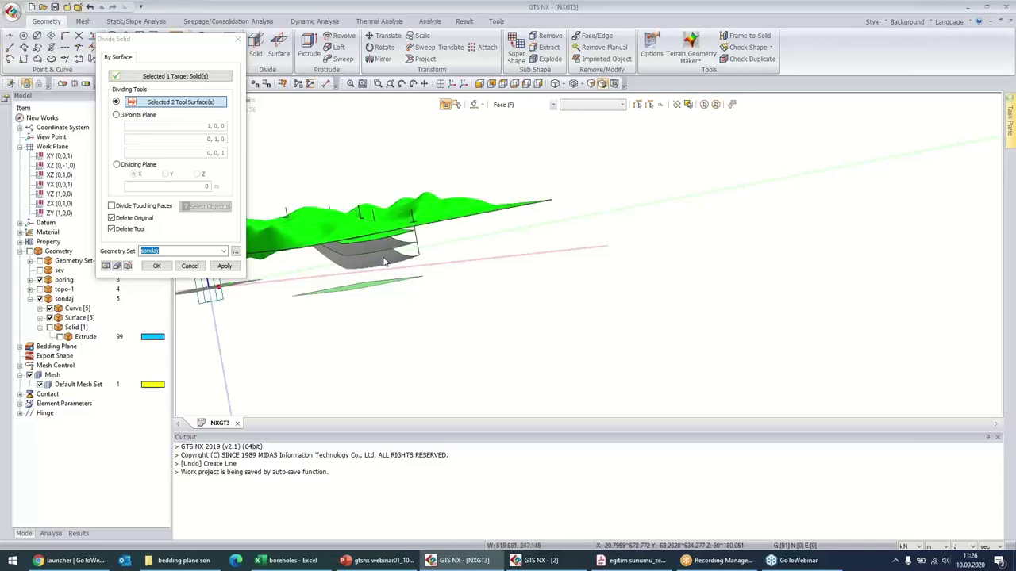
left_click(379, 270)
left_click(379, 269)
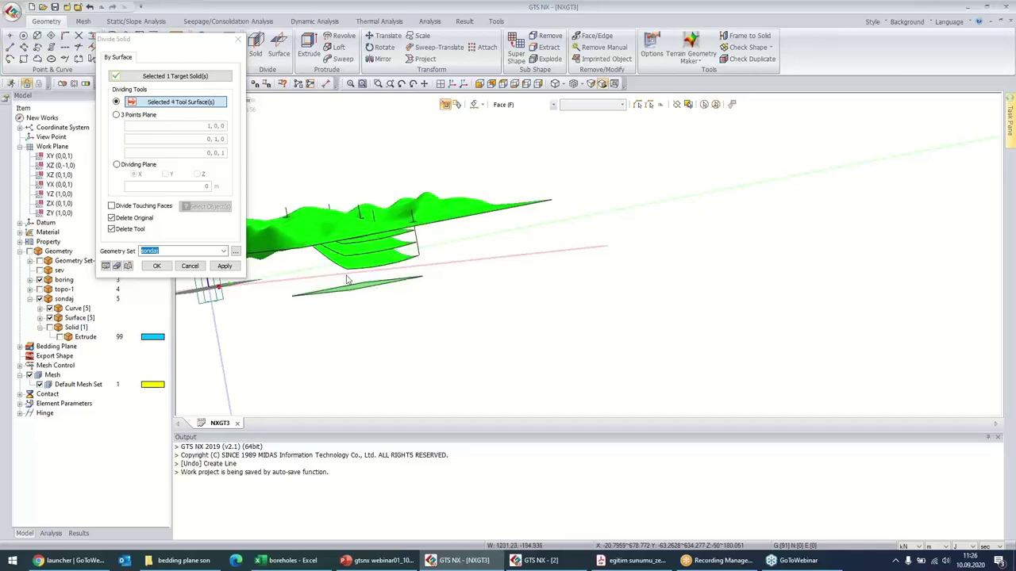
left_click(156, 268)
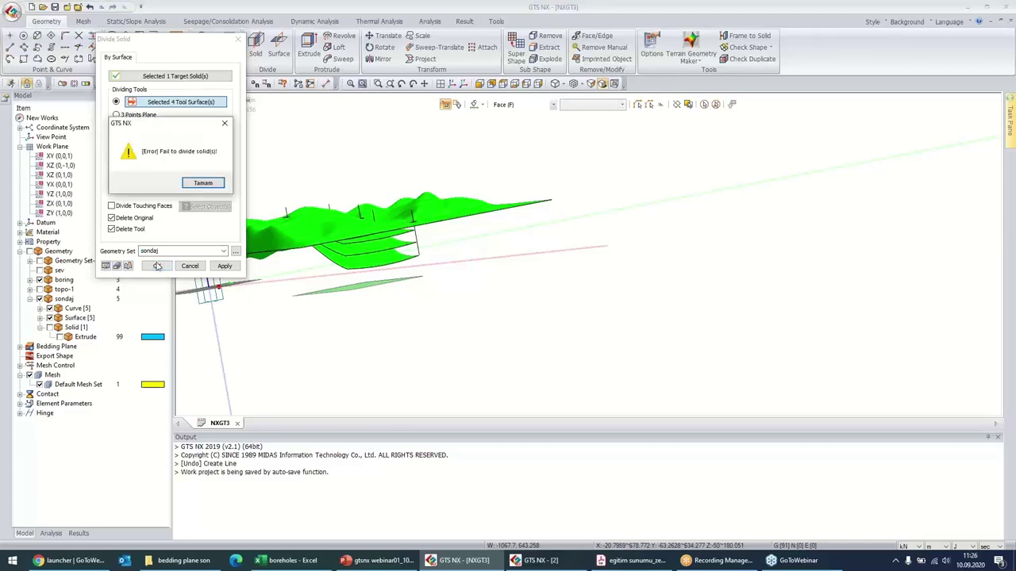
left_click(203, 184)
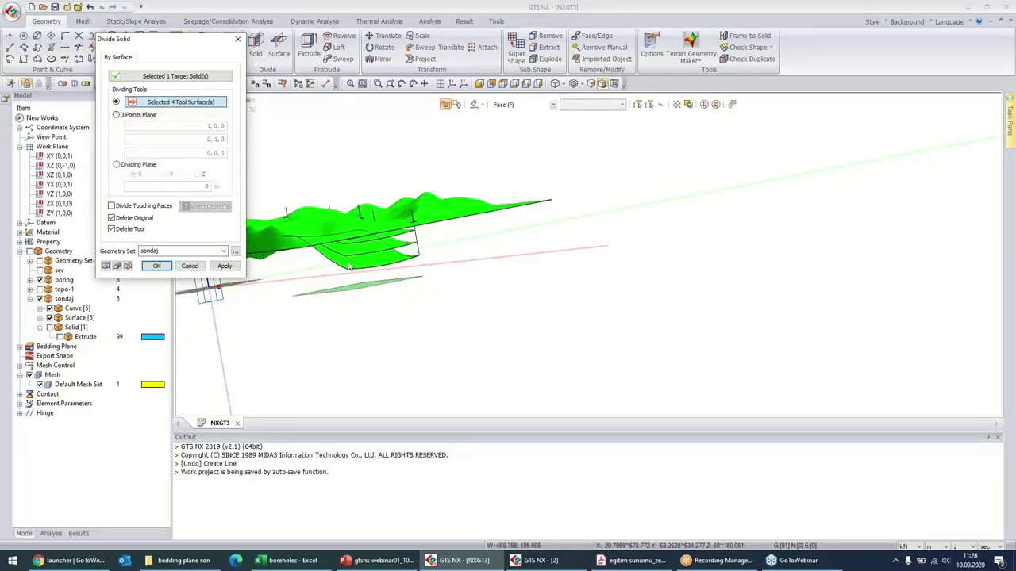
left_click(359, 204)
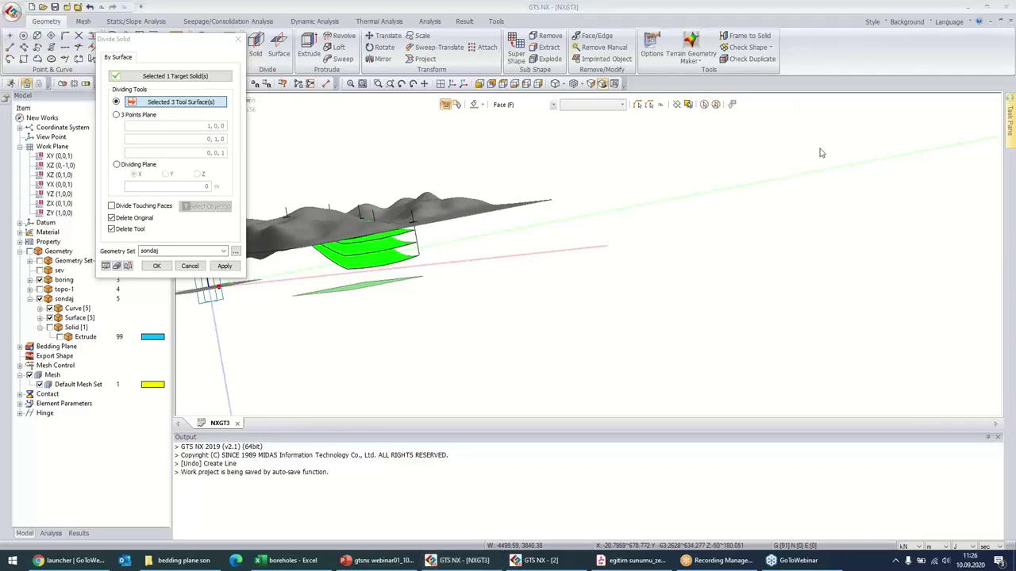
left_click(455, 217)
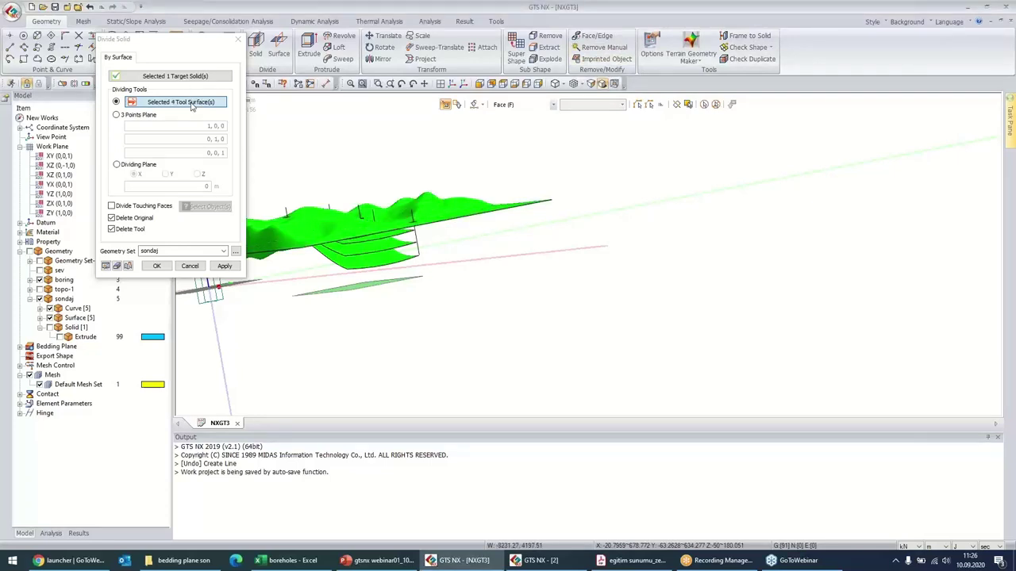
middle_click_drag(372, 165, 498, 288)
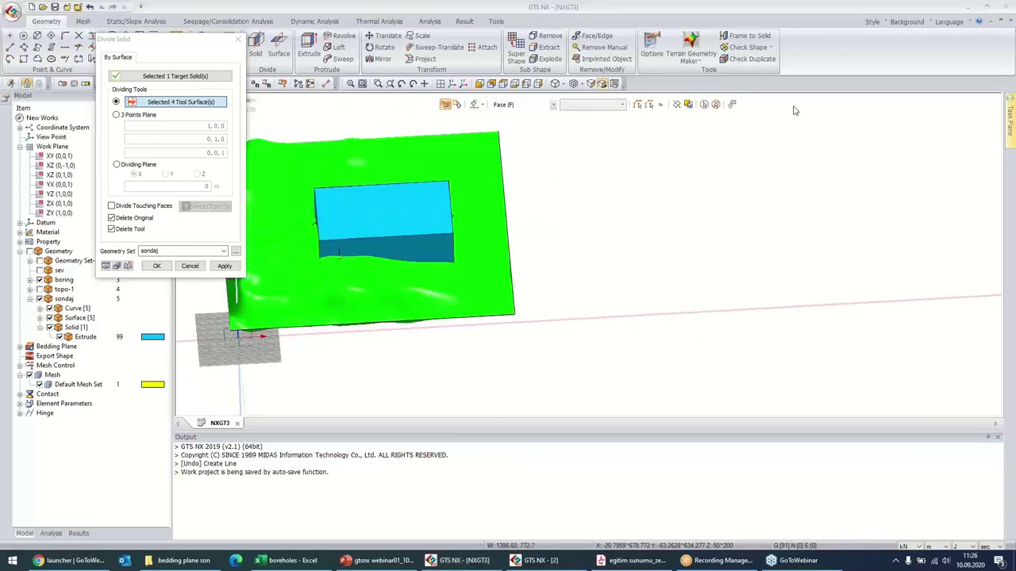
middle_click_drag(420, 272, 408, 236)
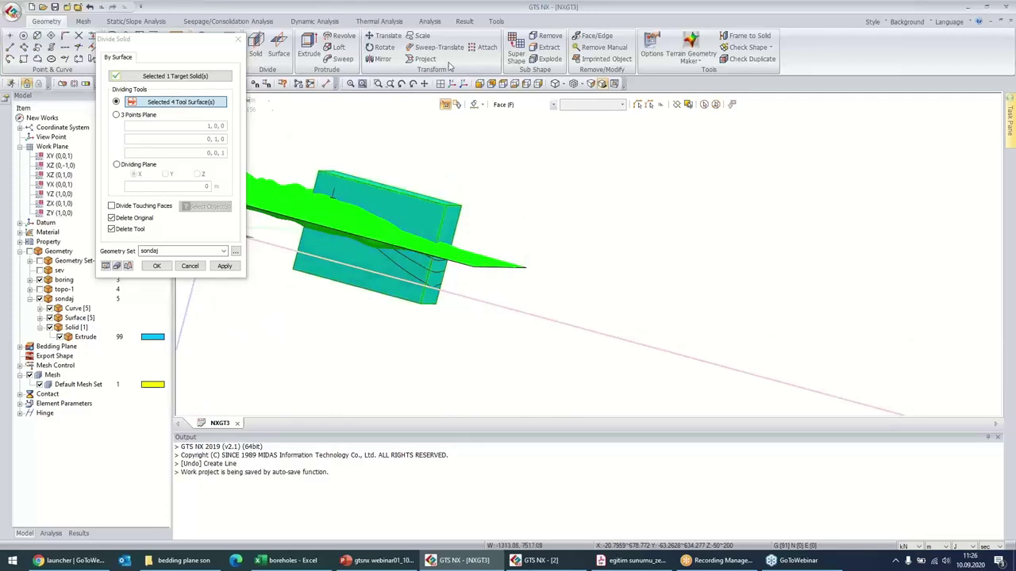
left_click(705, 104)
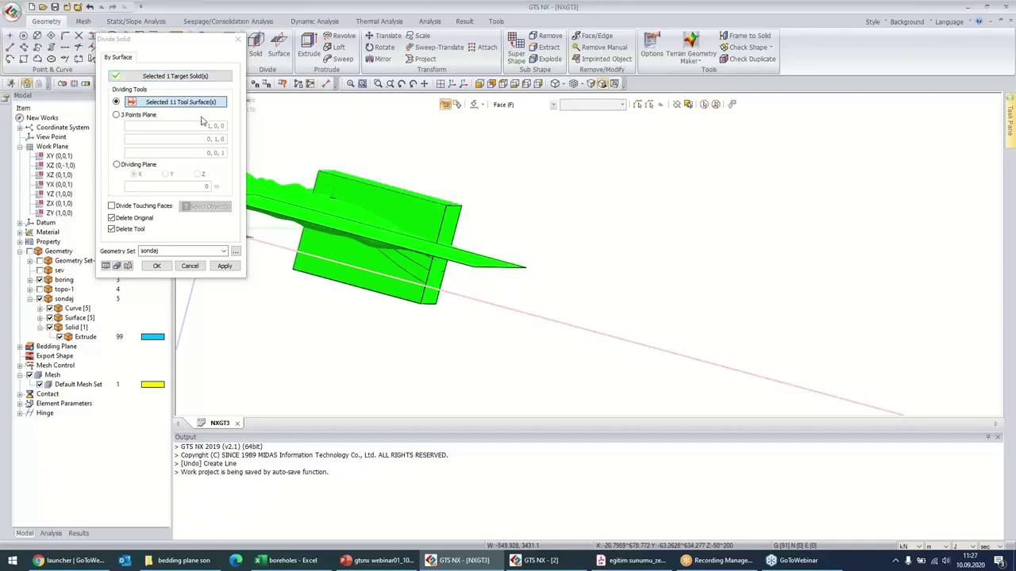
left_click(198, 270)
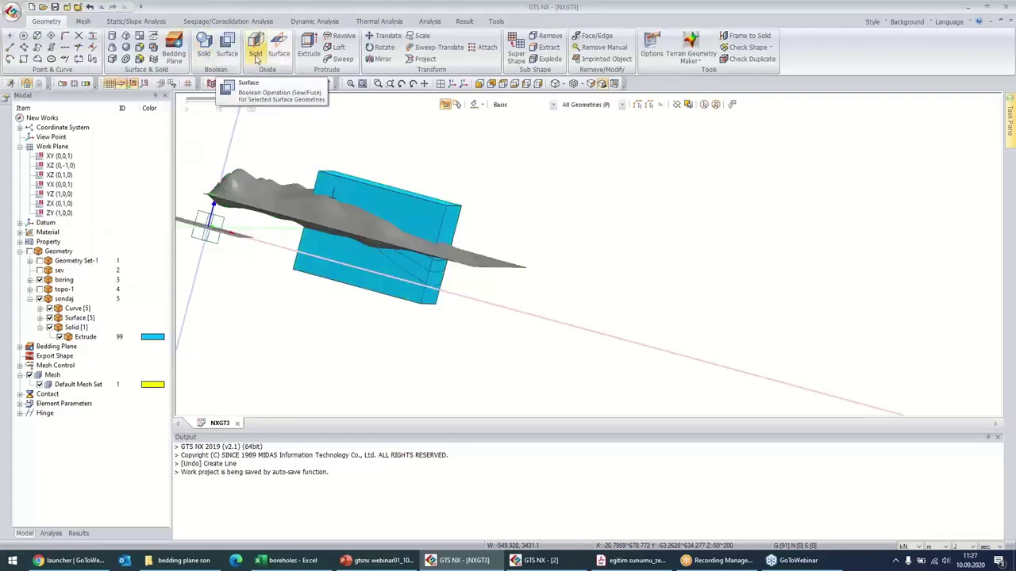
- Divide the extruded box by the terrain surface alone, with Delete Original and Delete Tool on
key("Return")
left_click(415, 212)
left_click(418, 211)
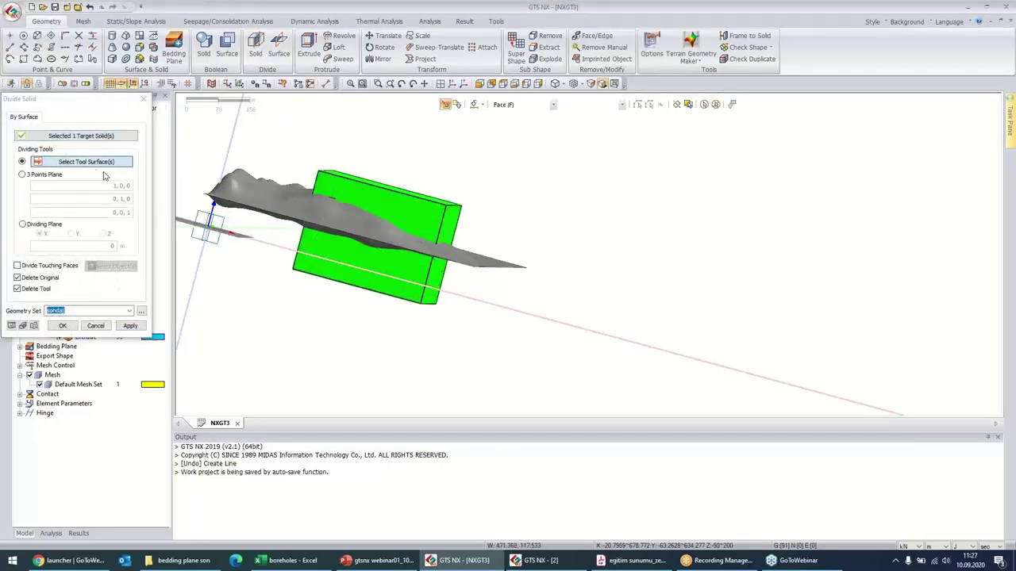
left_click(270, 197)
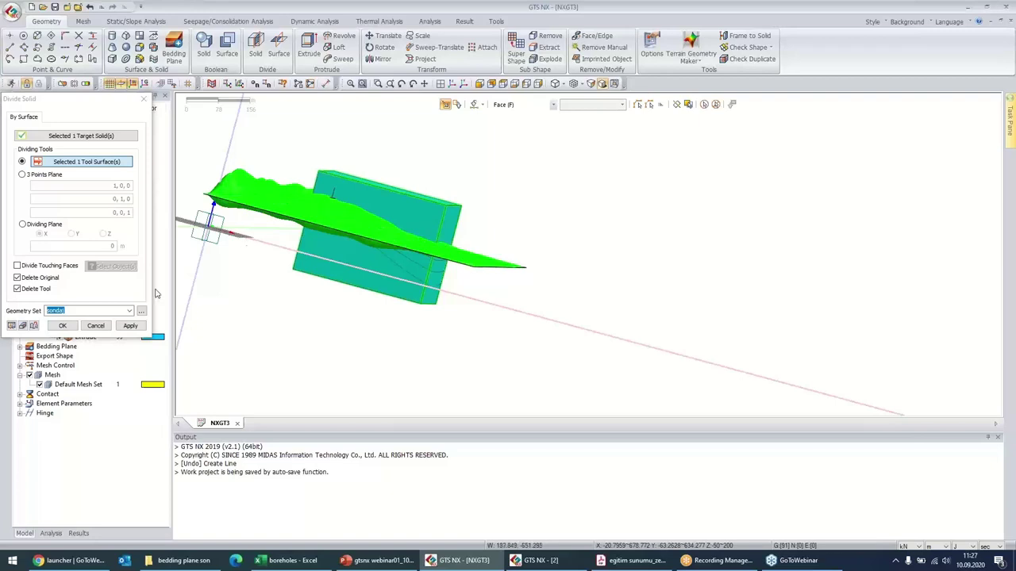
middle_click_drag(290, 234, 296, 184)
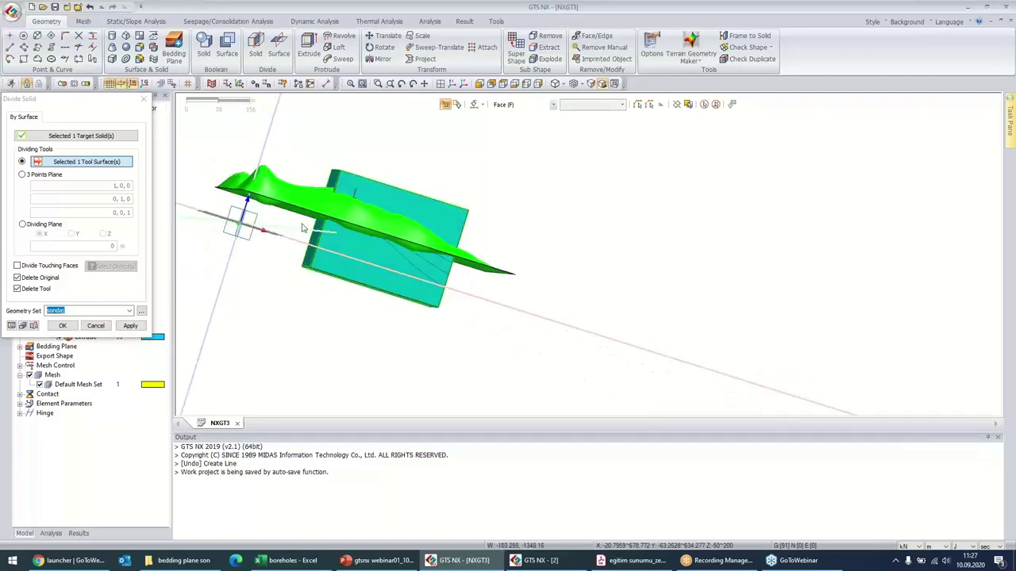
left_click(63, 326)
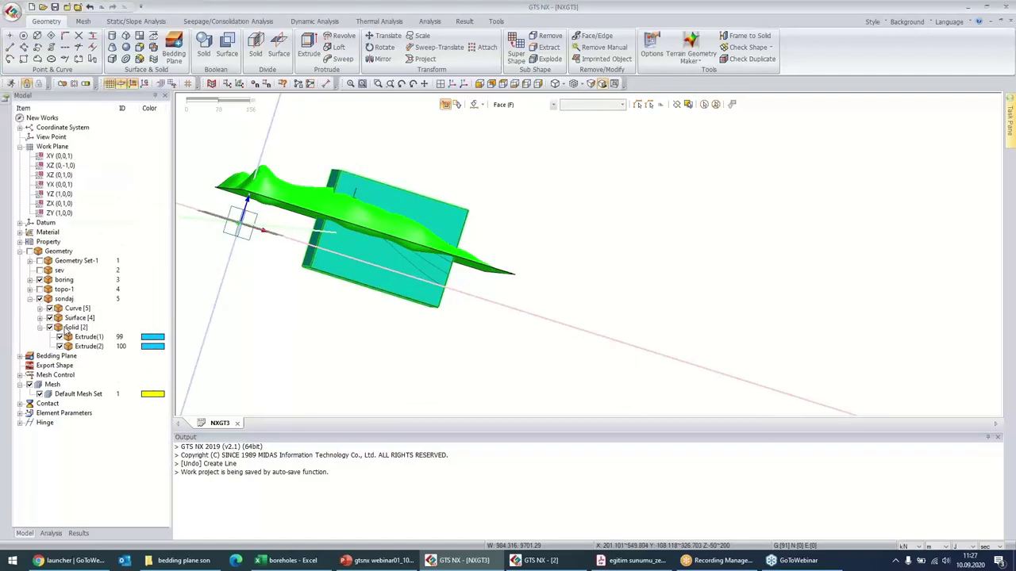
- Delete the part of the divided box that lies above the terrain surface
middle_click_drag(413, 272, 425, 292)
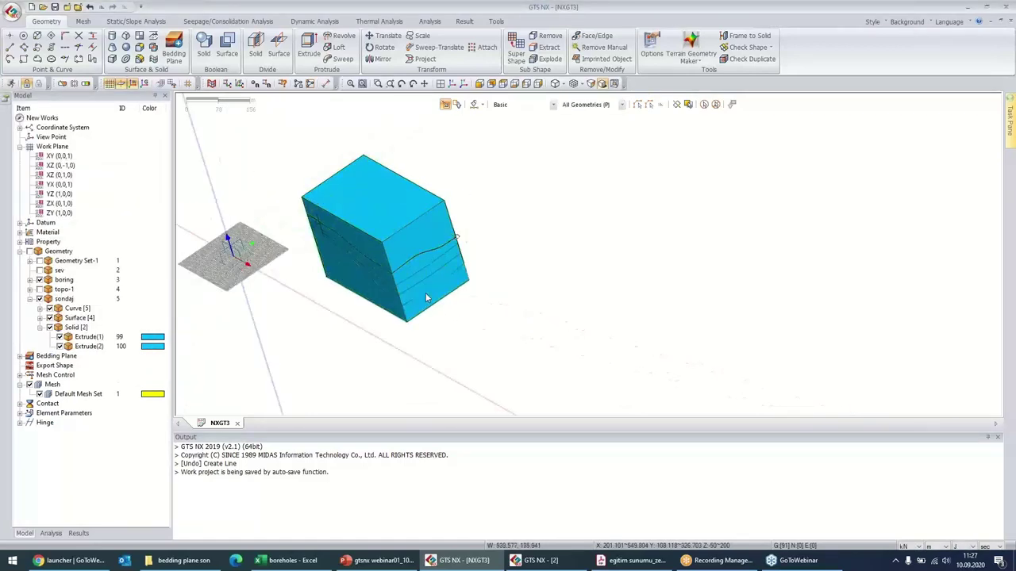
left_click(426, 292)
key("Delete")
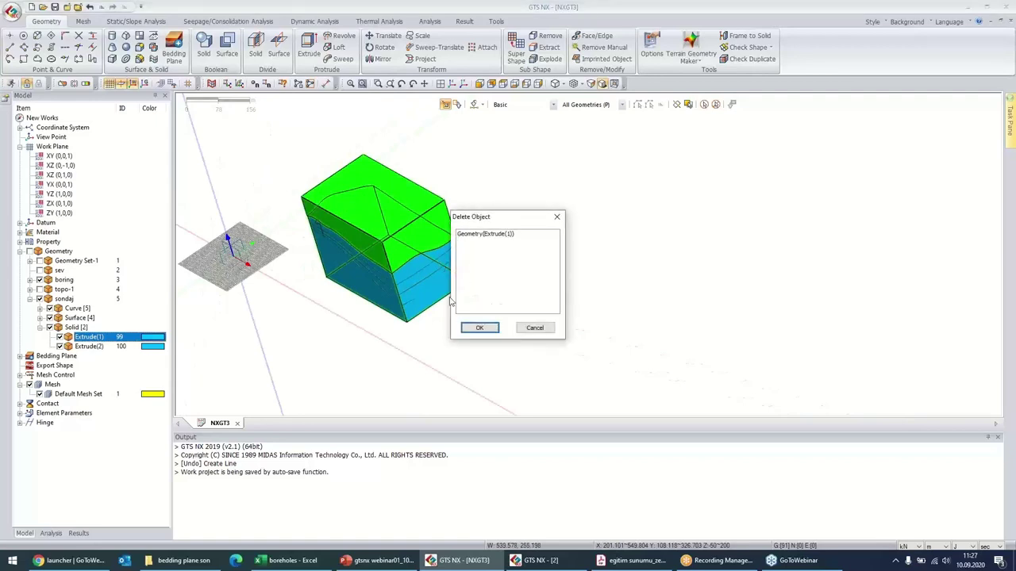
left_click(473, 326)
middle_click_drag(473, 326, 411, 265)
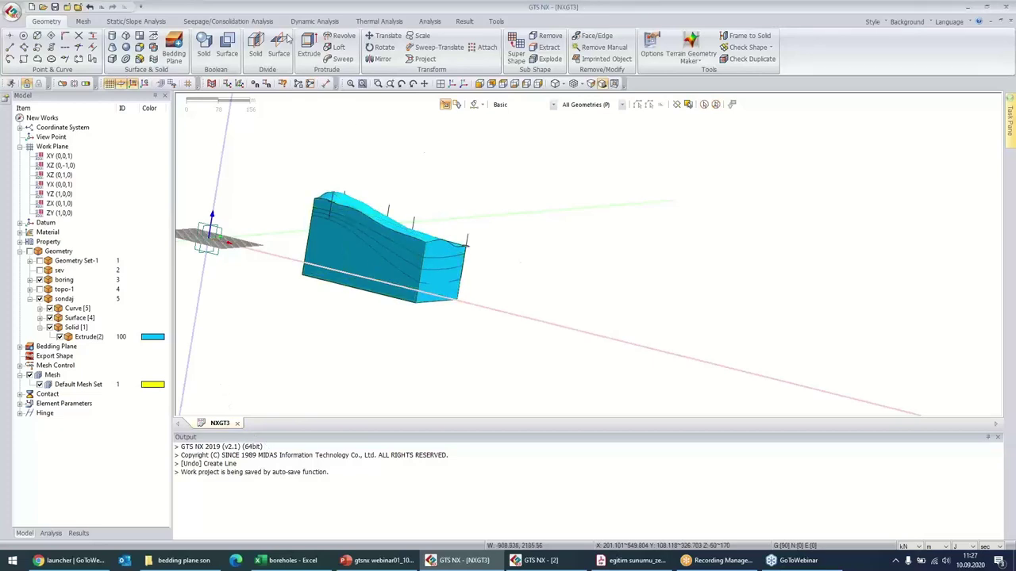
- Start Divide Solid with the terrain-trimmed solid as the target and hide it to expose the bedding surfaces
left_click(256, 47)
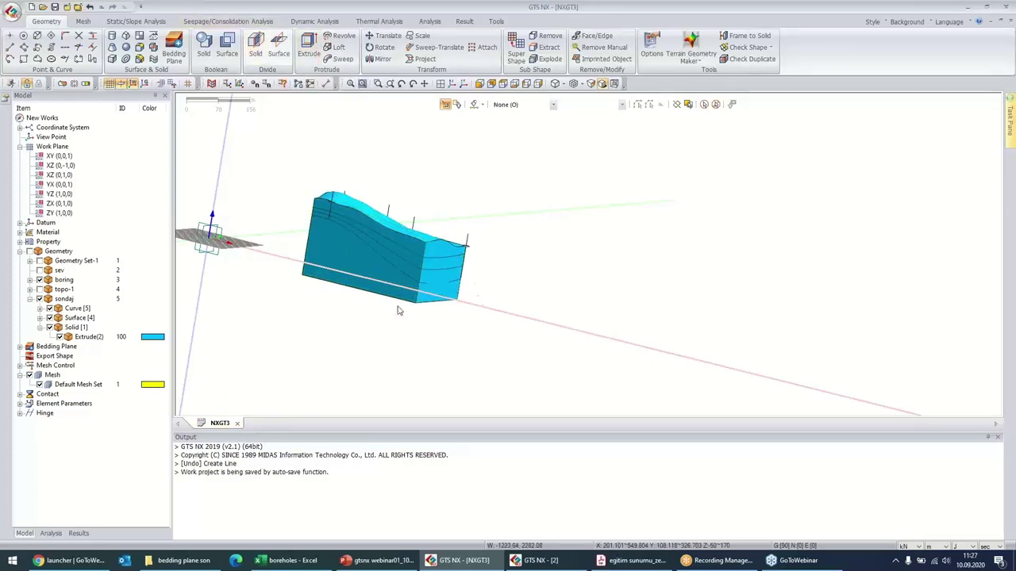
left_click(353, 259)
left_click_drag(101, 104, 223, 90)
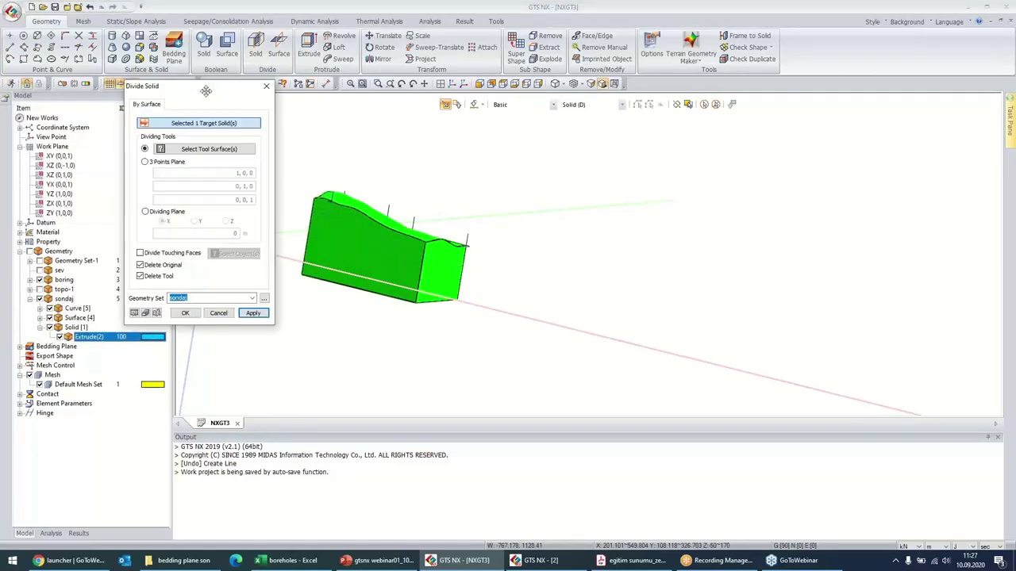
left_click(49, 327)
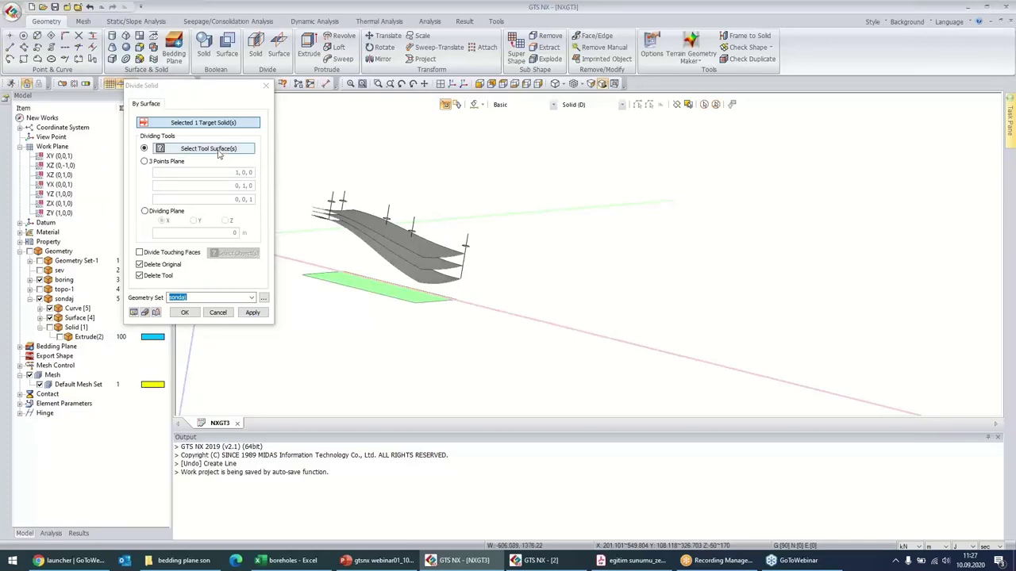
key("Return")
- Try to divide the trimmed solid by the three bedding surfaces, with Delete Original and Delete Tool on
left_click(397, 226)
left_click(429, 254)
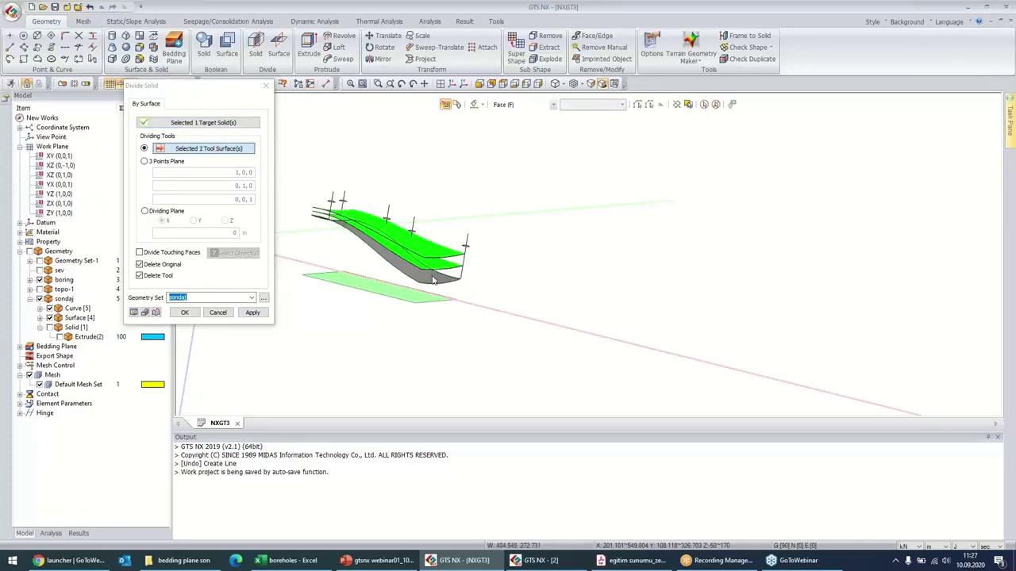
left_click(440, 270)
left_click(184, 312)
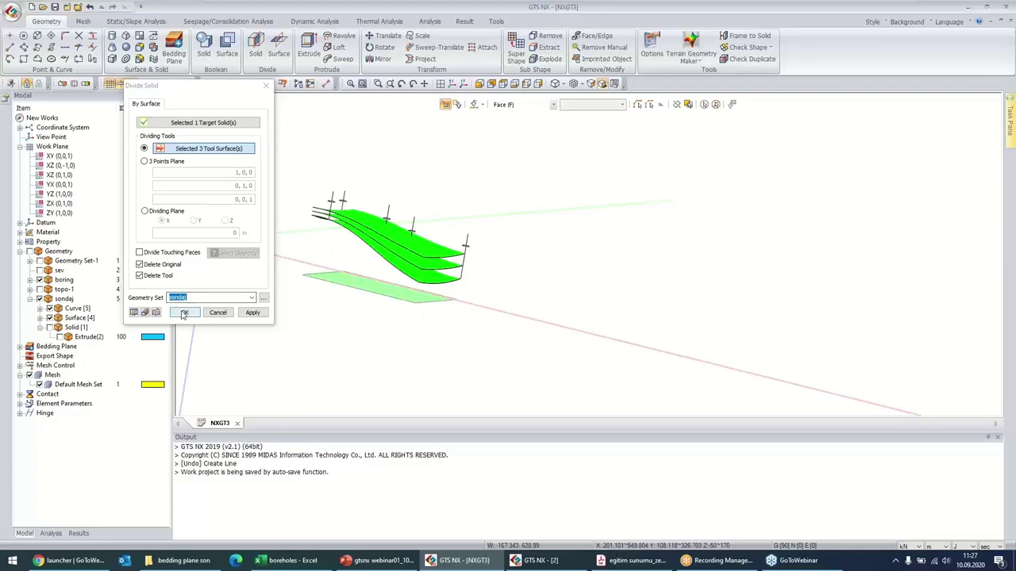
left_click(229, 230)
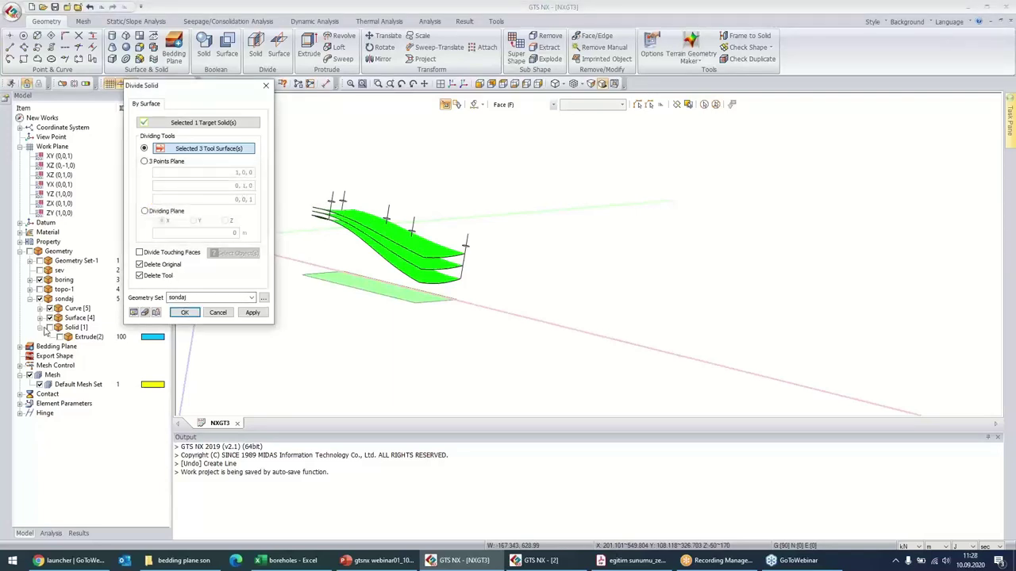
- Show the trimmed solid, retry its division by the same three bedding surfaces, check how they meet its sides, and close Divide Solid
left_click(50, 327)
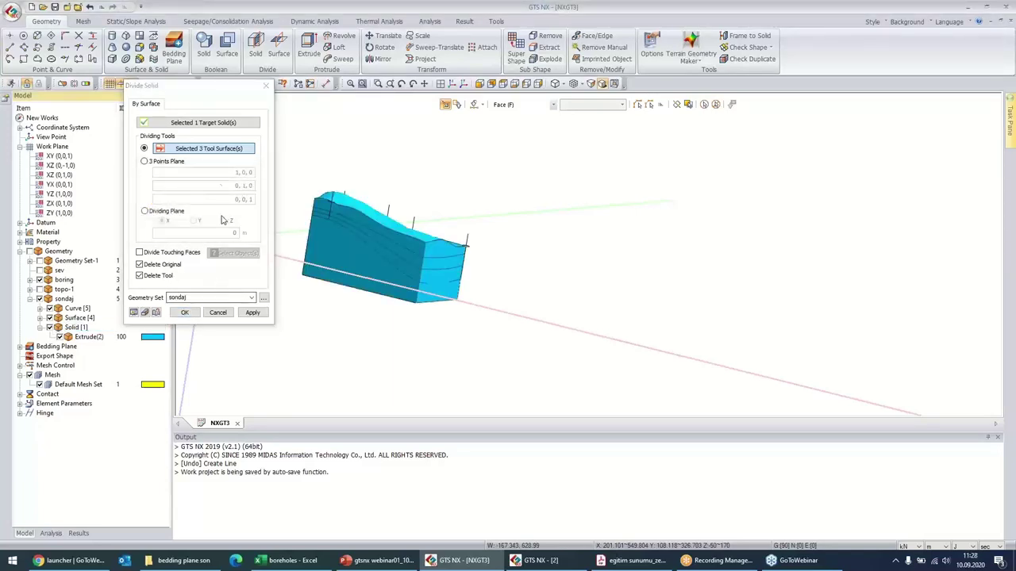
left_click(184, 312)
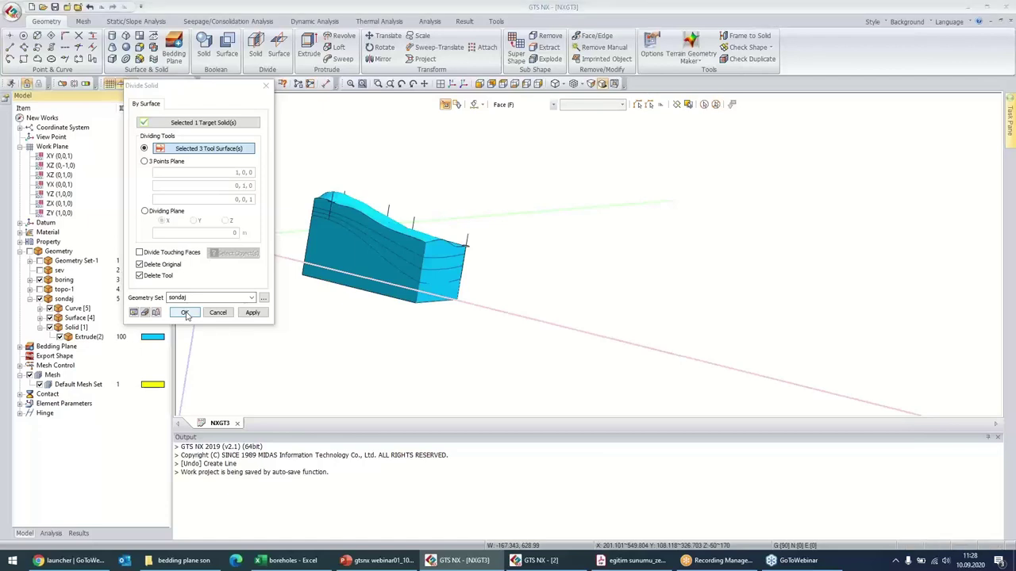
left_click(229, 229)
middle_click_drag(413, 274, 445, 320)
scroll(416, 227, "up", 3)
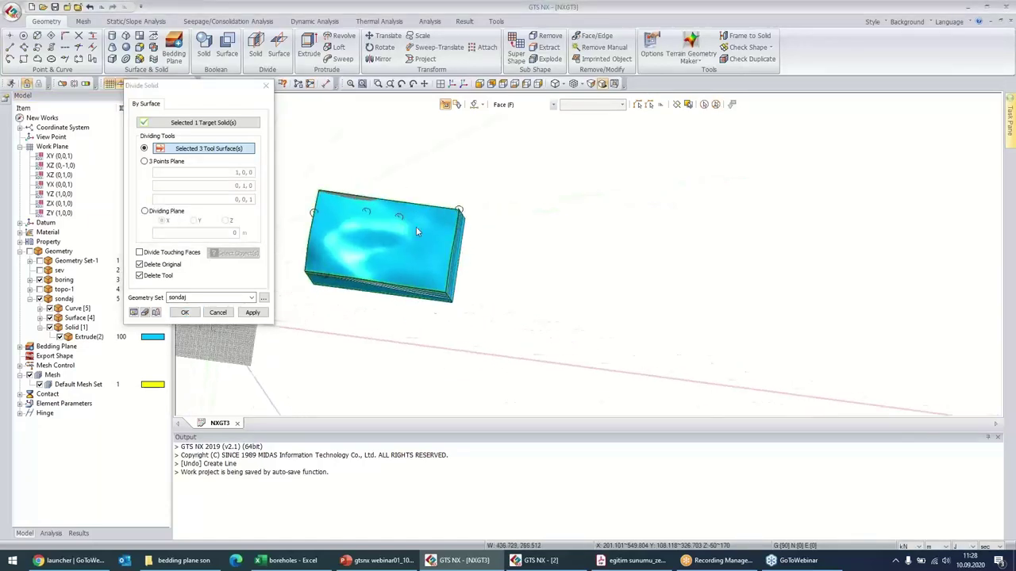
middle_click_drag(411, 228, 498, 302)
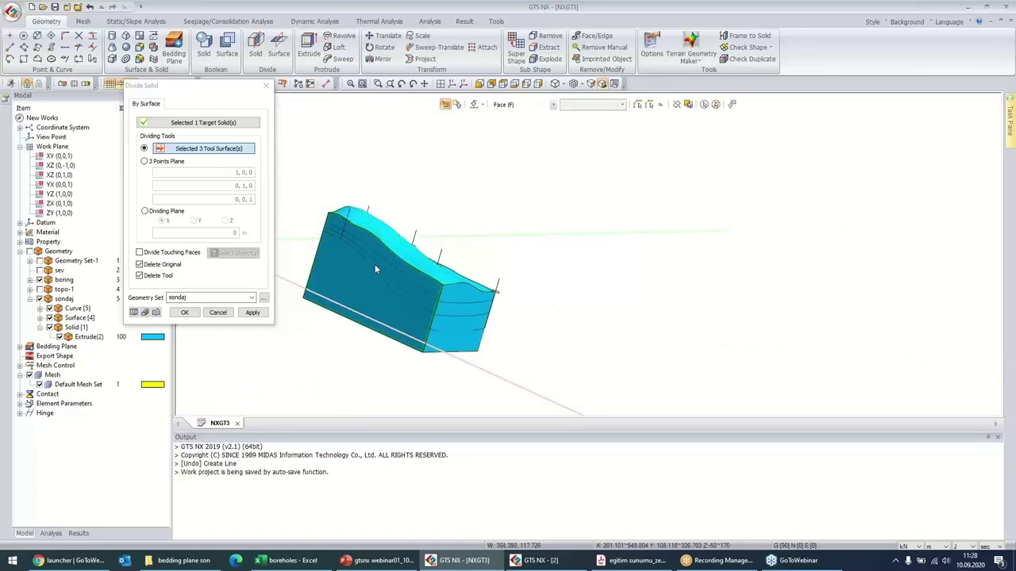
left_click(268, 90)
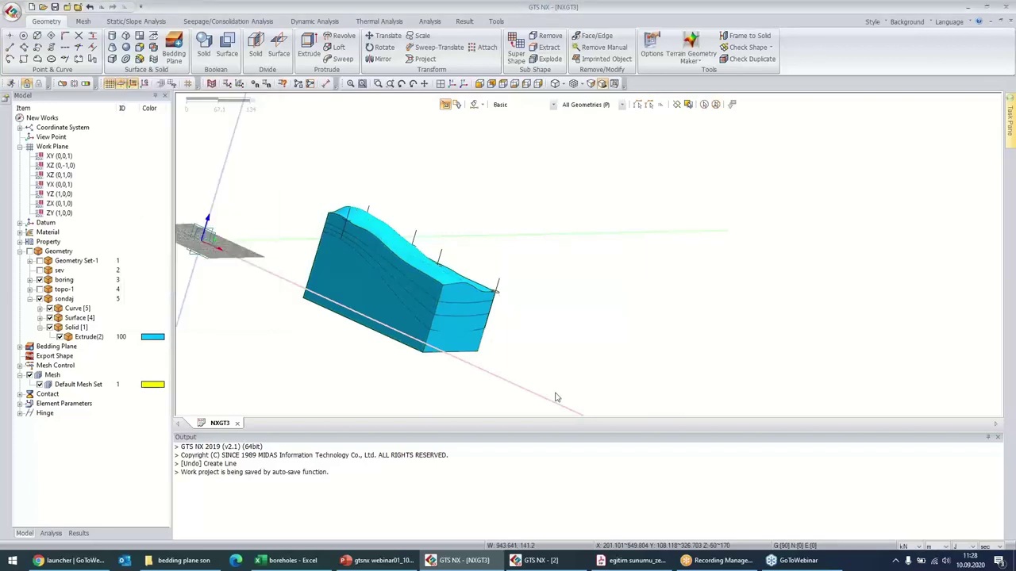
middle_click_drag(466, 286, 429, 302)
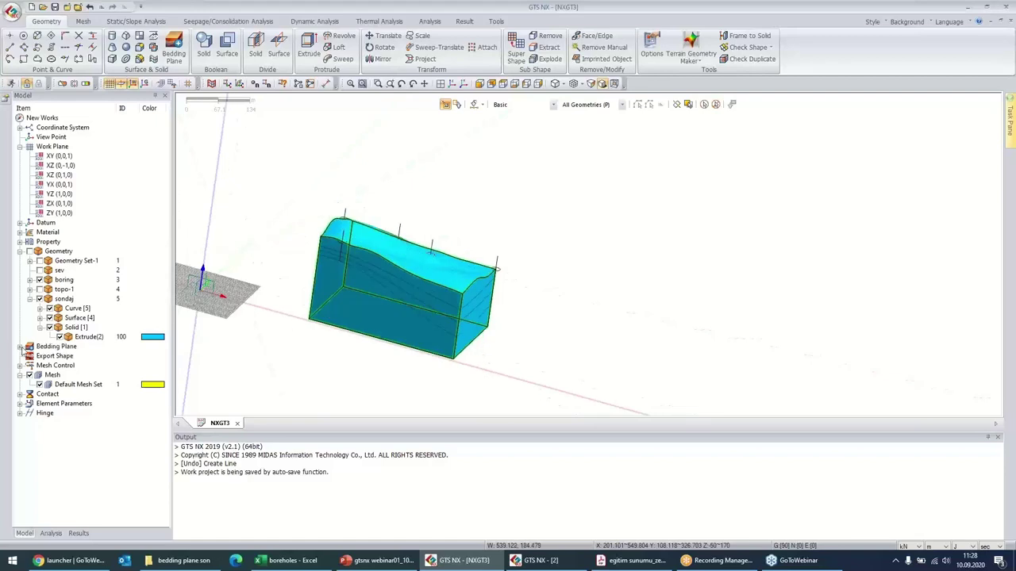
- Undo the deletion of the box's upper part and the division of the box by the terrain surface
key("Delete")
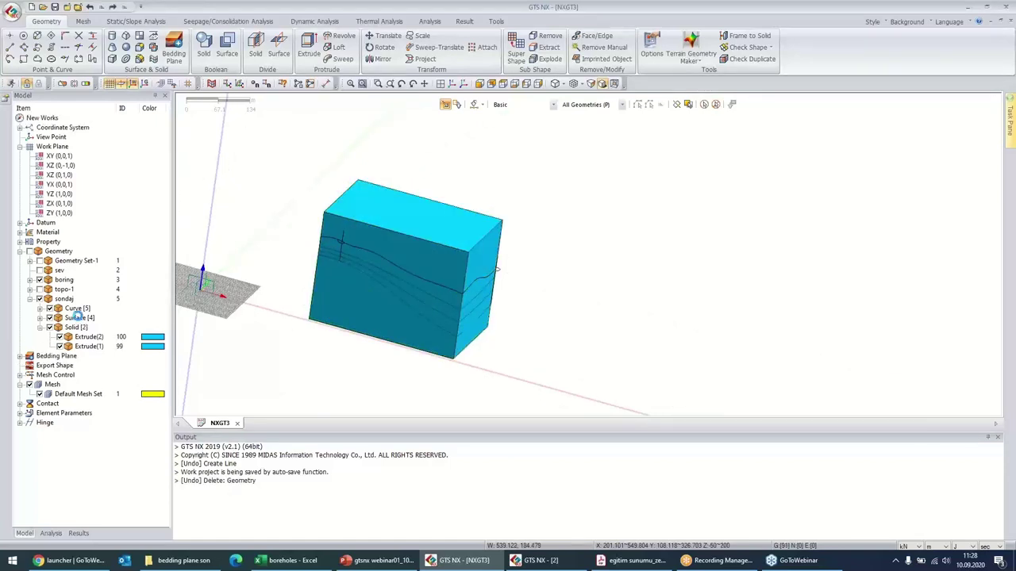
key("ctrl+z")
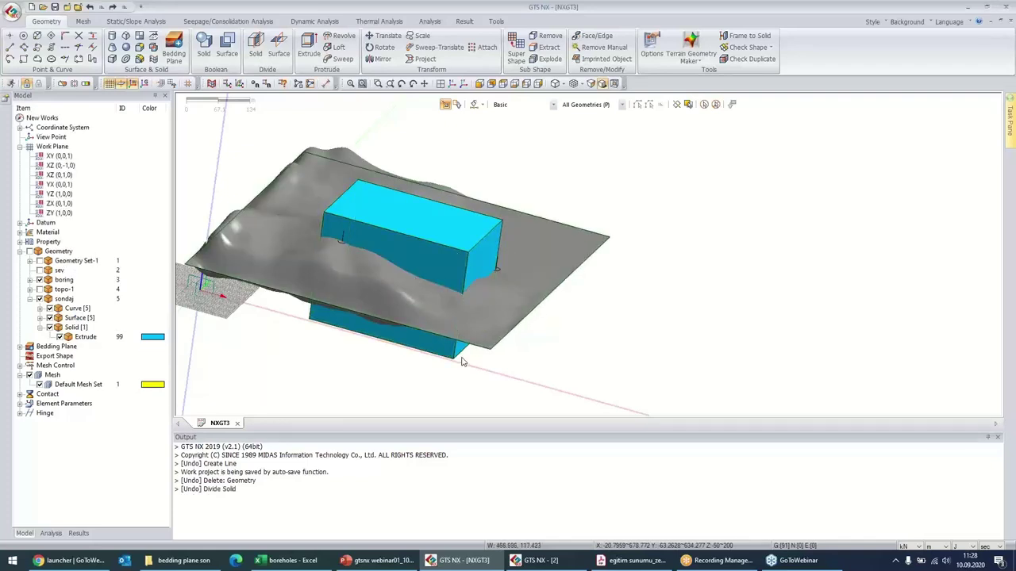
- Delete the bedding surfaces kaya2, kaya-1 and zemin from the sondaj geometry set
left_click(40, 318)
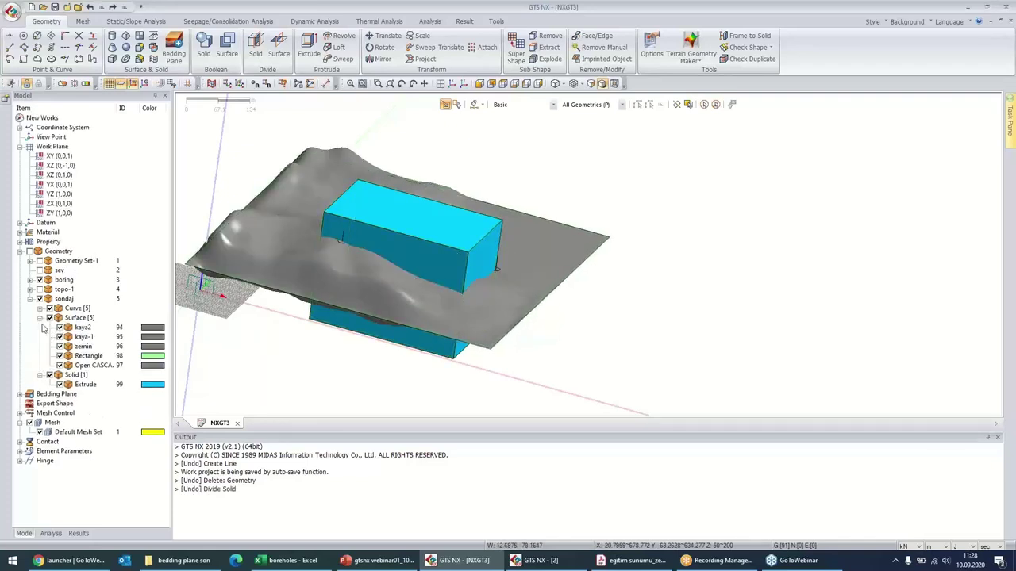
left_click(82, 337)
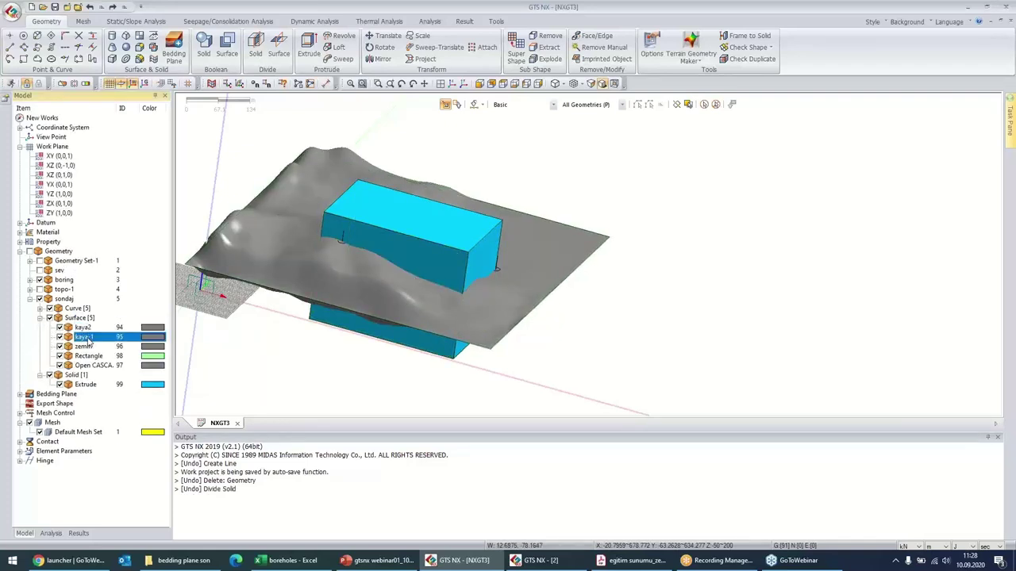
left_click(83, 328, "ctrl")
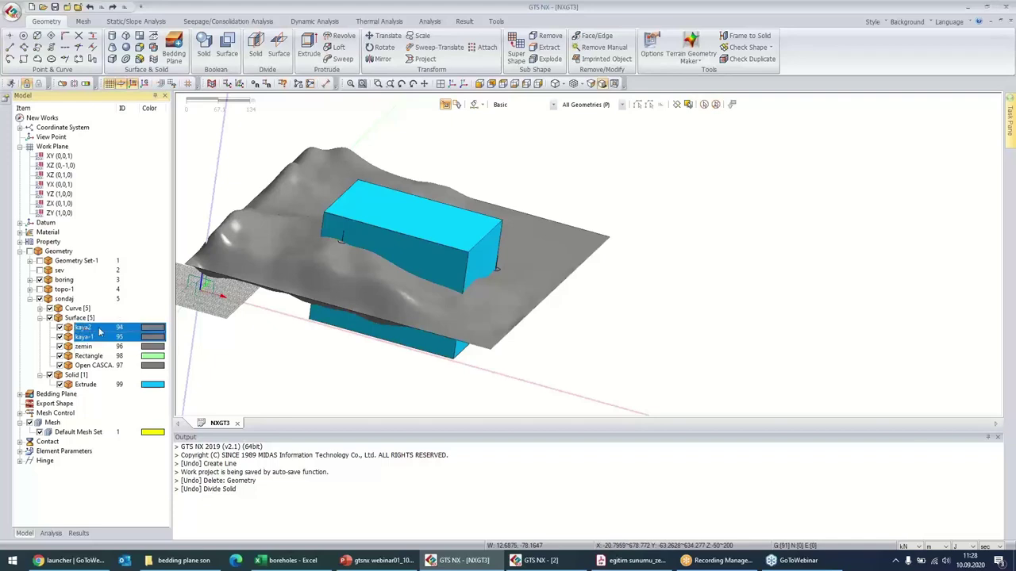
key("Delete")
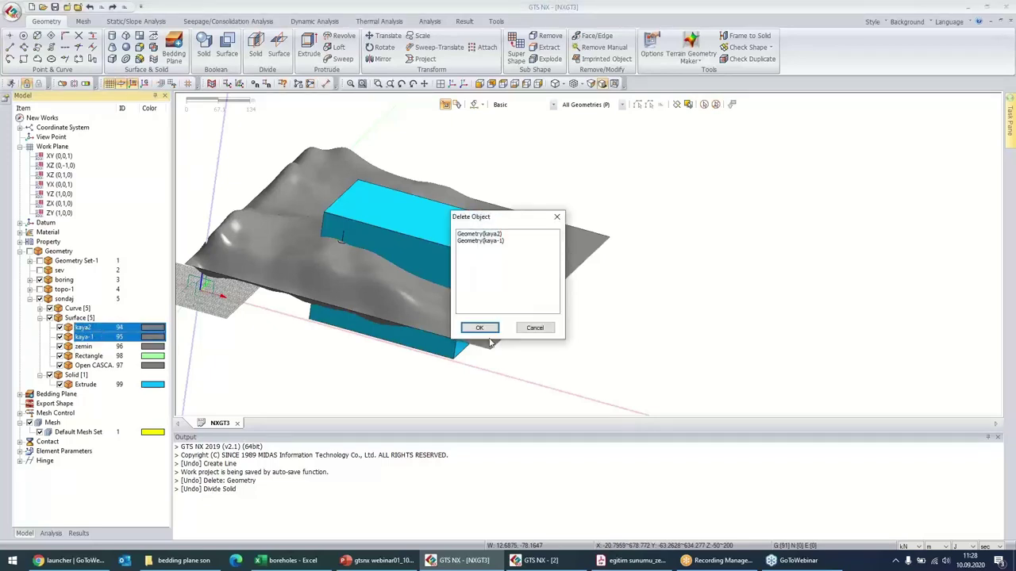
left_click(481, 327)
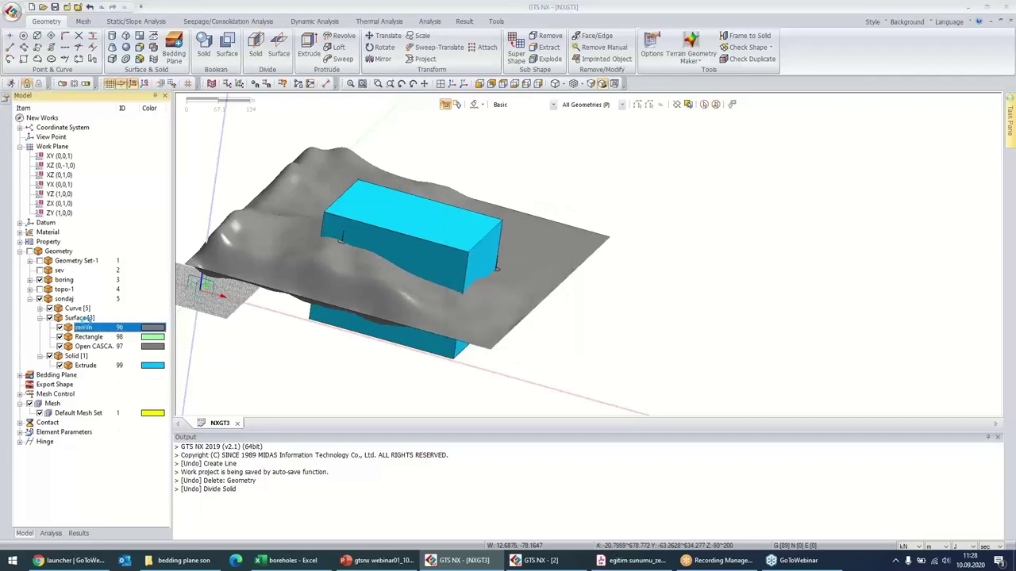
left_click(84, 327)
key("Delete")
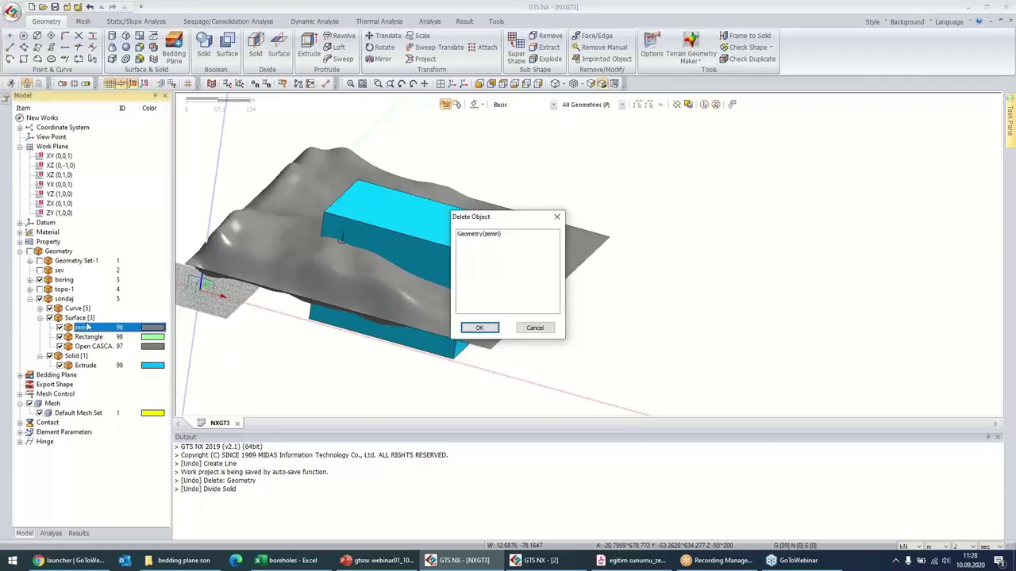
left_click(479, 326)
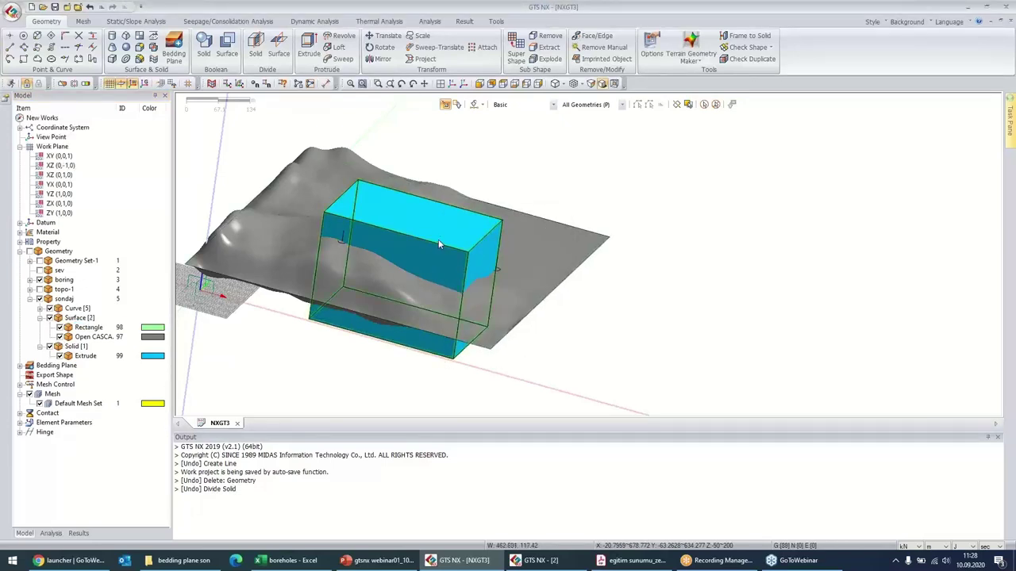
- Delete the Sayfa3 bedding plane definition
middle_click_drag(439, 244, 516, 234, "ctrl")
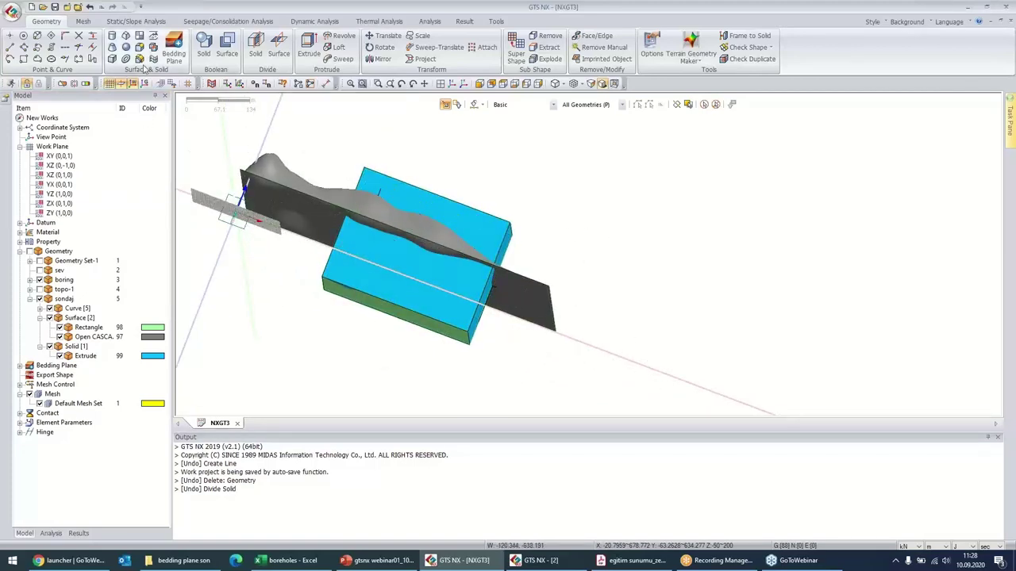
left_click(20, 365)
left_click(56, 376)
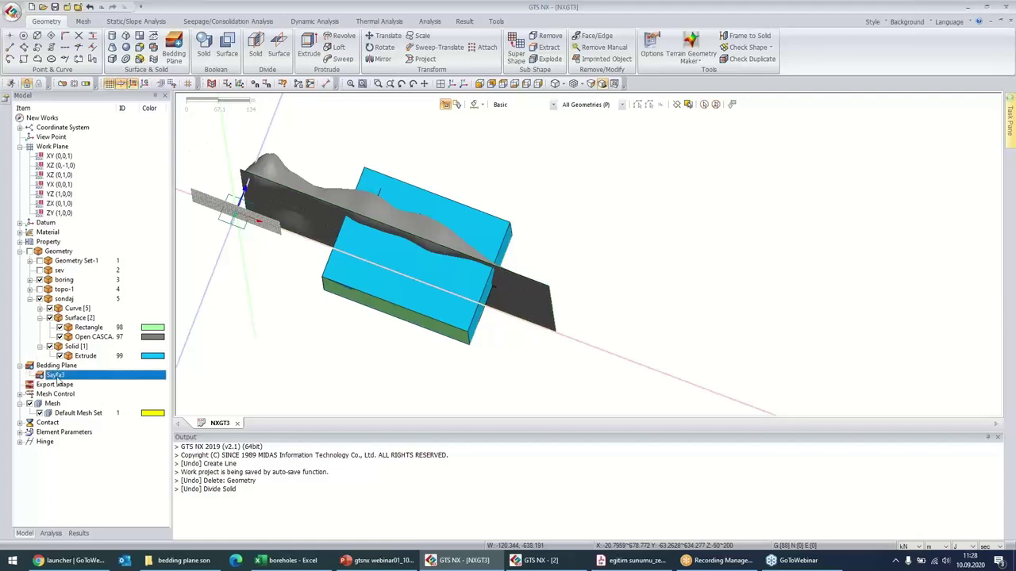
key("Delete")
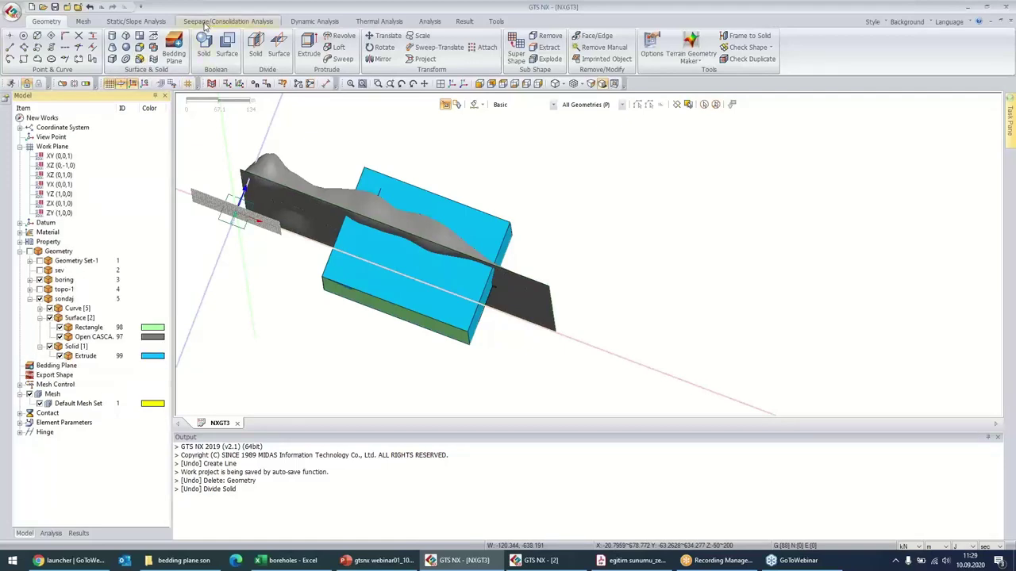
- Generate new bedding surfaces in the sondaj set from the boreholes Excel file, with X-axis and Y-axis distances of 50 m
left_click(174, 52)
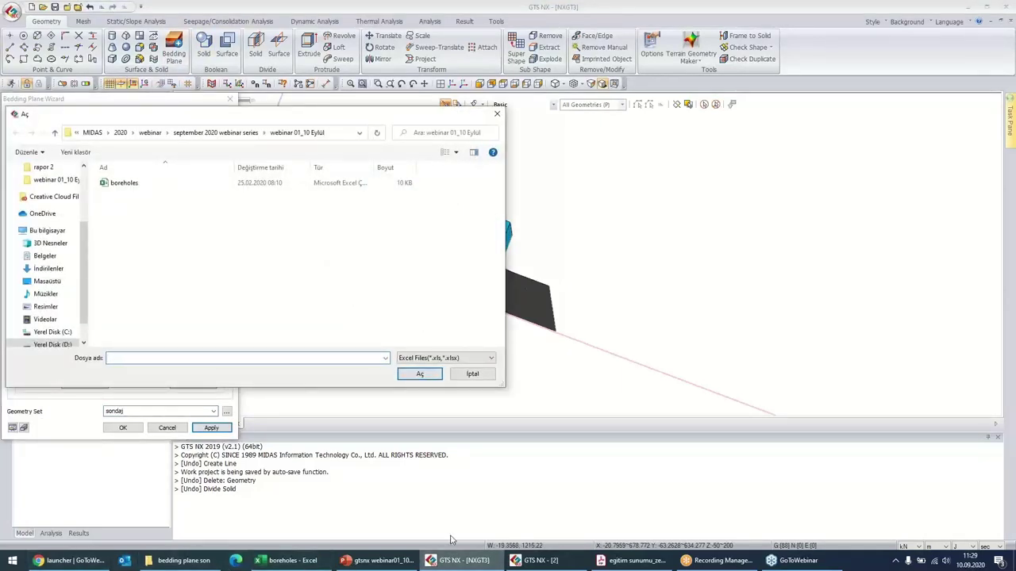
double_click(120, 183)
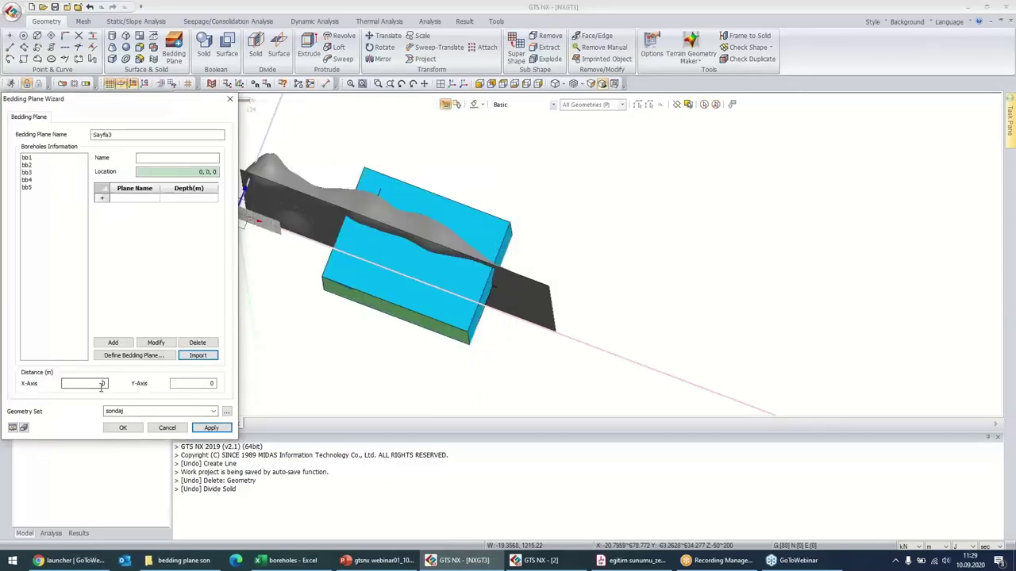
double_click(209, 384)
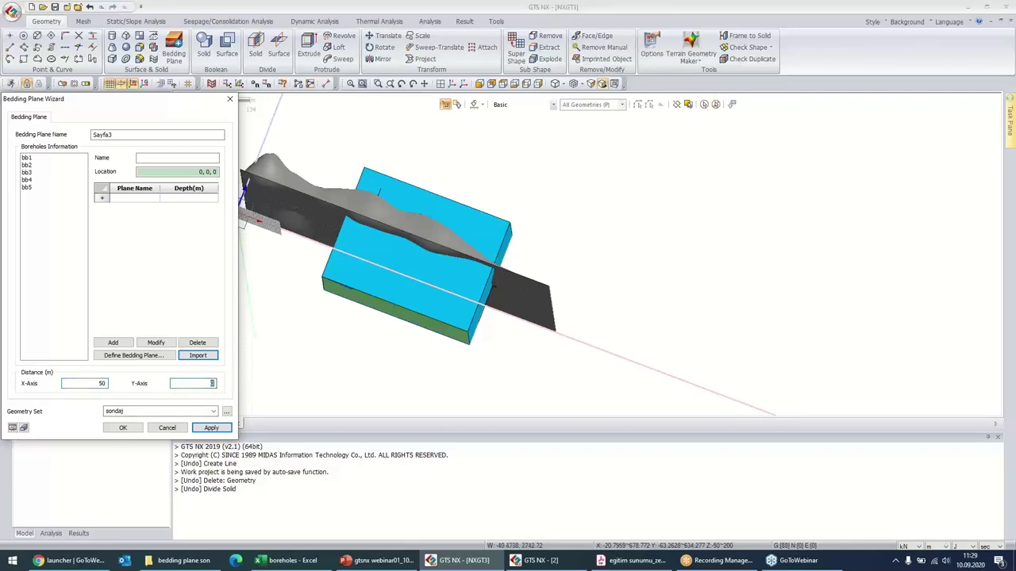
left_click(211, 428)
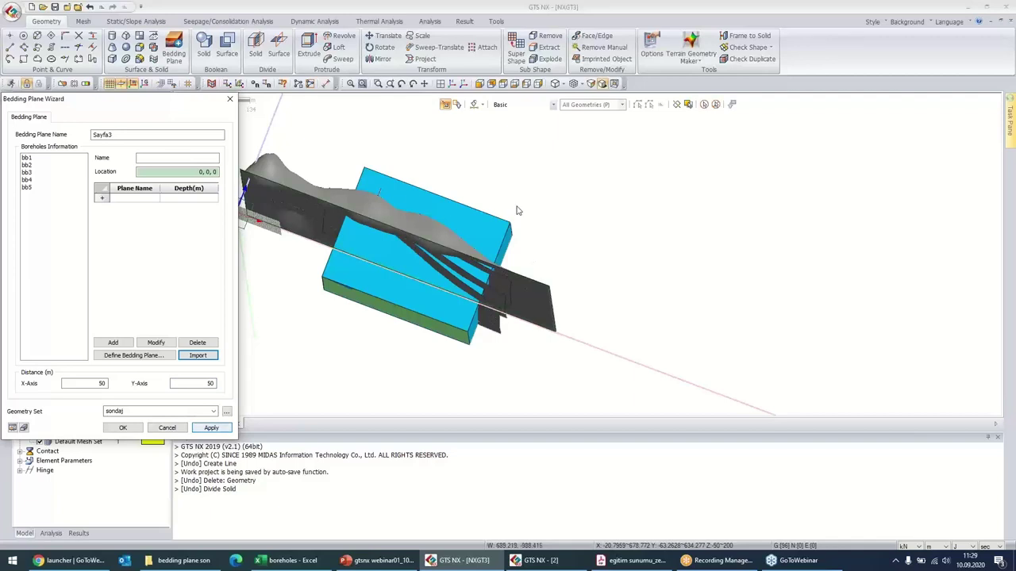
left_click(230, 98)
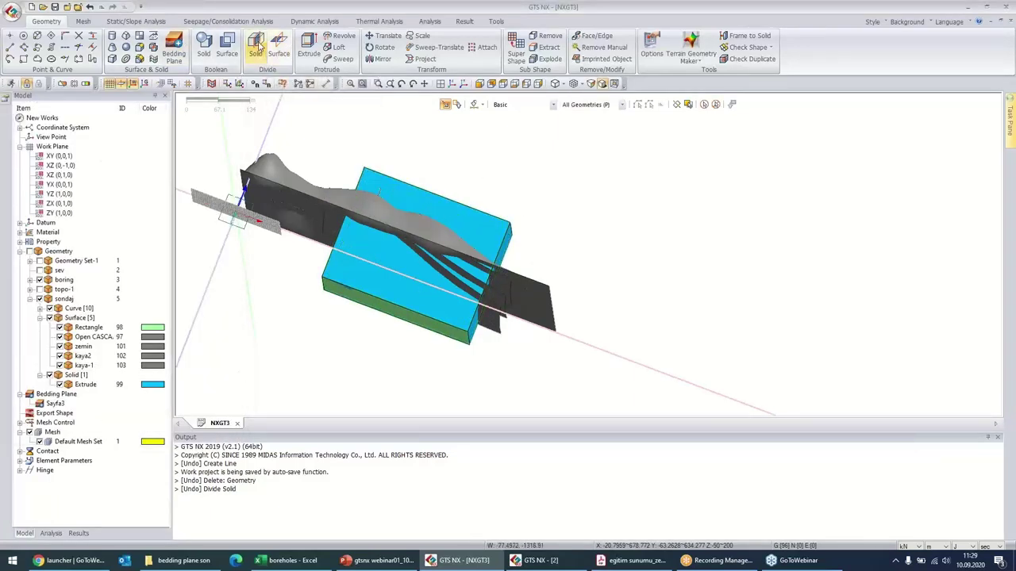
- Try to divide the whole extruded box by the three new bedding surfaces, with Delete Original and Delete Tool on
left_click(258, 49)
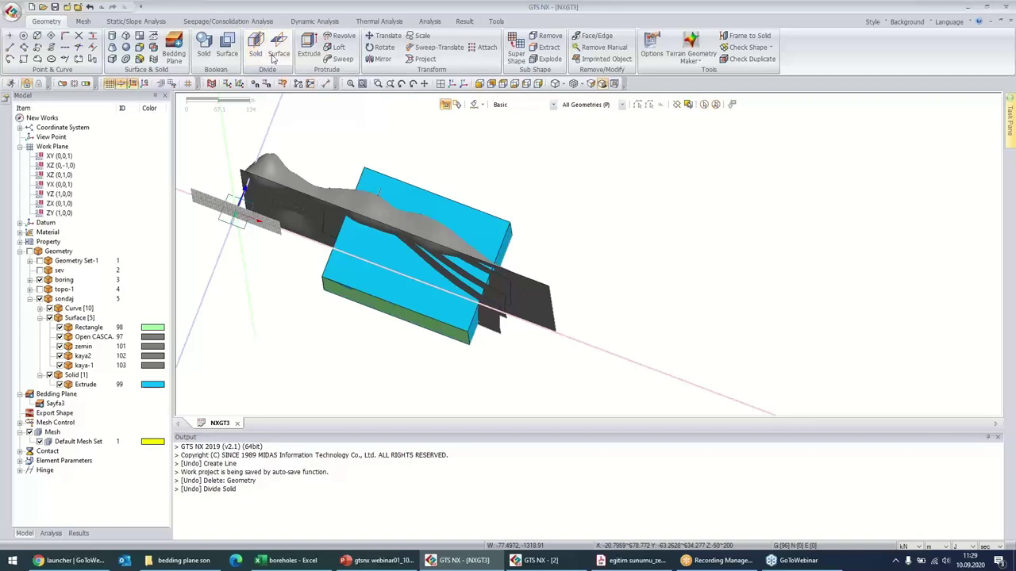
left_click(466, 216)
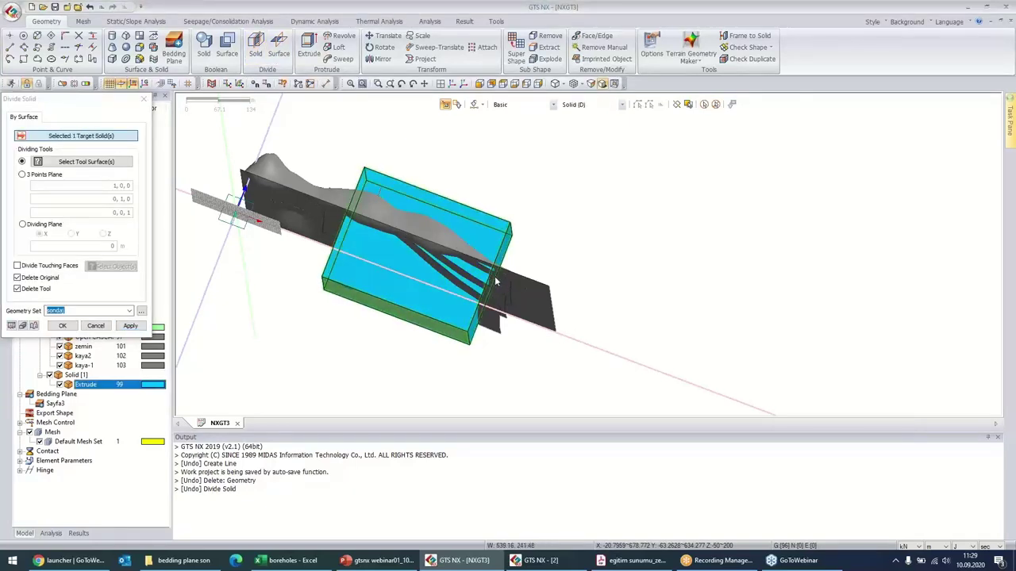
left_click(114, 162)
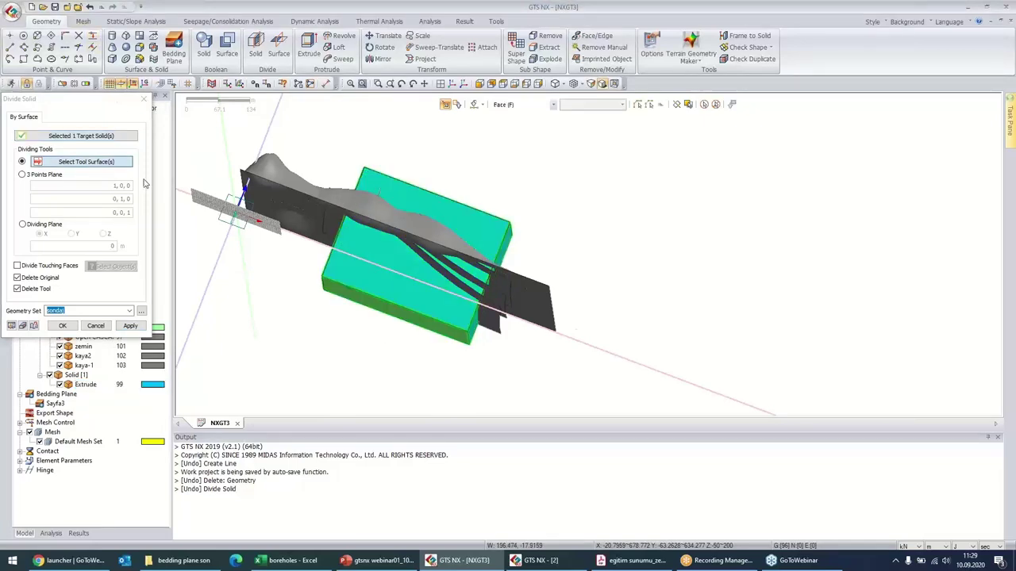
left_click(493, 308)
left_click(507, 293)
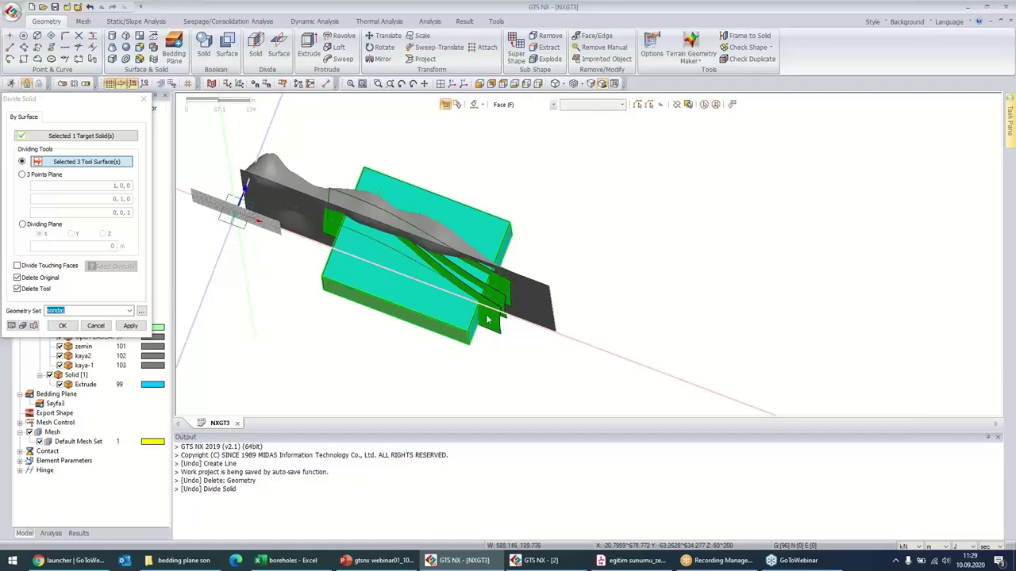
left_click(131, 326)
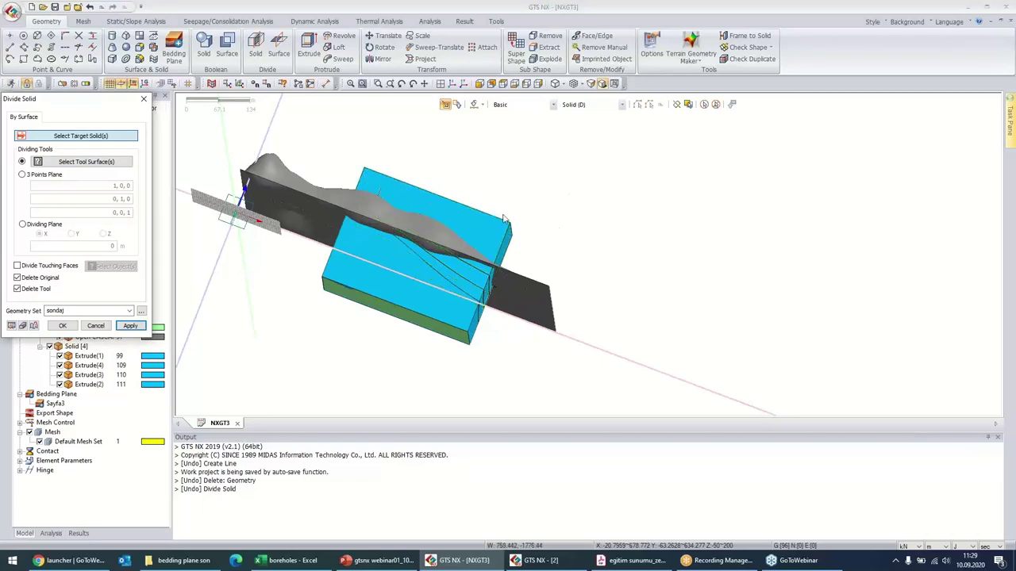
- Select the divided solids as targets, and undo the division by the three bedding surfaces
left_click(438, 234)
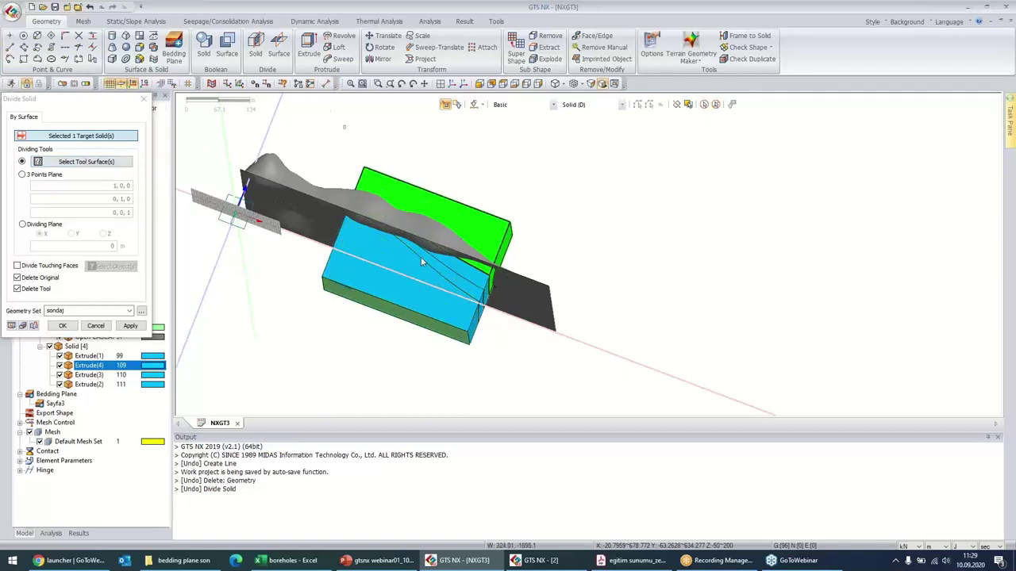
left_click_drag(343, 126, 552, 414)
left_click_drag(322, 207, 556, 397)
key("Return")
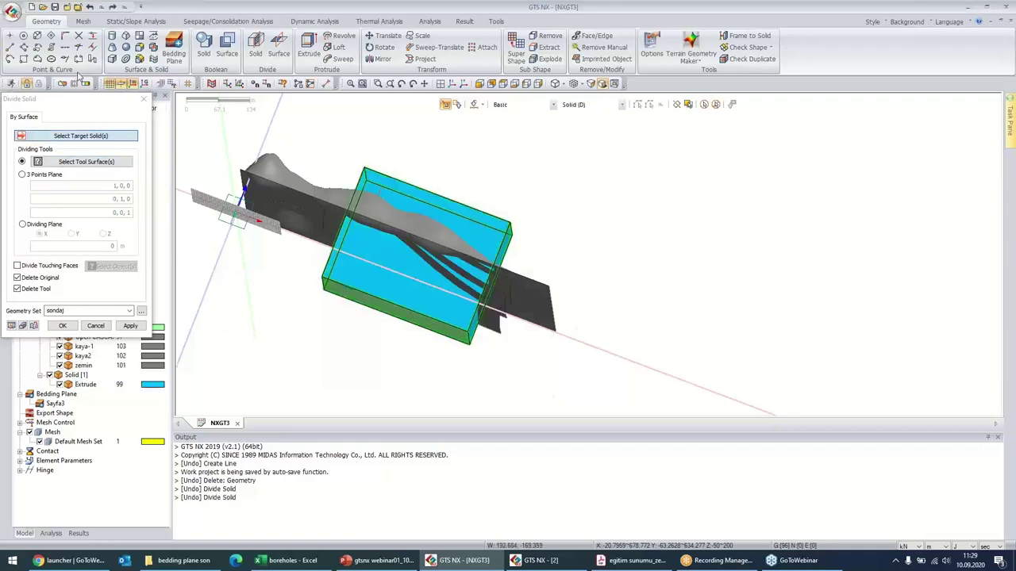
- Divide the extruded box by the three bedding surfaces and the terrain surface together, with Delete Original and Delete Tool on
left_click(451, 220)
left_click(85, 161)
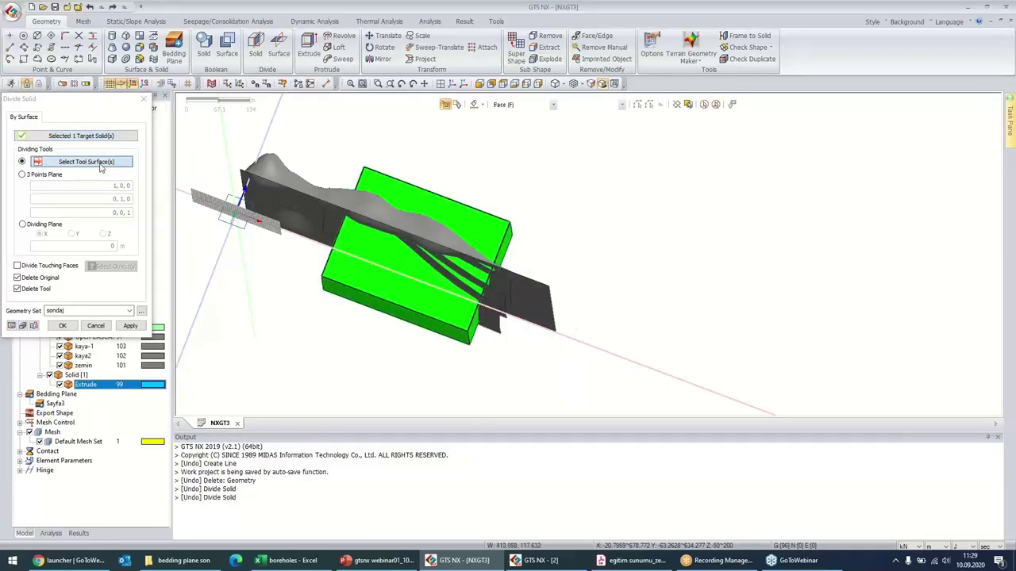
left_click(500, 316)
left_click(502, 282)
left_click(507, 282)
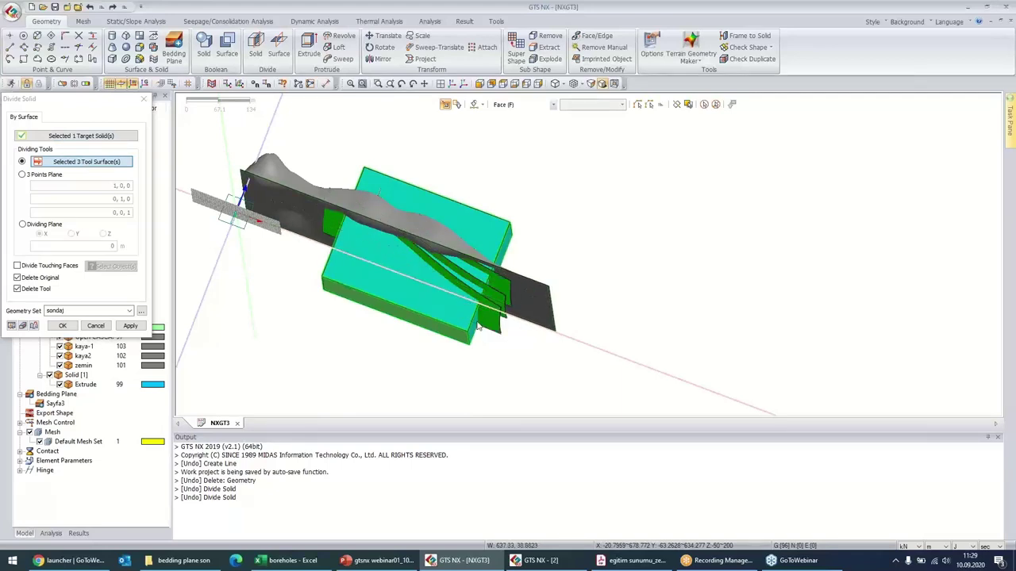
left_click(528, 290)
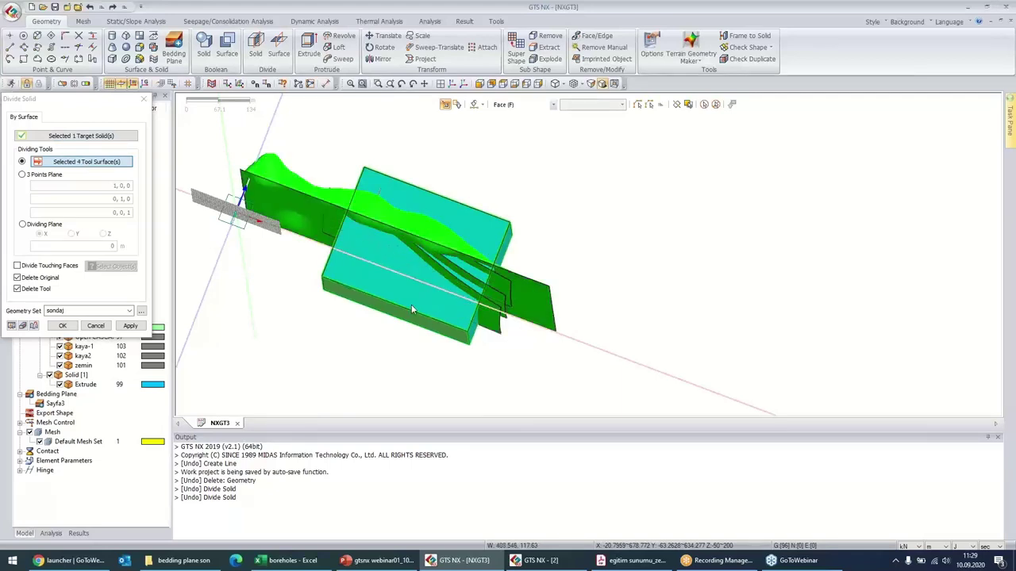
left_click(64, 327)
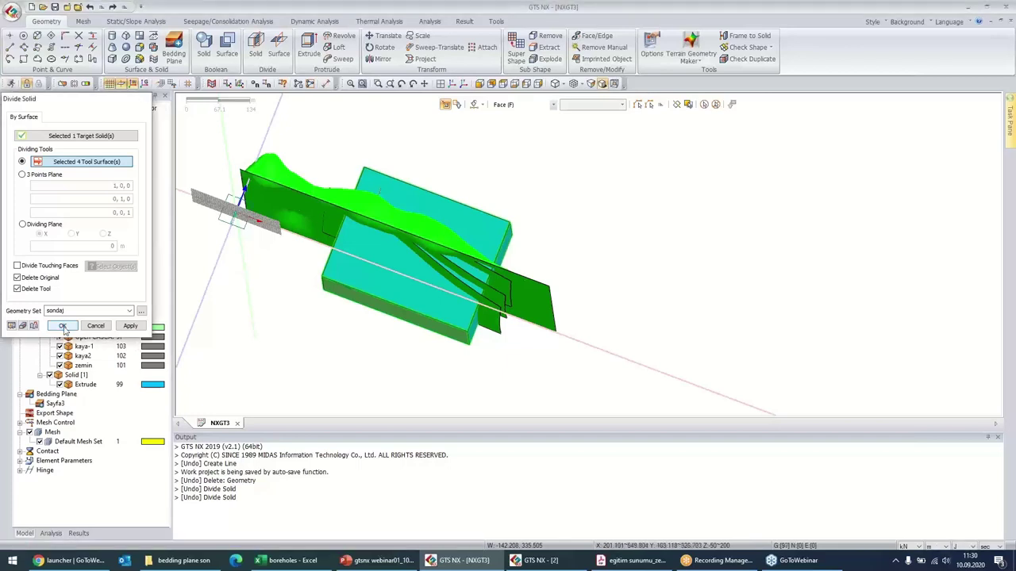
- Delete the solid above the terrain surface and view the layered block from the side
left_click(503, 267)
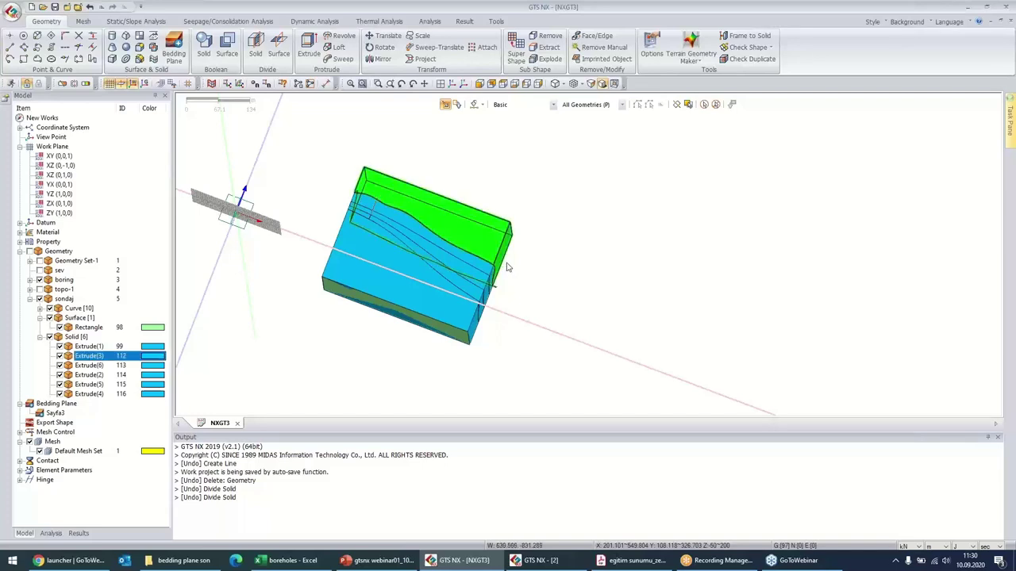
key("Delete")
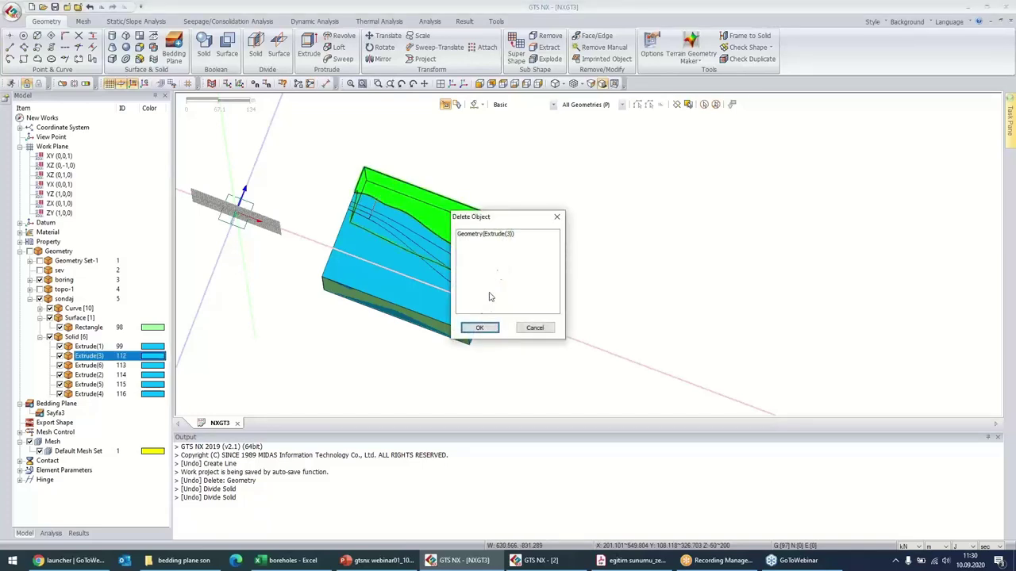
left_click(487, 328)
middle_click_drag(318, 196, 262, 198)
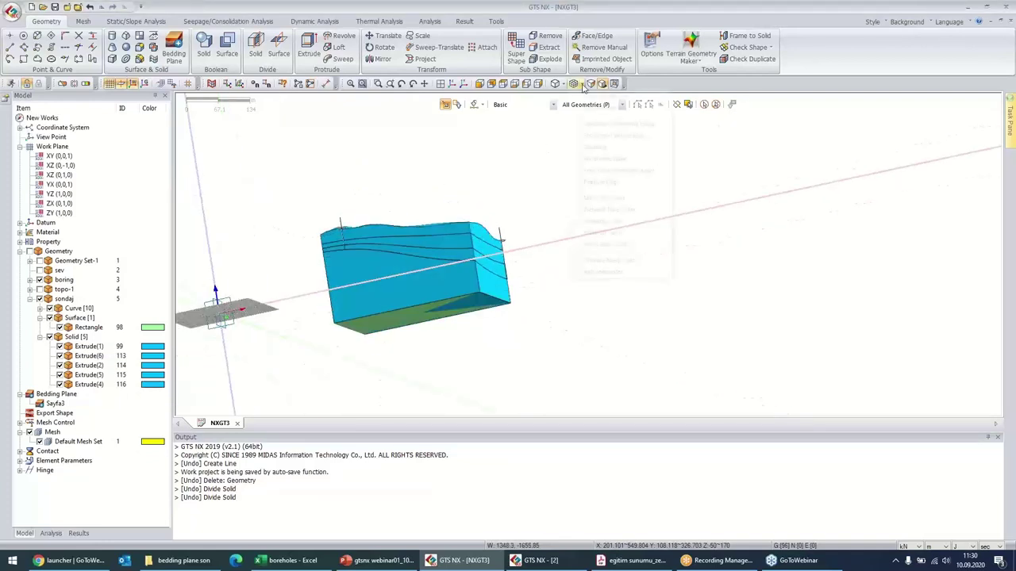
- Try to recolour the layered block with random colours through the display options
left_click(575, 84)
left_click(611, 272)
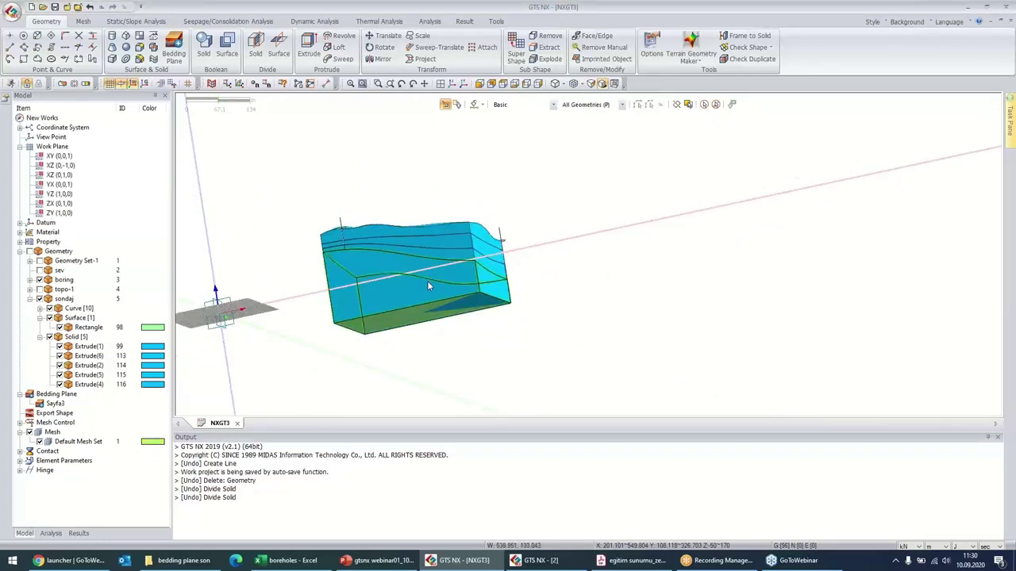
left_click_drag(546, 347, 592, 361)
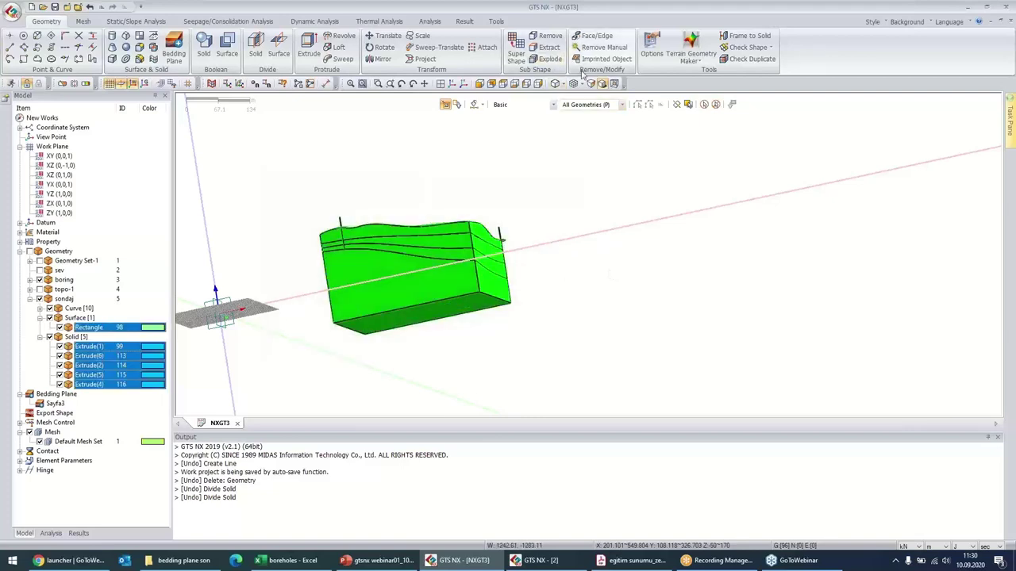
left_click(585, 85)
left_click(585, 85)
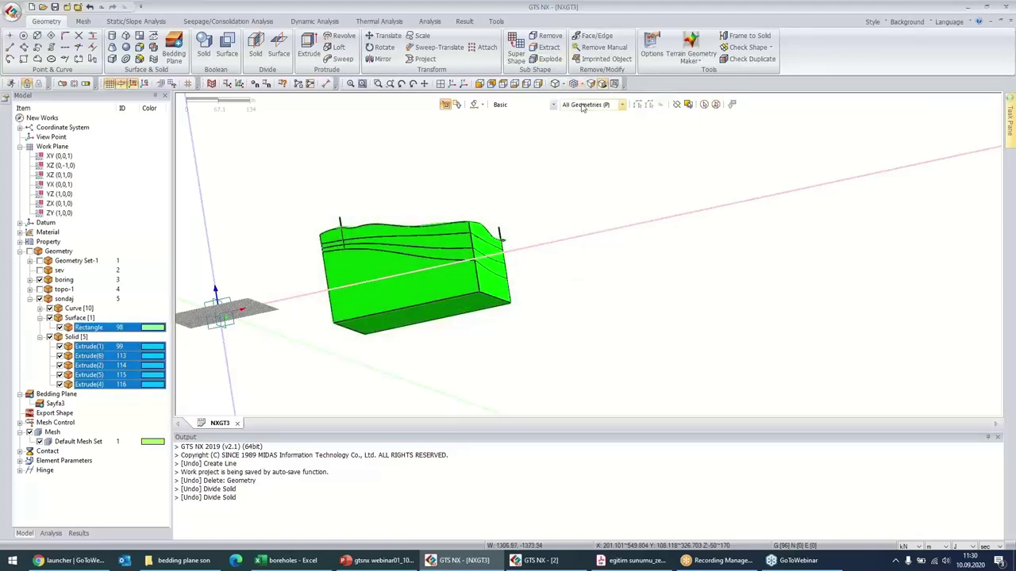
left_click(585, 85)
left_click(587, 85)
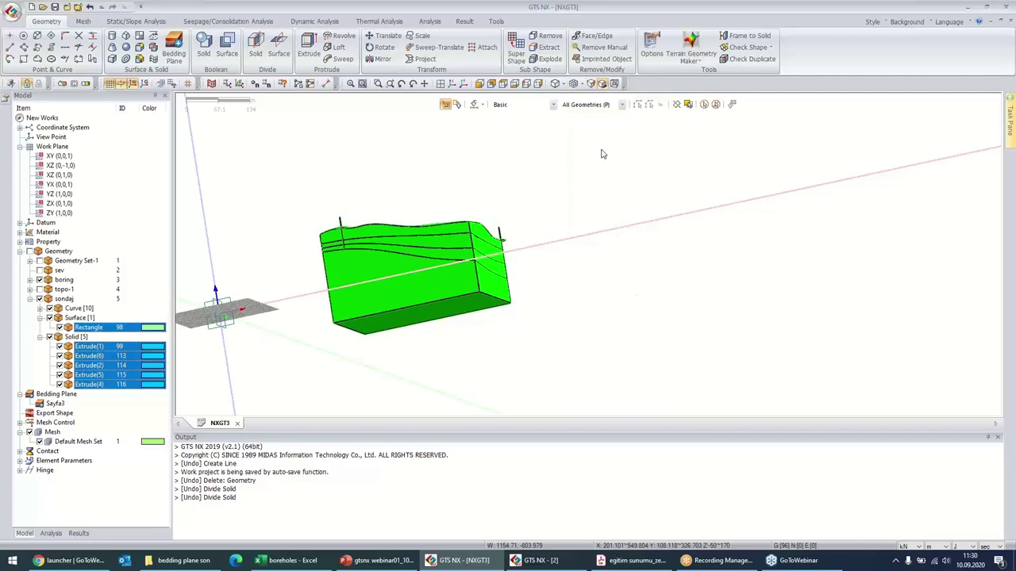
left_click(585, 85)
left_click(626, 272)
left_click(546, 347)
- Select the whole layered block and assign random colours to its solids
mouse_move(546, 347)
middle_mouse_down()
mouse_move(567, 362)
mouse_move(347, 222)
mouse_move(340, 173)
mouse_move(516, 127)
middle_mouse_up()
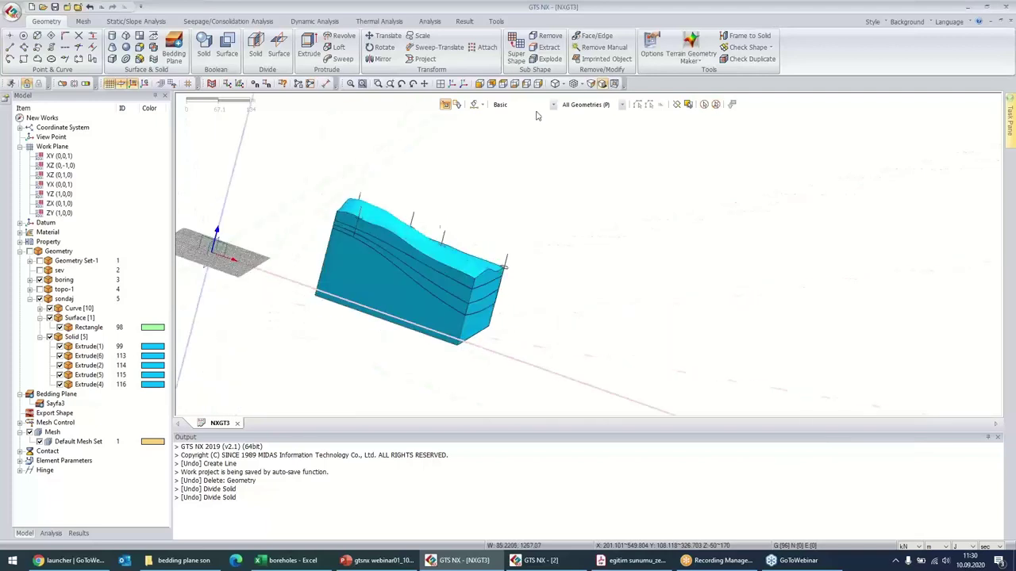
left_click_drag(287, 172, 576, 414)
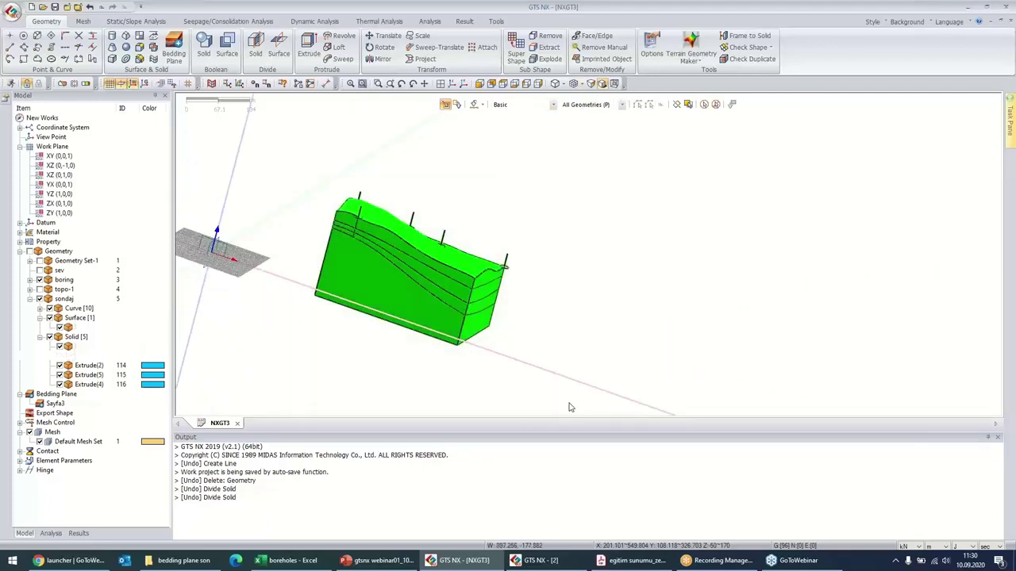
right_click(436, 273)
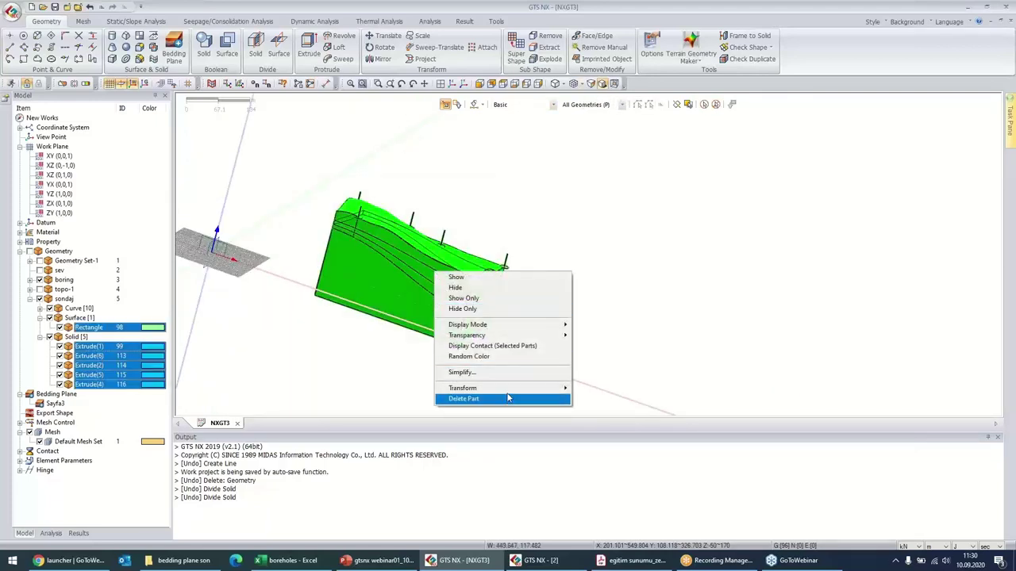
left_click(493, 357)
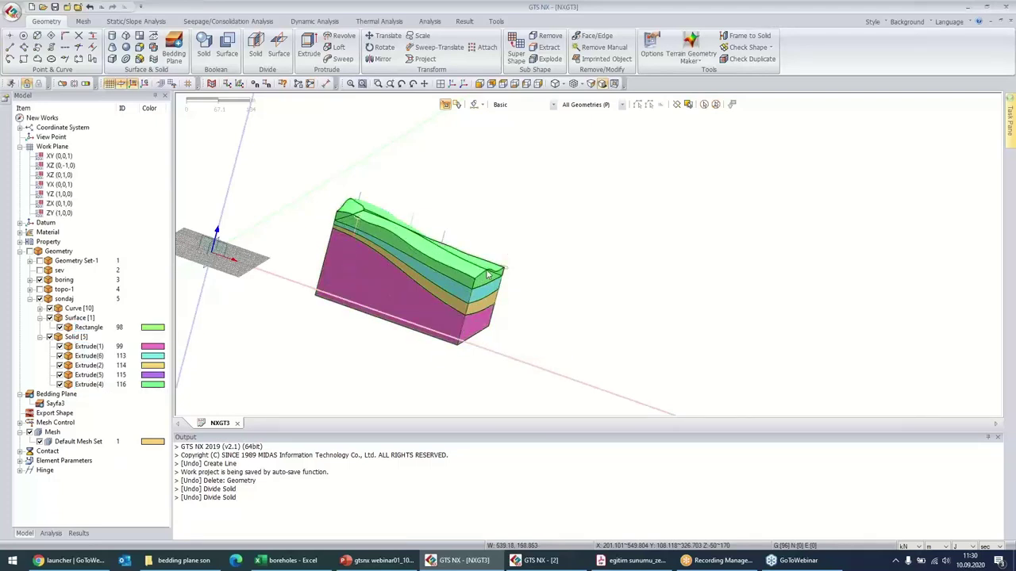
middle_click_drag(488, 274, 746, 504)
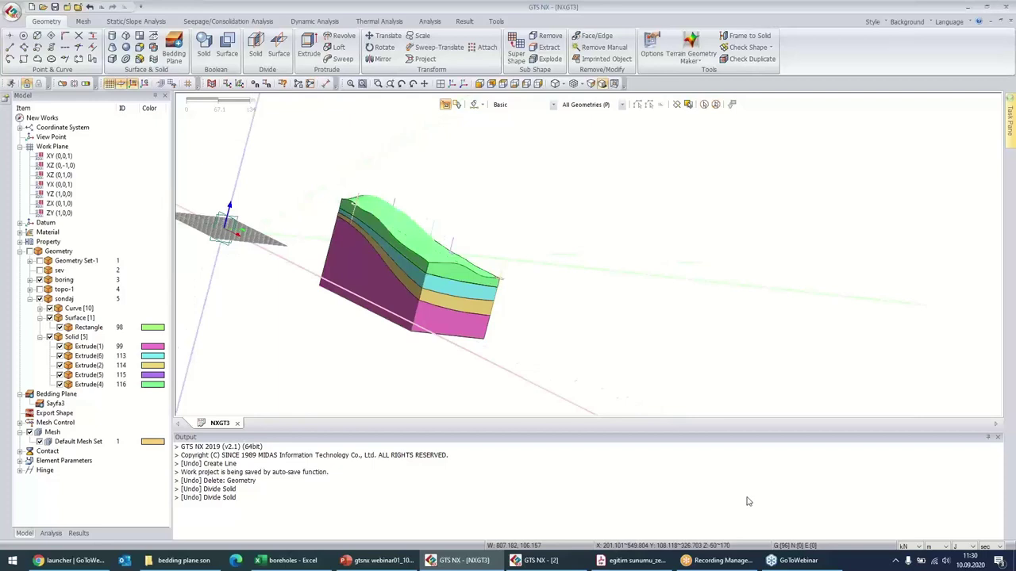
middle_click_drag(650, 426, 437, 299)
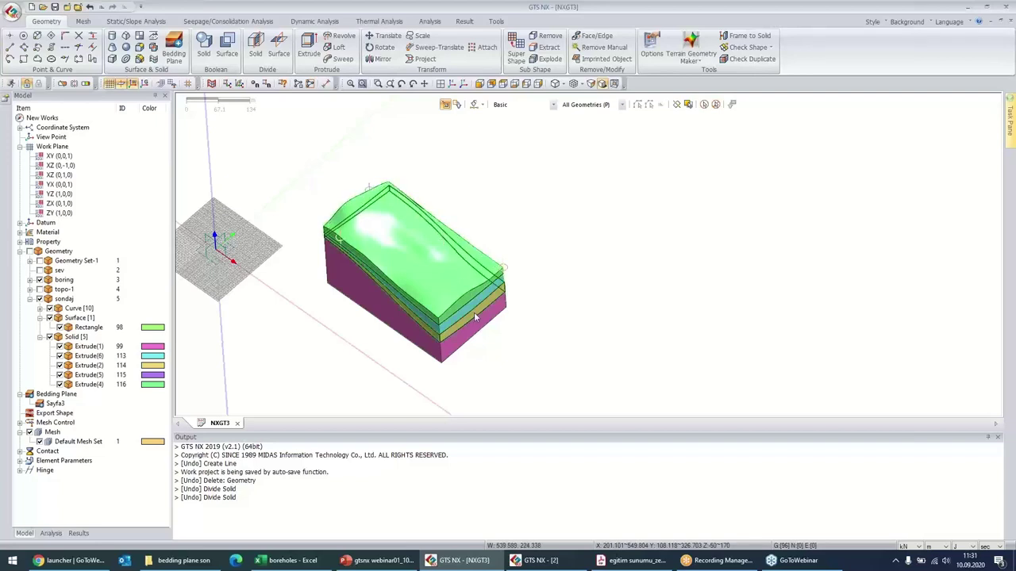
middle_click_drag(470, 303, 396, 307)
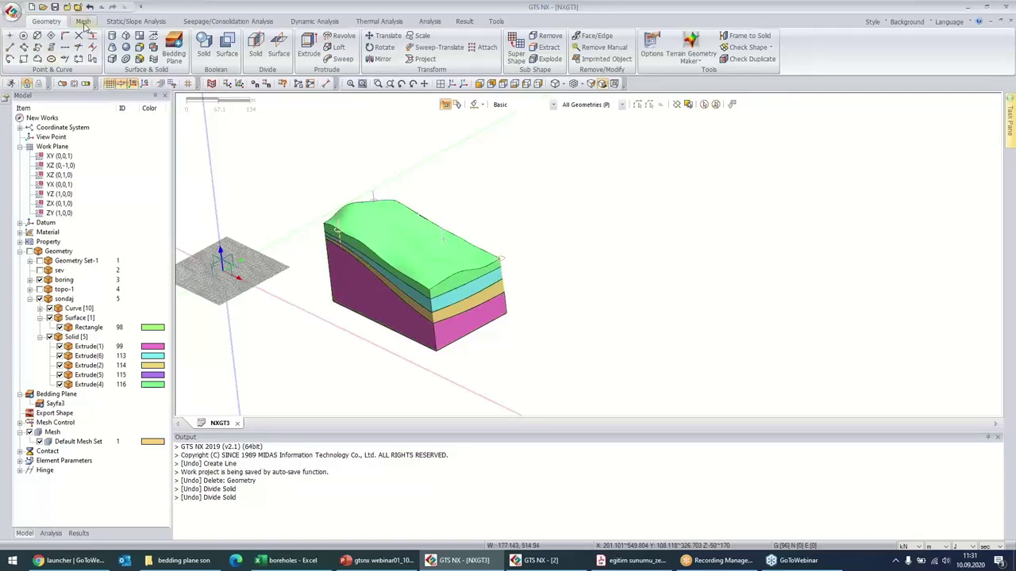
- Begin a new isotropic material for the first soil layer and set its model type to Mohr-Coulomb
left_click(83, 22)
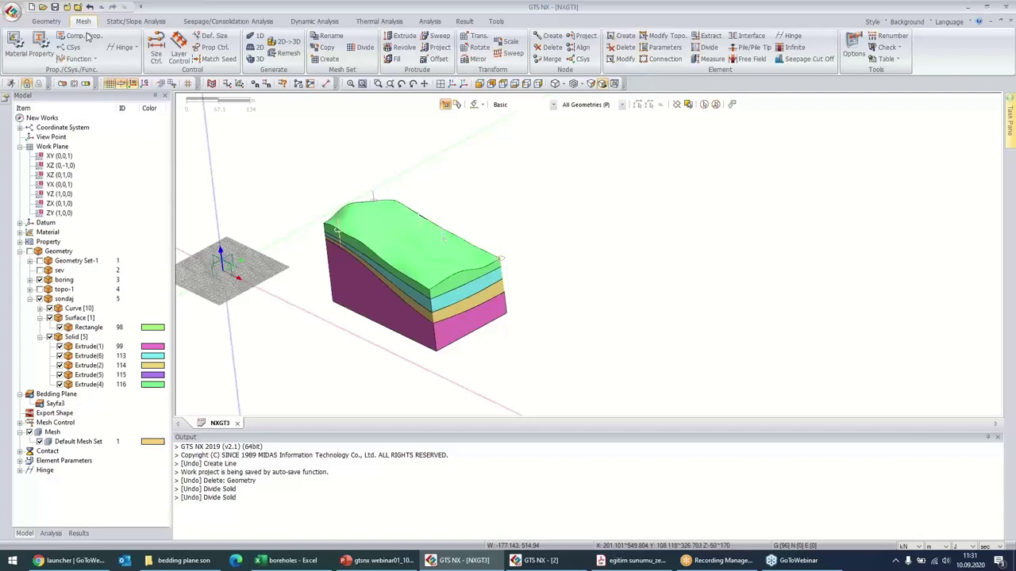
left_click(14, 47)
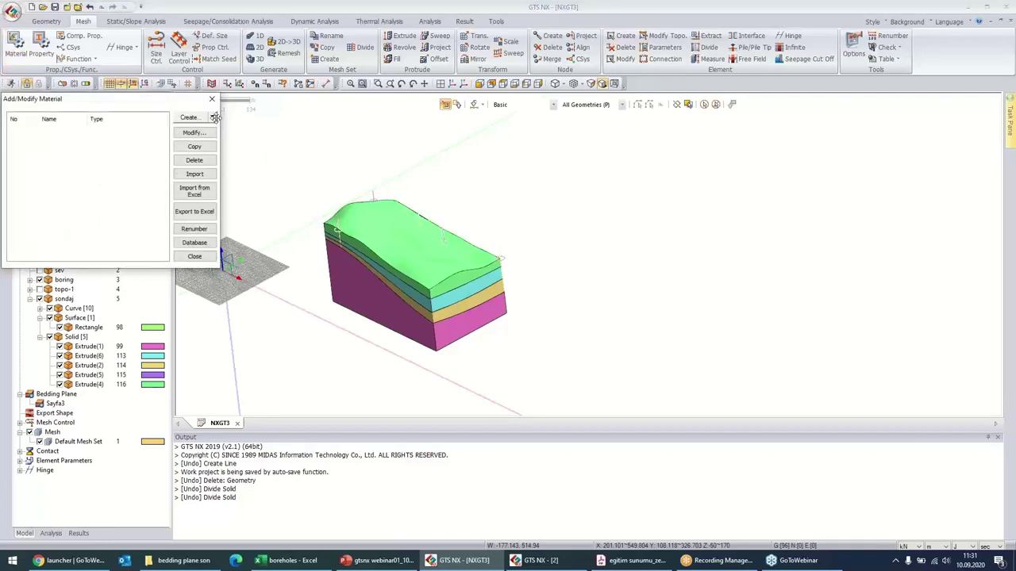
left_click(213, 117)
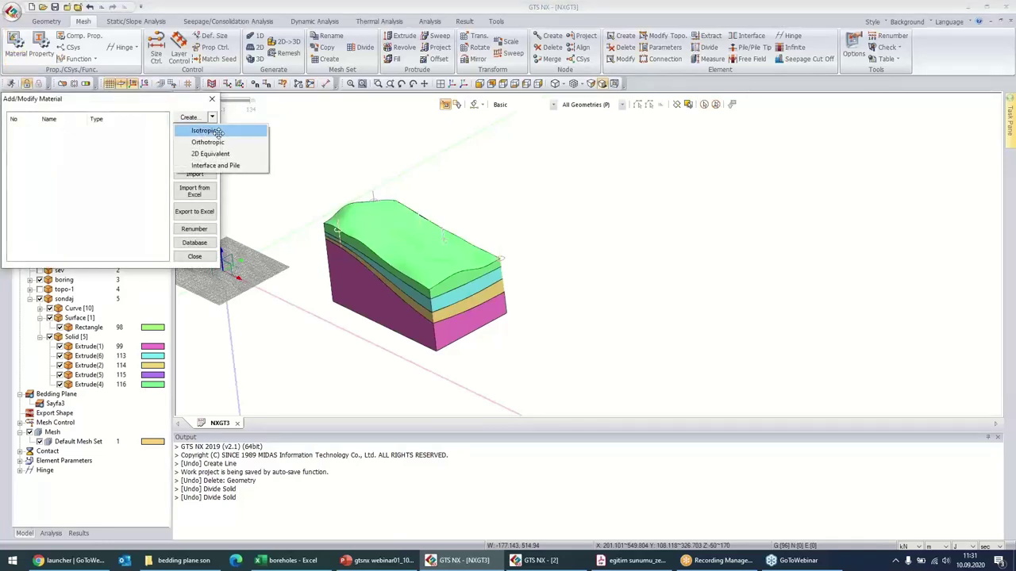
left_click(218, 131)
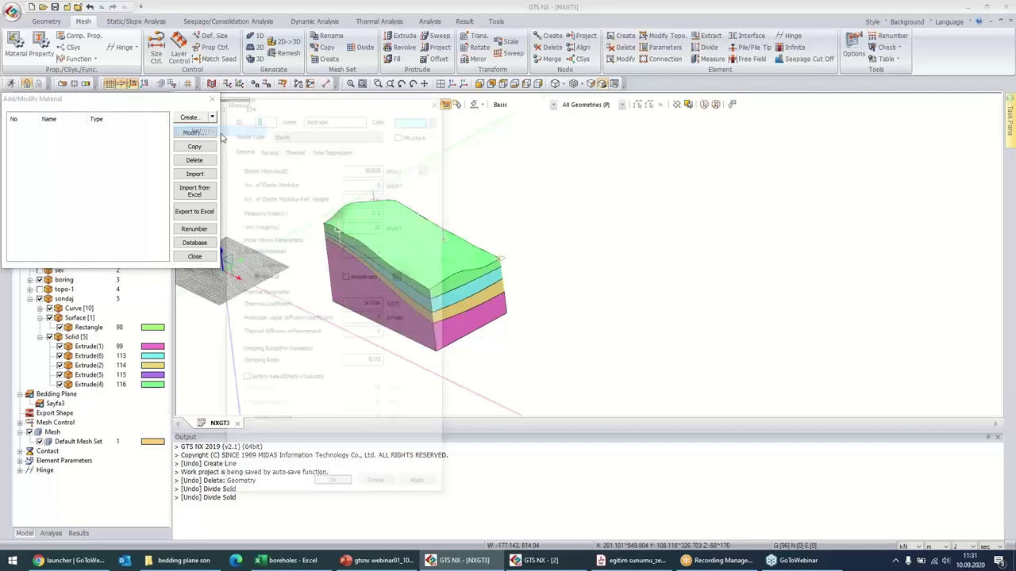
double_click(314, 117)
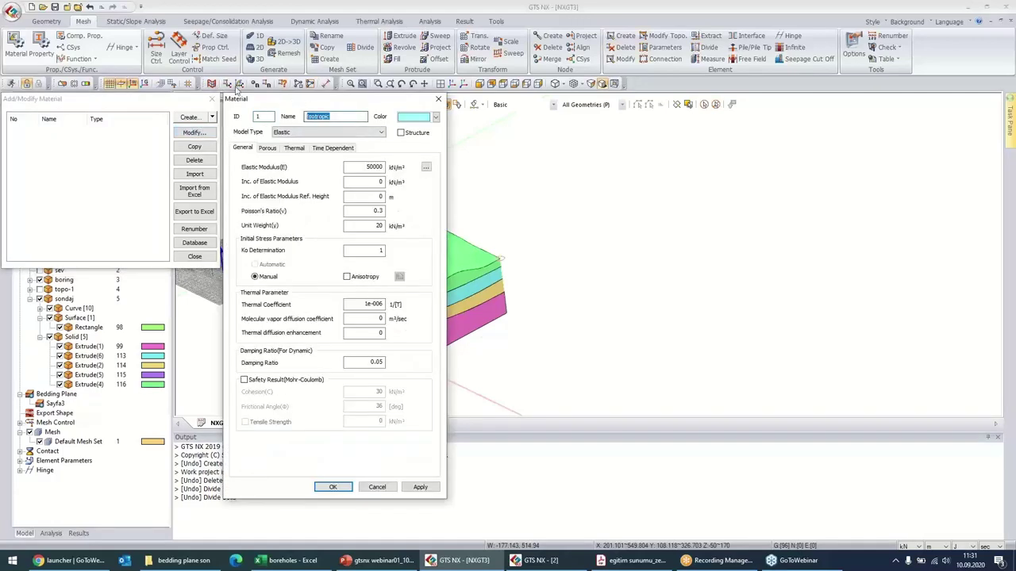
type("ZEMIN1")
left_click(295, 132)
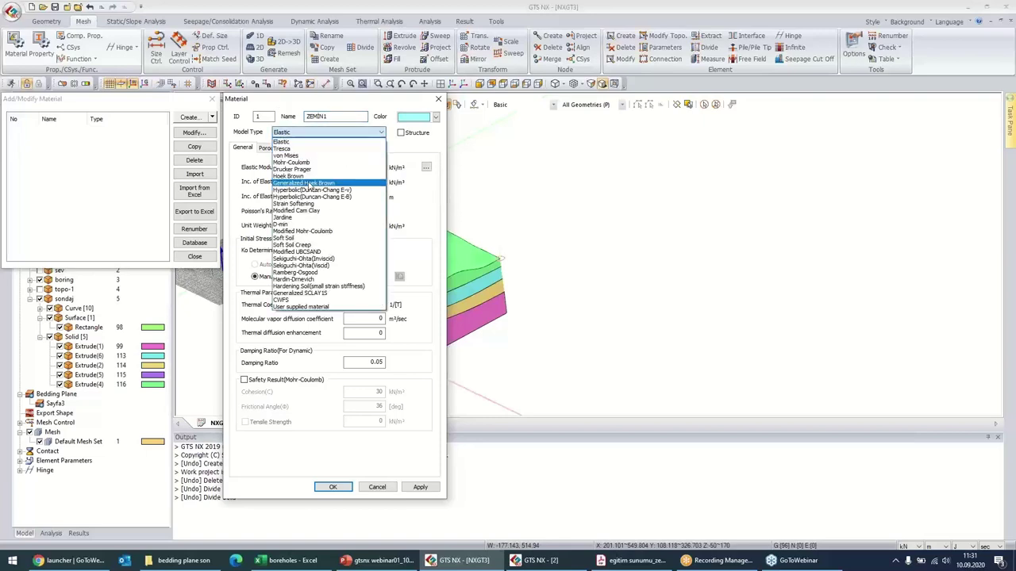
left_click(316, 163)
- Try to name the new material ZEMIN 1 and reselect Mohr-Coulomb as its model type
double_click(333, 117)
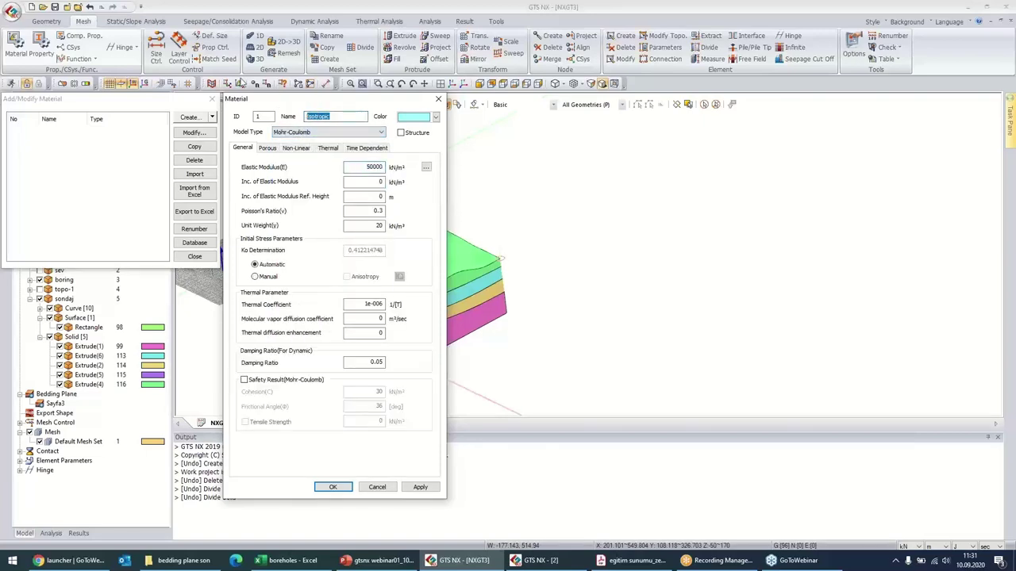
type("ZEMIN 1")
left_click(333, 132)
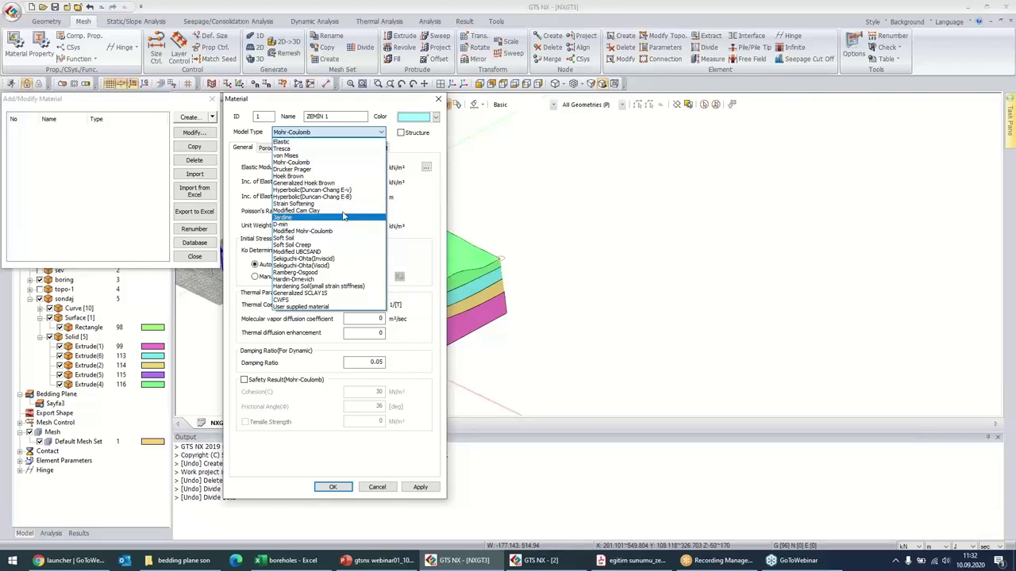
left_click(319, 162)
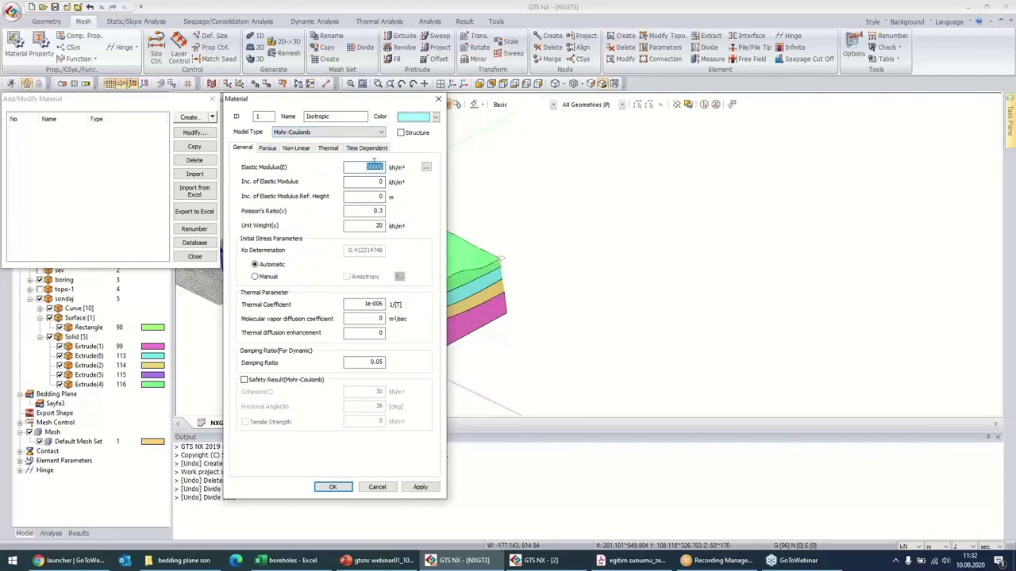
- Review the Mohr-Coulomb material's stiffness, unit weight, porous, cohesion and friction angle parameters
left_click(373, 211)
left_click(369, 225)
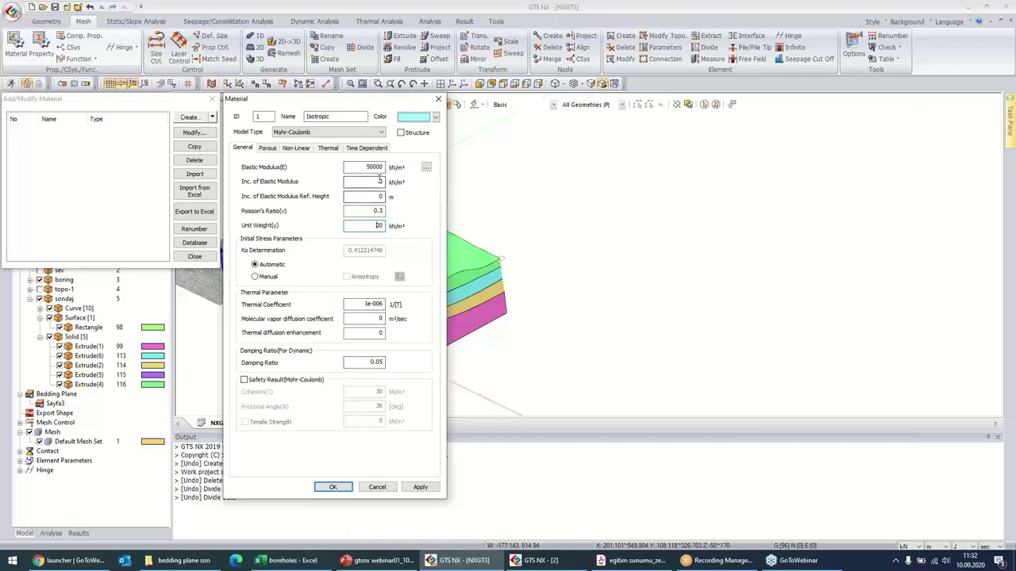
left_click(269, 148)
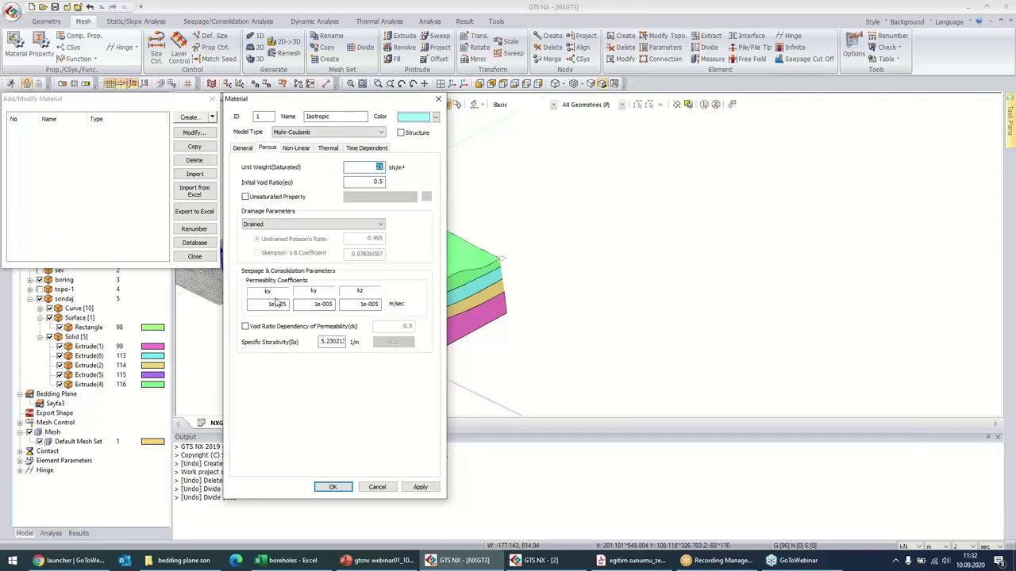
left_click(296, 149)
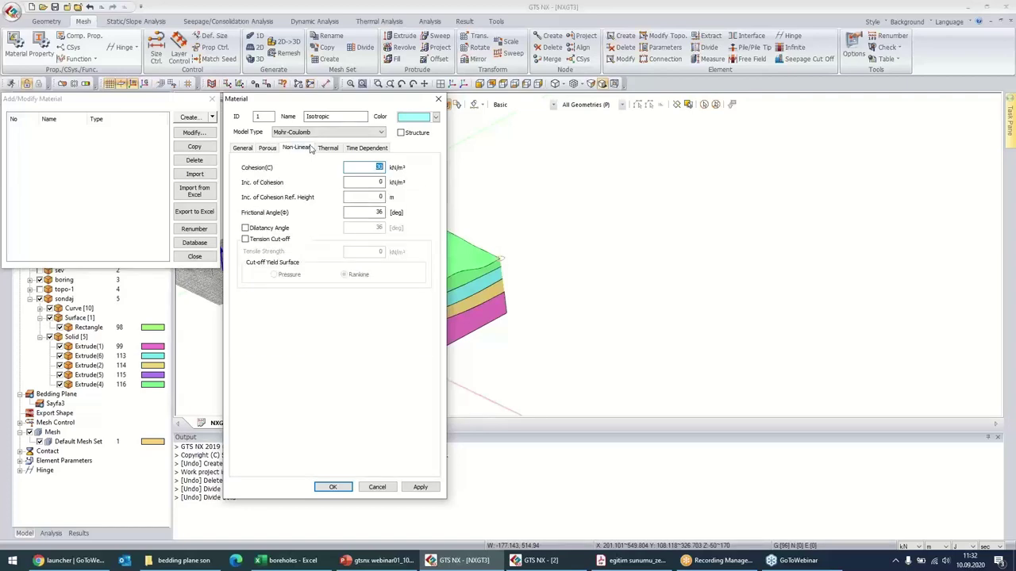
left_click(377, 166)
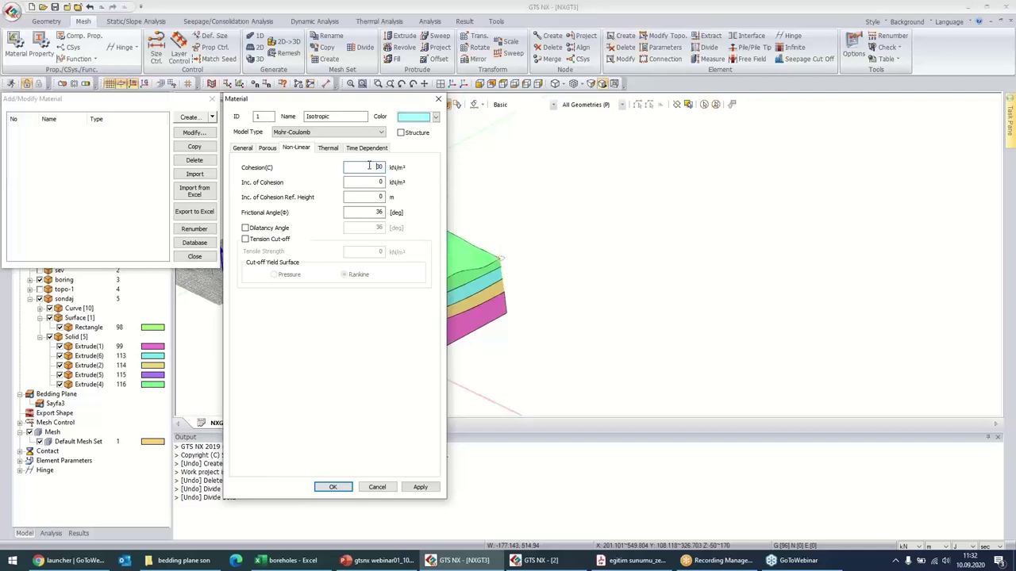
left_click(371, 212)
- Set the material's cohesion increment and cohesion reference height to 0
left_click(376, 167)
left_click(376, 182)
type("0")
key("Tab")
type("0")
- Name the Mohr-Coulomb material ZEMIN 1 and save it to the material list
key("shift+Tab")
key("shift+Tab")
key("shift+Tab")
key("shift+Tab")
key("shift+Tab")
key("shift+Tab")
key("shift+Tab")
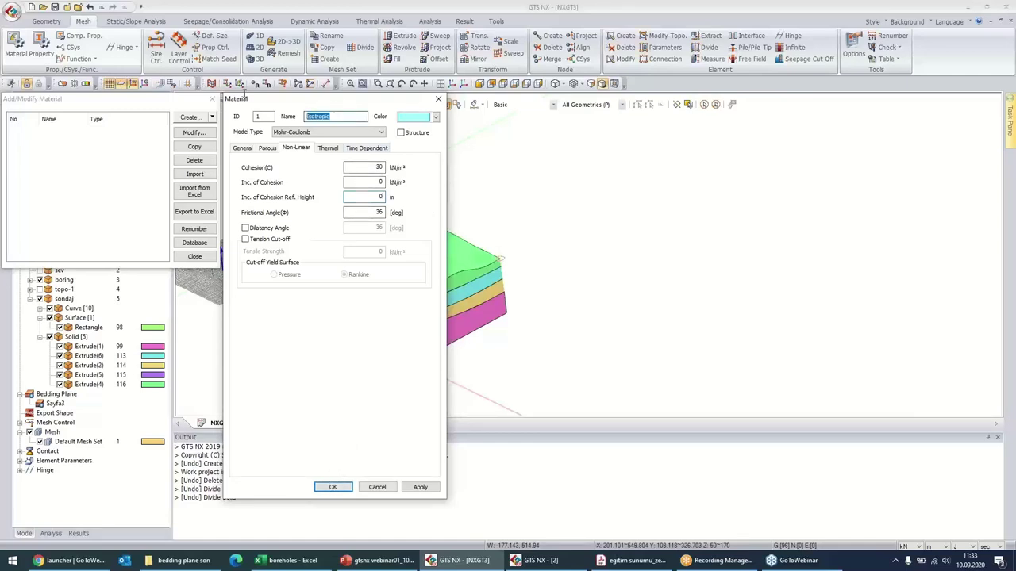
type("ZEMIN 1")
left_click(334, 487)
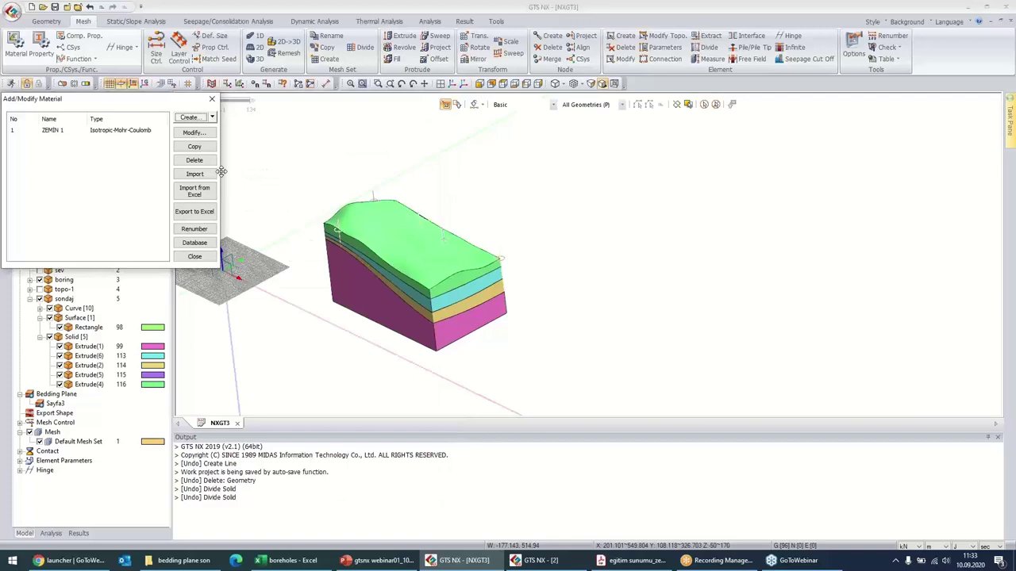
- Duplicate the ZEMIN 1 material in the material list
left_click(212, 116)
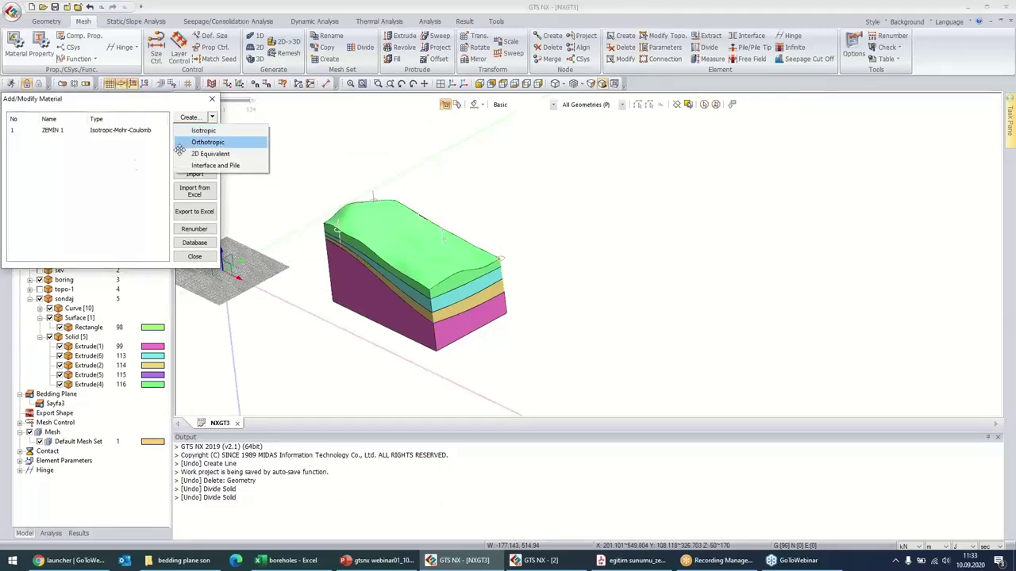
left_click(136, 159)
left_click(134, 131)
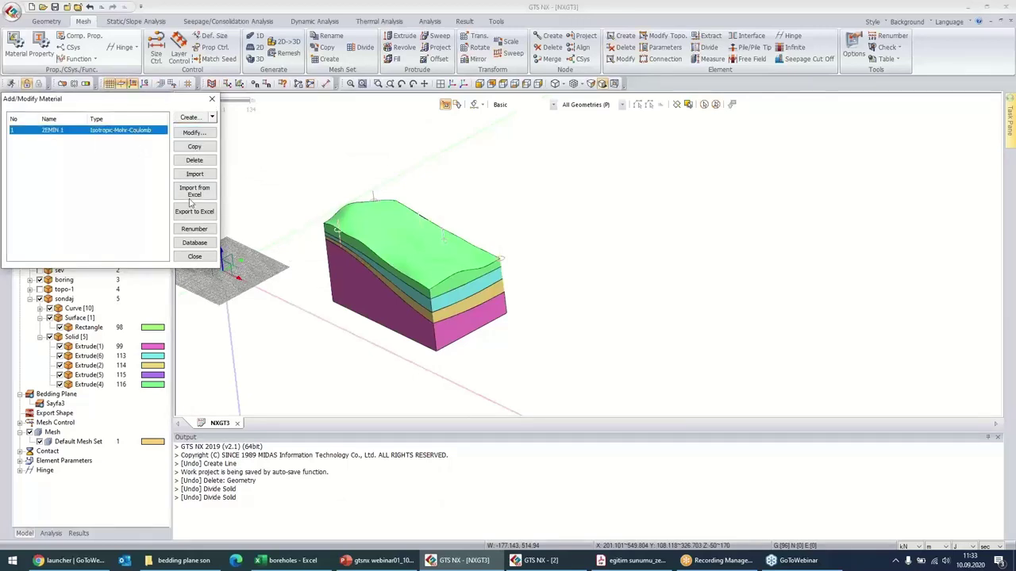
left_click(197, 147)
- Rename the copied material ZEMIN 2 and set its cohesion to 40 kN/m²
double_click(106, 140)
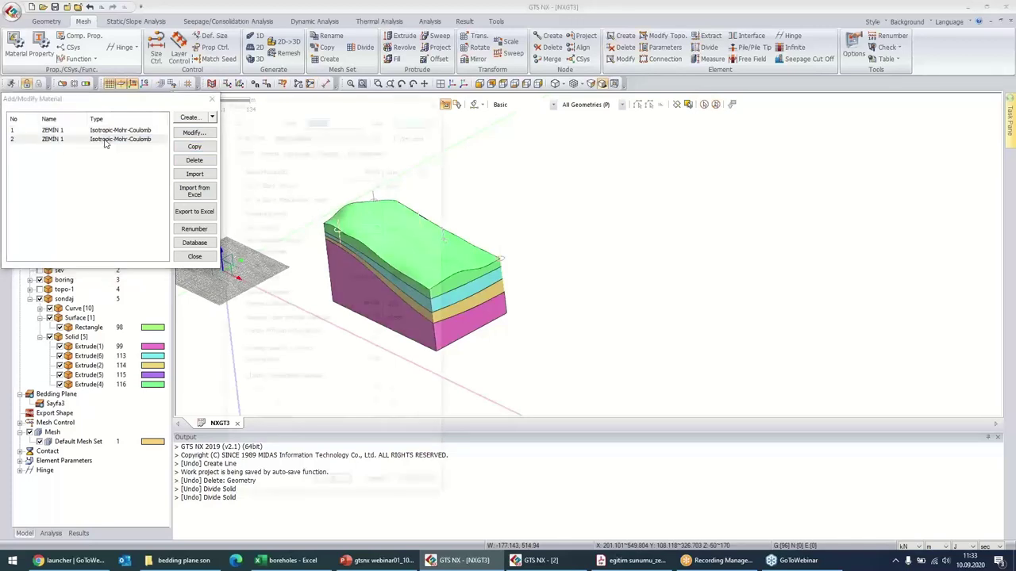
left_click(337, 118)
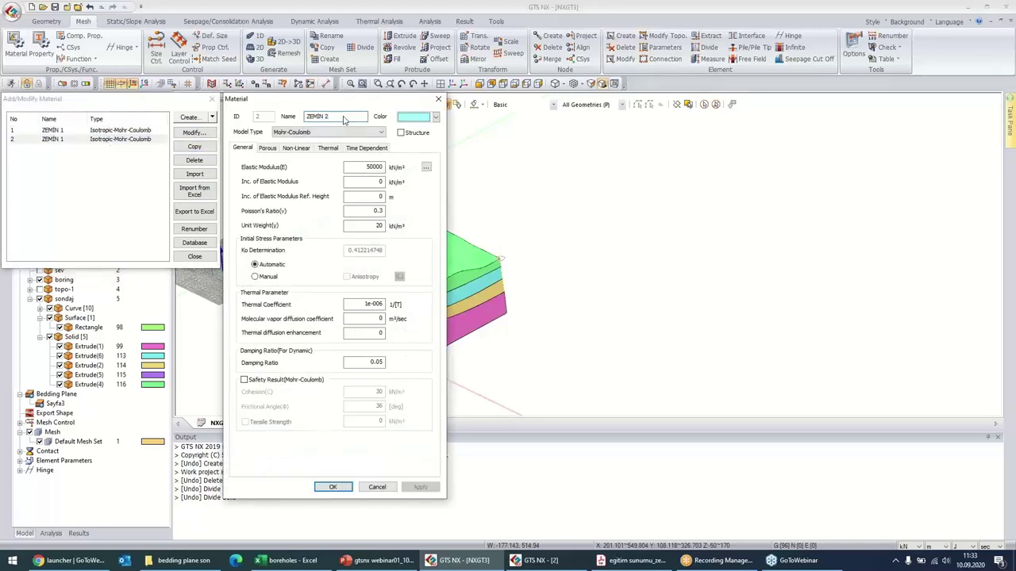
left_click(295, 149)
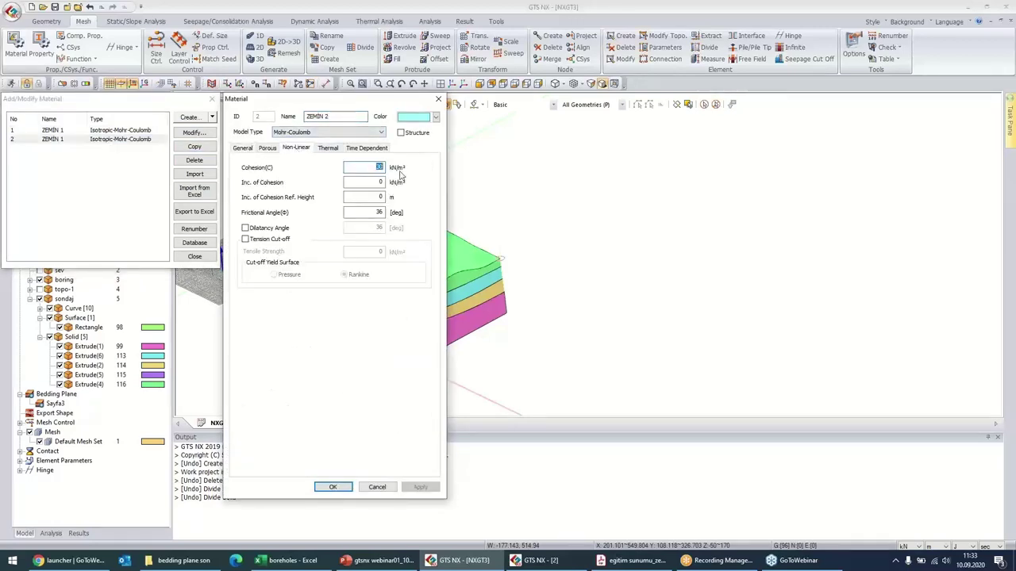
type("40")
left_click(335, 487)
- Create a new isotropic material with the Mohr-Coulomb model type and name it ZEMIN 3
left_click(214, 118)
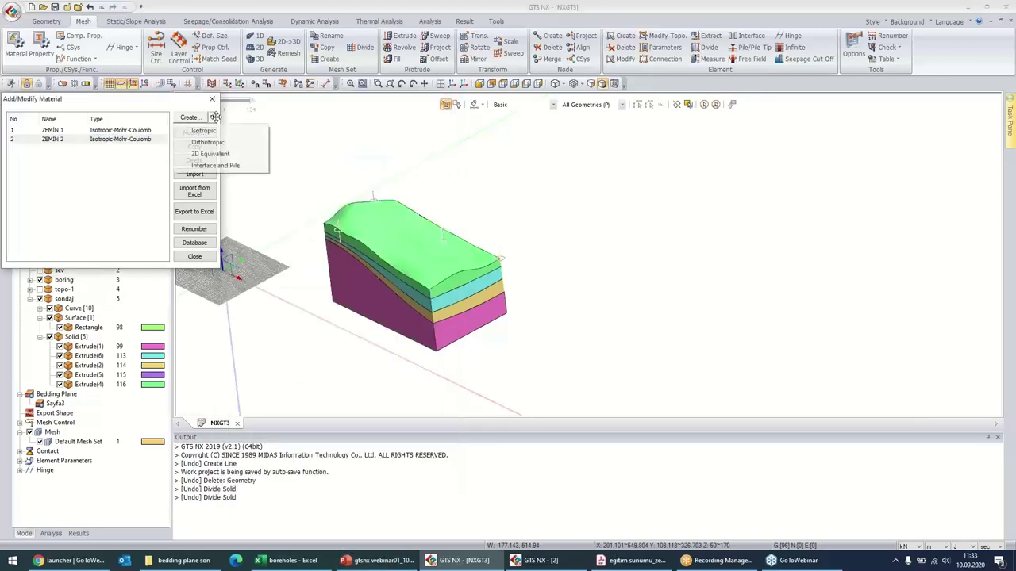
left_click(236, 130)
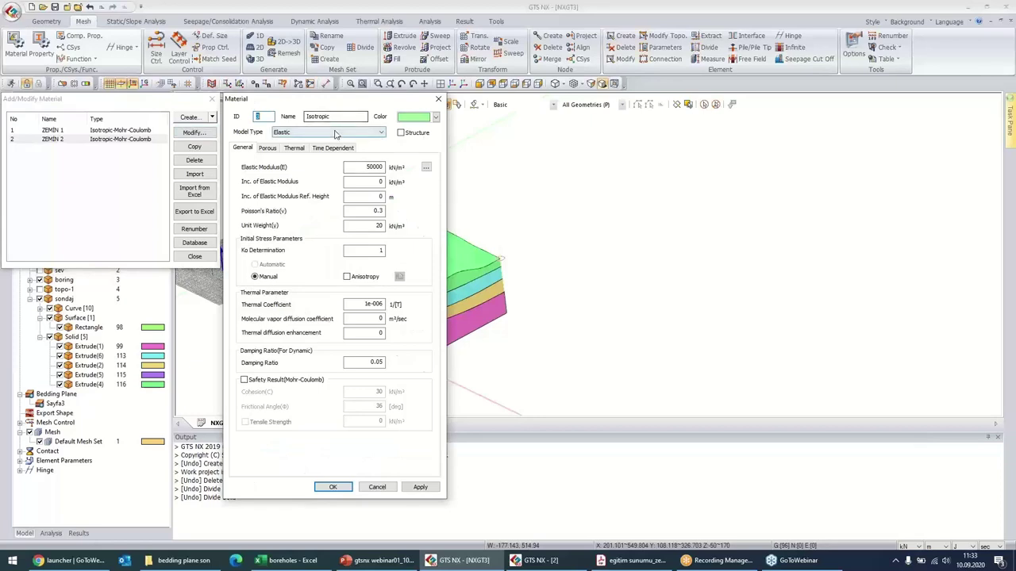
left_click(335, 133)
left_click(317, 172)
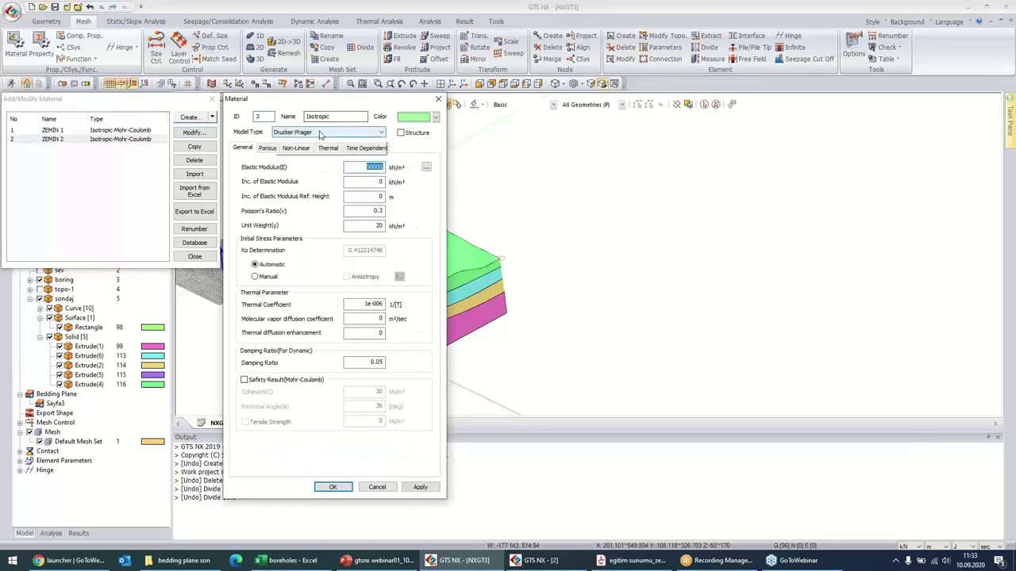
left_click(321, 134)
left_click(317, 159)
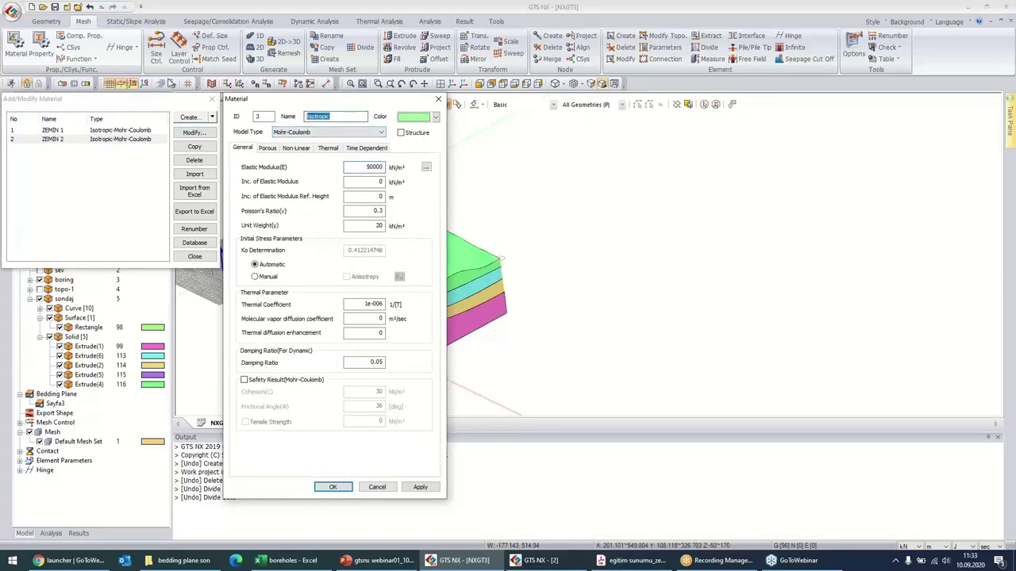
type("ZEMIN 3")
- Set the ZEMIN 3 material's cohesion to 60 kN/m² and save it to the material list
left_click(295, 148)
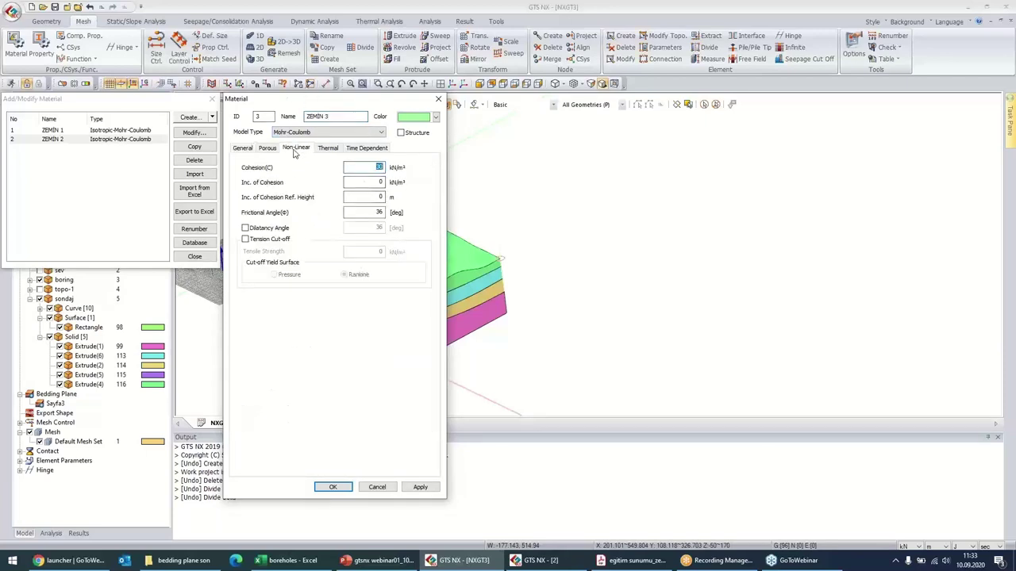
double_click(366, 168)
type("60")
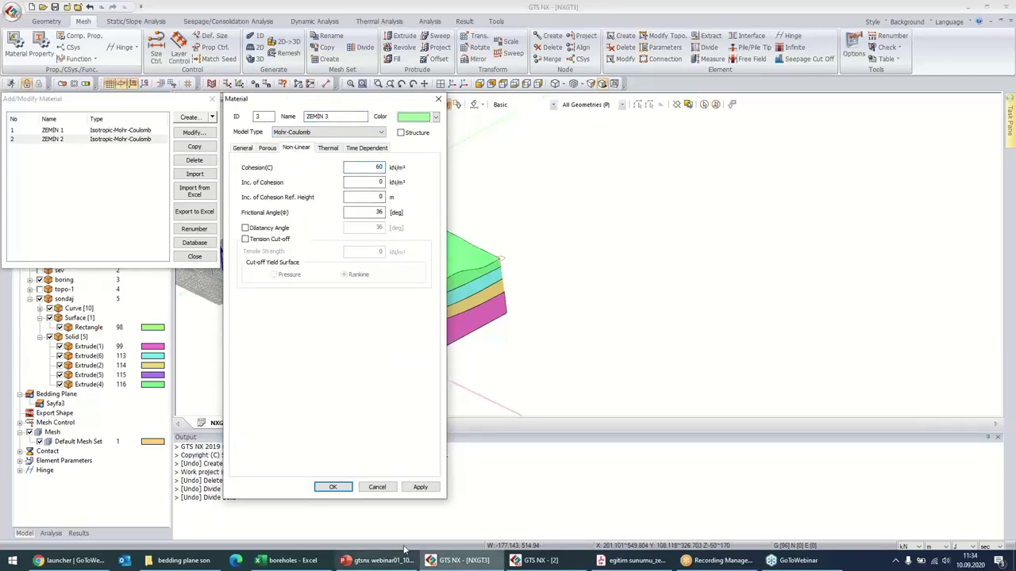
left_click(333, 486)
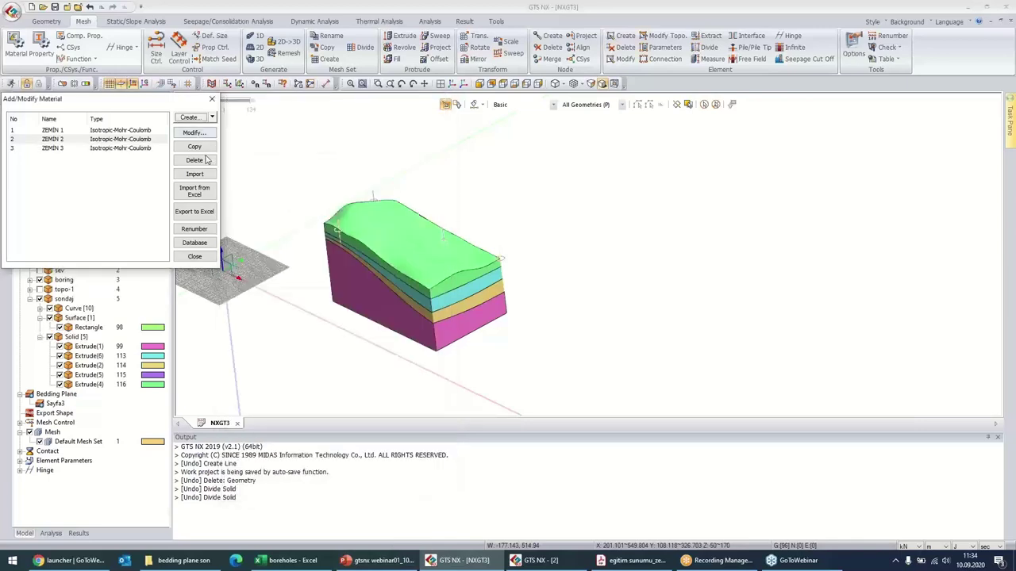
- Duplicate the ZEMIN 3 material and rename the copy ZEMIN 4, keeping the Mohr-Coulomb model
left_click(125, 148)
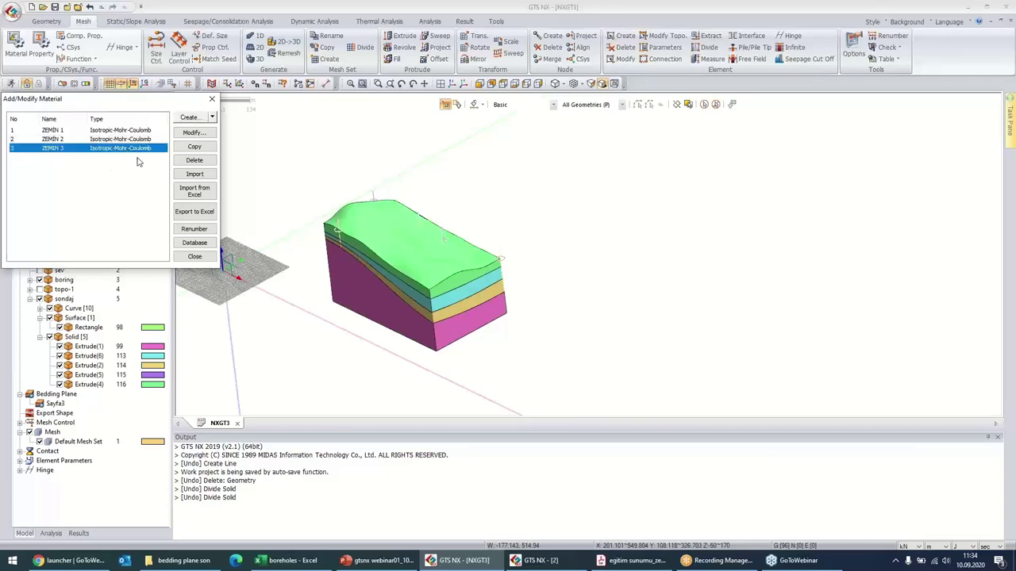
left_click(194, 146)
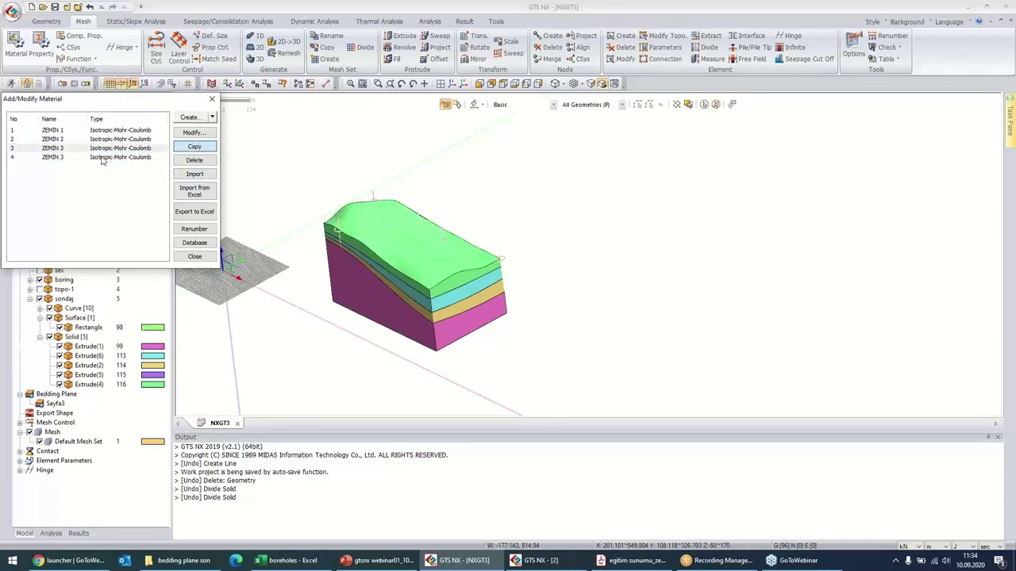
left_click(195, 132)
type("ZEMIN 4")
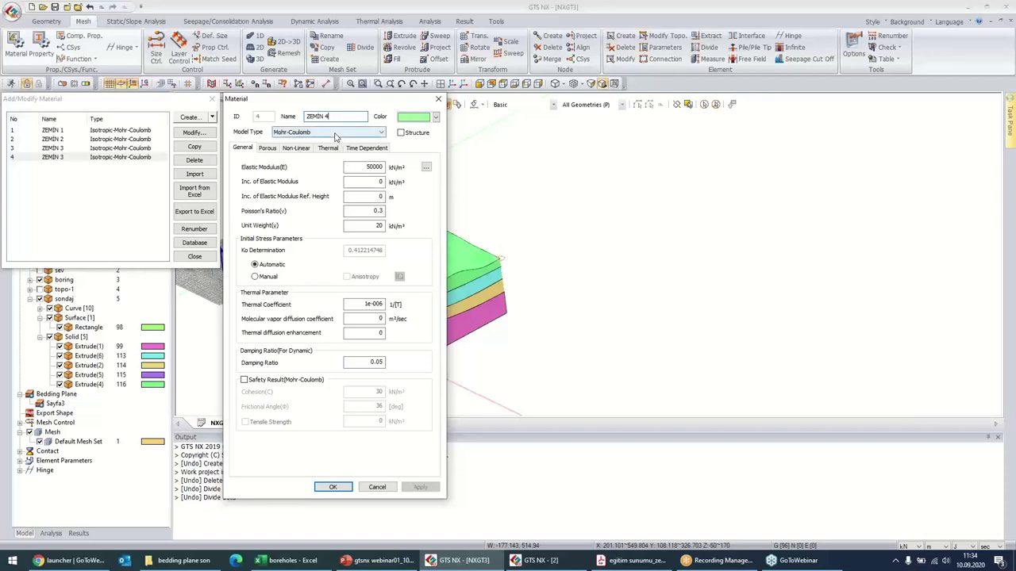
left_click(335, 134)
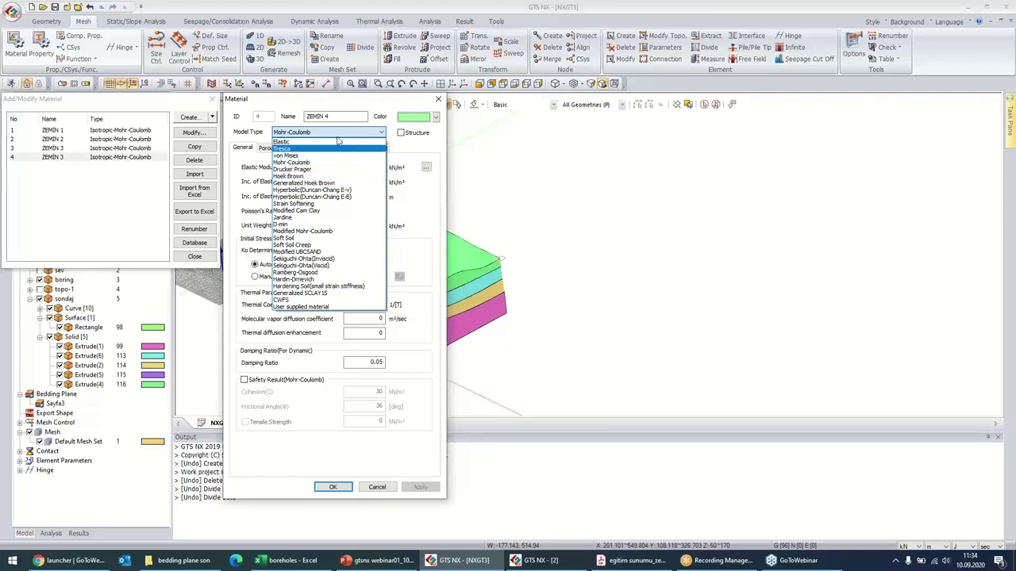
left_click(347, 133)
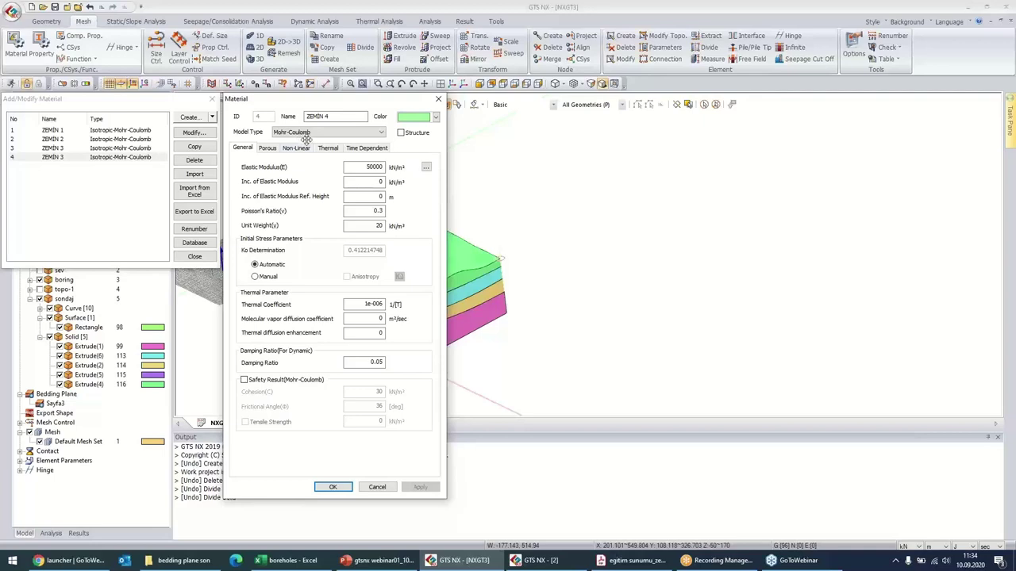
left_click(332, 487)
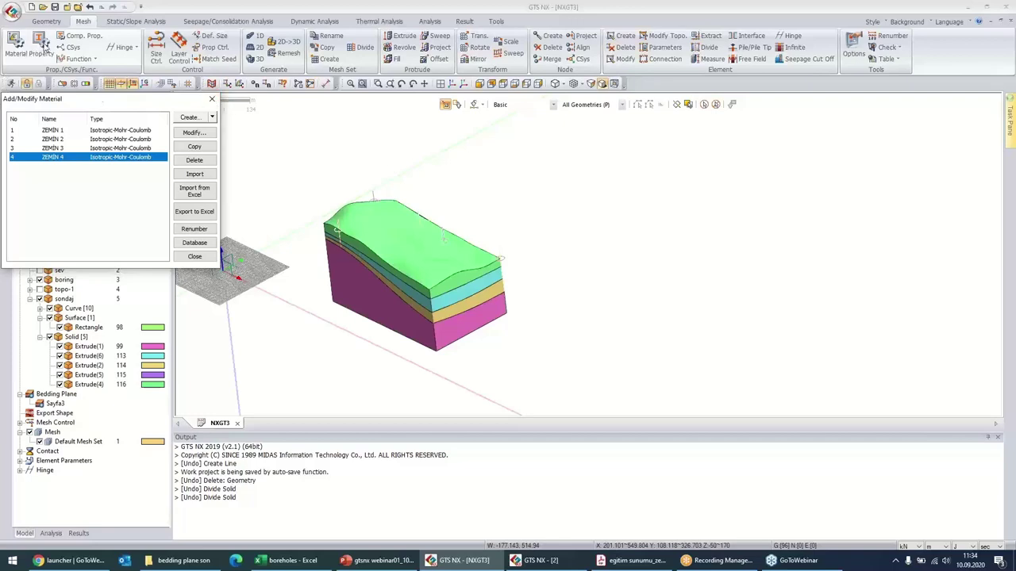
- Create a 3D solid property named ZEMIN 1 that uses the ZEMIN 1 material
left_click(211, 98)
left_click(38, 43)
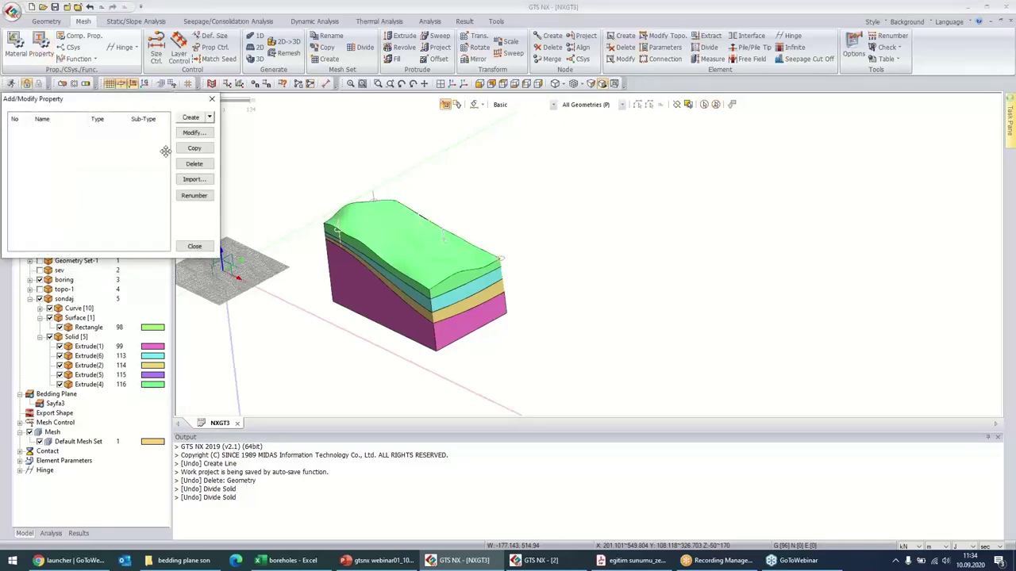
left_click(210, 117)
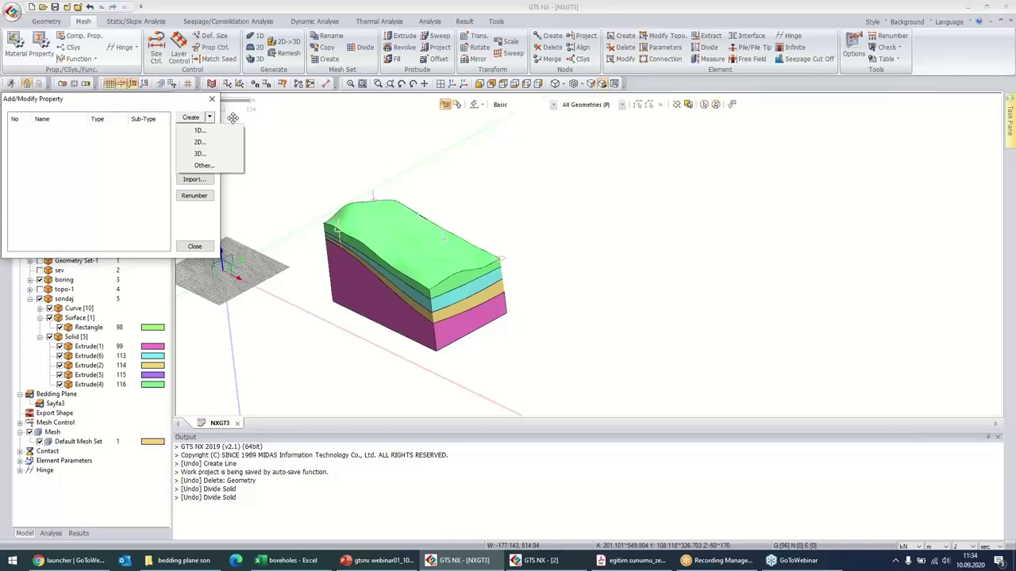
left_click(205, 153)
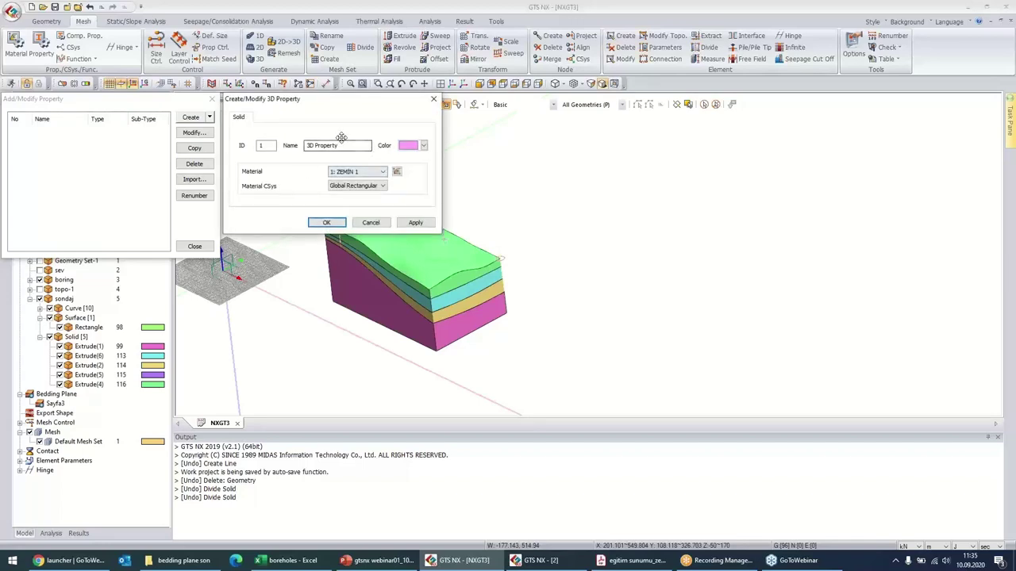
type("ZEMIN 1")
left_click(415, 222)
- Add a second 3D solid property named ZEMIN 2 with the ZEMIN 2 material
left_click(365, 171)
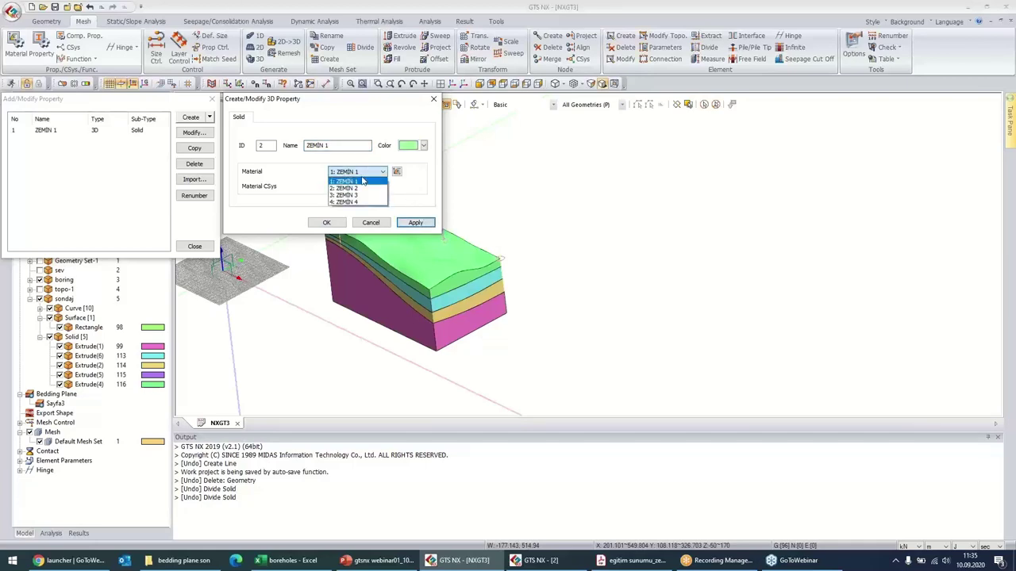
left_click(361, 187)
left_click(360, 145)
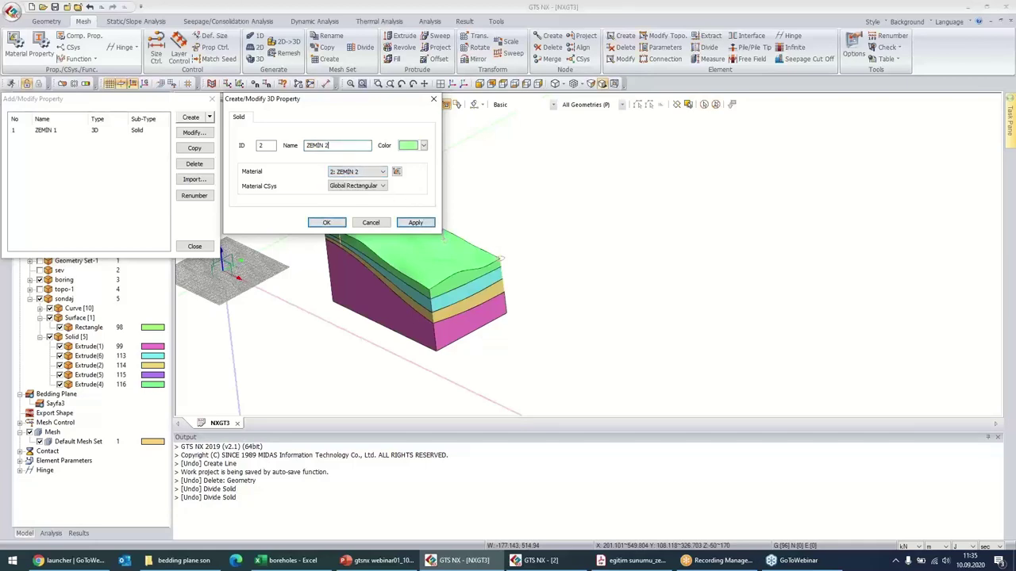
left_click(415, 222)
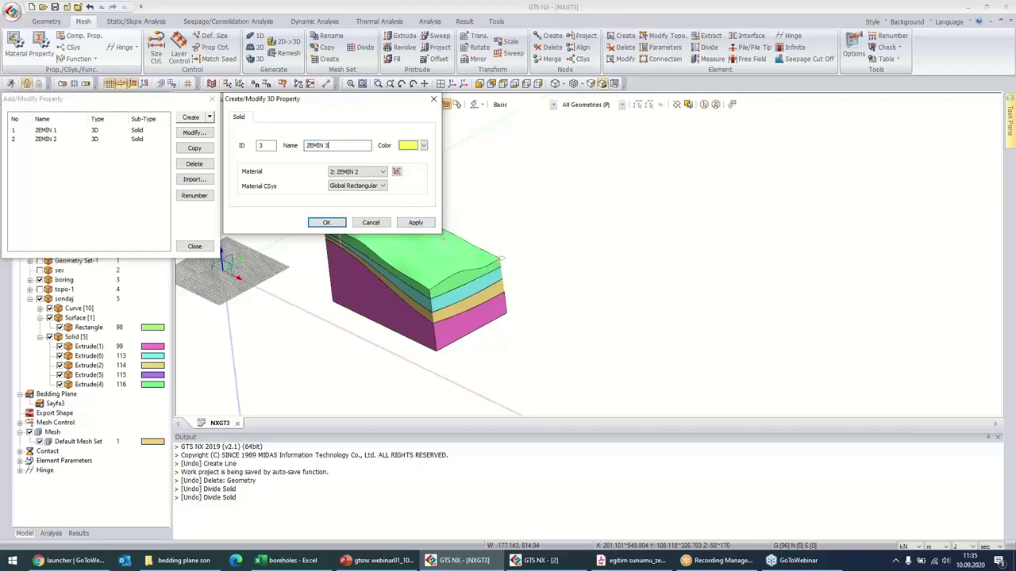
- Add a third 3D solid property named ZEMIN 3 with the ZEMIN 3 material
left_click(367, 171)
left_click(354, 197)
left_click(415, 223)
- Add a fourth 3D solid property named ZEMIN 4 with the ZEMIN 4 material and finish creating solid properties
left_click(342, 143)
left_click(366, 171)
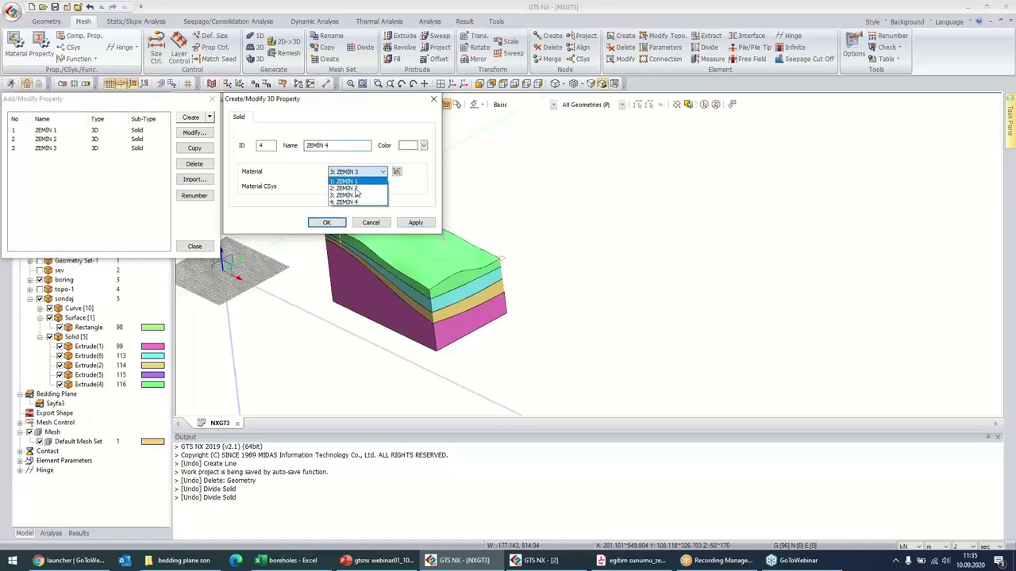
left_click(355, 205)
left_click(415, 223)
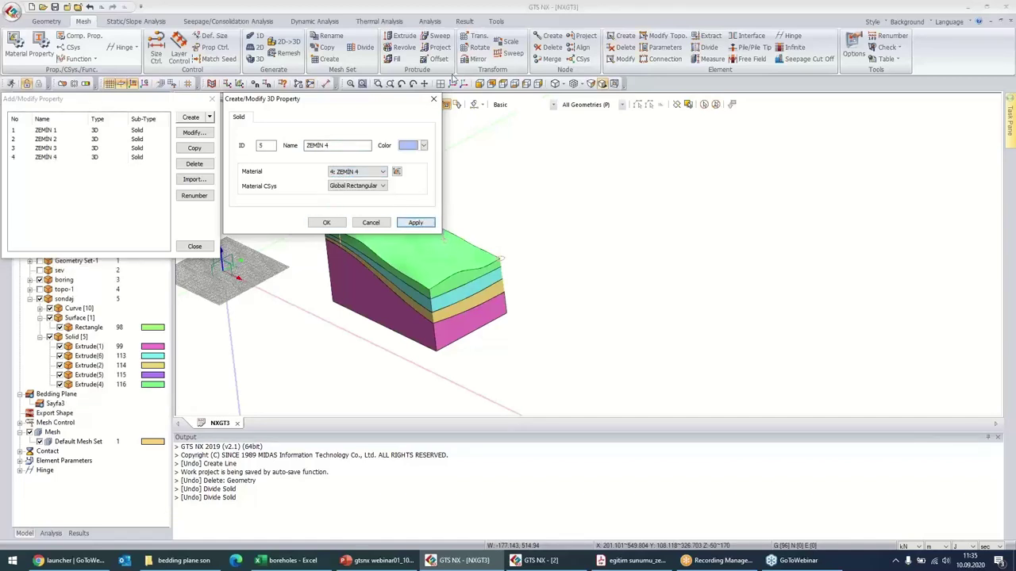
left_click(434, 99)
- Start a new 2D property of the Shell type and name it DUVAR
left_click(209, 117)
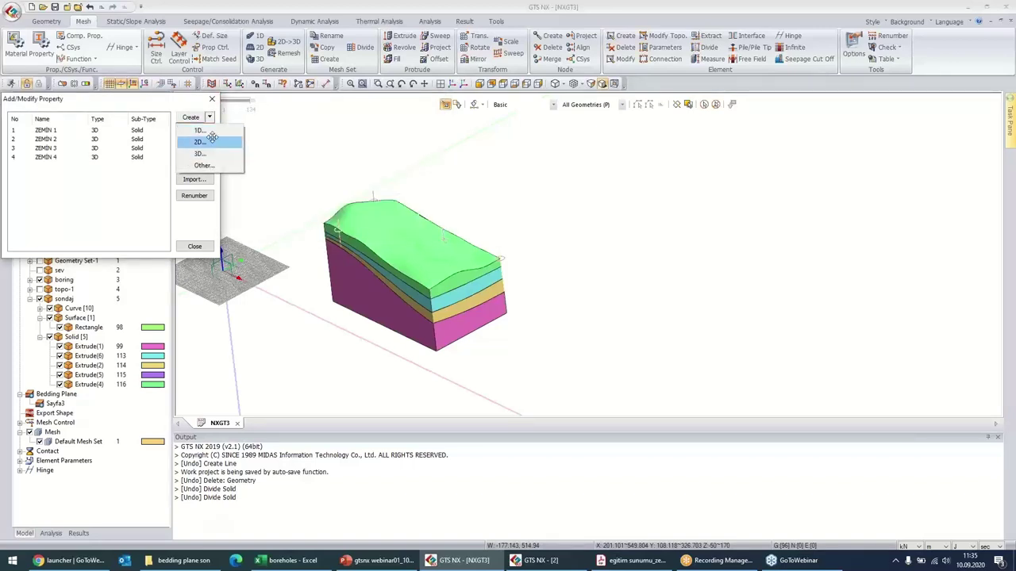
left_click(209, 143)
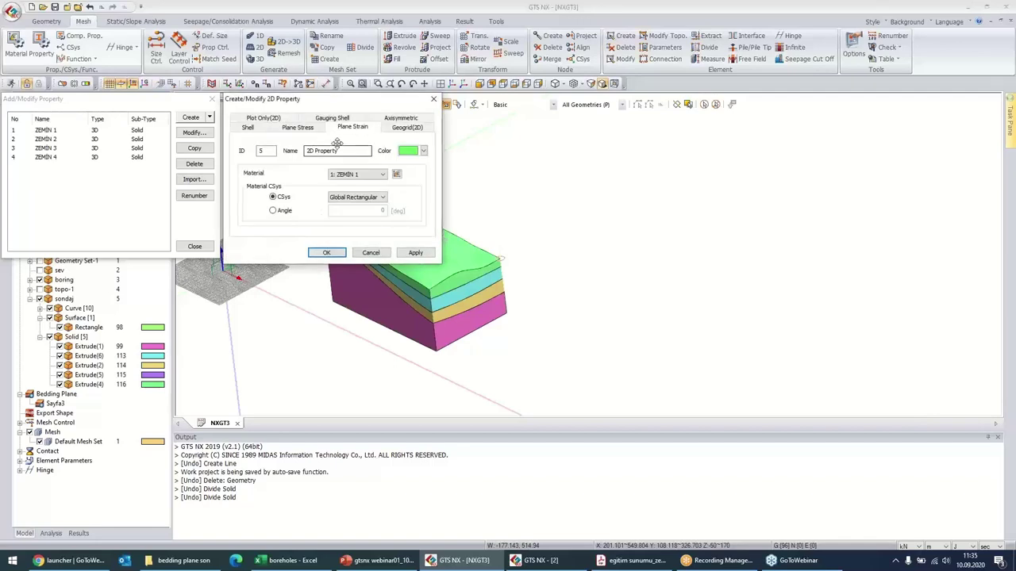
left_click(255, 129)
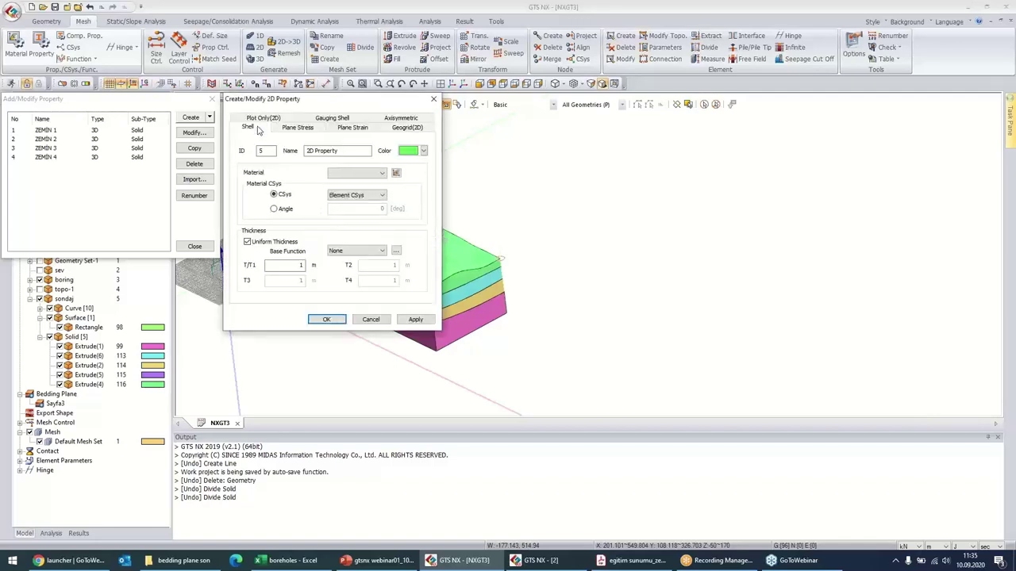
double_click(354, 150)
type("DUVAR")
- Create an isotropic elastic material named BETON for the shell property and mark it as a structure material
left_click(396, 173)
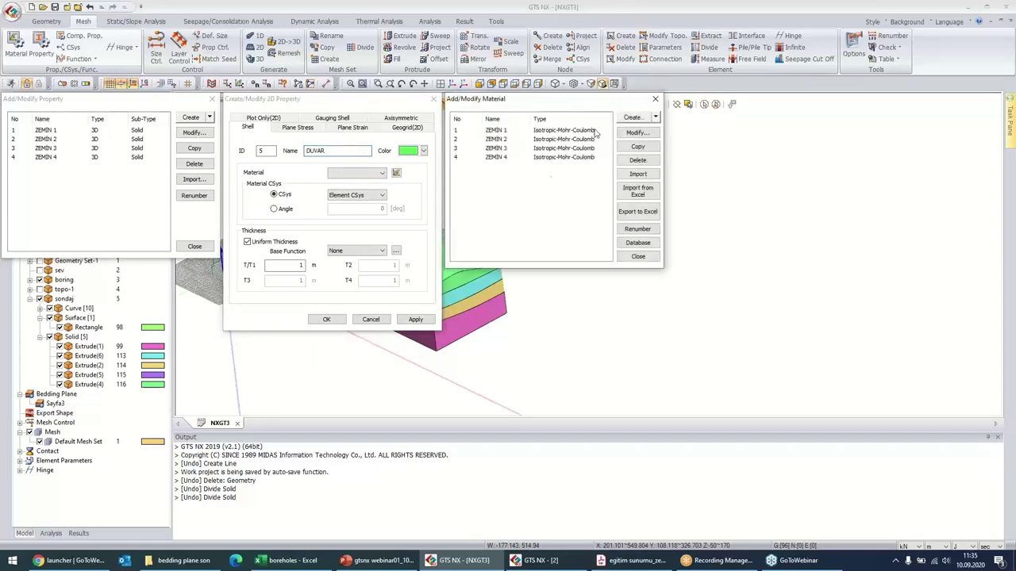
left_click(655, 118)
left_click(641, 130)
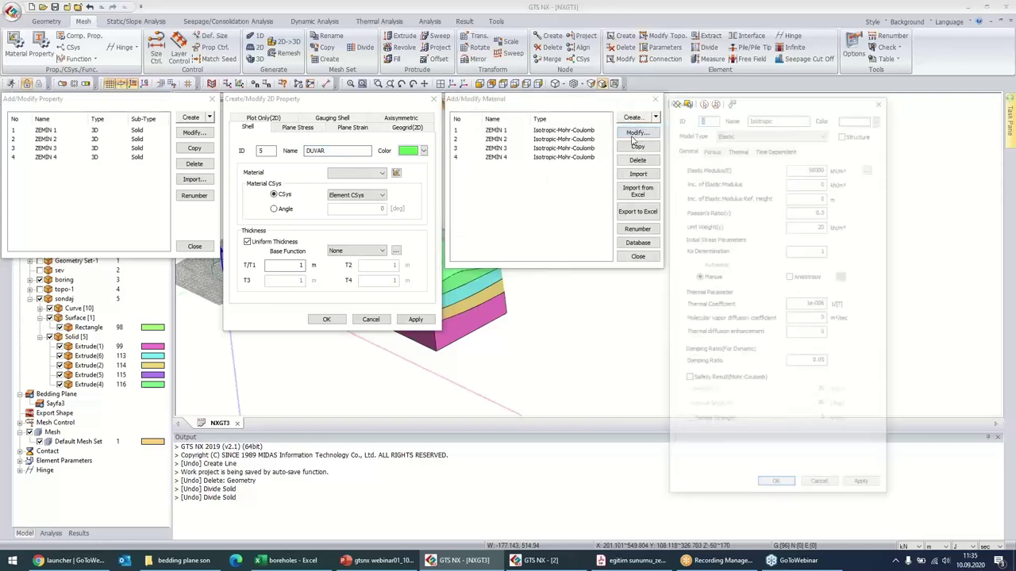
left_click_drag(723, 109, 536, 85)
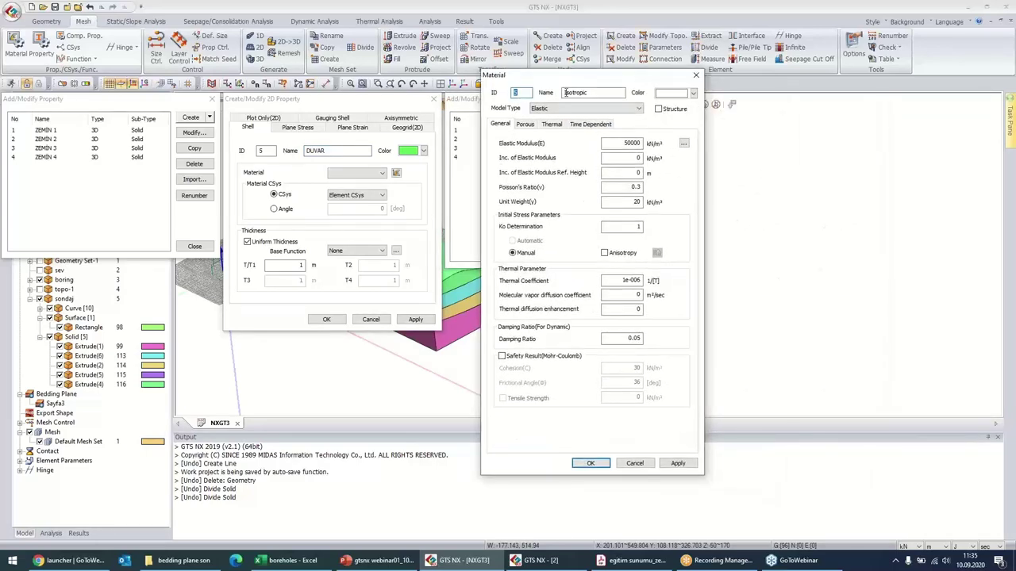
key("Tab")
type("BET")
left_click(659, 110)
- Set BETON's elastic modulus to 28500000 kN/m² and unit weight to 24 kN/m³, and save the material
type("2")
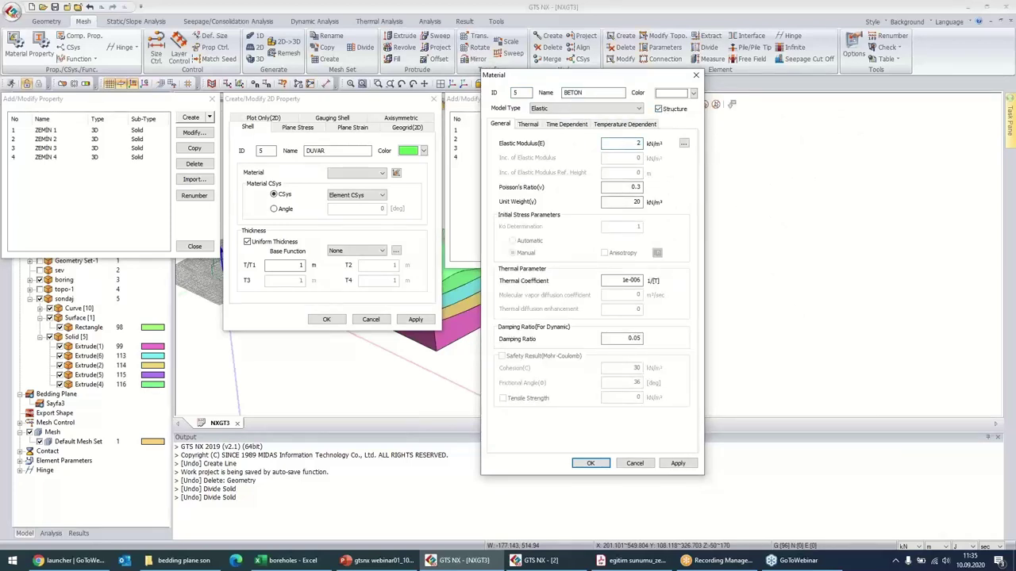
type("85000000")
double_click(627, 201)
type("24")
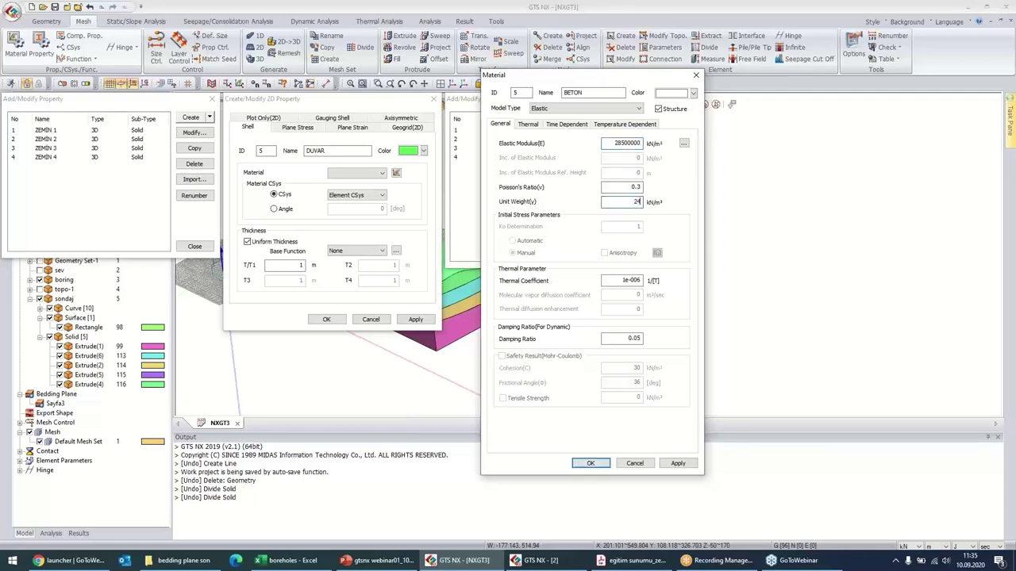
left_click(590, 465)
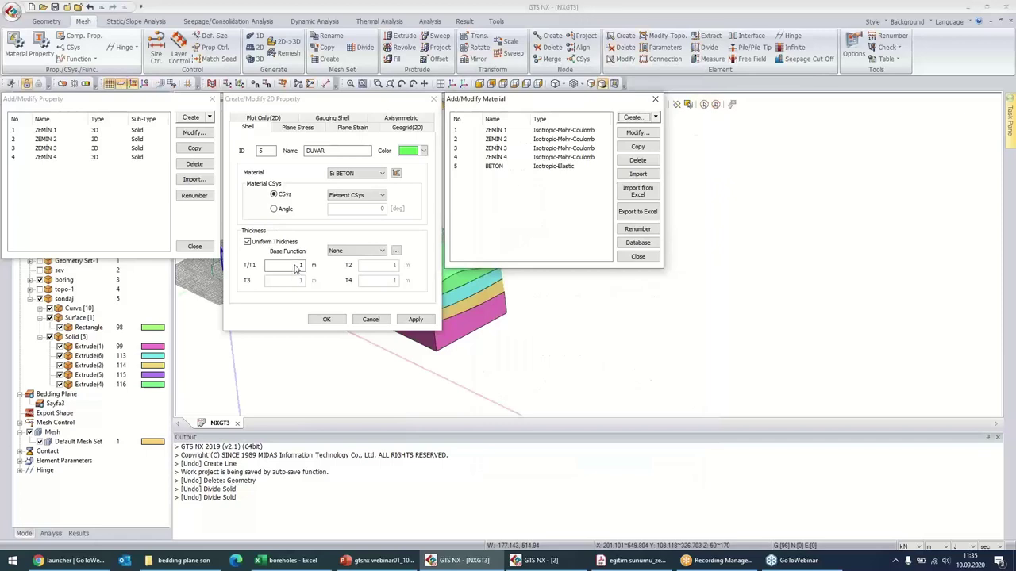
left_click(637, 257)
- Save the DUVAR shell property with a uniform thickness of 0.30 m and delete it from the property list
left_click(286, 265)
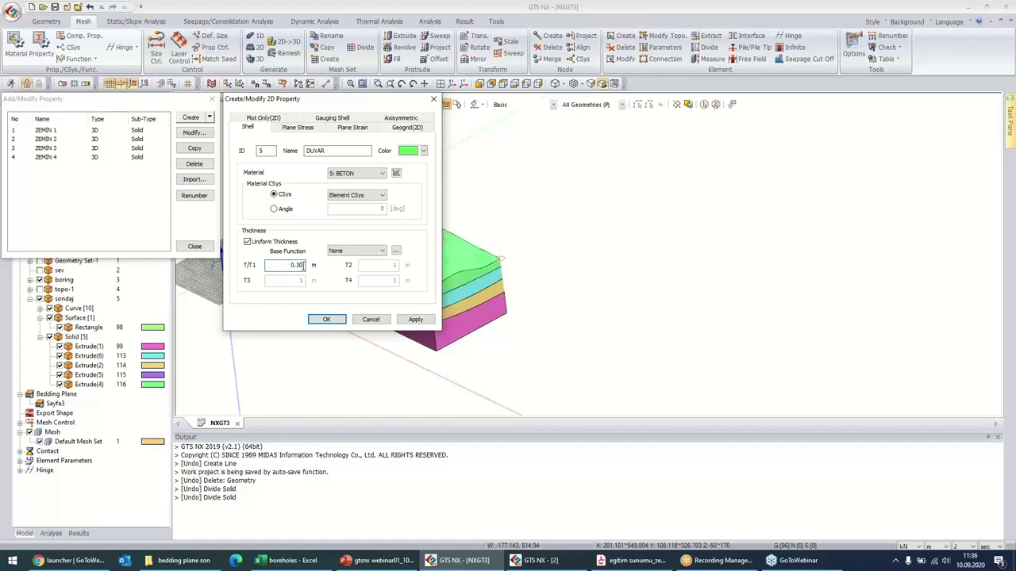
left_click(329, 320)
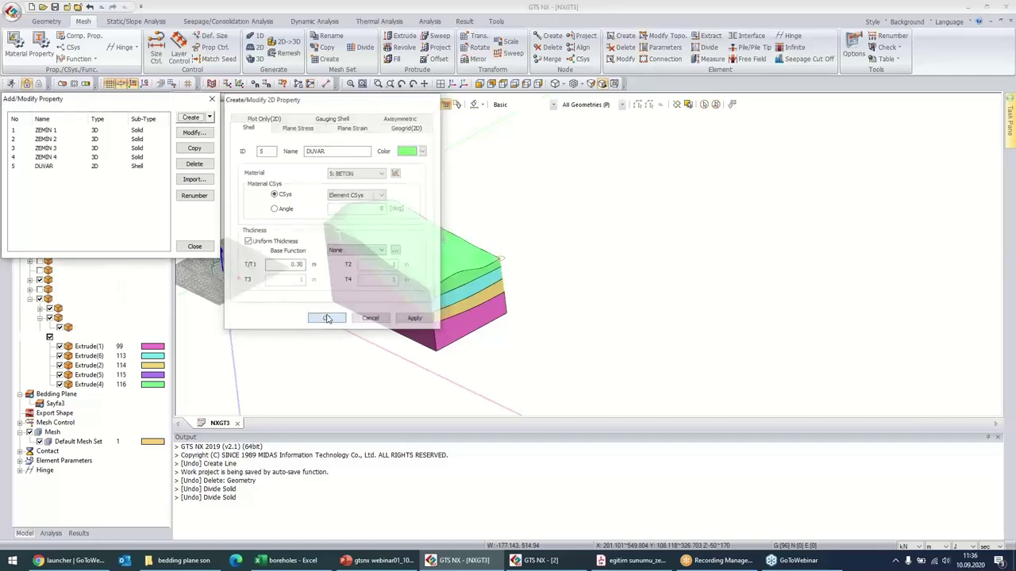
key("Delete")
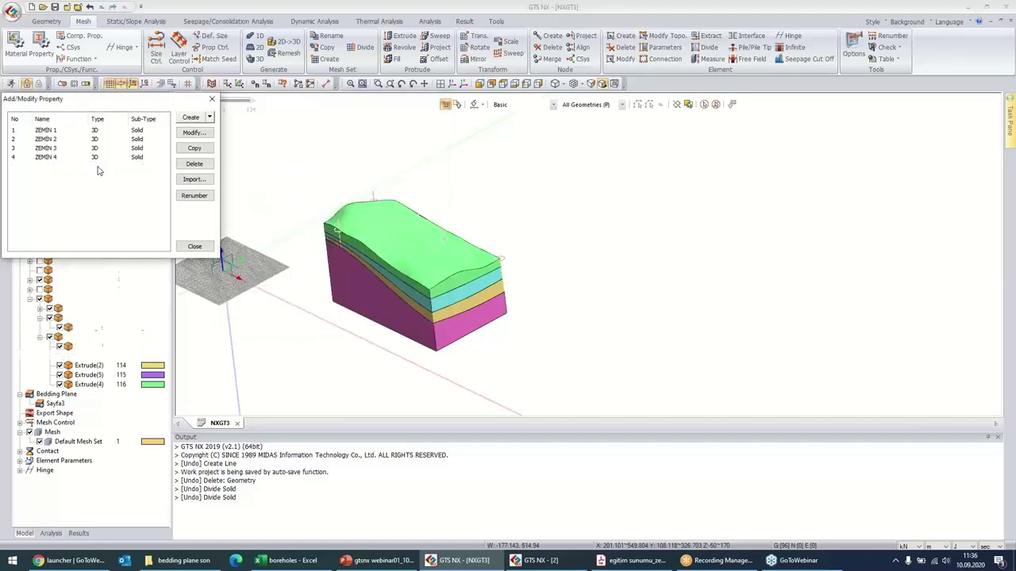
- Start a new 1D property of the Beam type, name it KAZIK and keep BETON as its material
left_click(209, 116)
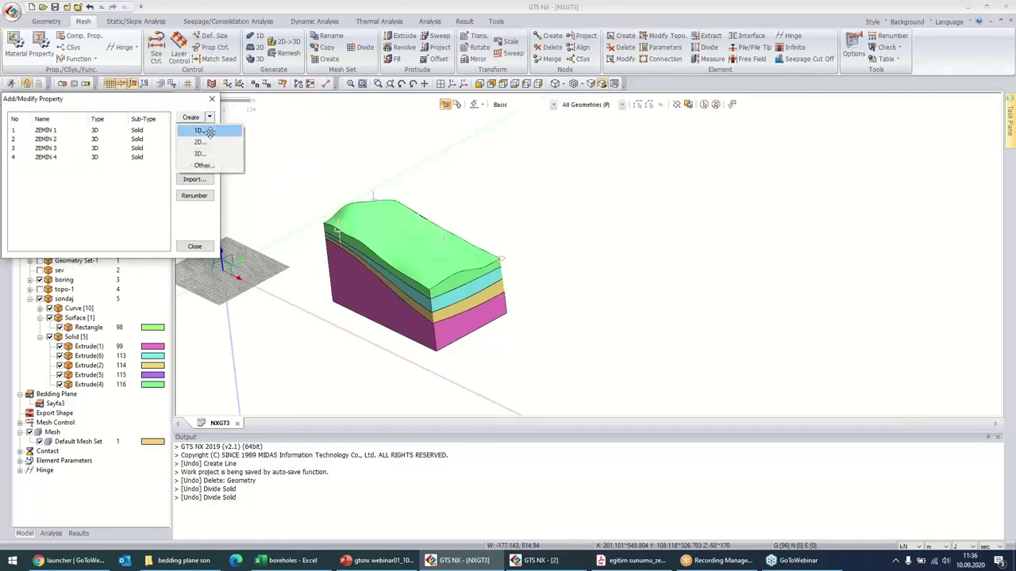
left_click(209, 131)
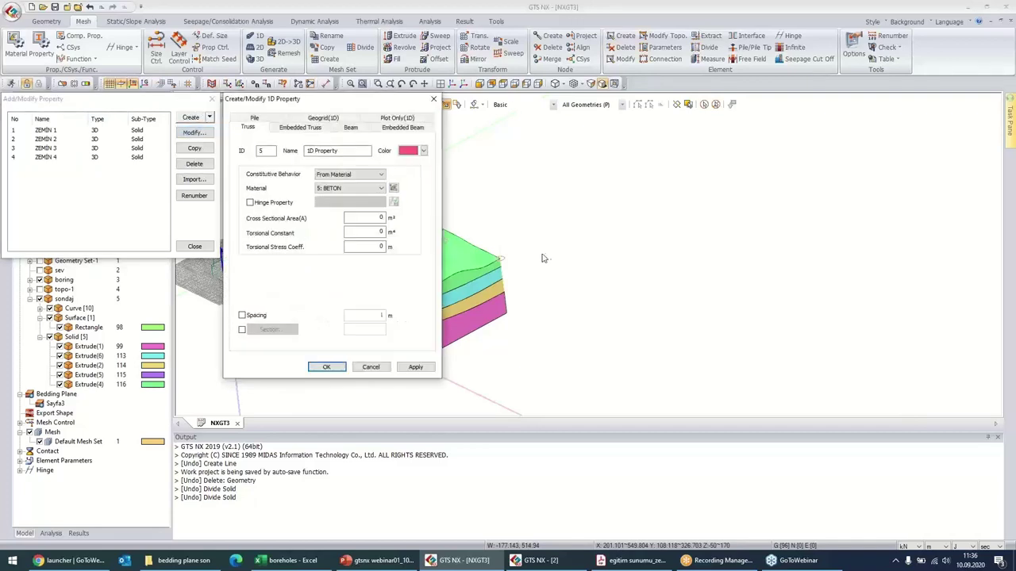
left_click(349, 130)
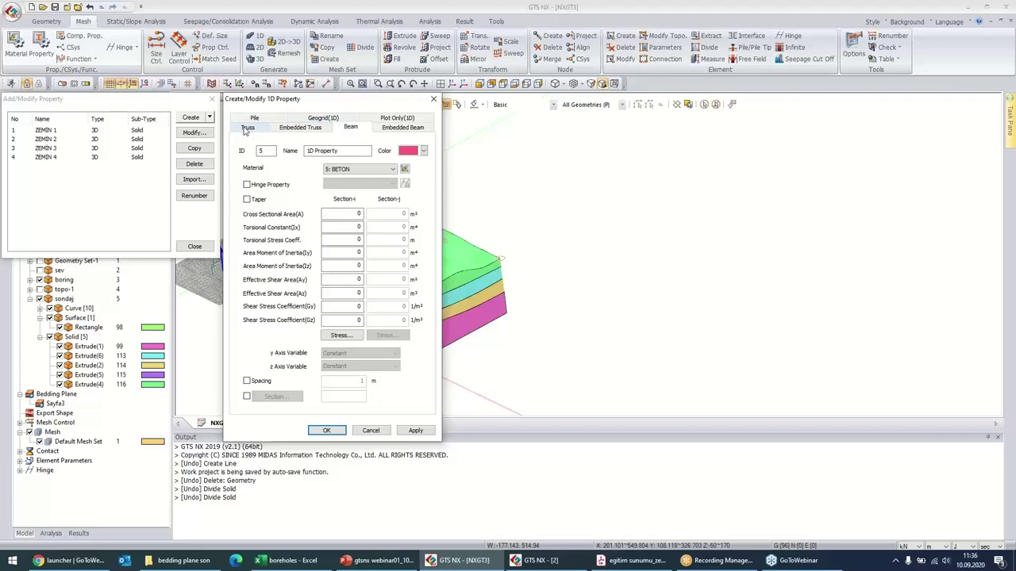
left_click(309, 131)
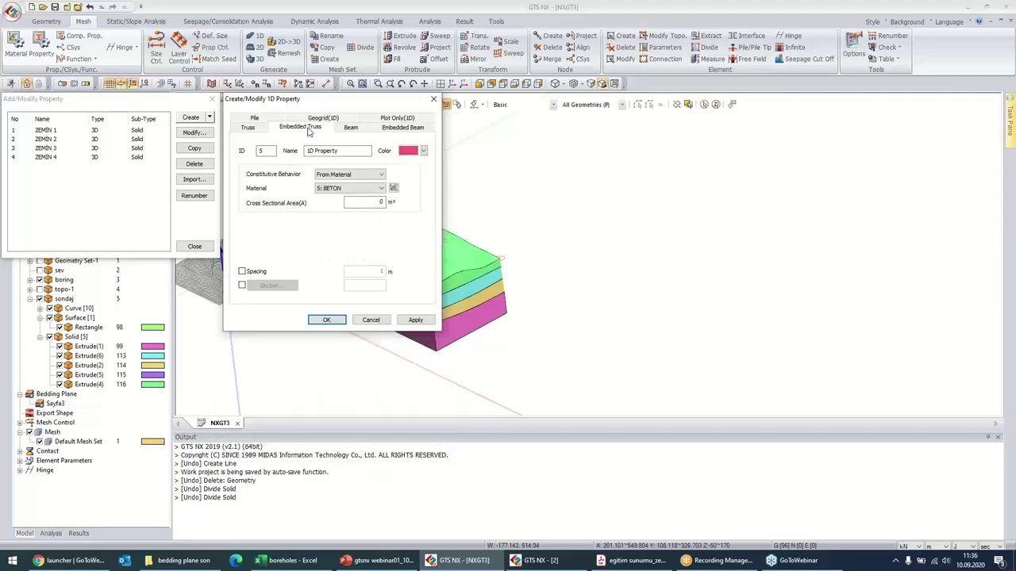
left_click(250, 130)
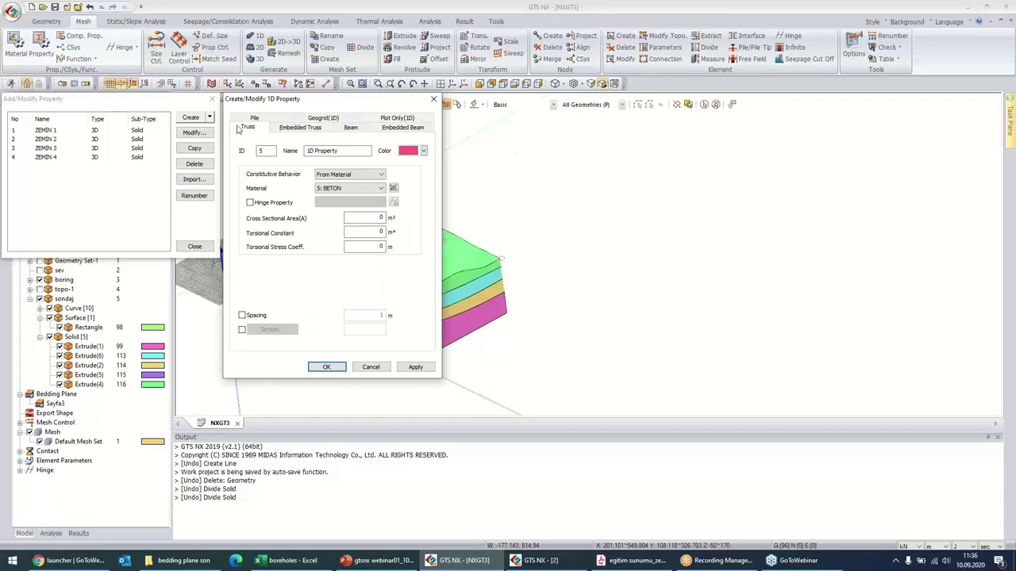
left_click(352, 129)
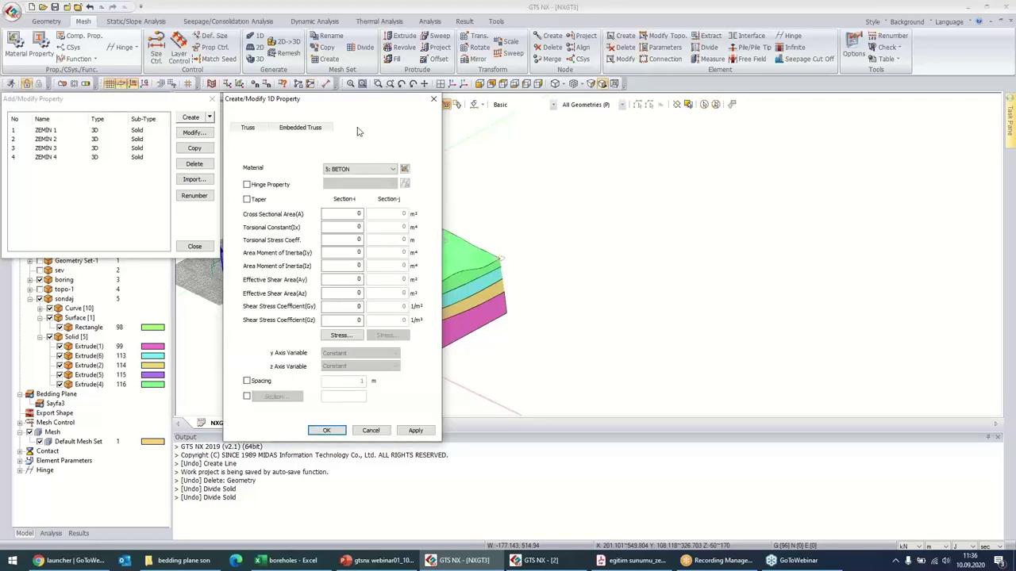
type("KAZIK")
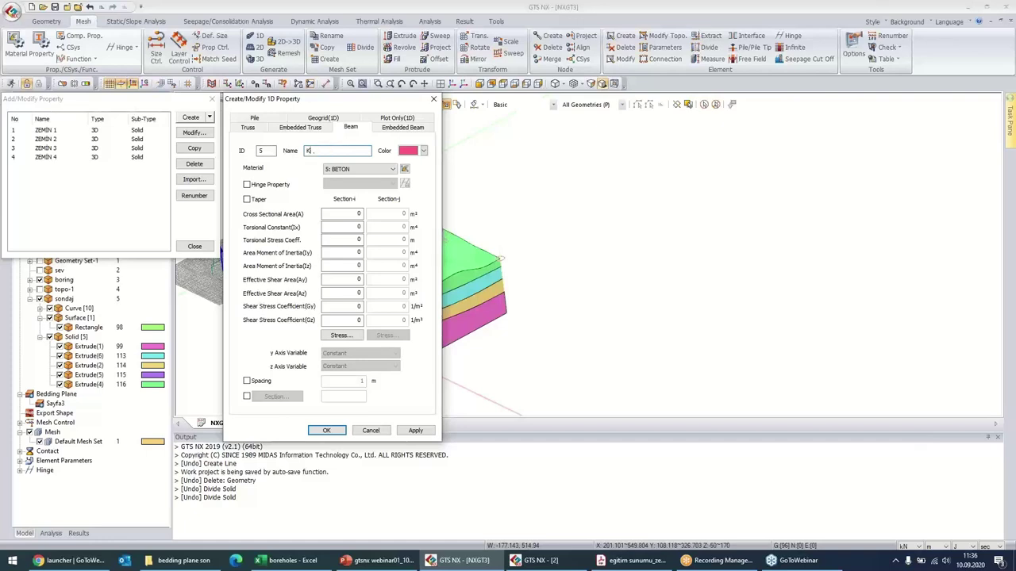
left_click(373, 172)
left_click(373, 172)
- Define the KAZIK beam's cross-section from the Solid Round section template with a diameter of 1 m
left_click(246, 396)
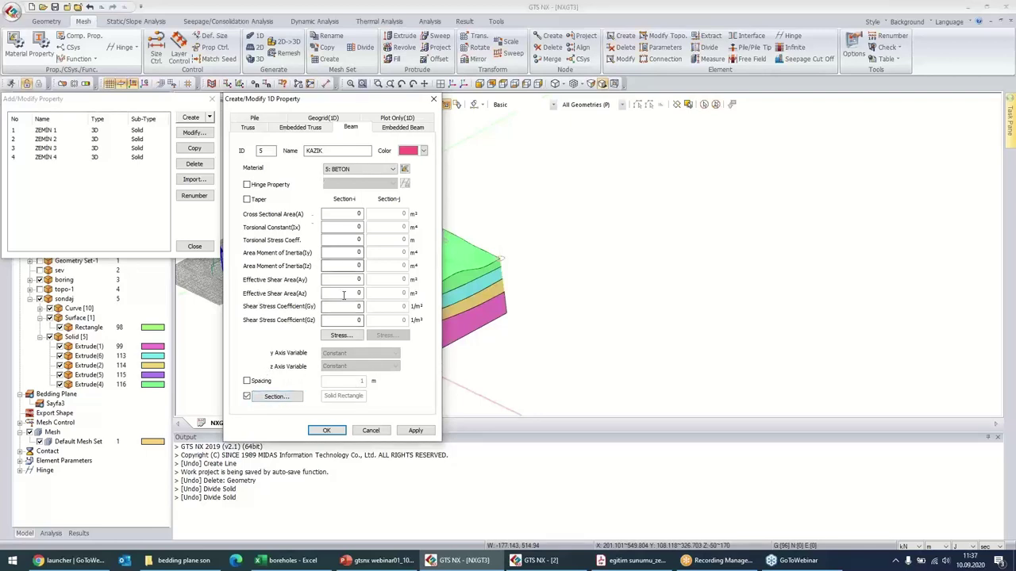
left_click(287, 400)
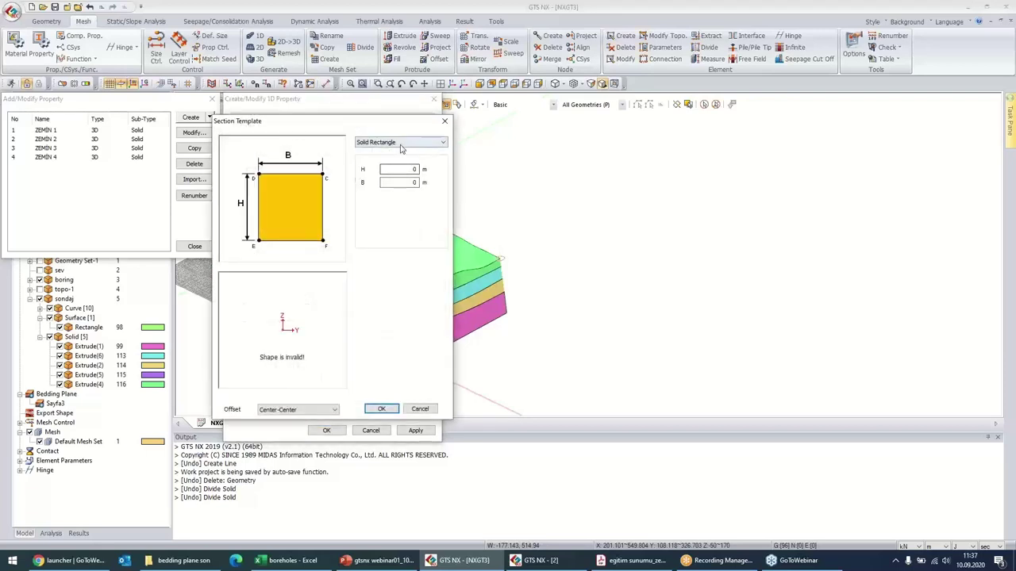
left_click(401, 144)
left_click(402, 165)
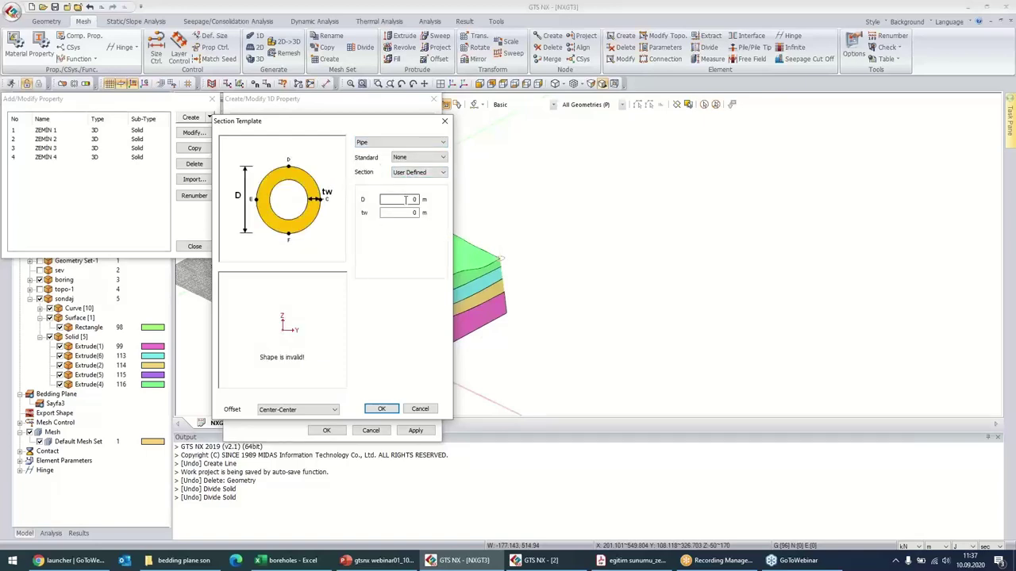
left_click(385, 144)
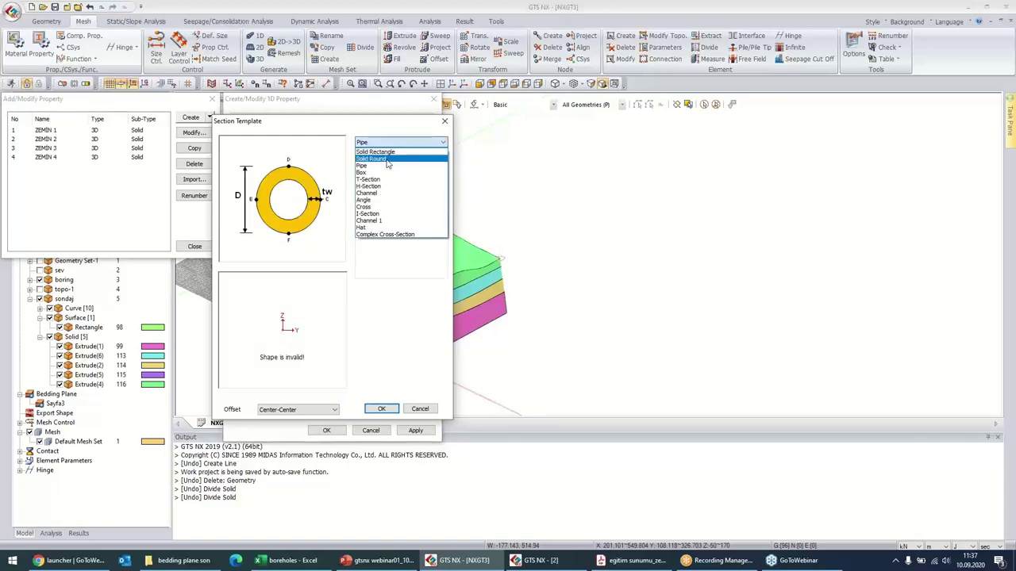
left_click(388, 159)
left_click(387, 143)
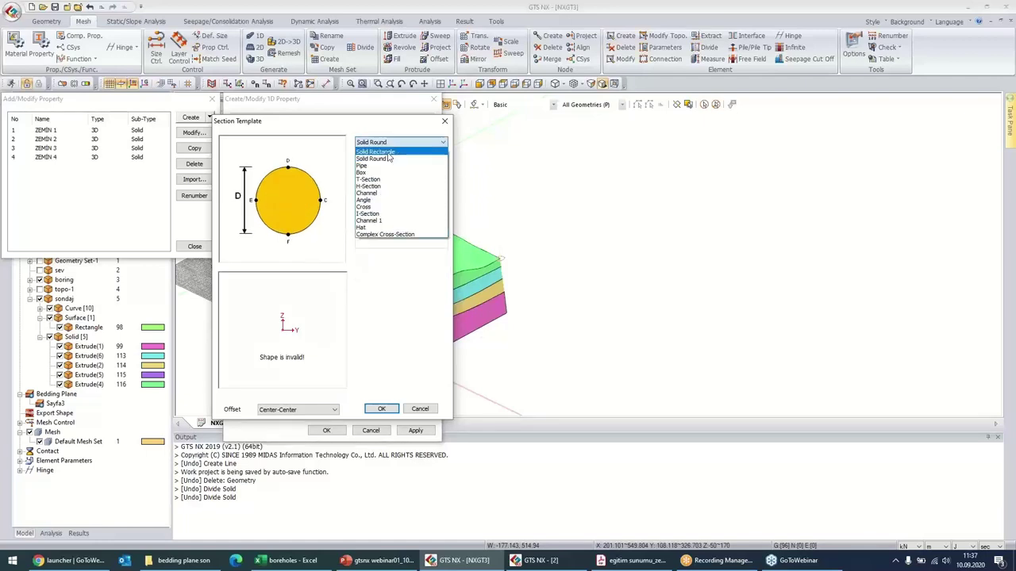
left_click(396, 223)
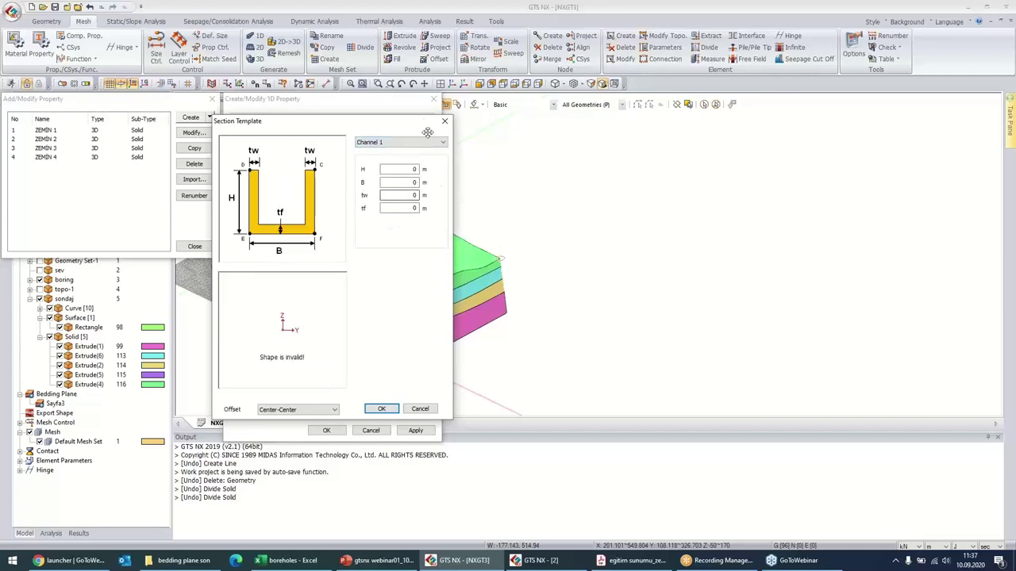
left_click(391, 141)
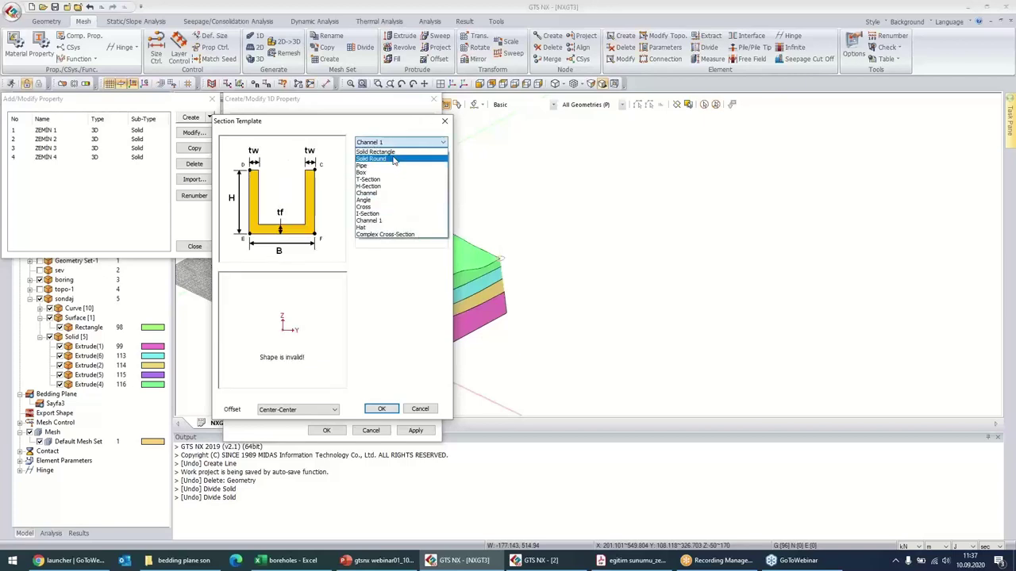
left_click(393, 160)
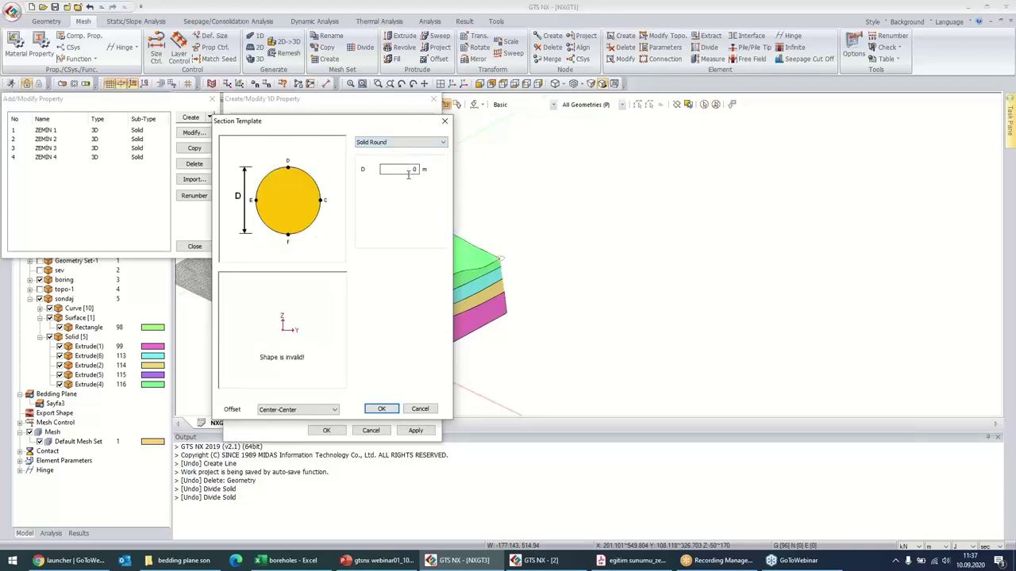
type("1")
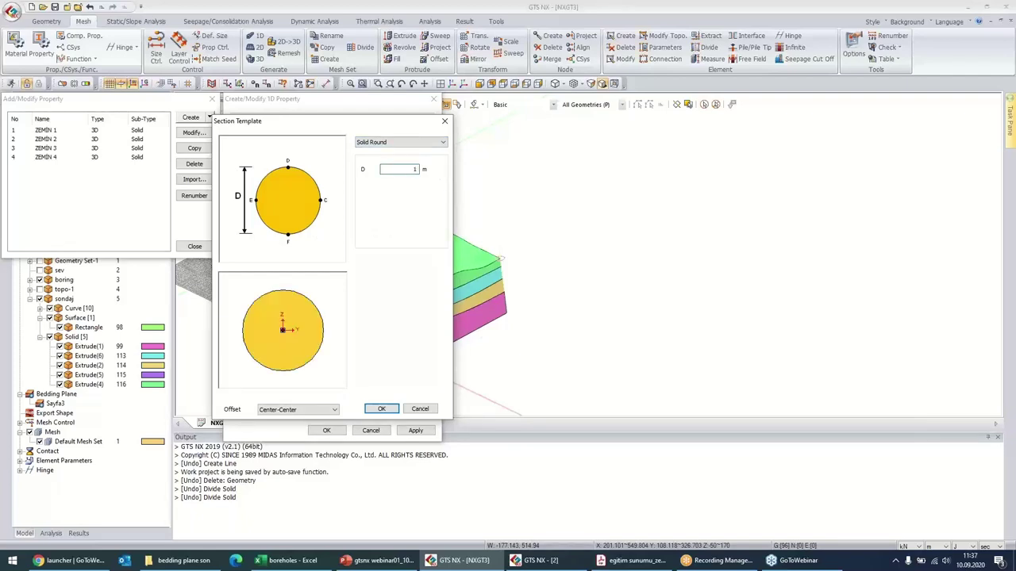
left_click(380, 409)
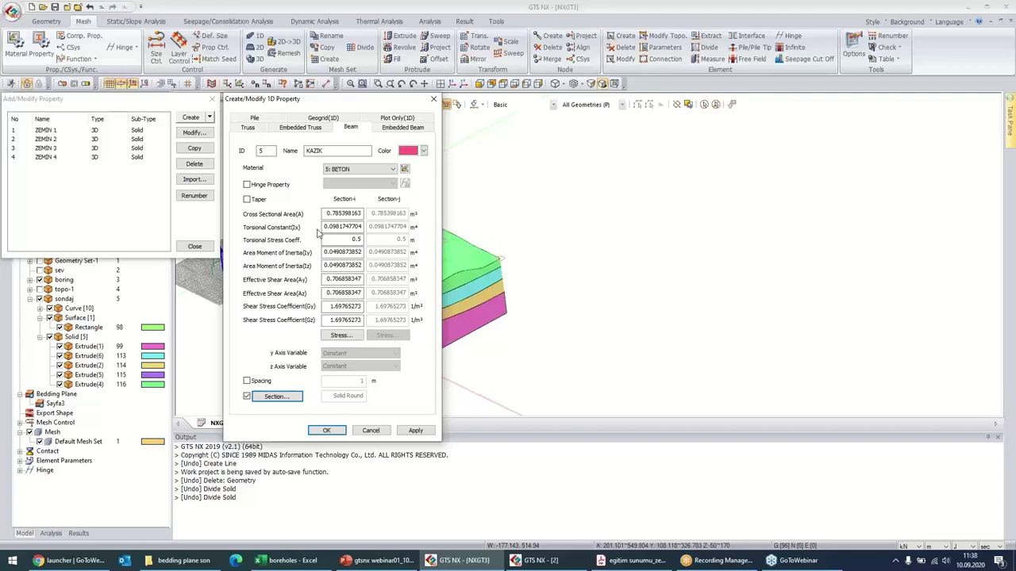
- Save the KAZIK beam property, delete it from the property list and close the list
left_click(326, 430)
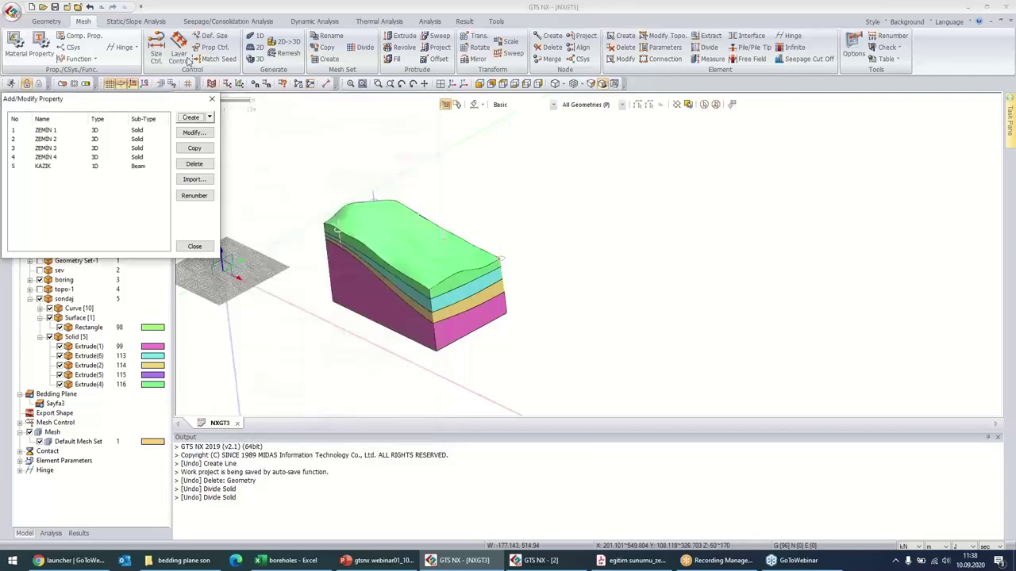
left_click(44, 165)
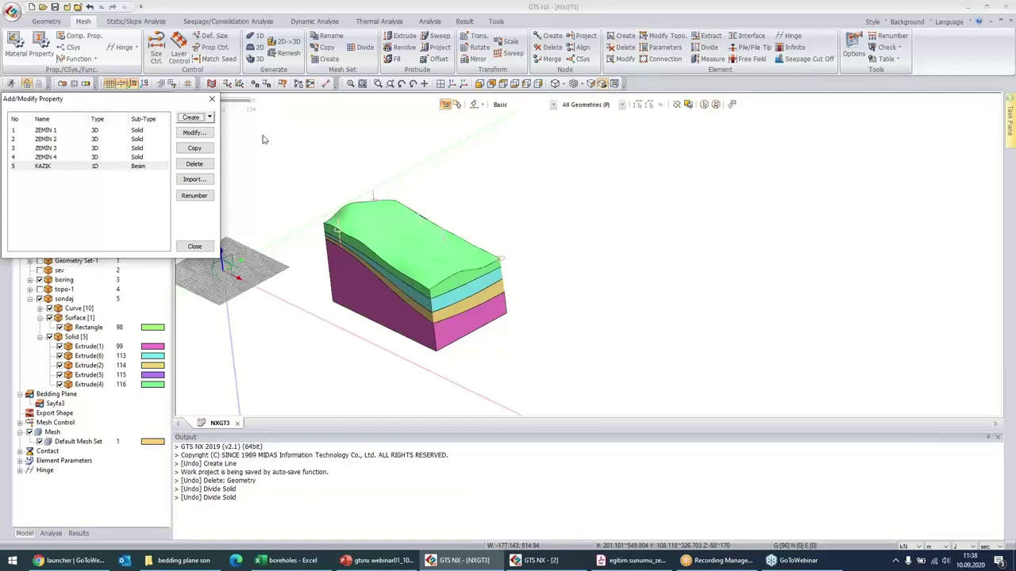
key("Delete")
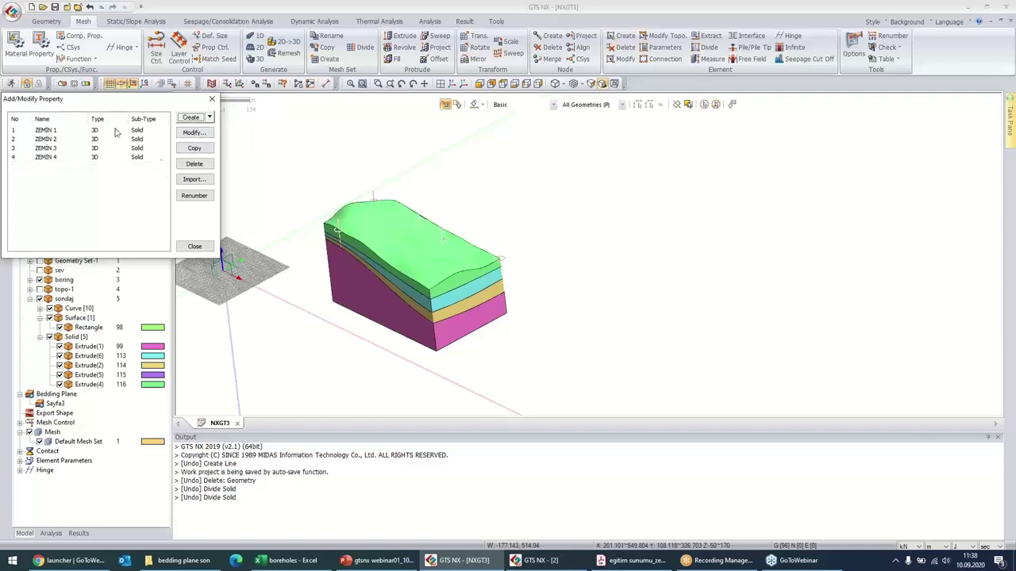
left_click(211, 101)
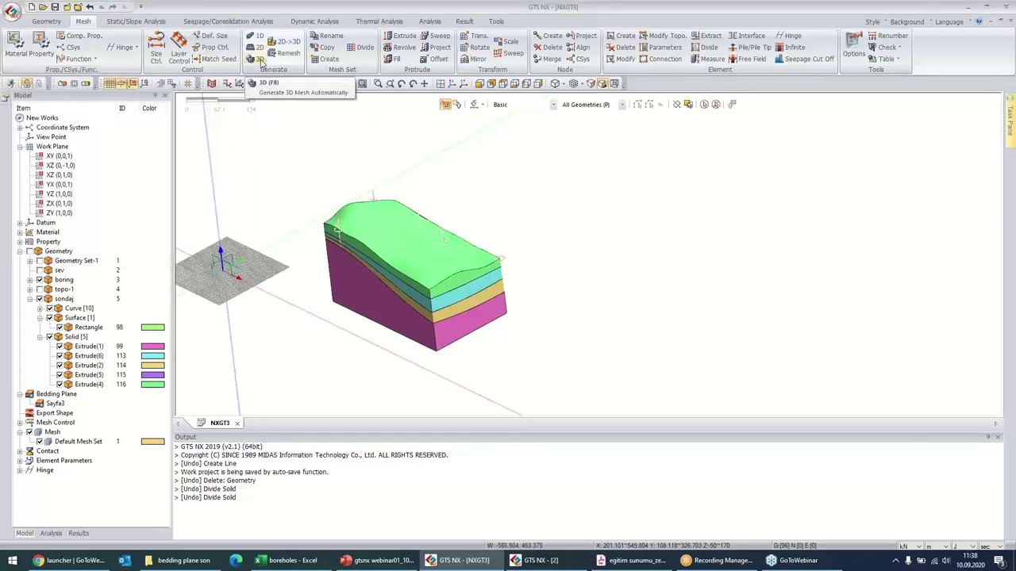
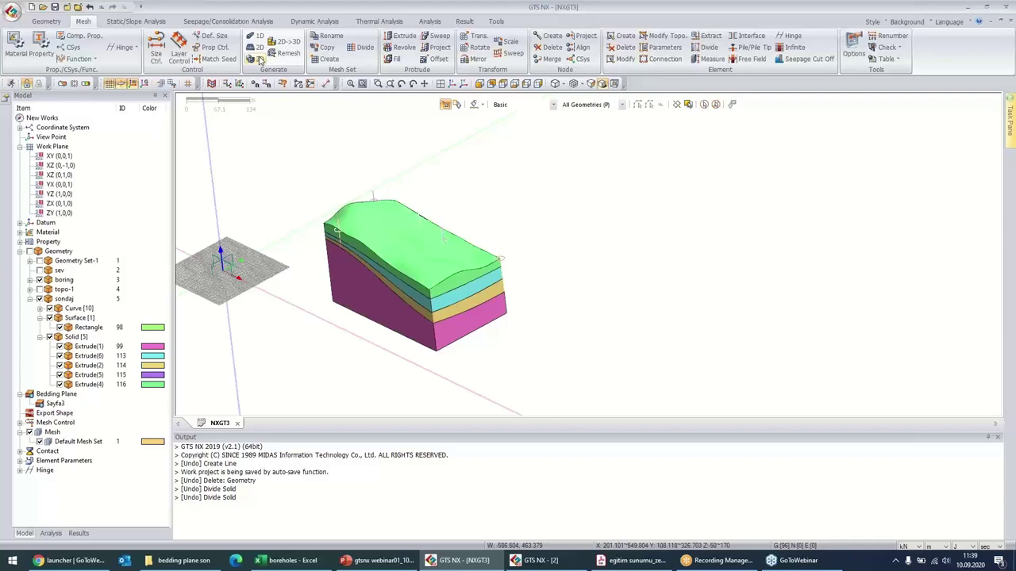
- Start automatic 3D solid mesh generation and select the uppermost green soil solid
left_click(259, 60)
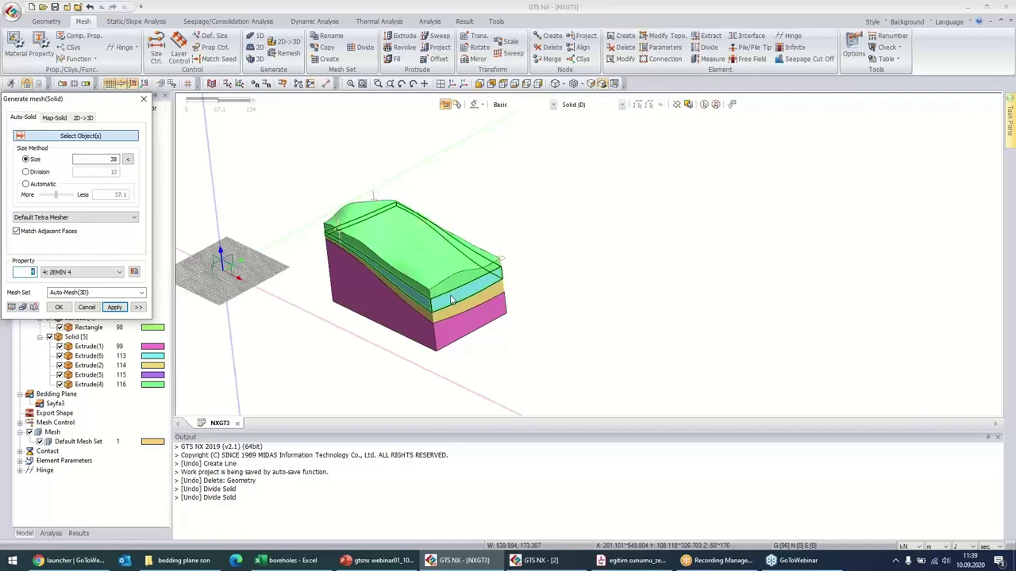
left_click_drag(88, 106, 207, 68)
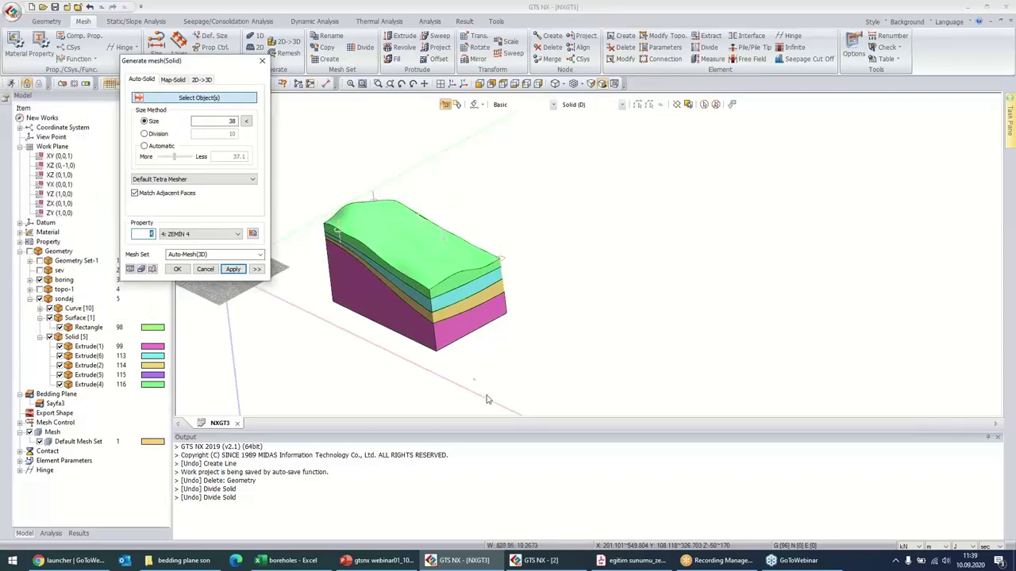
left_click(424, 253)
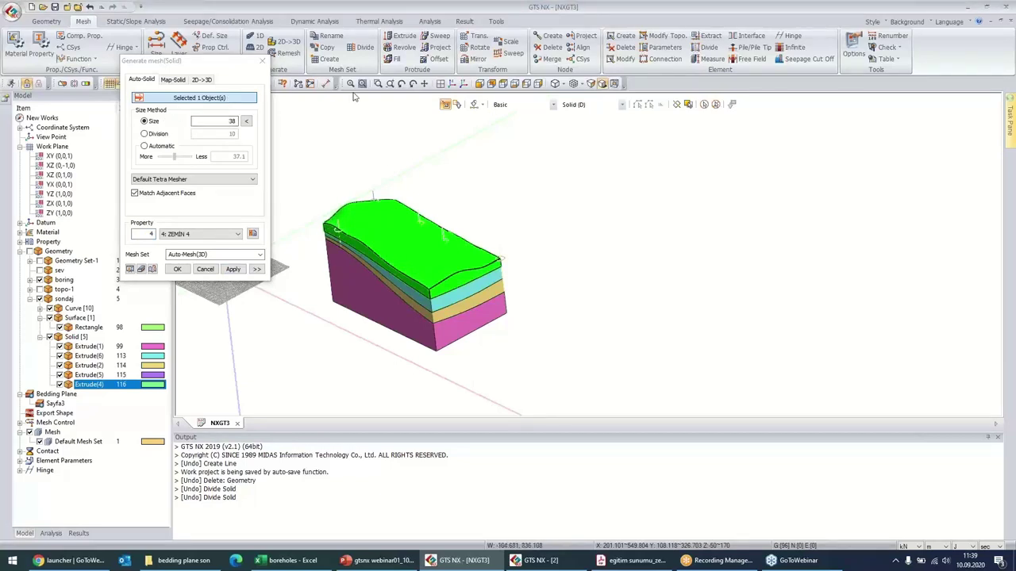
- Measure the point-to-point distance between the two ends of the top soil layer's long front edge
left_click(326, 84)
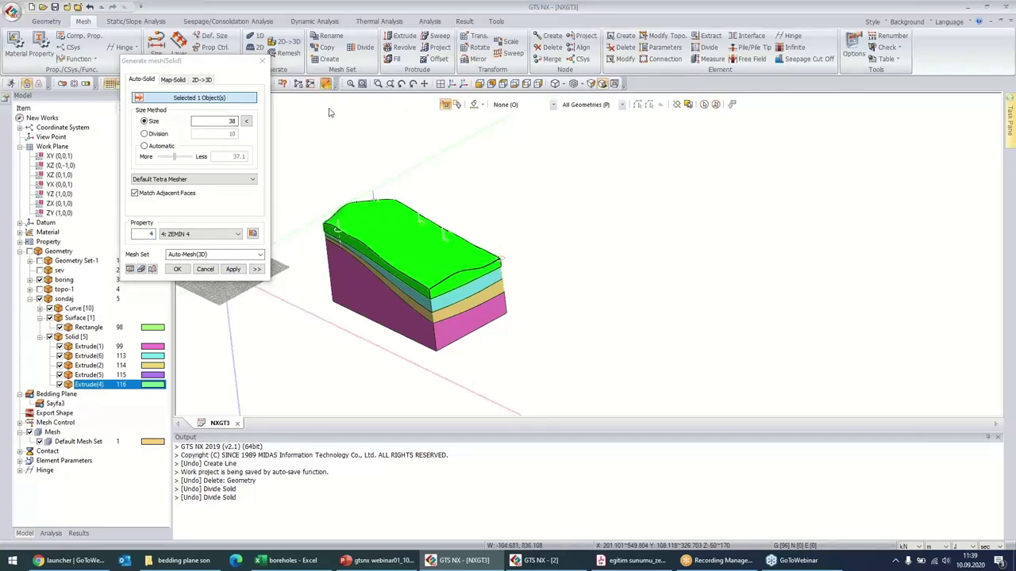
left_click(325, 226)
left_click(429, 292)
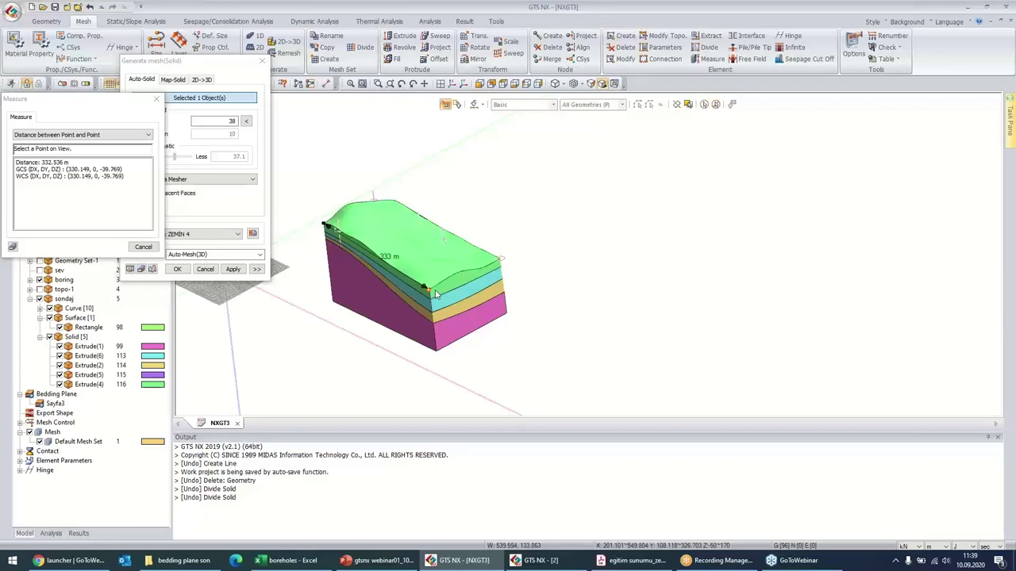
left_click(156, 100)
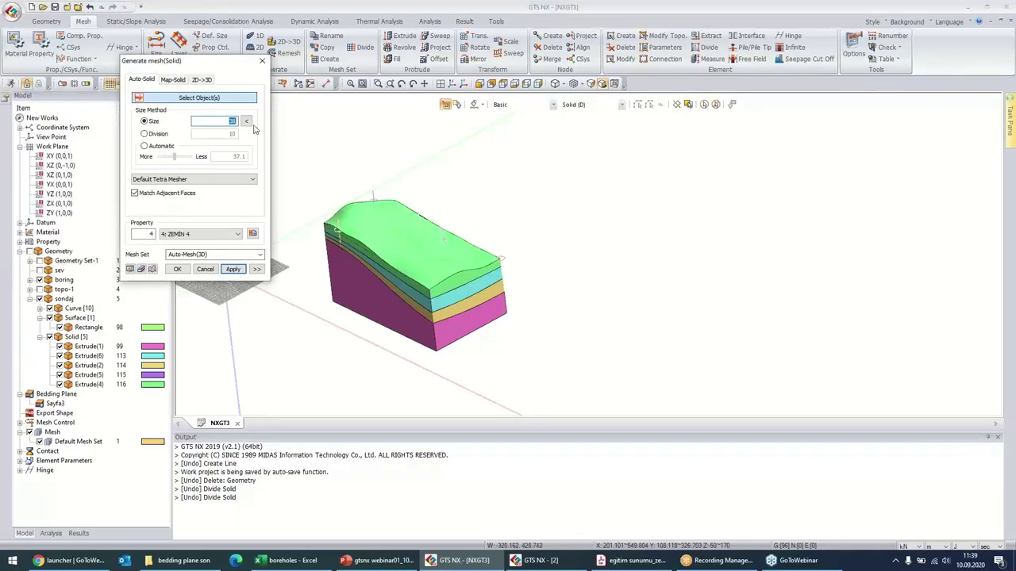
- Set the solid mesh element size to 5 and choose Hybrid Mesher as the meshing method
type("5")
left_click(204, 181)
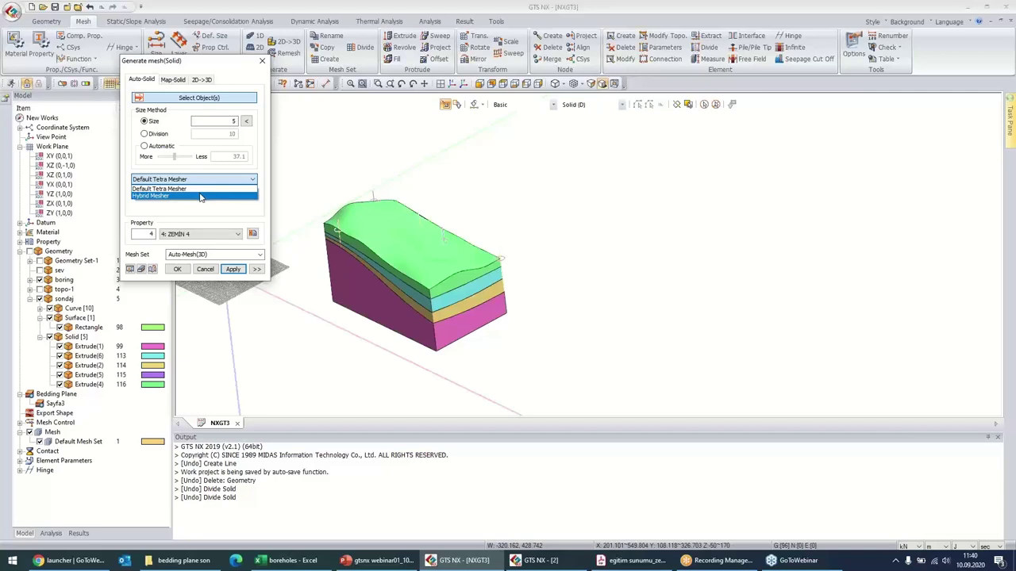
left_click(201, 196)
- Select the top green soil solid for meshing, assign it property ZEMIN 1 and name its mesh set ZEMIN 1
left_click(205, 234)
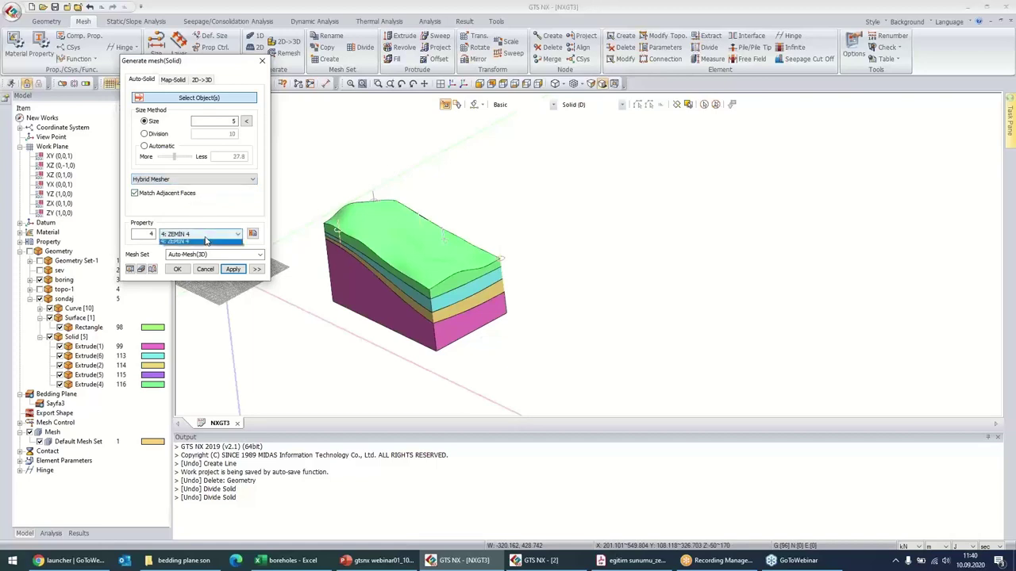
left_click(220, 98)
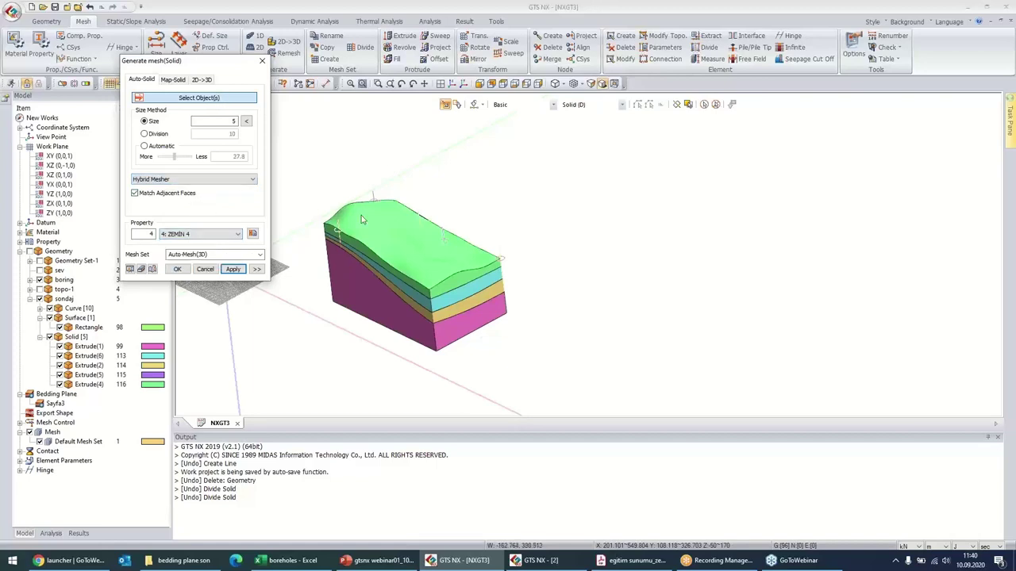
left_click(420, 262)
left_click(203, 234)
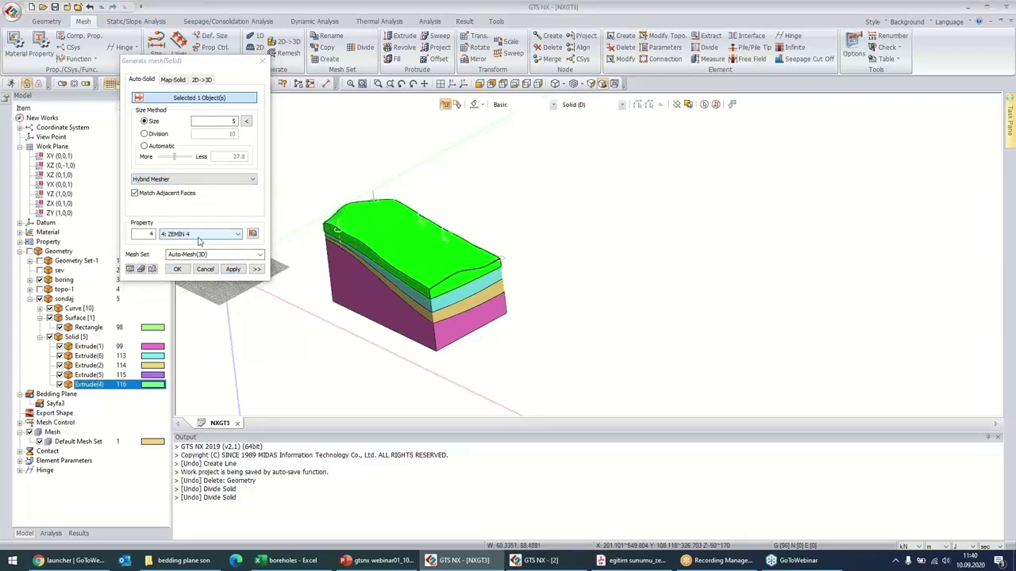
left_click(178, 243)
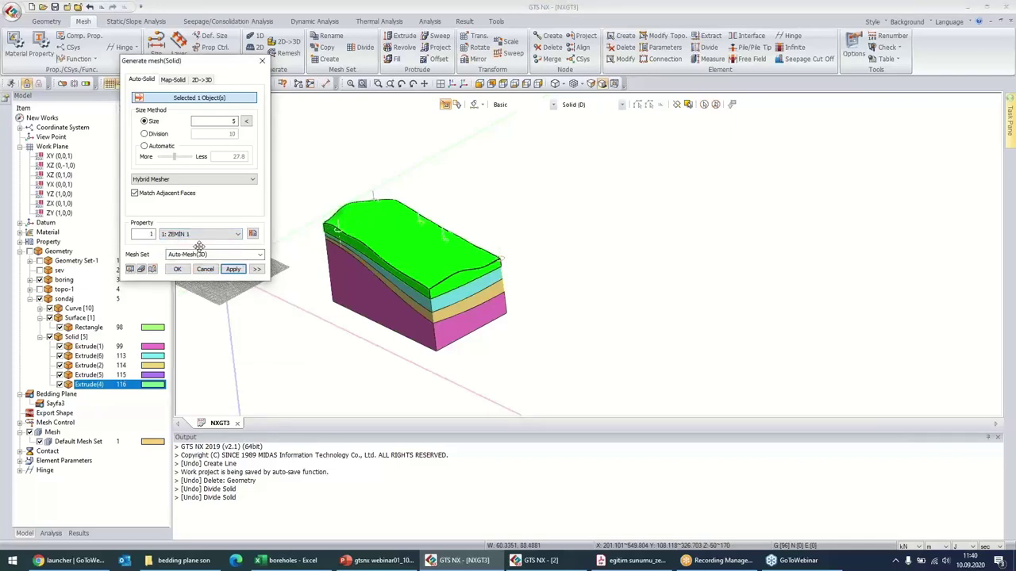
left_click_drag(213, 255, 145, 248)
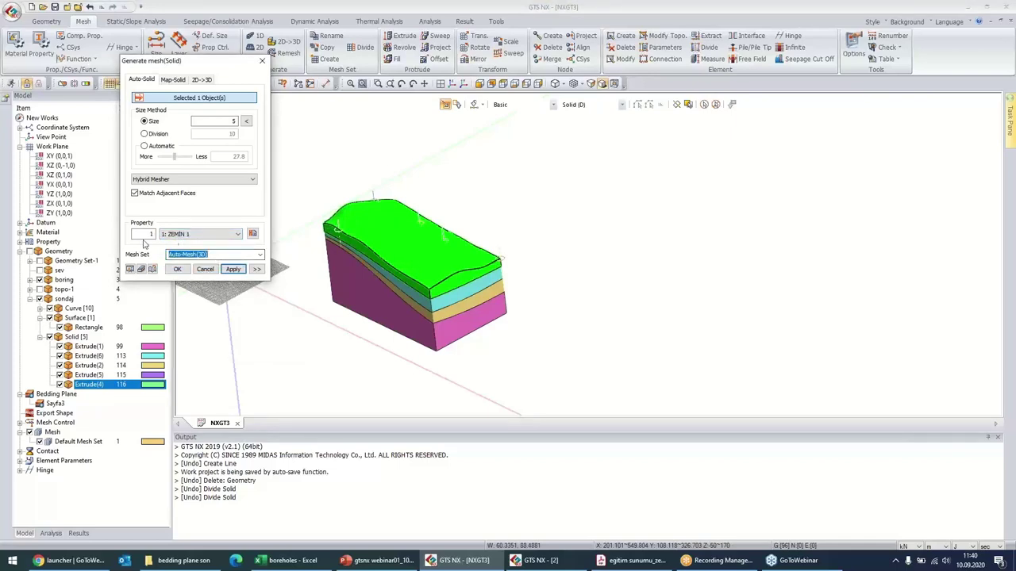
type("ZEMIN 1")
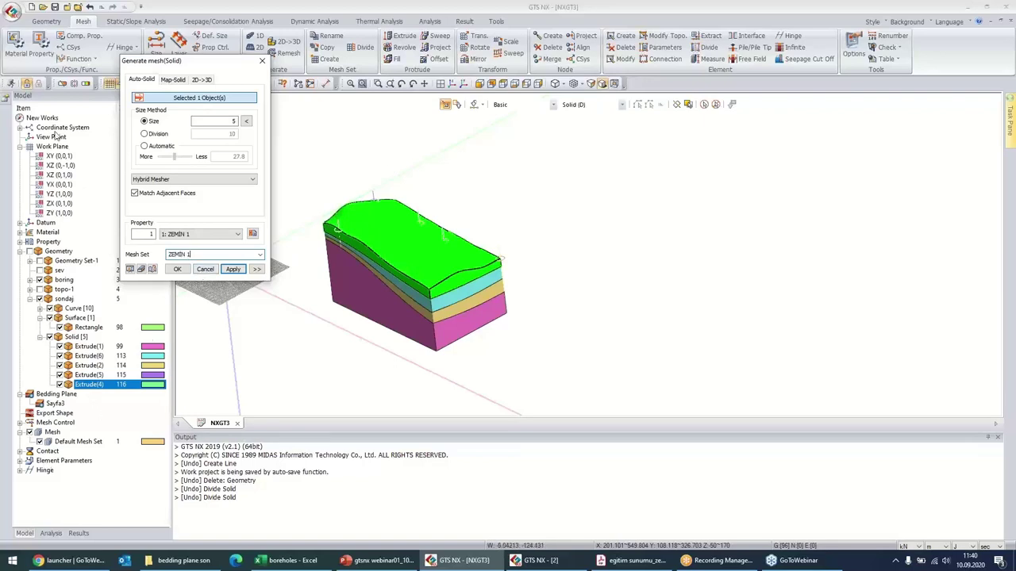
- Collapse the Geometry branch in the model tree and generate the ZEMIN 1 mesh for the top soil solid
left_click(20, 251)
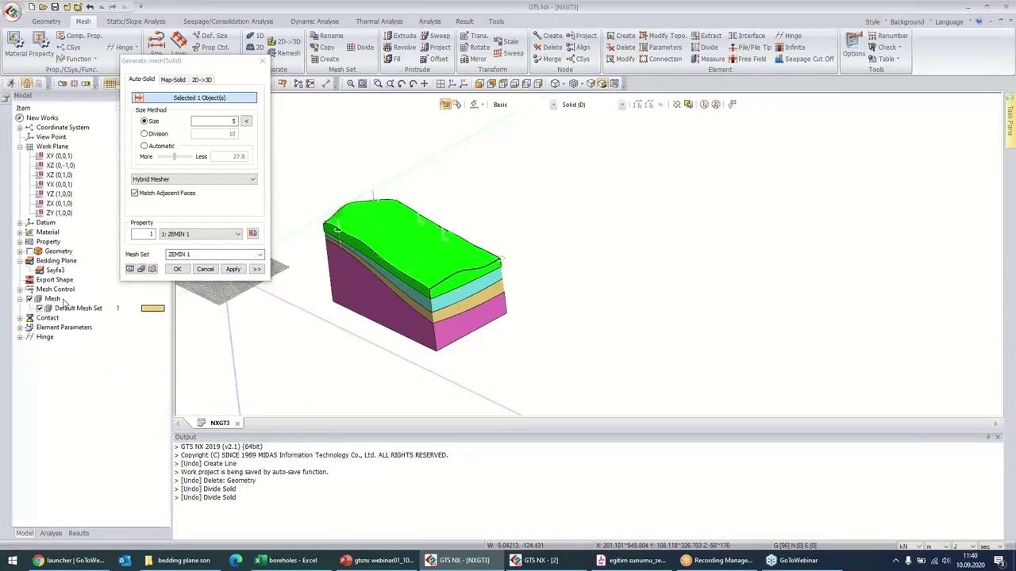
left_click(232, 270)
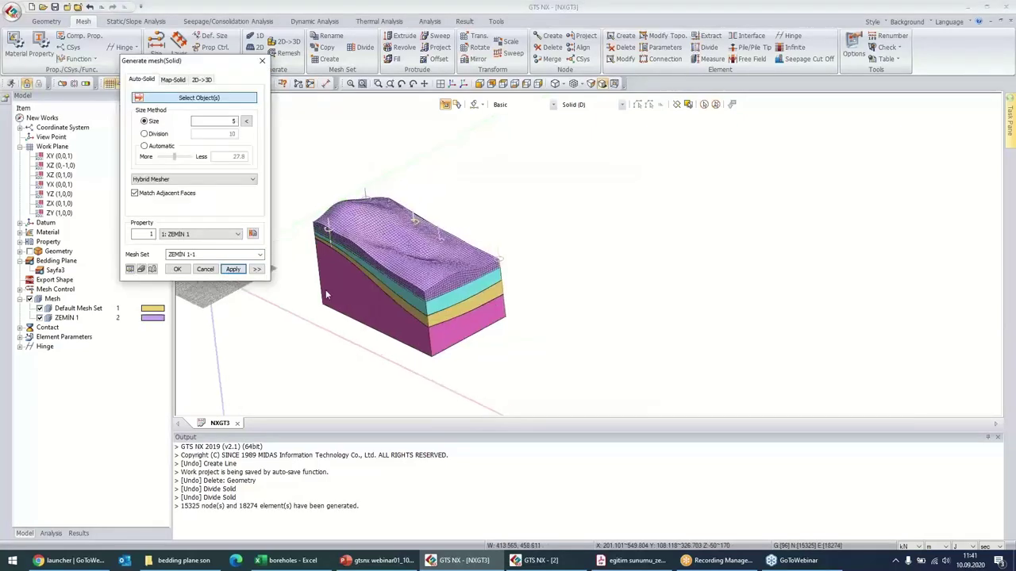
- Mesh the cyan second-layer soil solid with property ZEMIN 2 and mesh set name ZEMIN 2
scroll(427, 296, "up", 5)
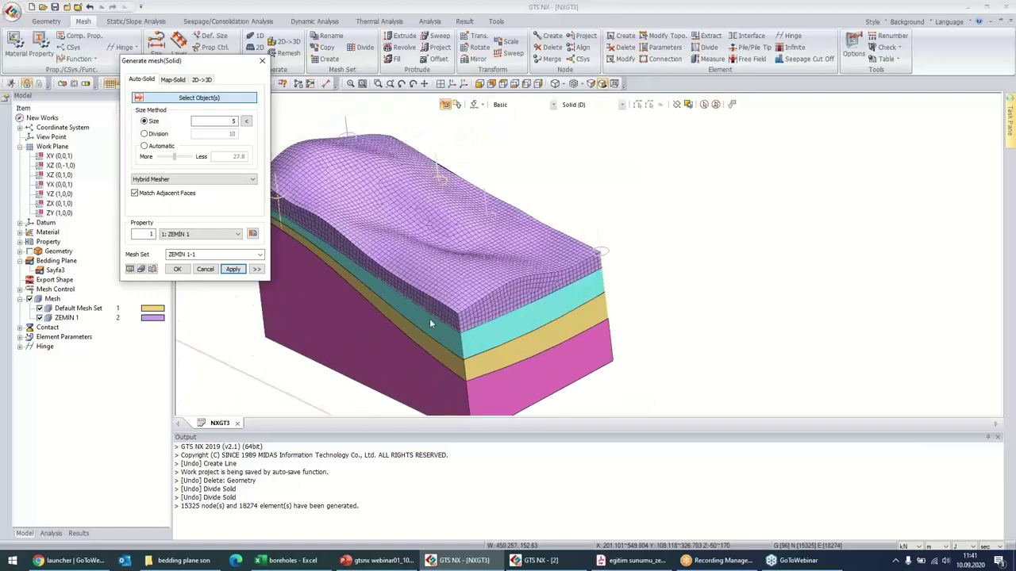
left_click(429, 328)
left_click(237, 234)
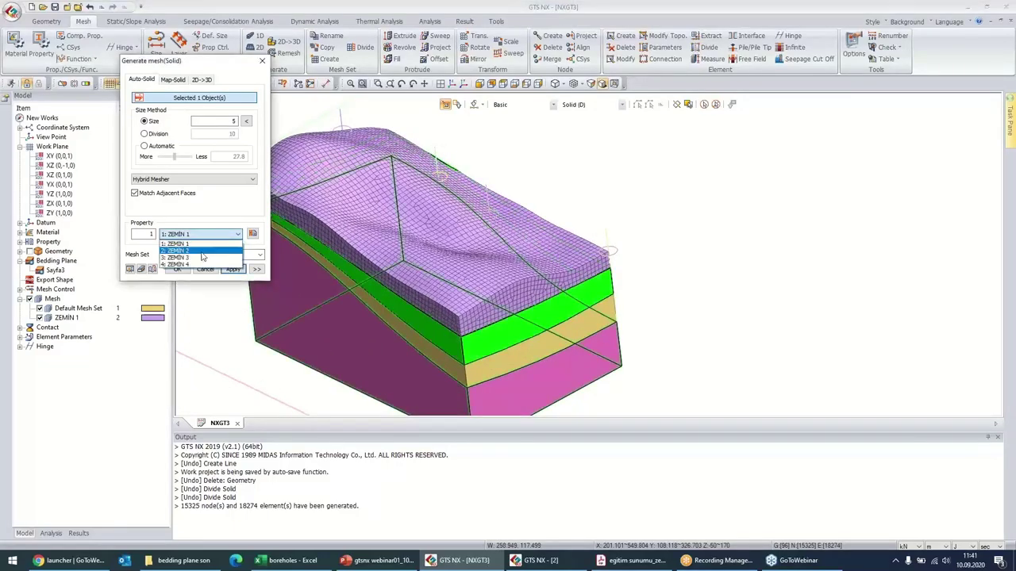
left_click(200, 254)
left_click(205, 254)
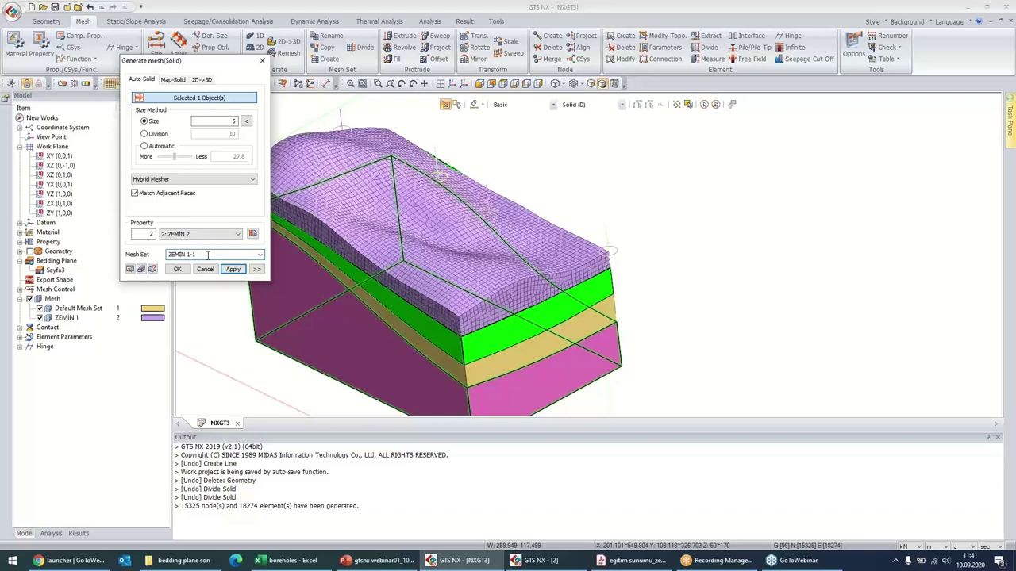
key("BackSpace")
key("BackSpace")
key("BackSpace")
type("2")
left_click(233, 270)
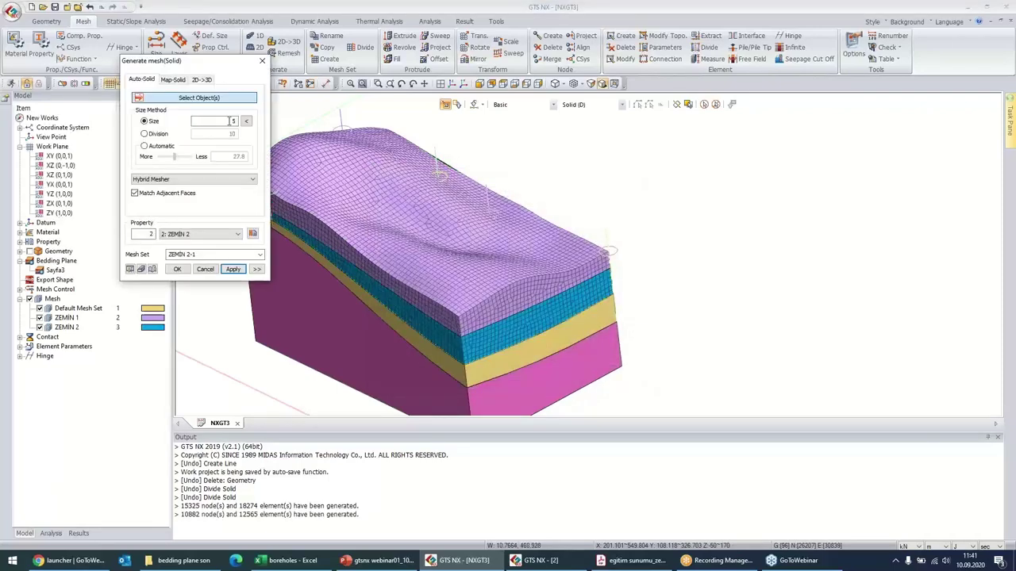
- Mesh the third-layer soil solid below ZEMIN 2 with property ZEMIN 3 and mesh set name ZEMIN 3
left_click(464, 362)
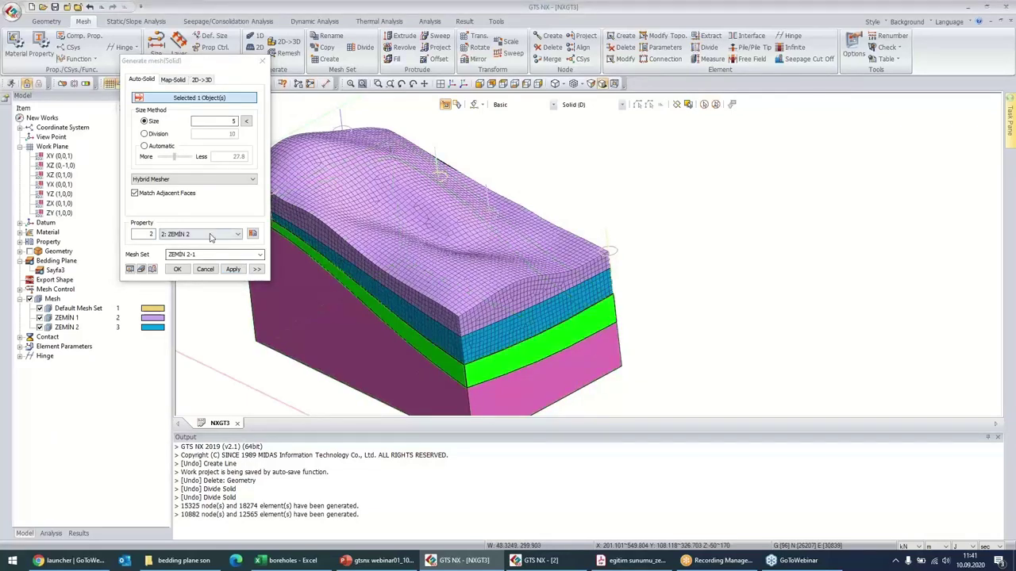
left_click(202, 234)
left_click(187, 257)
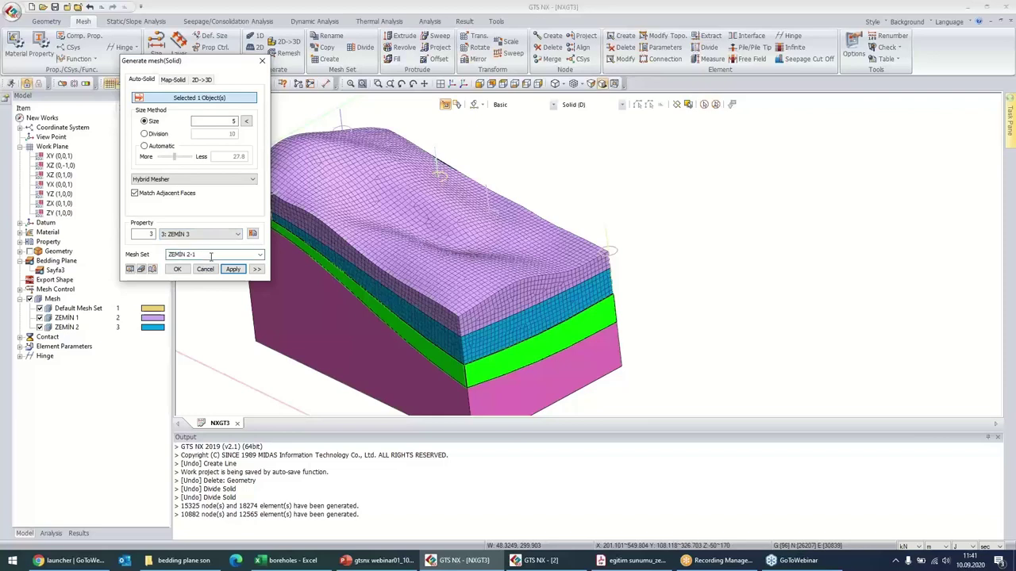
key("BackSpace")
type("3")
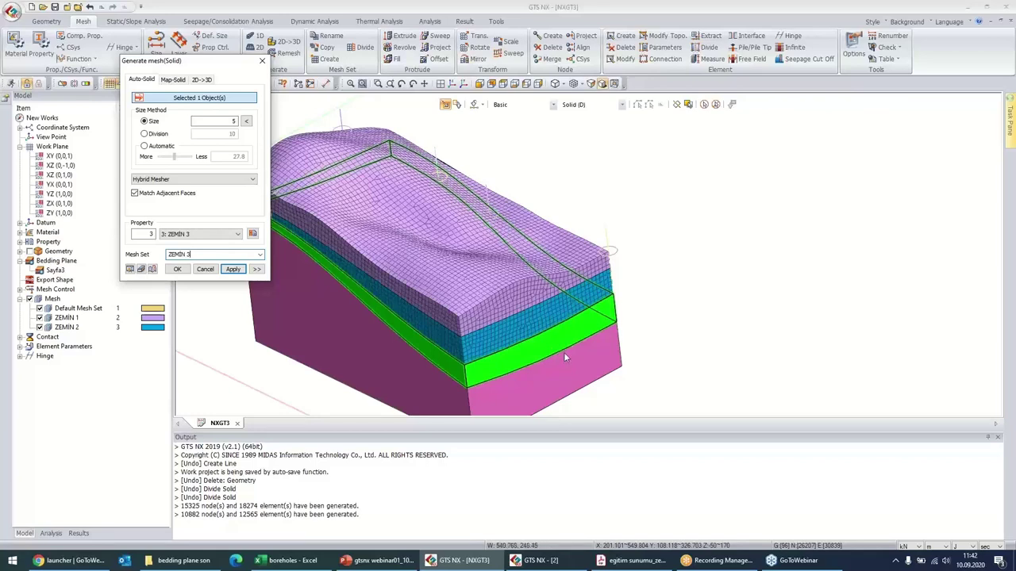
left_click(233, 269)
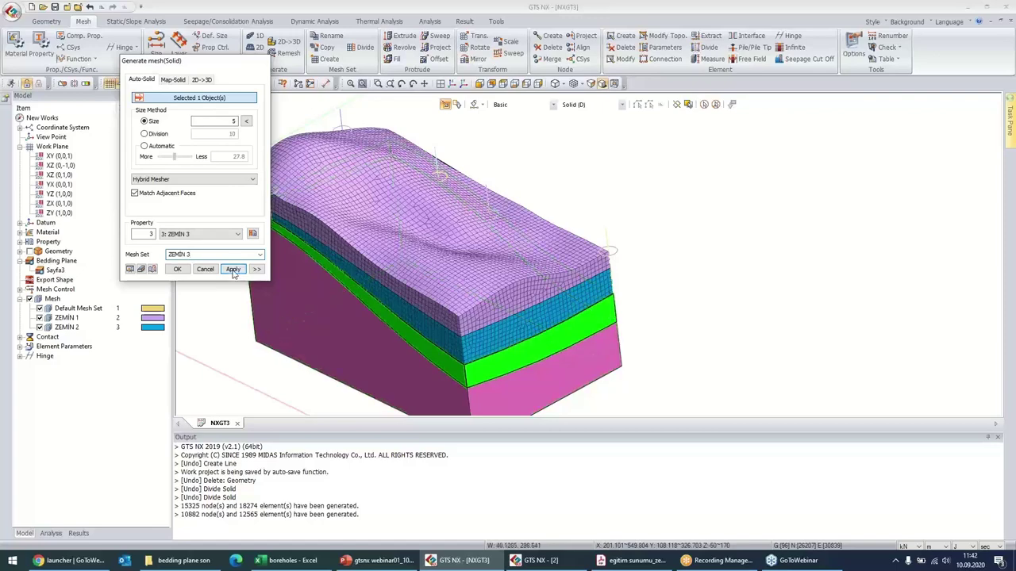